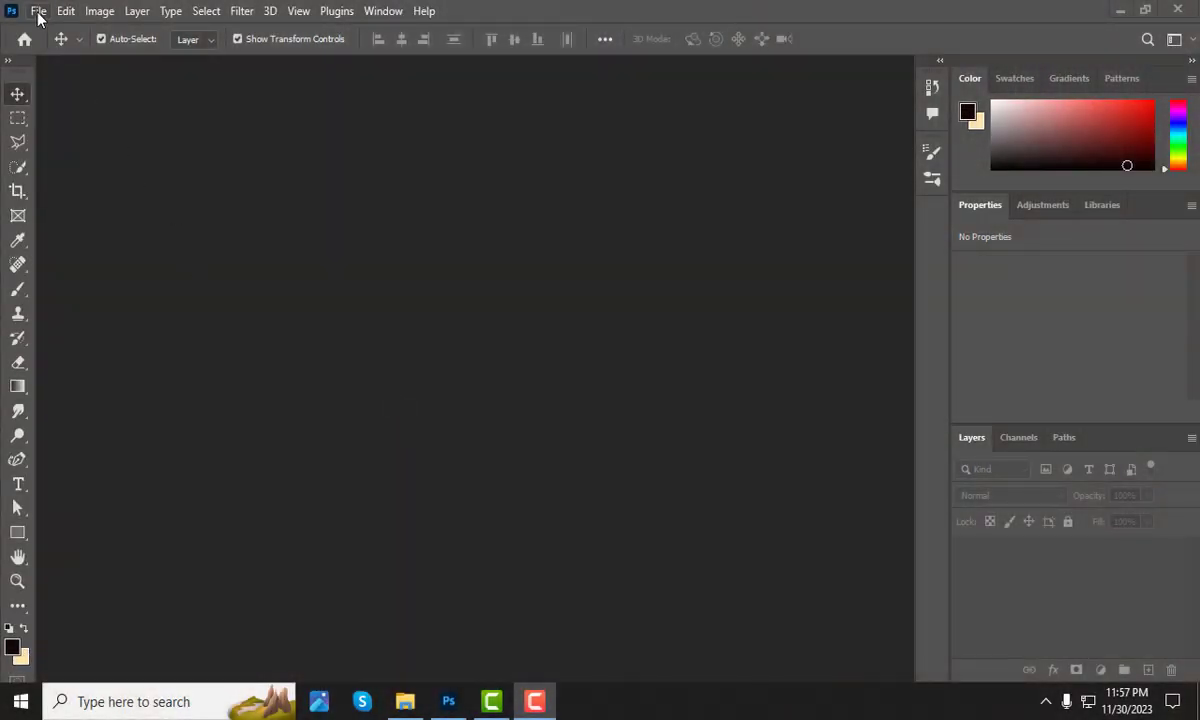
- Open Bag.jpg from the Coffee folder as a new document
click(38, 11)
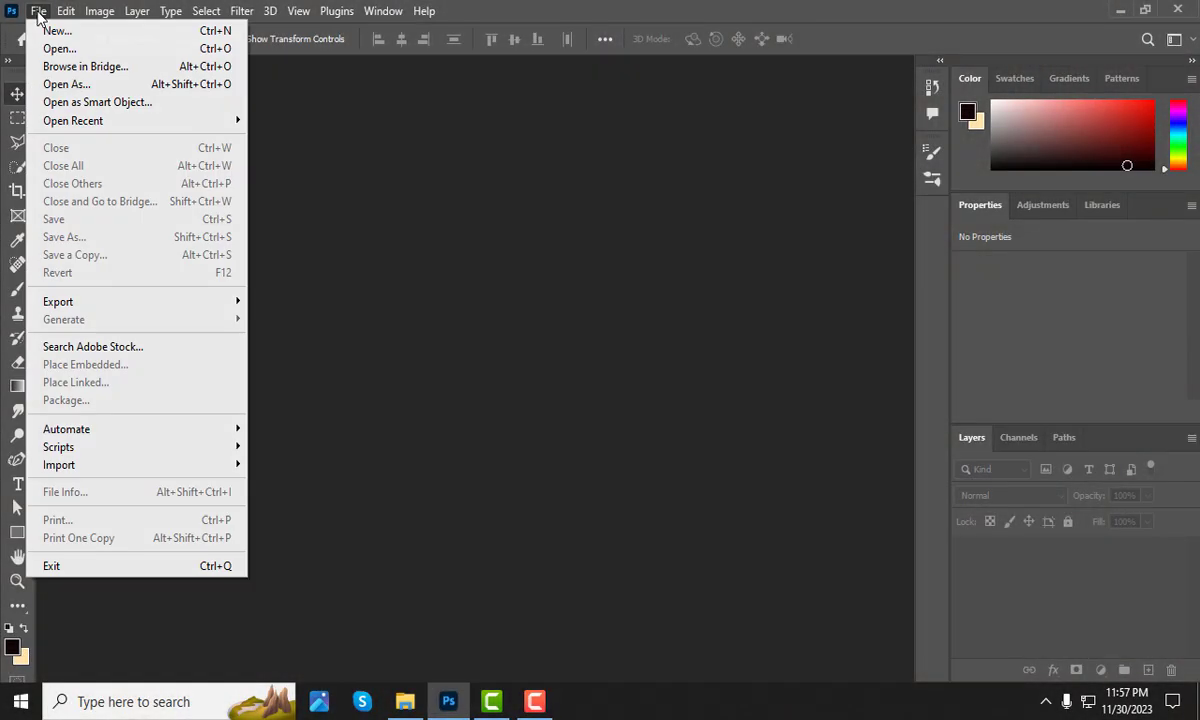
click(86, 57)
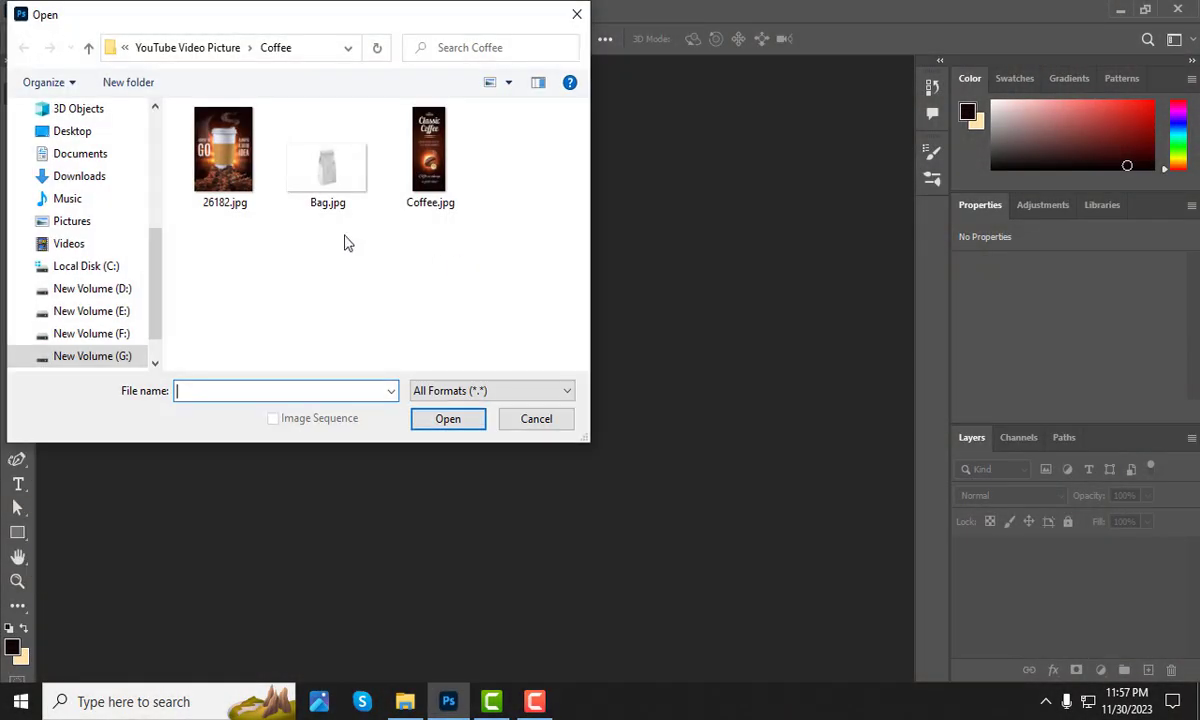
click(310, 193)
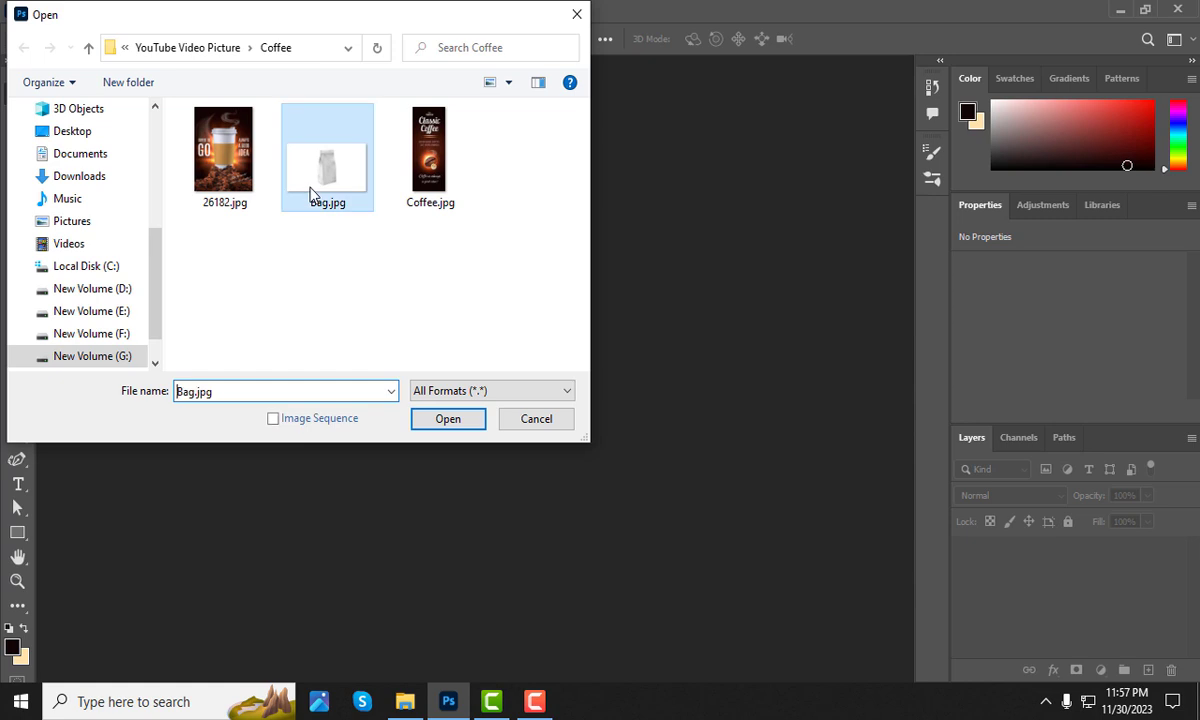
click(438, 420)
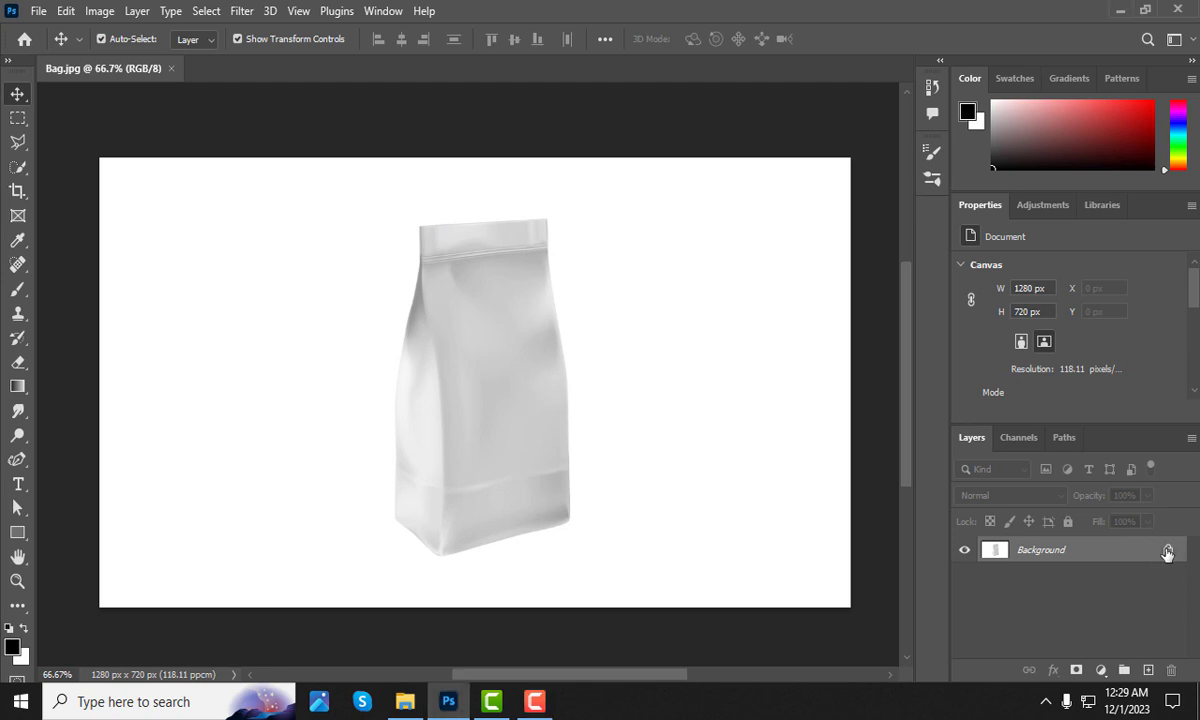
- Unlock the Background layer so it becomes the editable Layer 0
drag(1167, 553, 1171, 667)
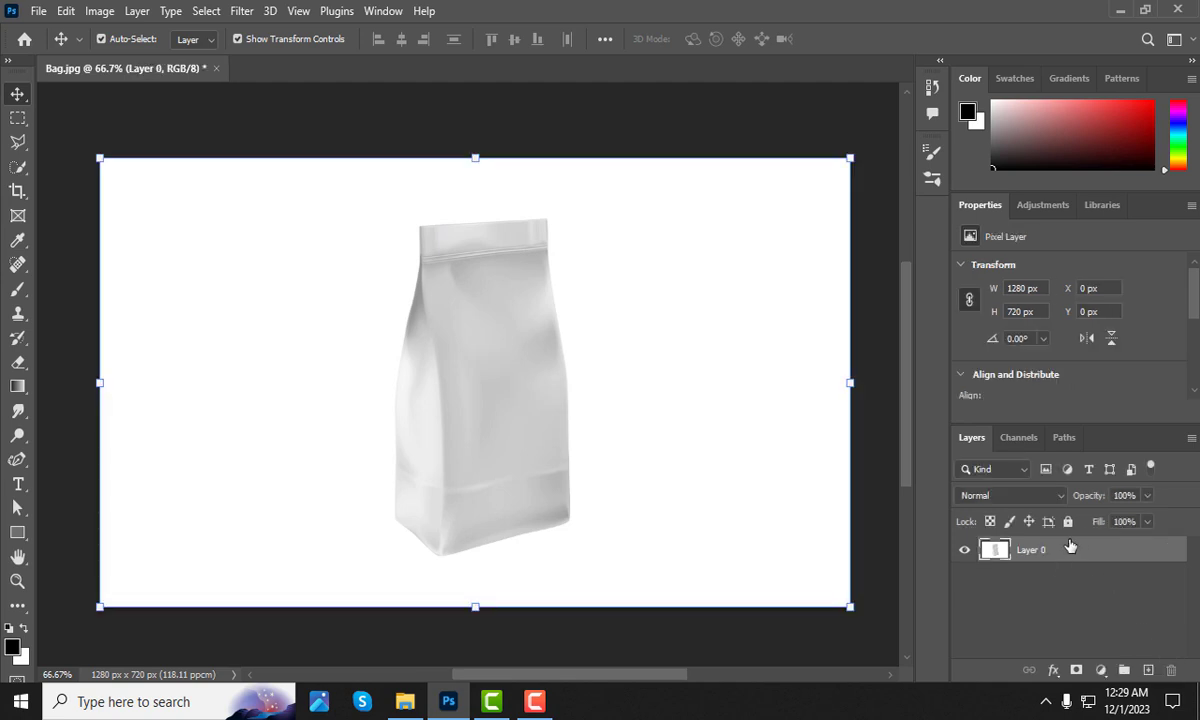
scroll(1053, 375, down, 2)
scroll(1040, 367, down, 2)
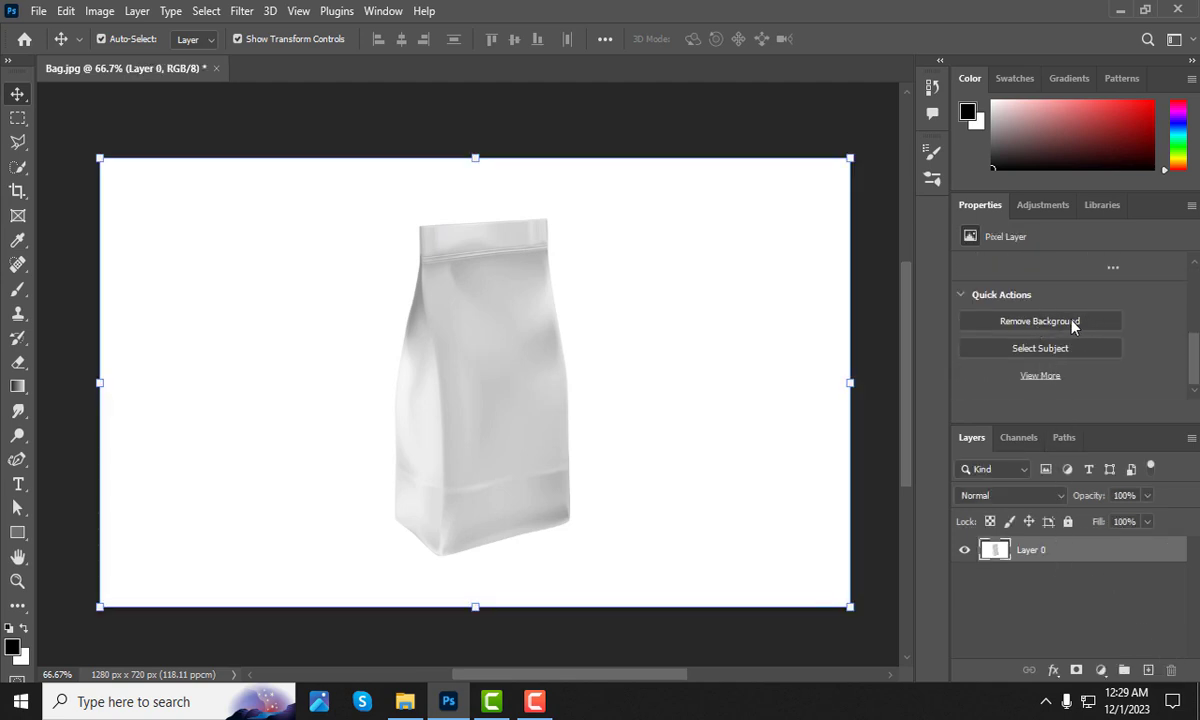
- Remove the white background around the bag with the Remove Background quick action
click(1060, 323)
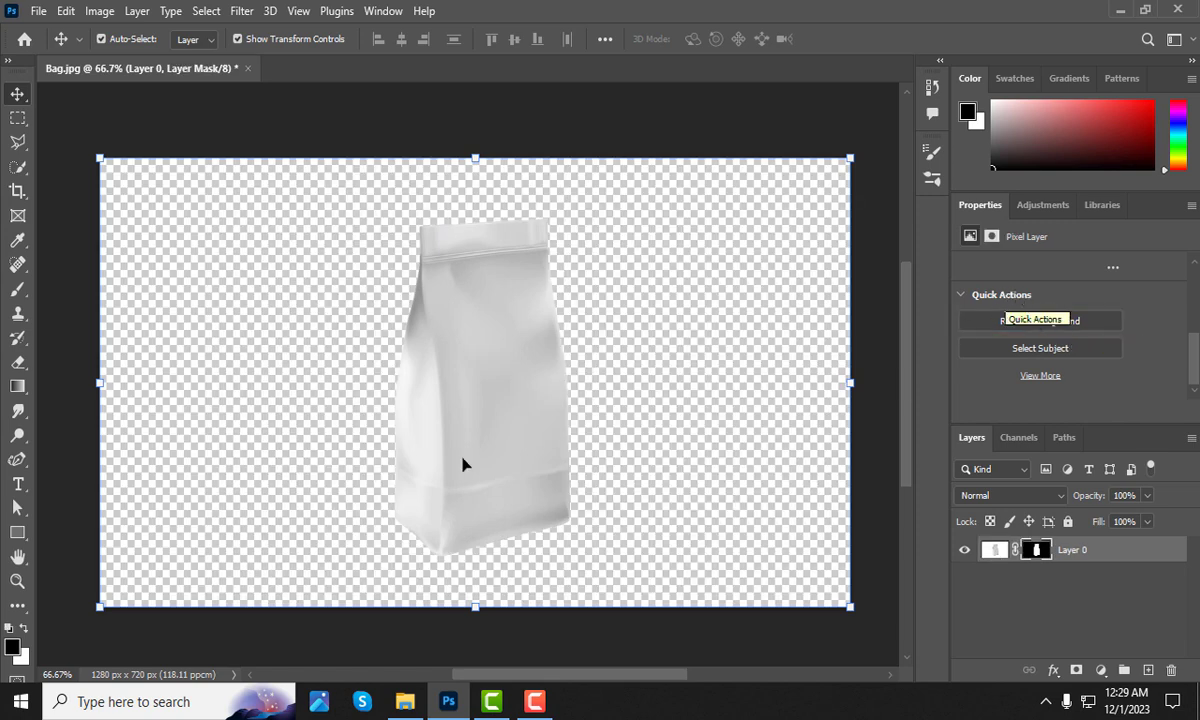
scroll(466, 490, up, 3)
scroll(458, 557, up, 3)
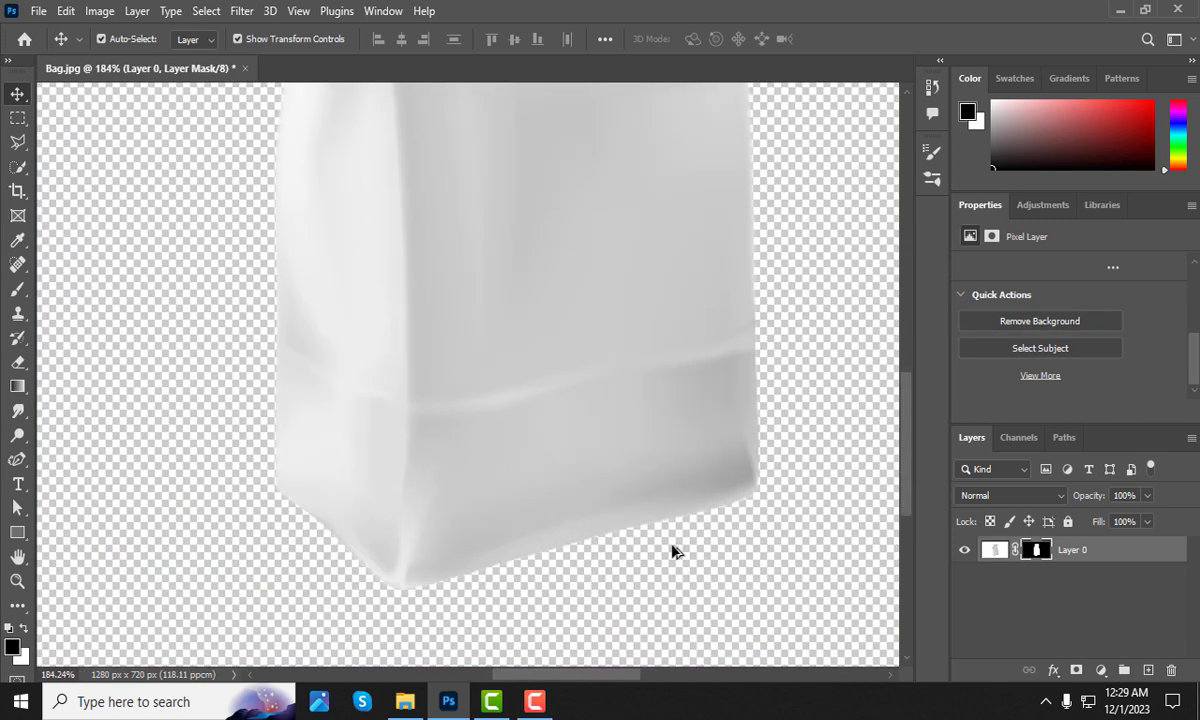
scroll(672, 550, up, 1)
scroll(664, 570, down, 2)
scroll(622, 592, down, 2)
scroll(576, 511, down, 2)
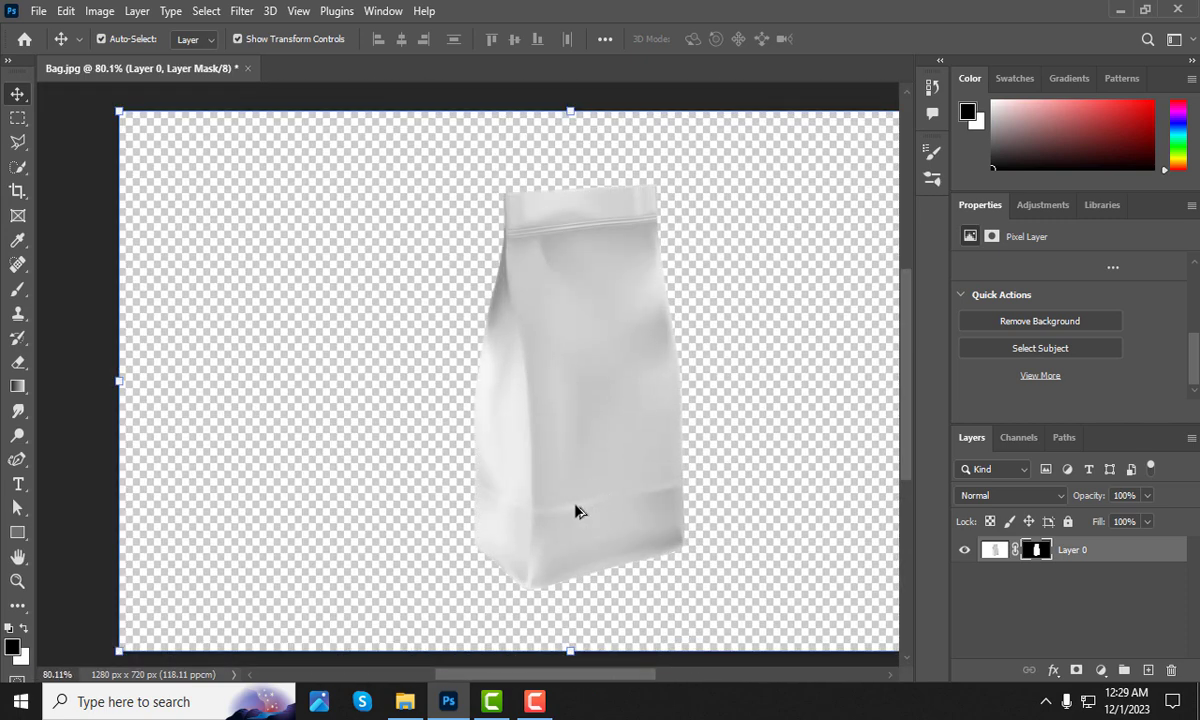
scroll(560, 420, down, 1)
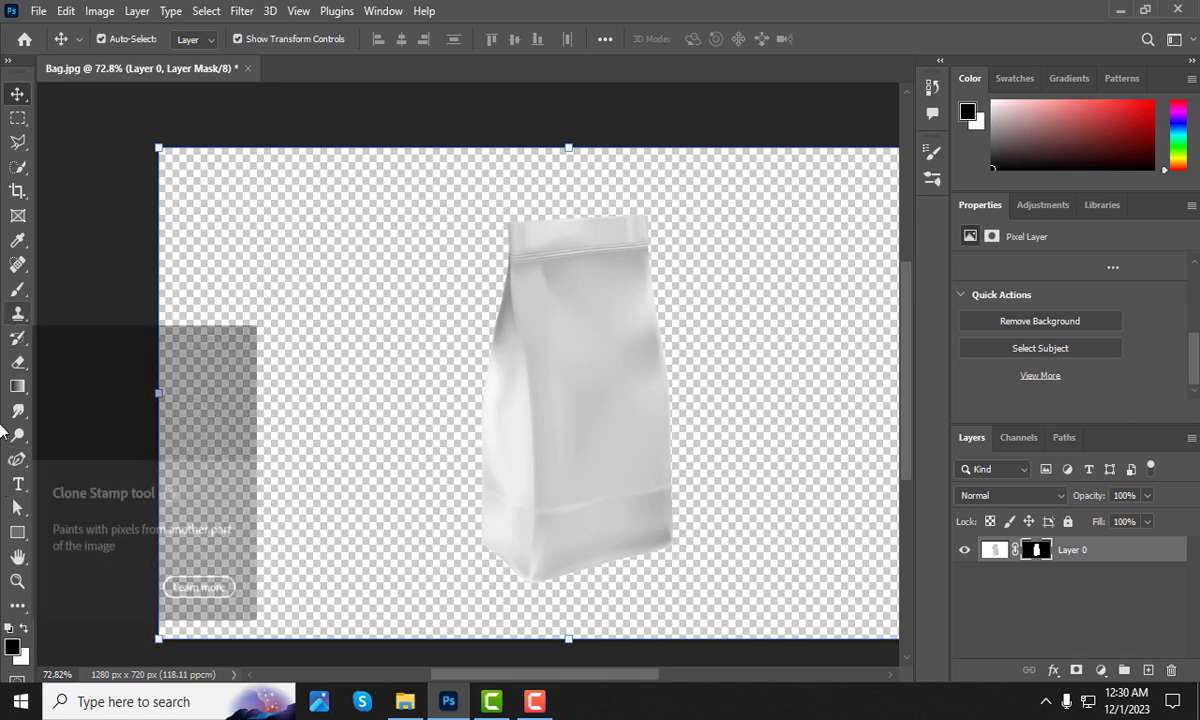
- With the Pen Tool, start the outline at the bag's top-left and top-right corners
click(17, 460)
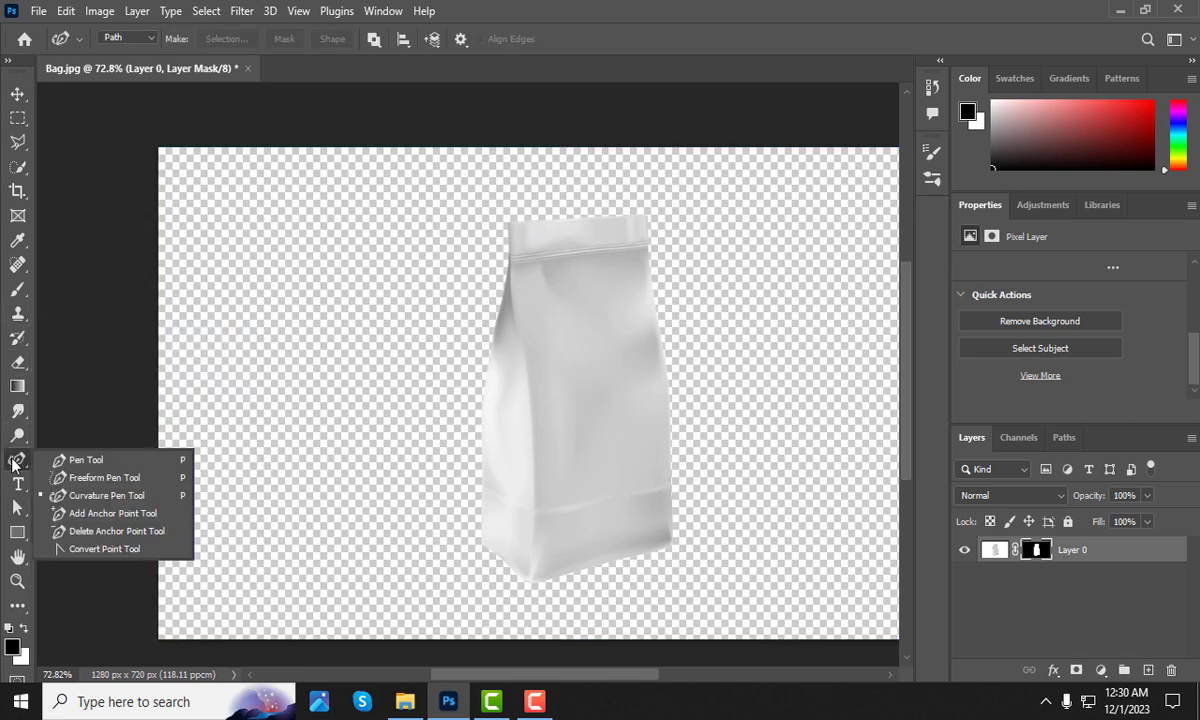
click(132, 464)
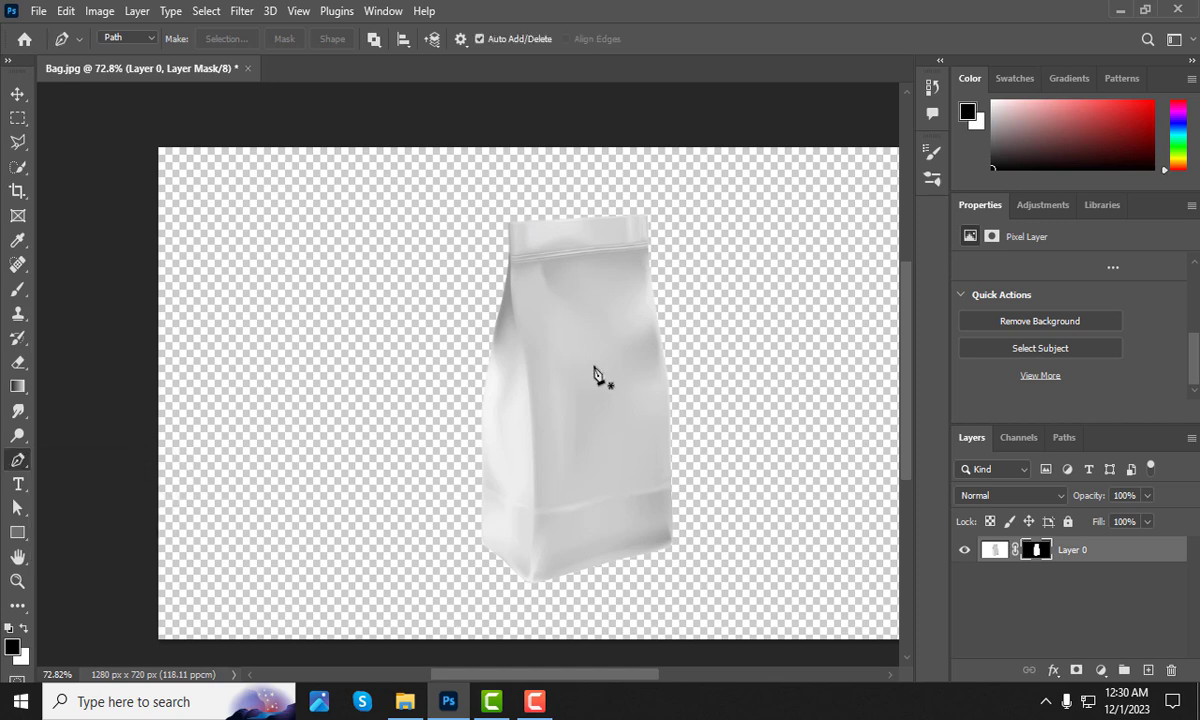
scroll(530, 212, down, 1)
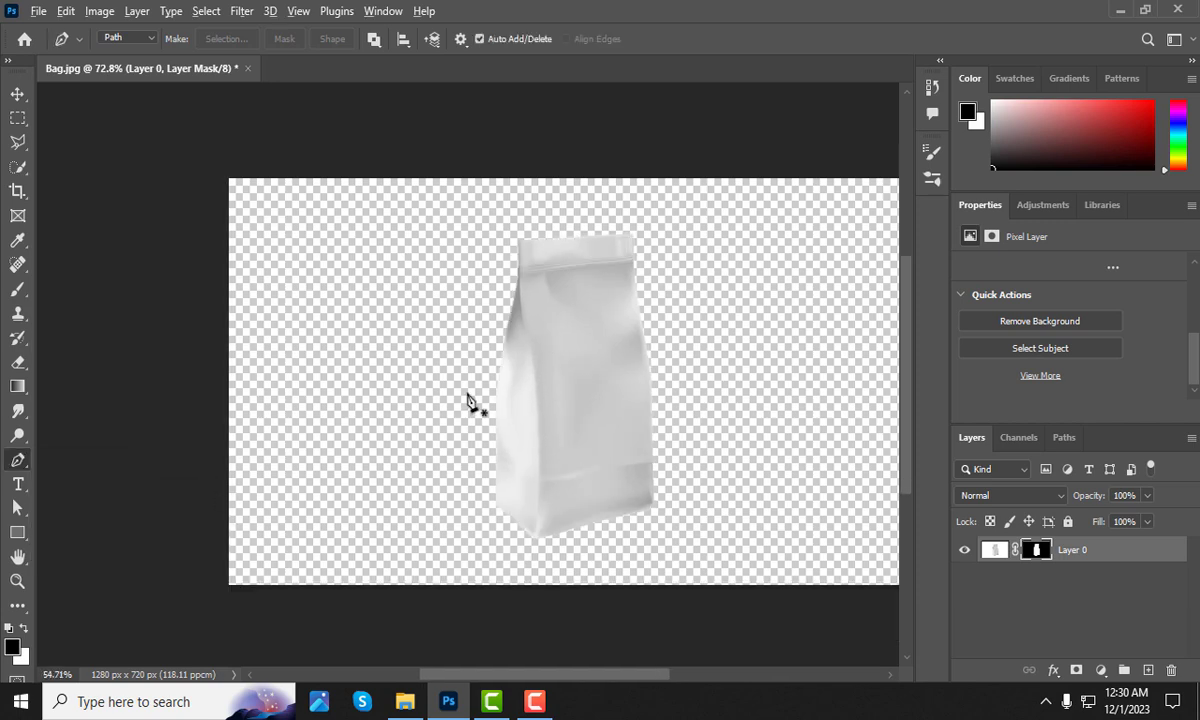
scroll(469, 401, down, 1)
scroll(616, 294, up, 2)
scroll(581, 268, up, 3)
scroll(512, 290, up, 1)
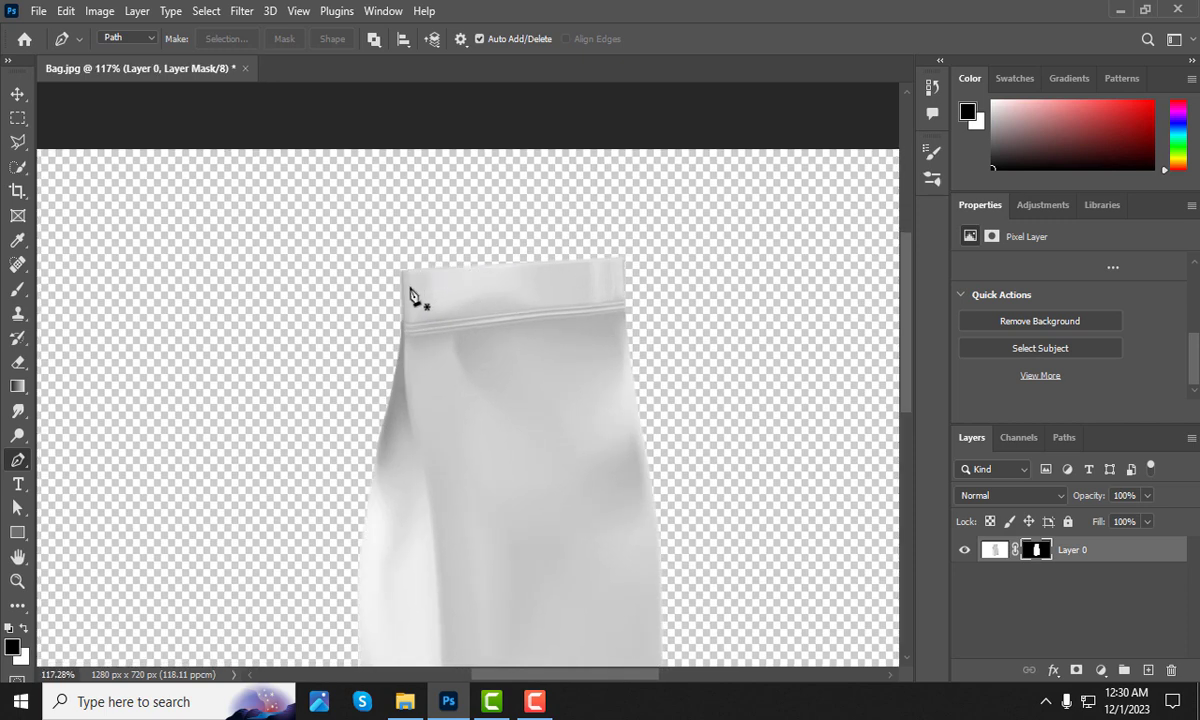
scroll(421, 281, up, 2)
scroll(421, 281, up, 2)
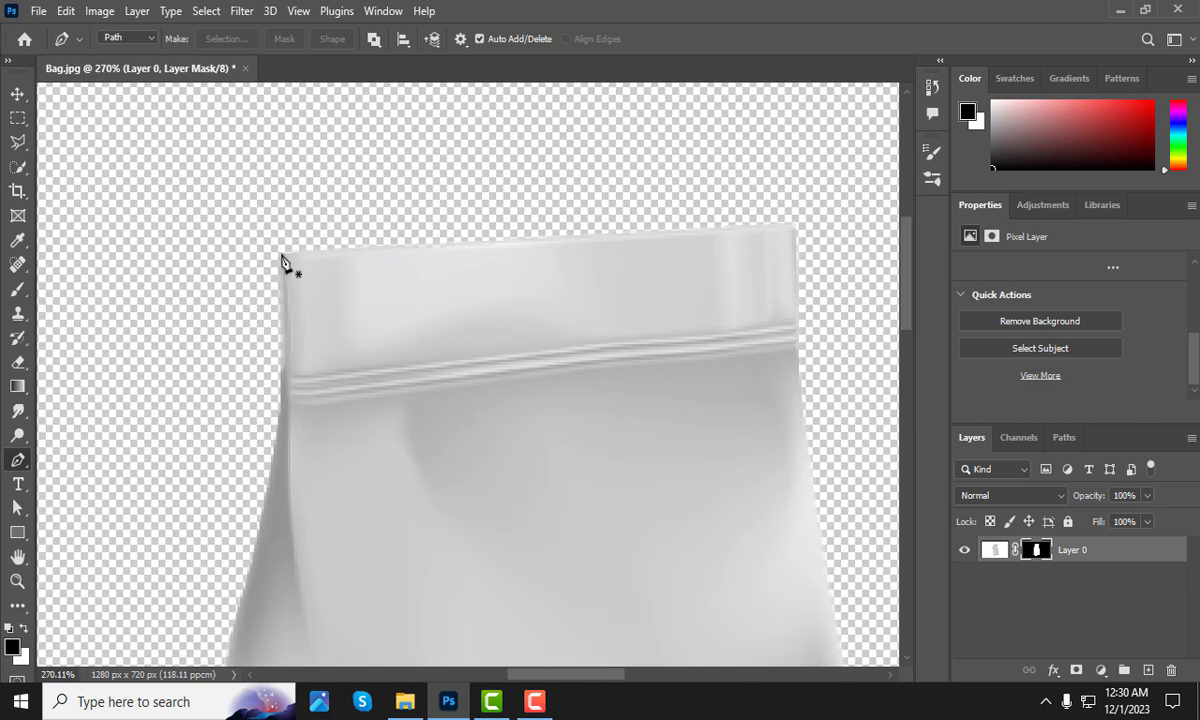
click(281, 254)
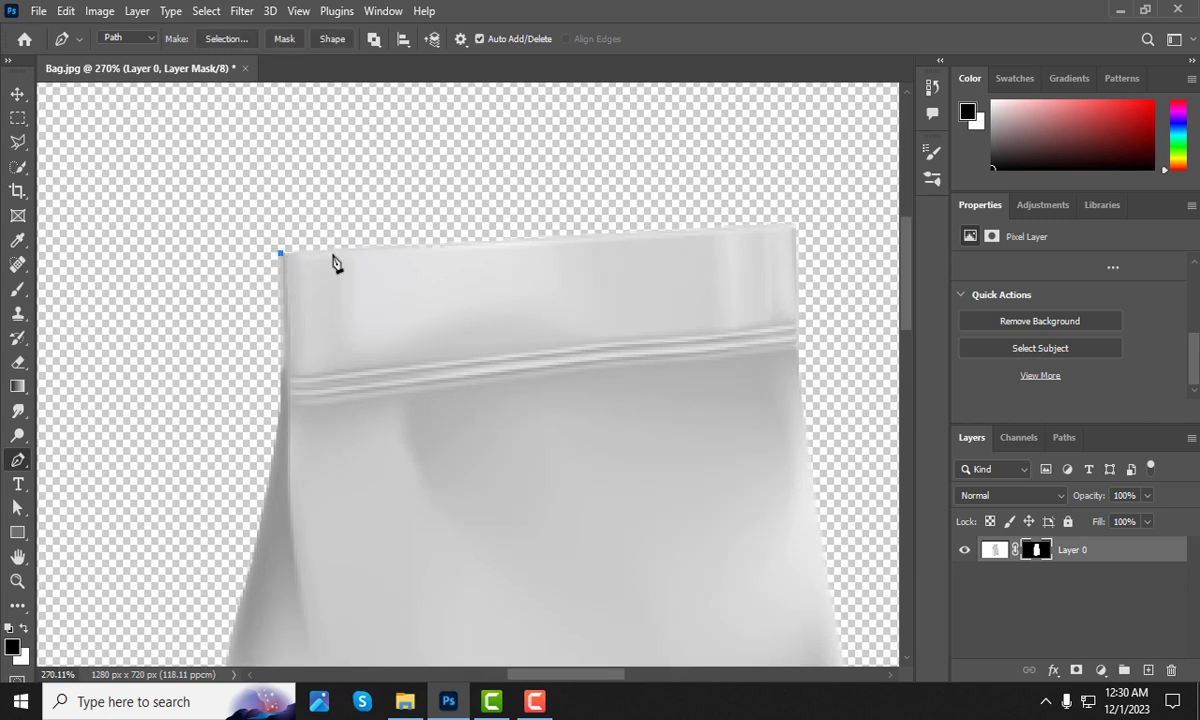
click(791, 223)
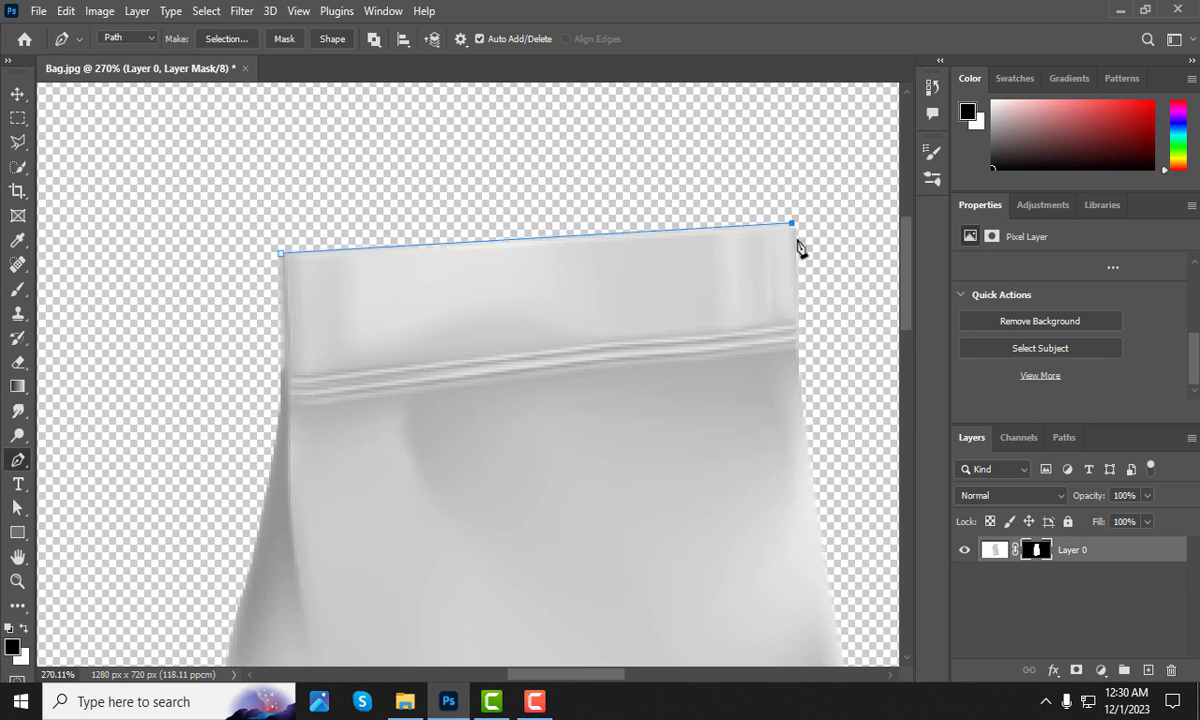
click(797, 348)
- Continue placing anchors down the bag's right edge to its lower-right corner
scroll(525, 257, down, 2)
scroll(397, 370, down, 1)
scroll(620, 400, down, 2)
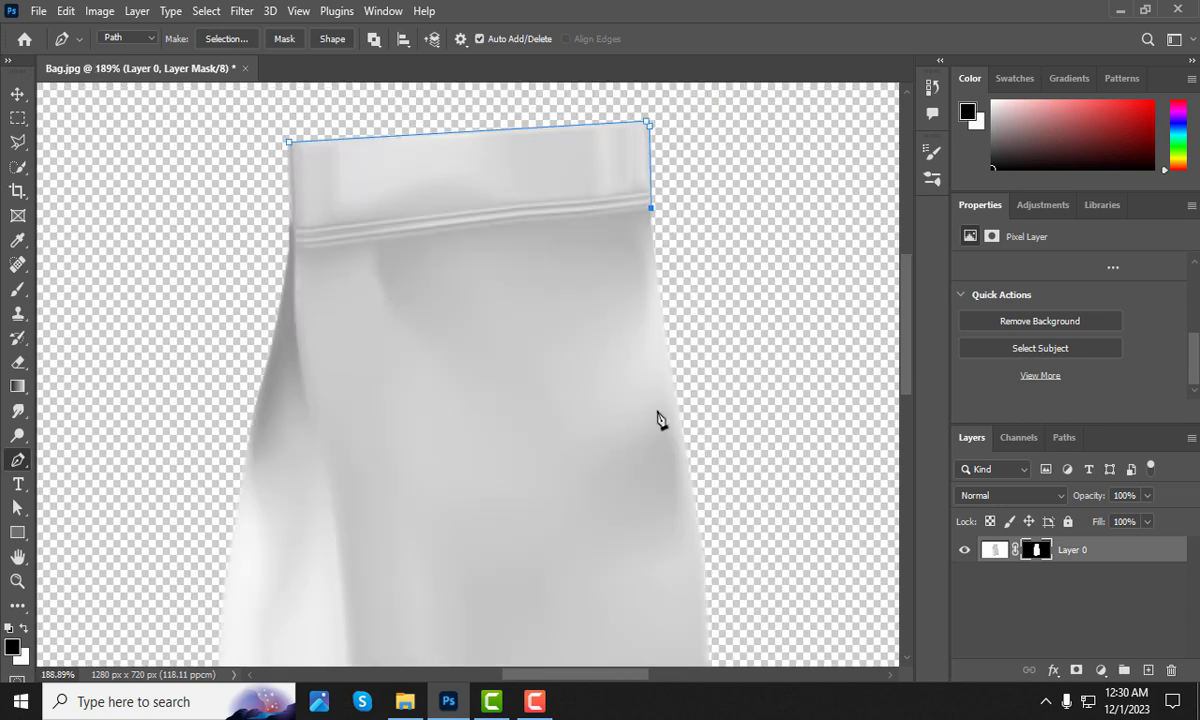
click(674, 387)
scroll(560, 360, down, 2)
scroll(600, 420, up, 2)
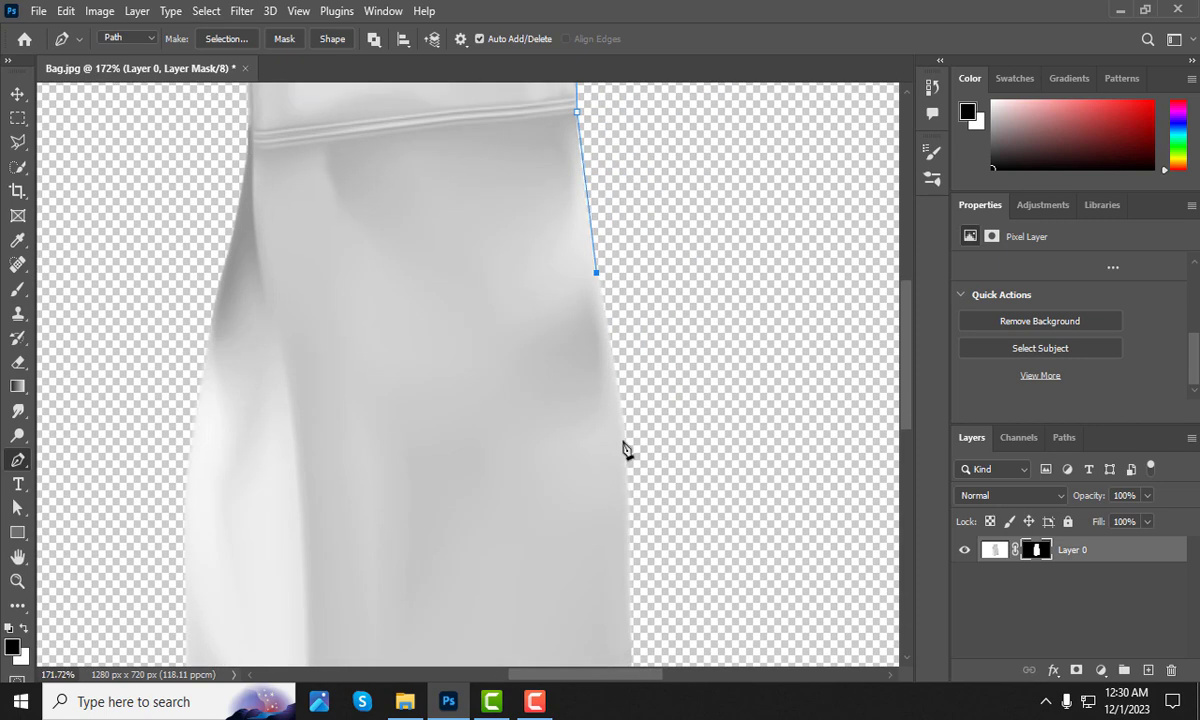
click(625, 438)
scroll(630, 480, down, 3)
scroll(636, 528, down, 1)
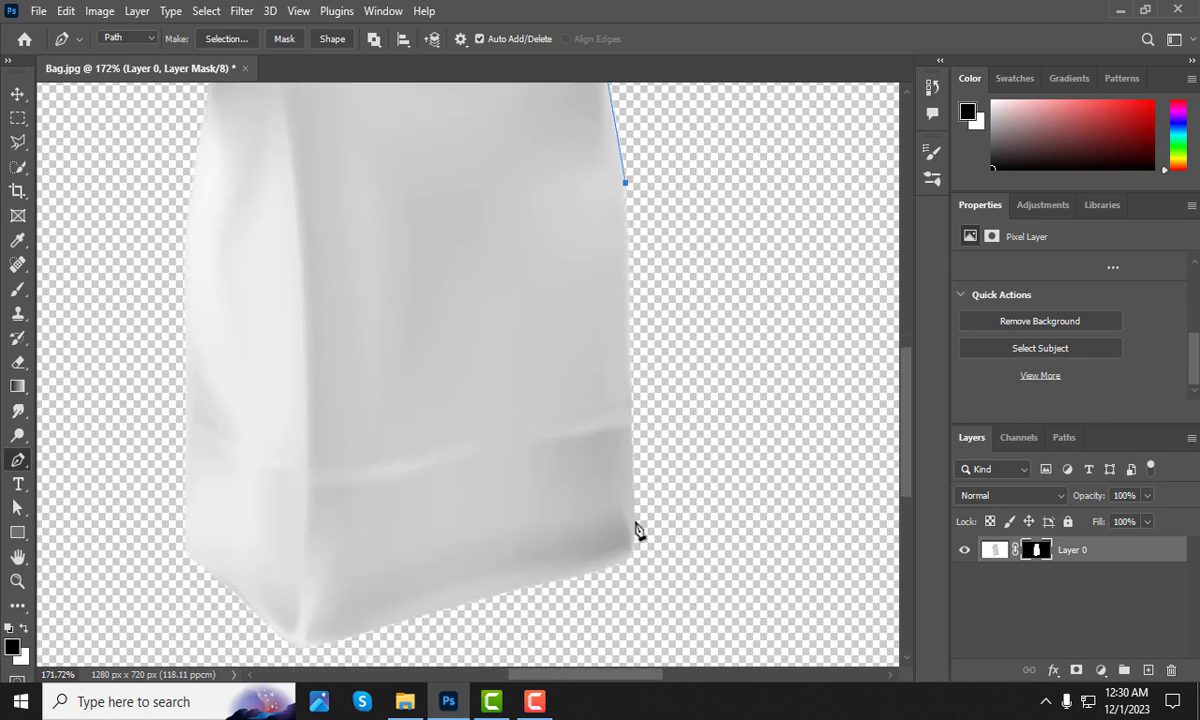
click(636, 522)
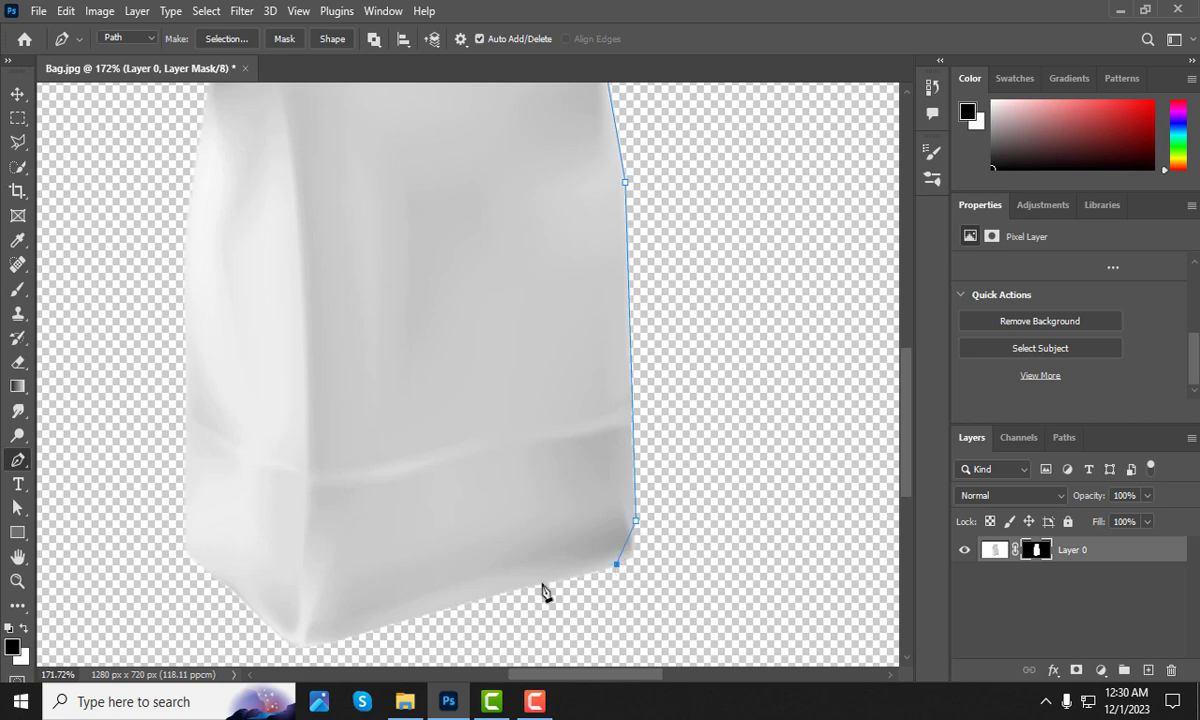
- Add anchors at the bottom-left and up the left edge, closing the path at the start
click(333, 642)
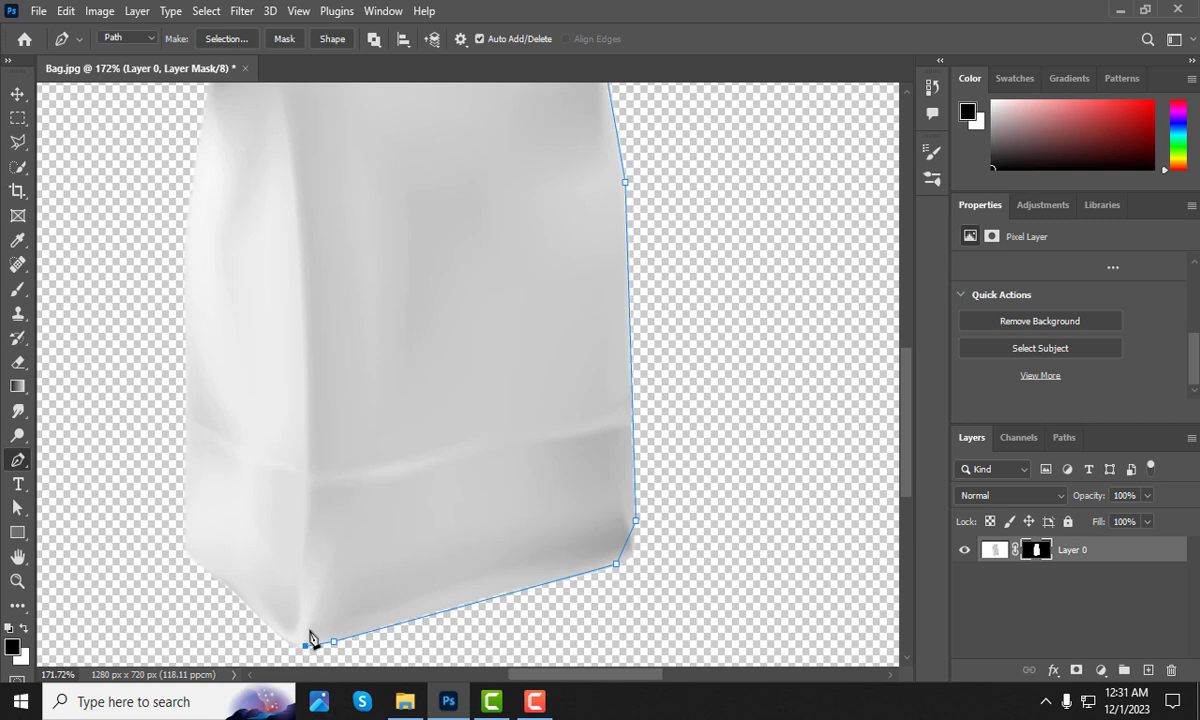
click(309, 476)
scroll(310, 470, up, 2)
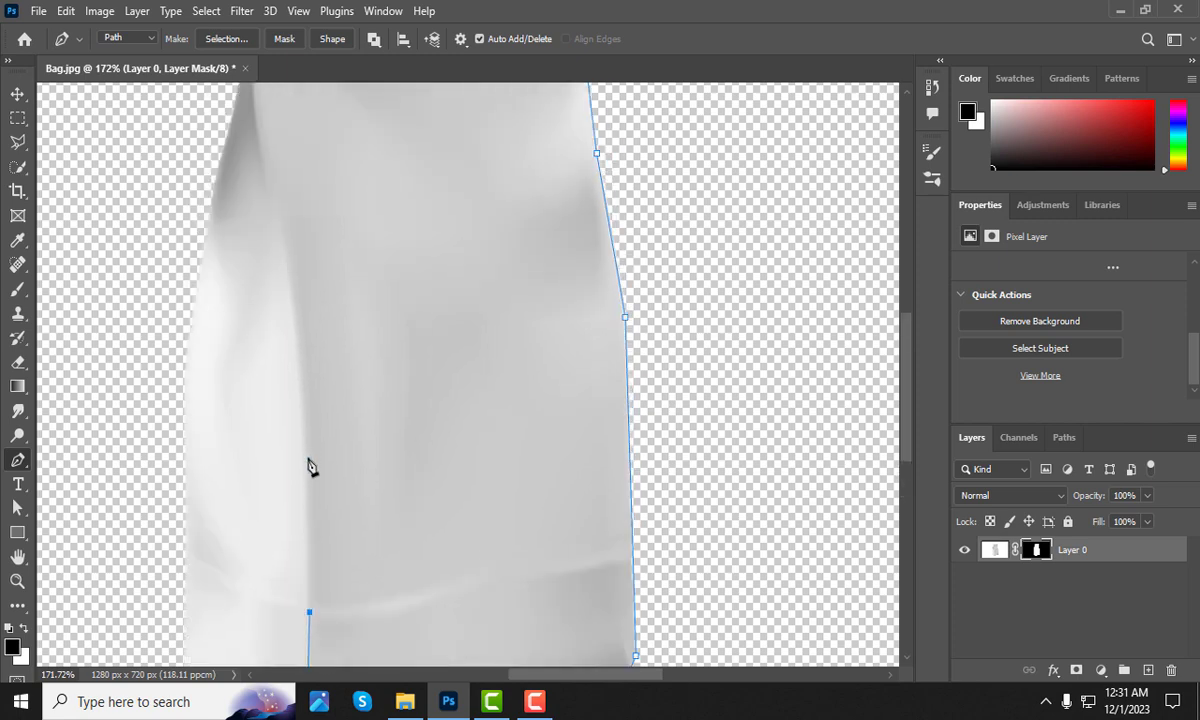
click(299, 354)
scroll(296, 356, up, 2)
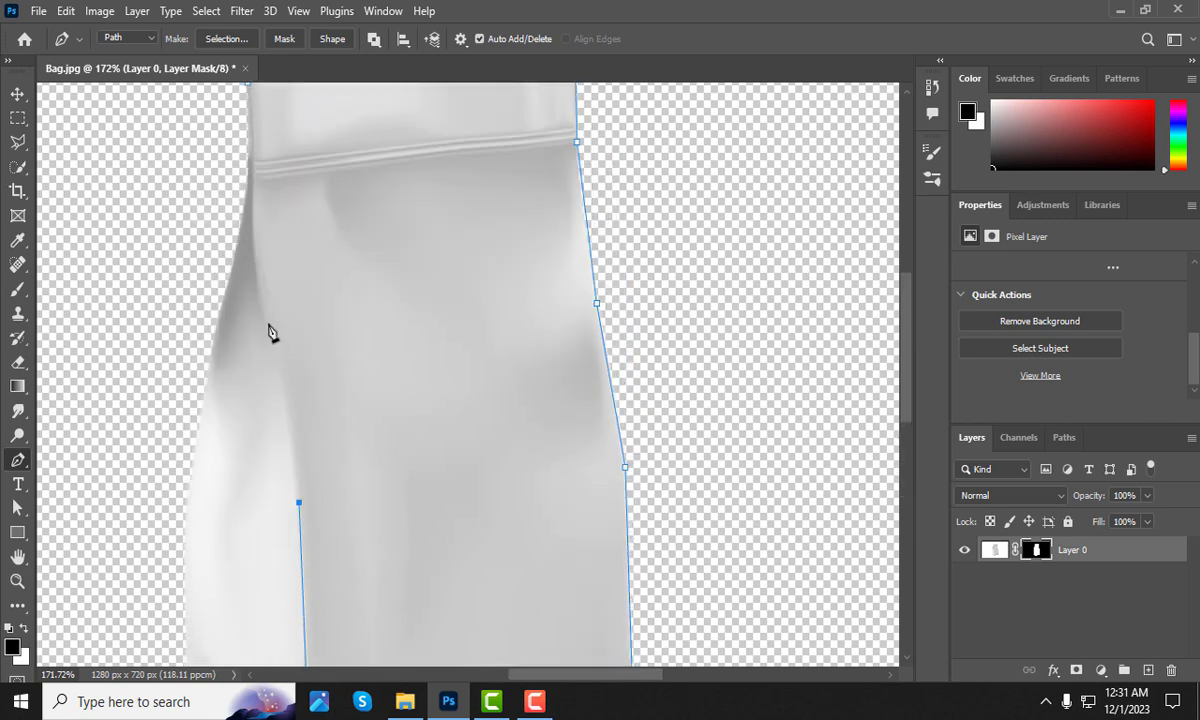
click(268, 329)
scroll(262, 332, up, 2)
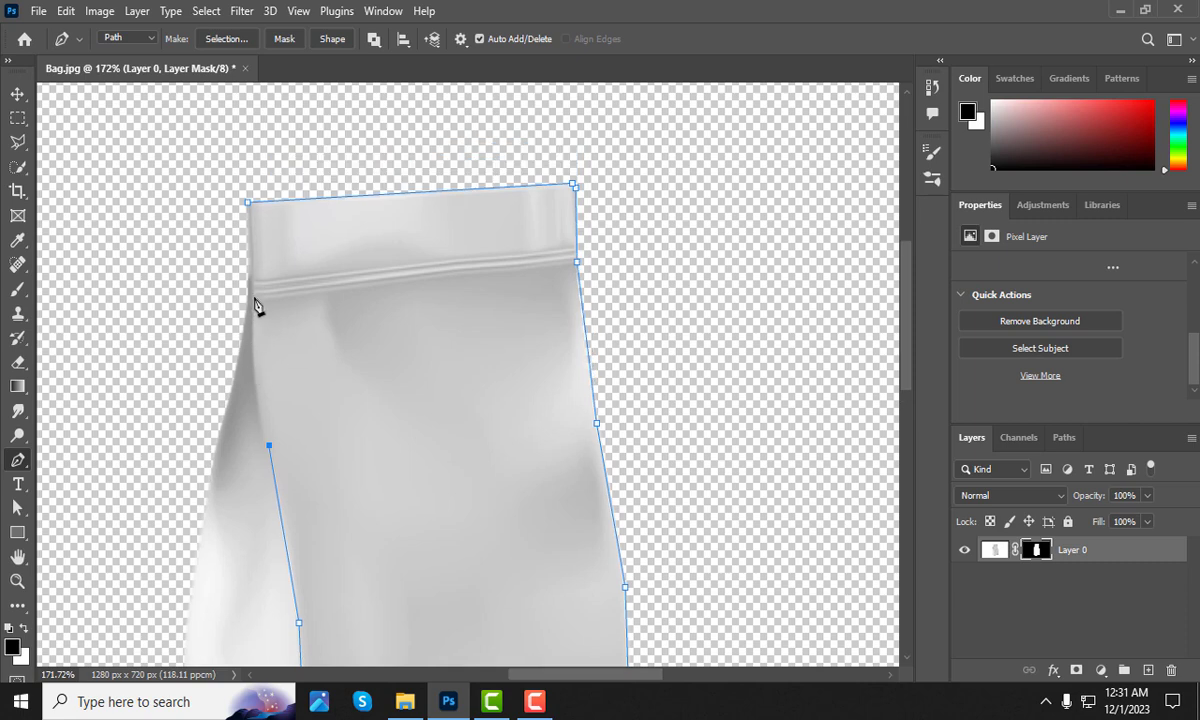
scroll(255, 309, up, 1)
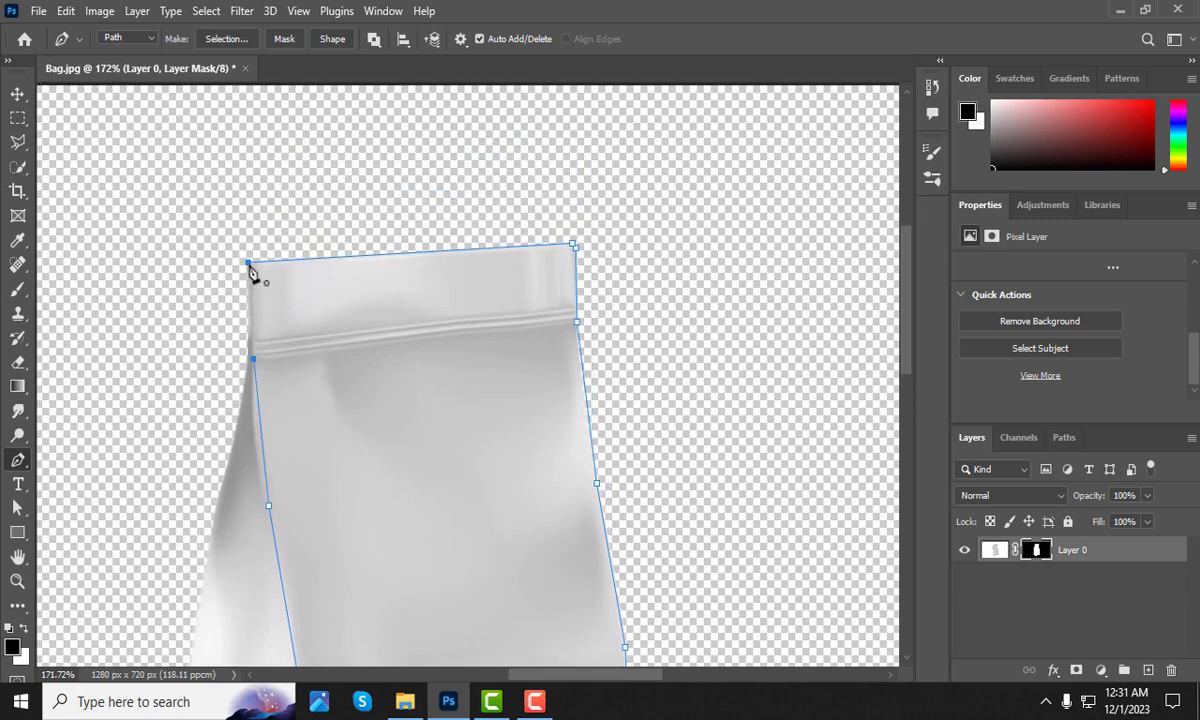
click(248, 264)
- With the Curvature Pen, curve the path's right edge and lower-right corner to the bag
right_click(20, 461)
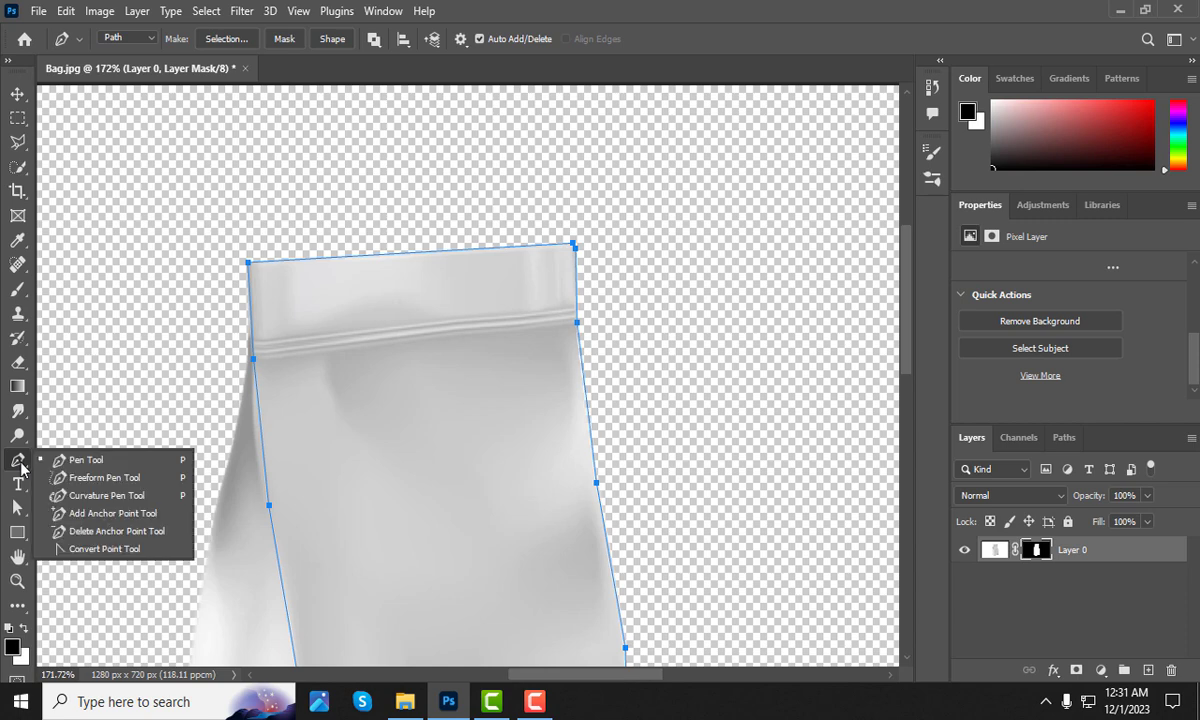
click(134, 498)
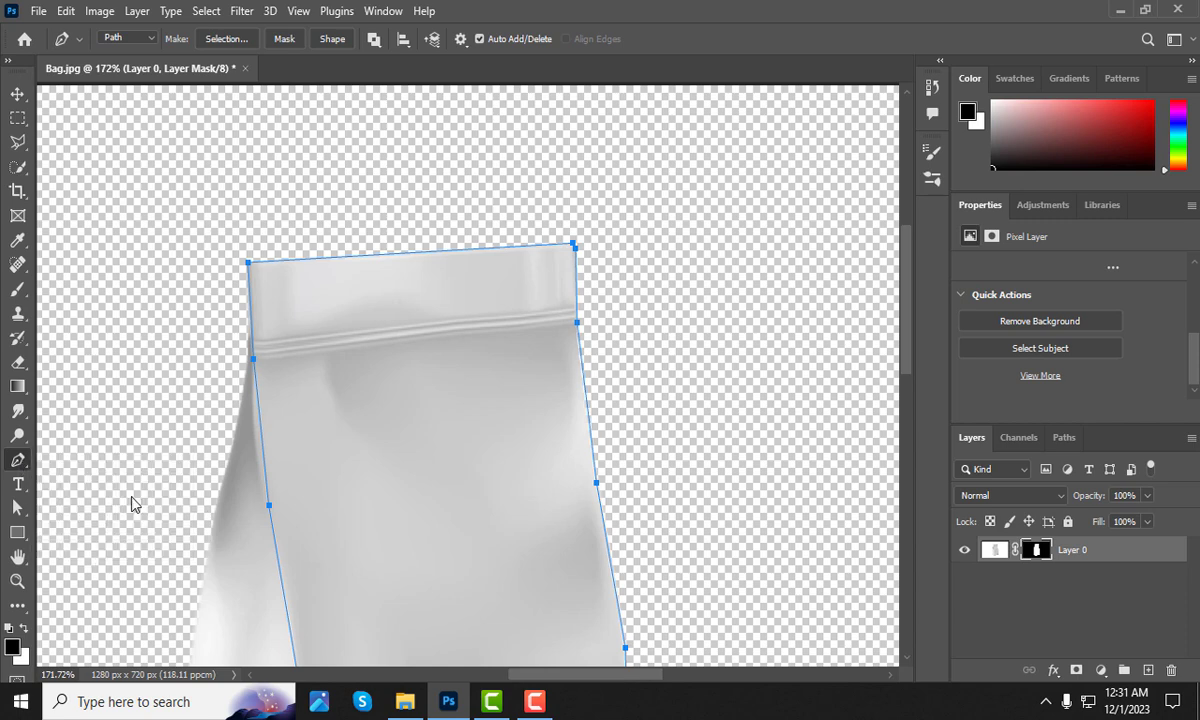
scroll(584, 230, up, 2)
scroll(596, 256, up, 2)
scroll(596, 258, up, 2)
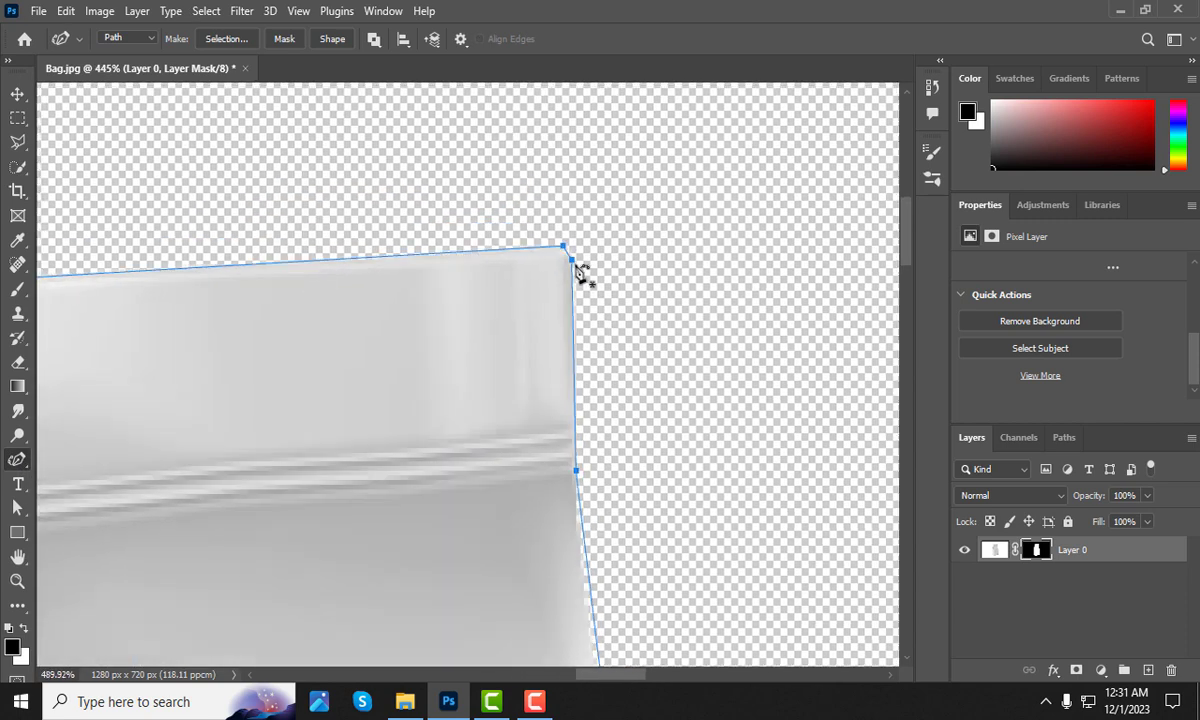
scroll(577, 288, up, 1)
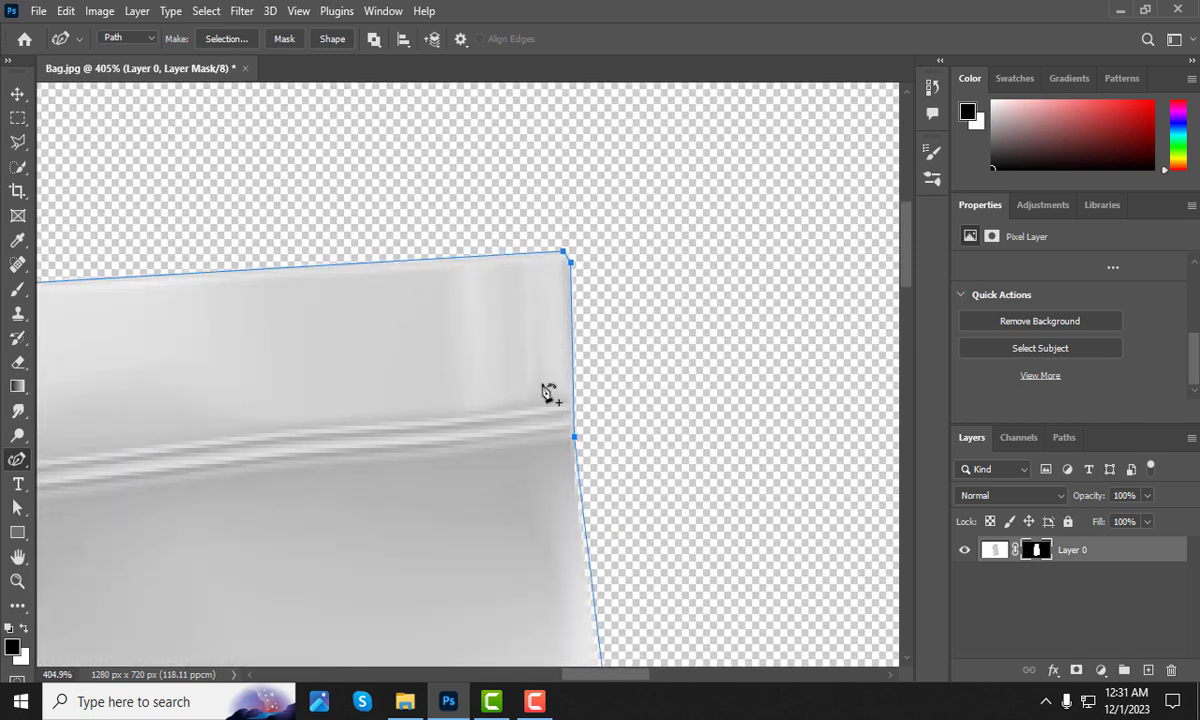
scroll(560, 420, down, 3)
scroll(575, 470, down, 2)
scroll(565, 473, up, 1)
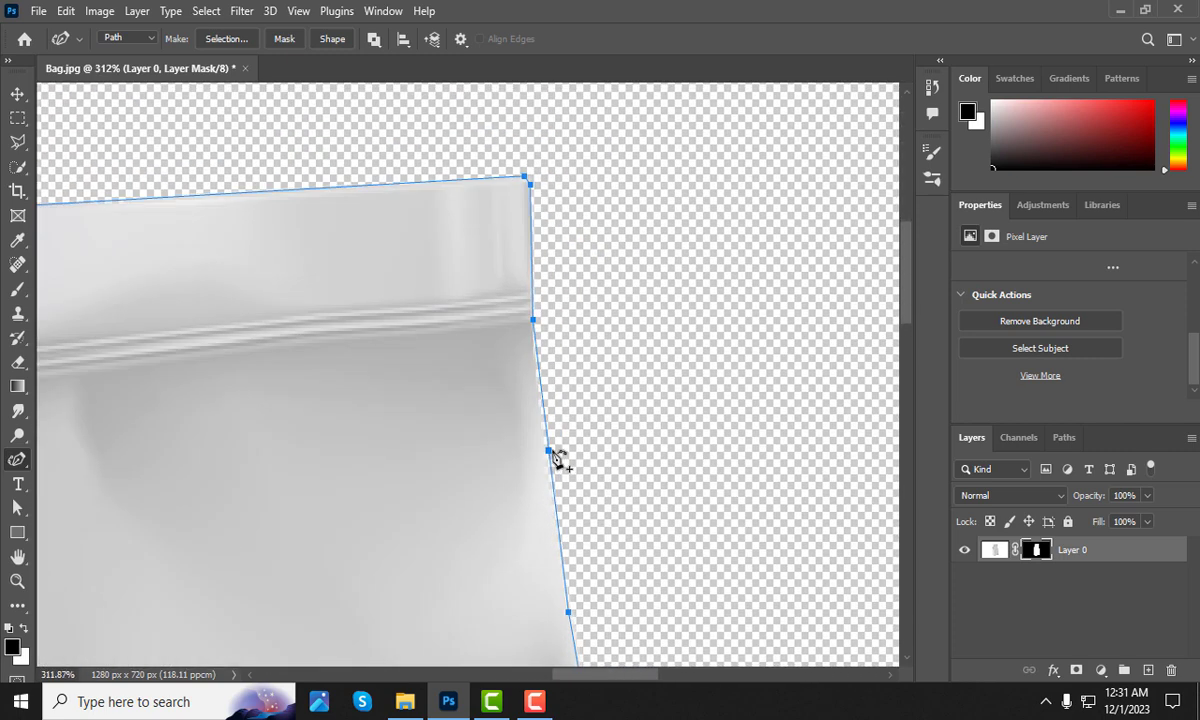
drag(550, 457, 546, 459)
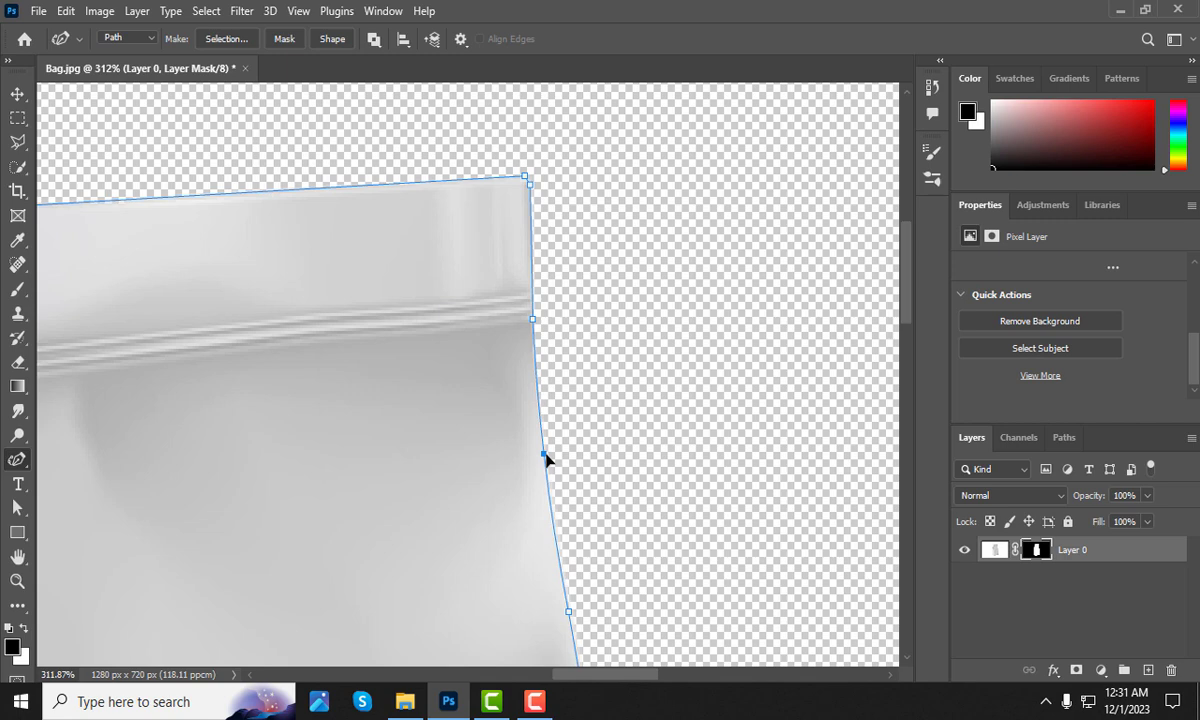
scroll(463, 294, down, 3)
scroll(493, 442, up, 2)
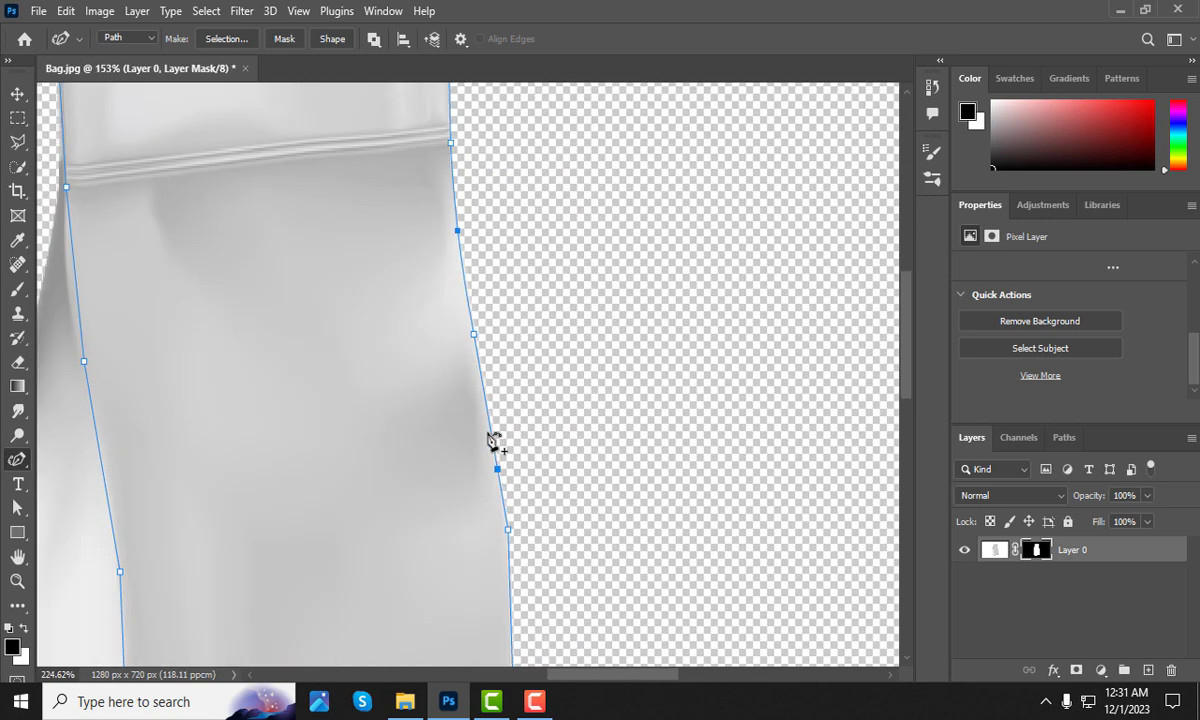
scroll(495, 527, down, 2)
scroll(517, 628, up, 2)
scroll(517, 628, up, 1)
scroll(544, 603, up, 1)
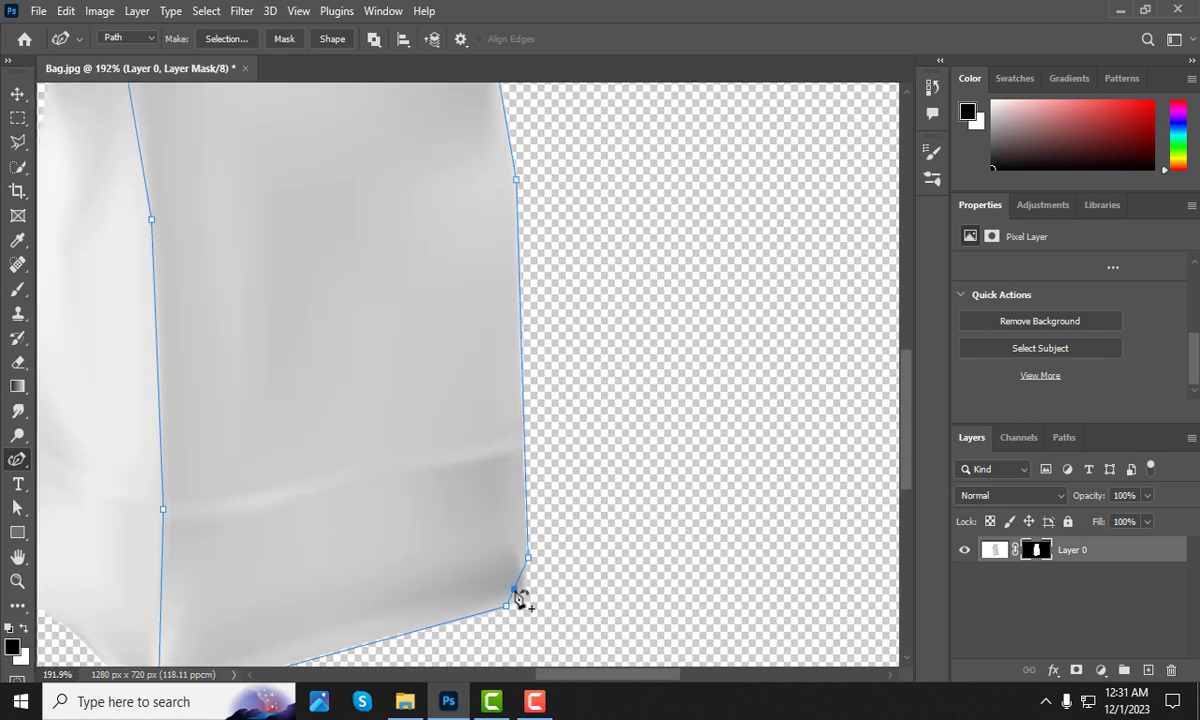
scroll(527, 590, up, 5)
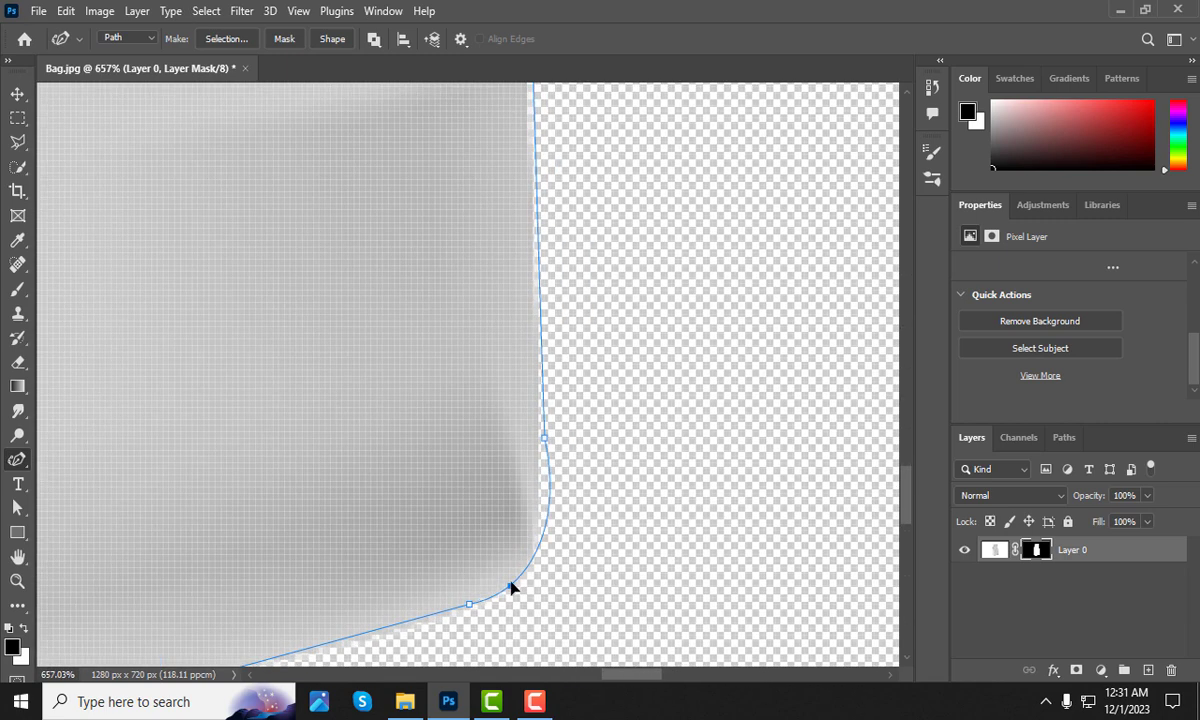
drag(538, 507, 544, 514)
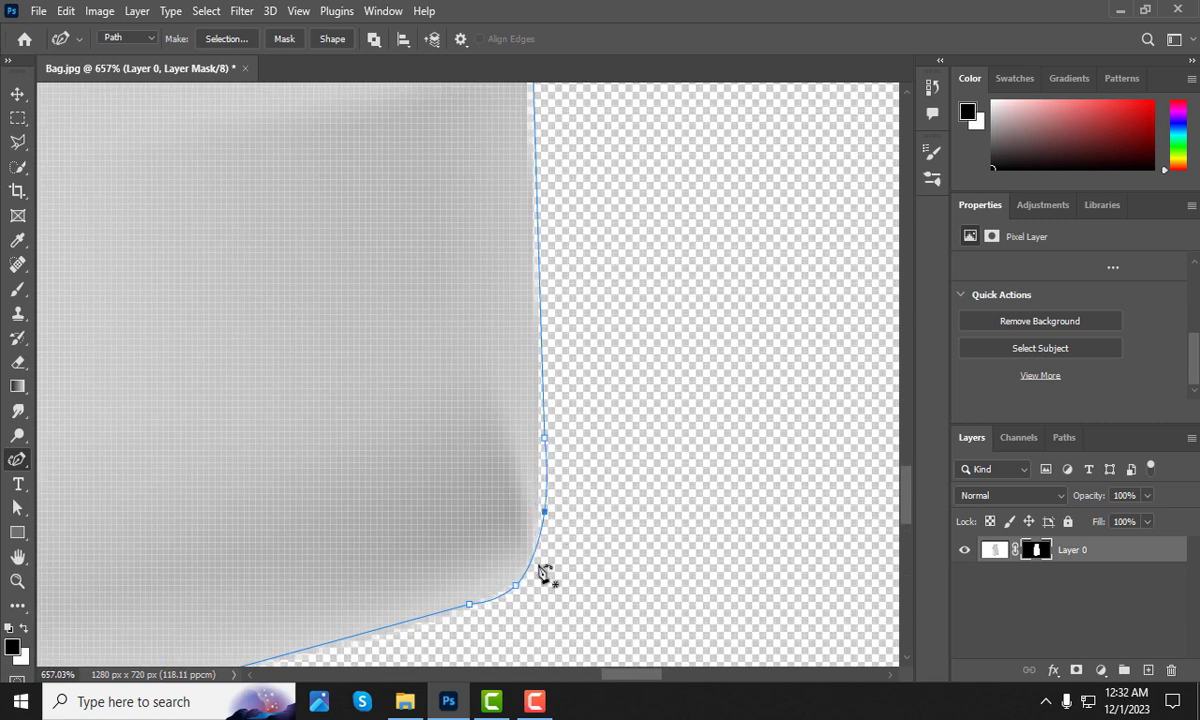
- Add anchors along the bottom edge and bend the path to follow the bag's base
scroll(544, 442, down, 4)
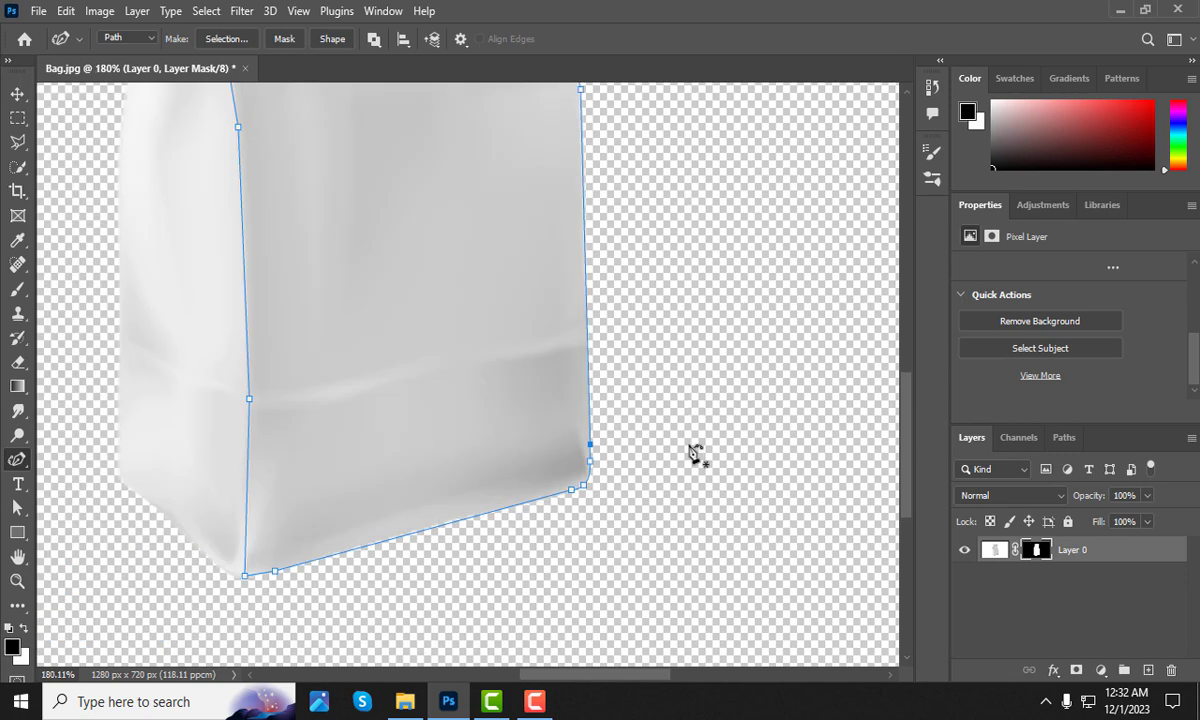
scroll(655, 450, up, 2)
click(644, 431)
click(193, 552)
click(335, 510)
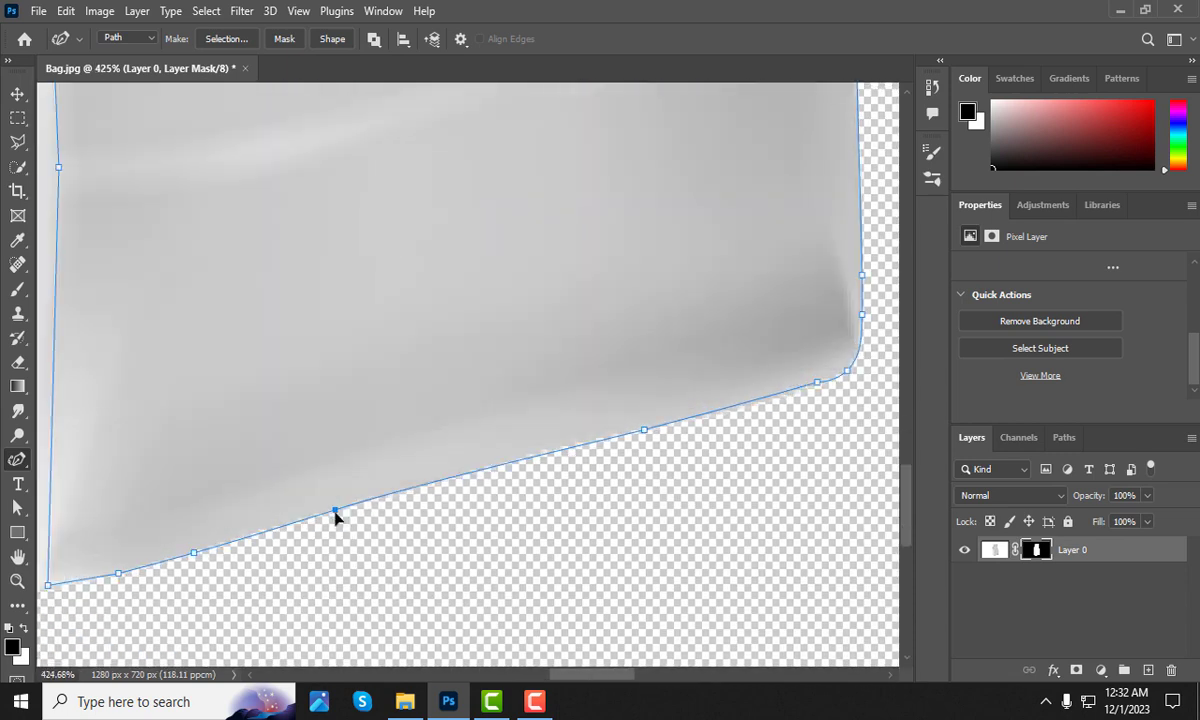
drag(262, 536, 264, 538)
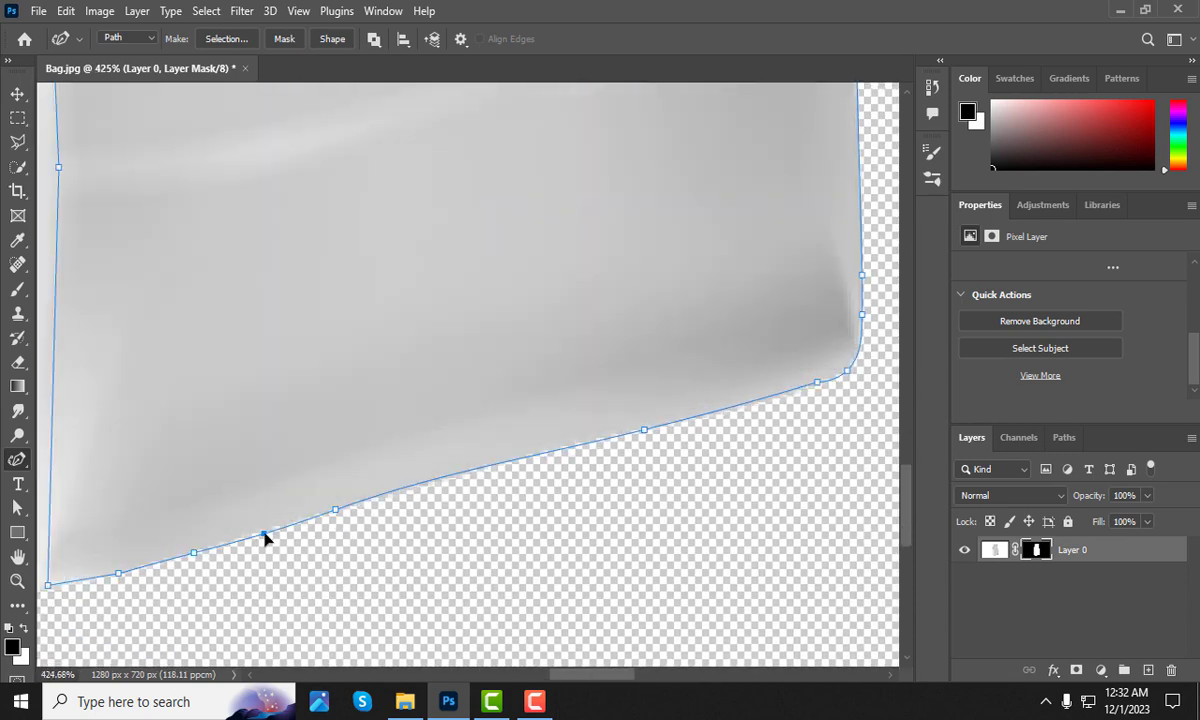
scroll(265, 538, up, 1)
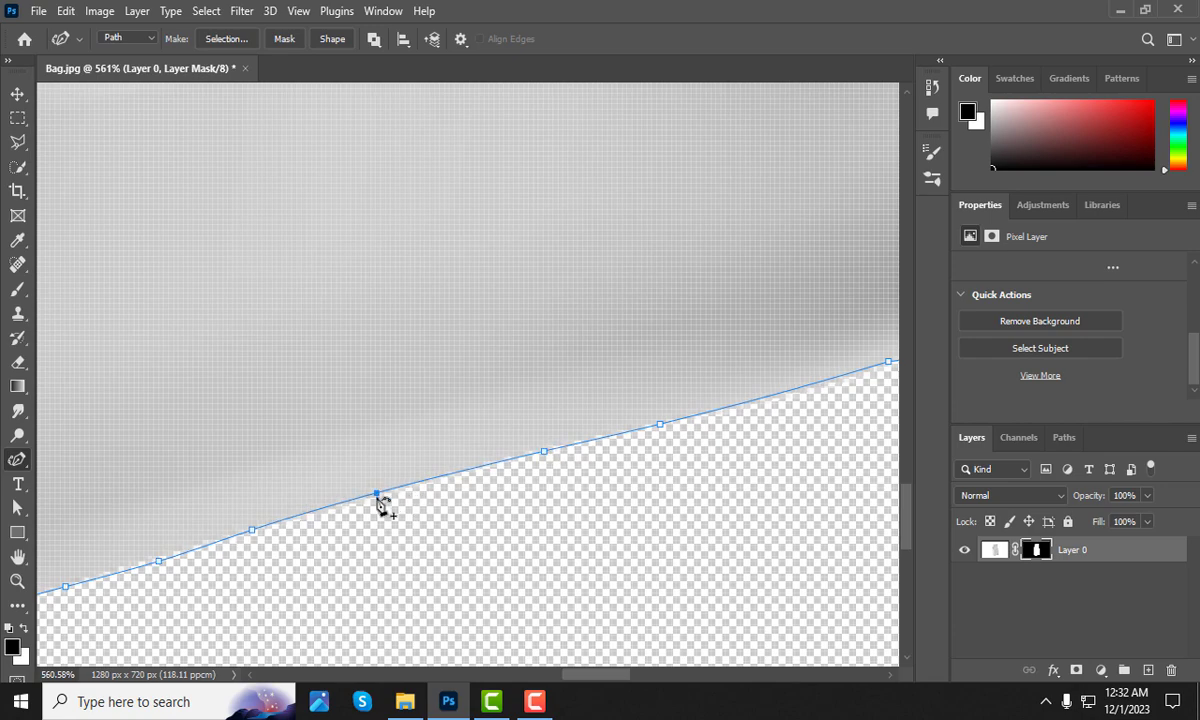
click(437, 484)
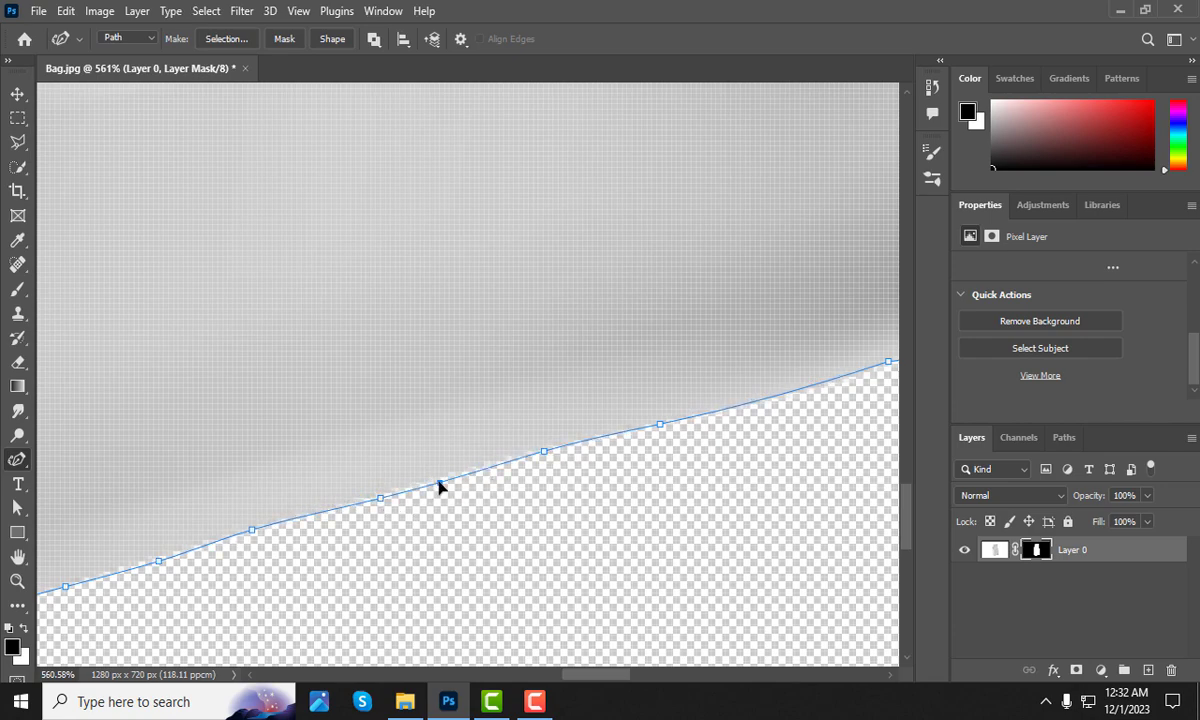
- Add anchors on the bag's left edge and pull the path against it
scroll(318, 520, down, 1)
scroll(536, 450, down, 2)
scroll(587, 482, down, 1)
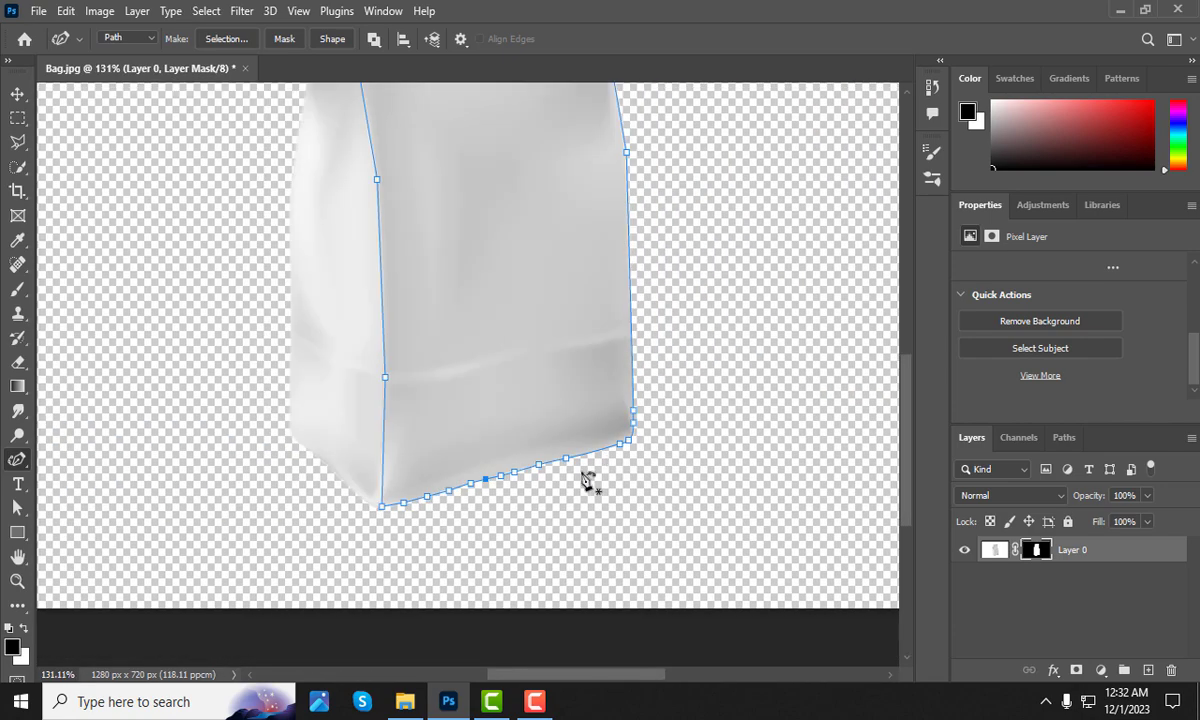
scroll(440, 547, up, 2)
scroll(452, 555, down, 3)
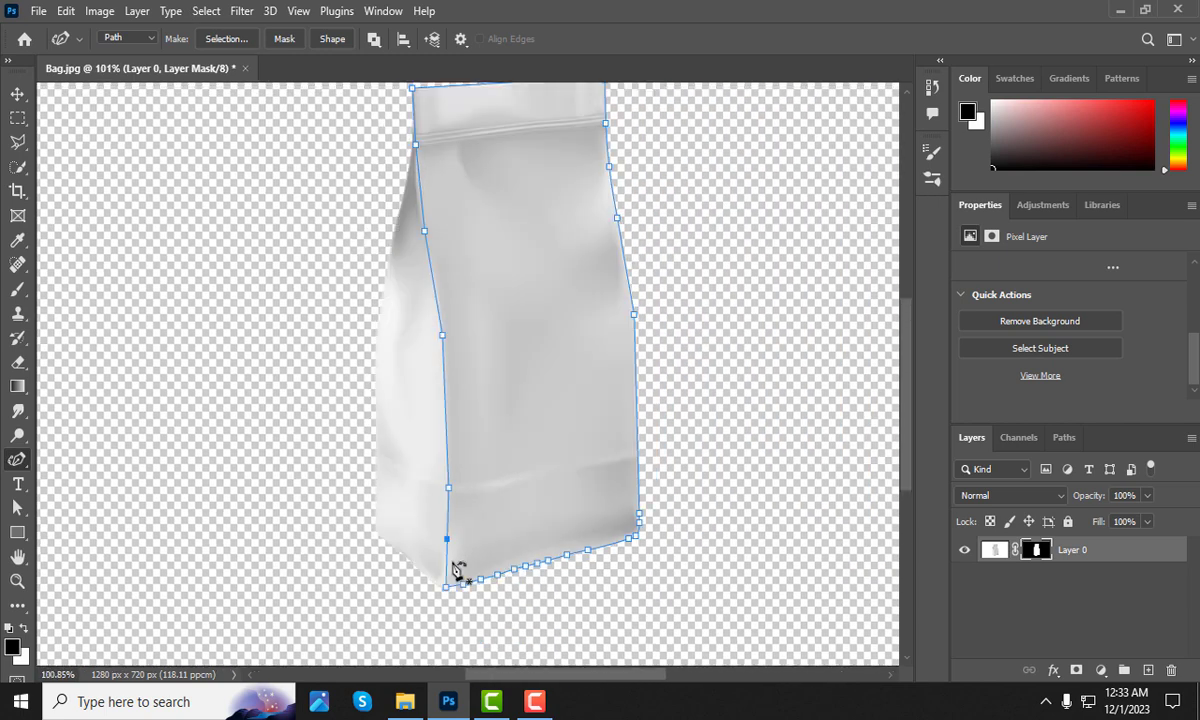
scroll(458, 500, up, 3)
click(452, 434)
scroll(455, 425, up, 2)
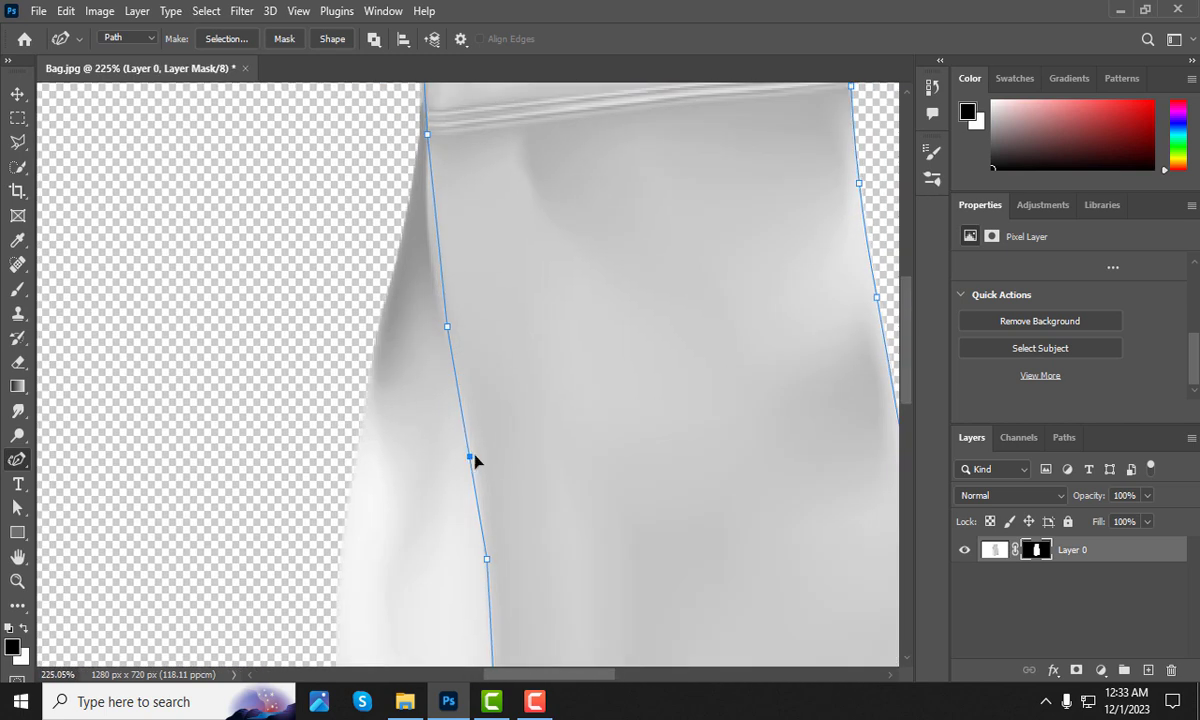
scroll(485, 480, down, 3)
scroll(460, 360, up, 4)
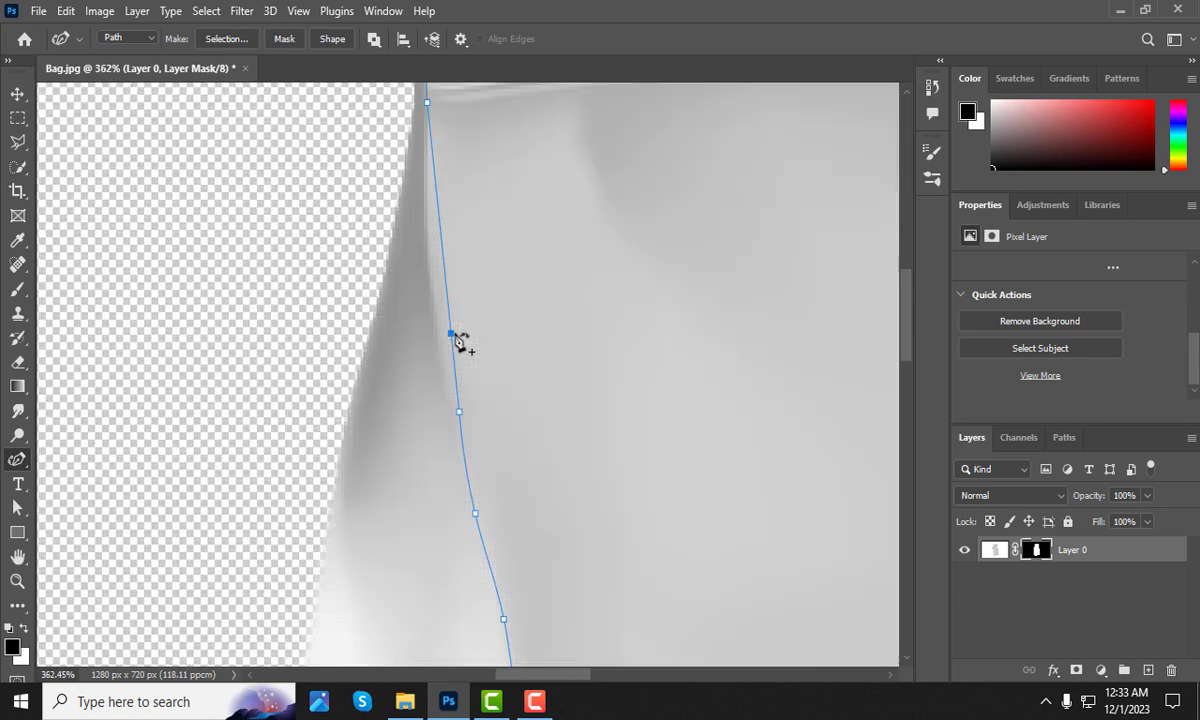
scroll(437, 325, down, 3)
scroll(469, 423, up, 5)
scroll(458, 399, down, 3)
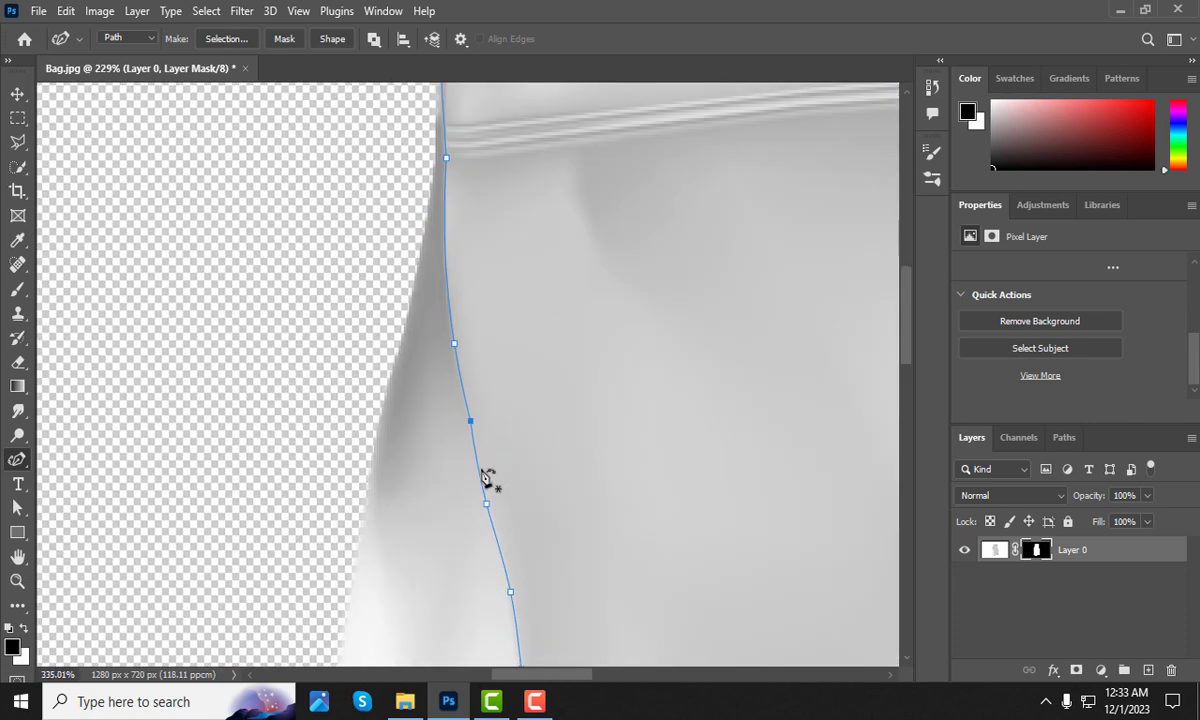
click(476, 458)
scroll(476, 460, down, 2)
scroll(525, 378, up, 4)
scroll(506, 284, down, 1)
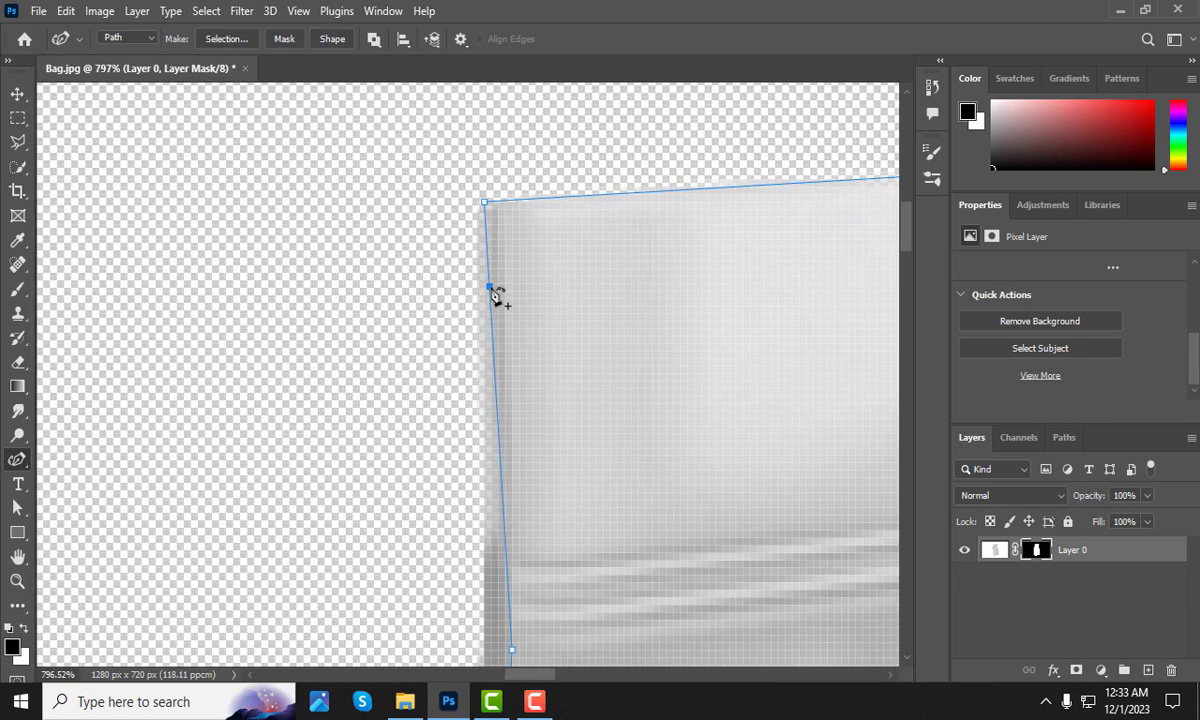
drag(550, 360, 511, 411)
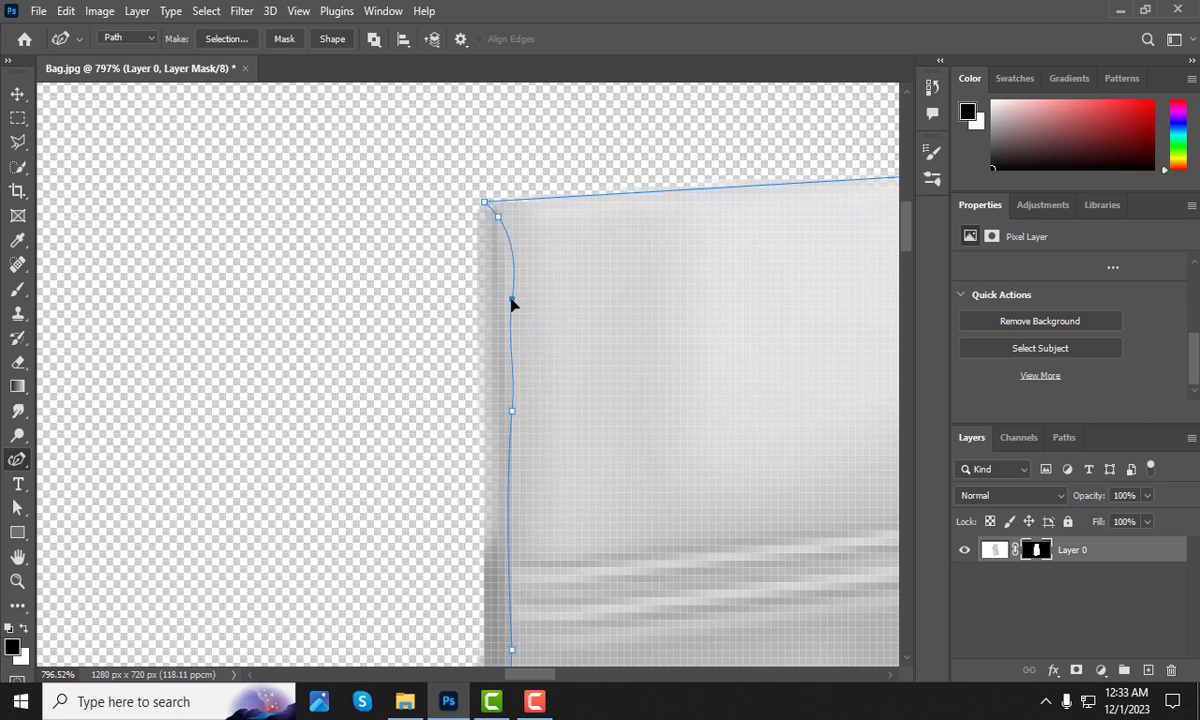
- Add more left-edge anchors from the top-left corner down and straighten that edge
click(505, 270)
click(507, 343)
scroll(515, 420, down, 2)
click(512, 402)
click(512, 335)
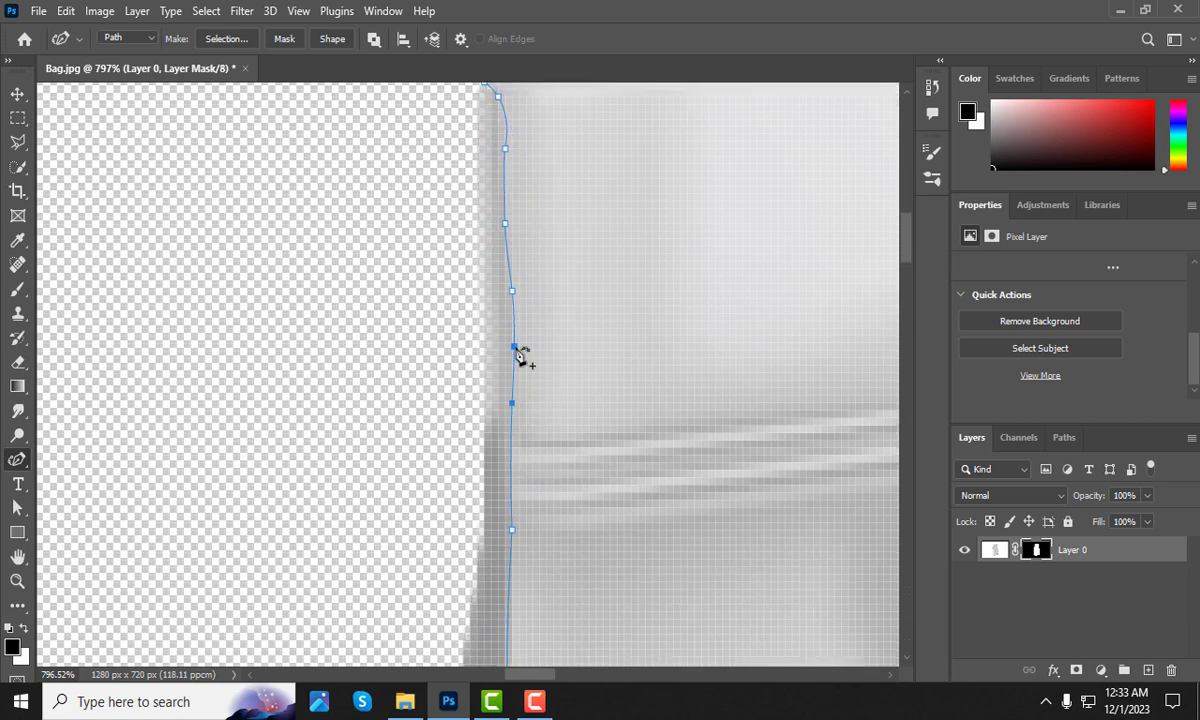
click(512, 470)
scroll(512, 475, up, 2)
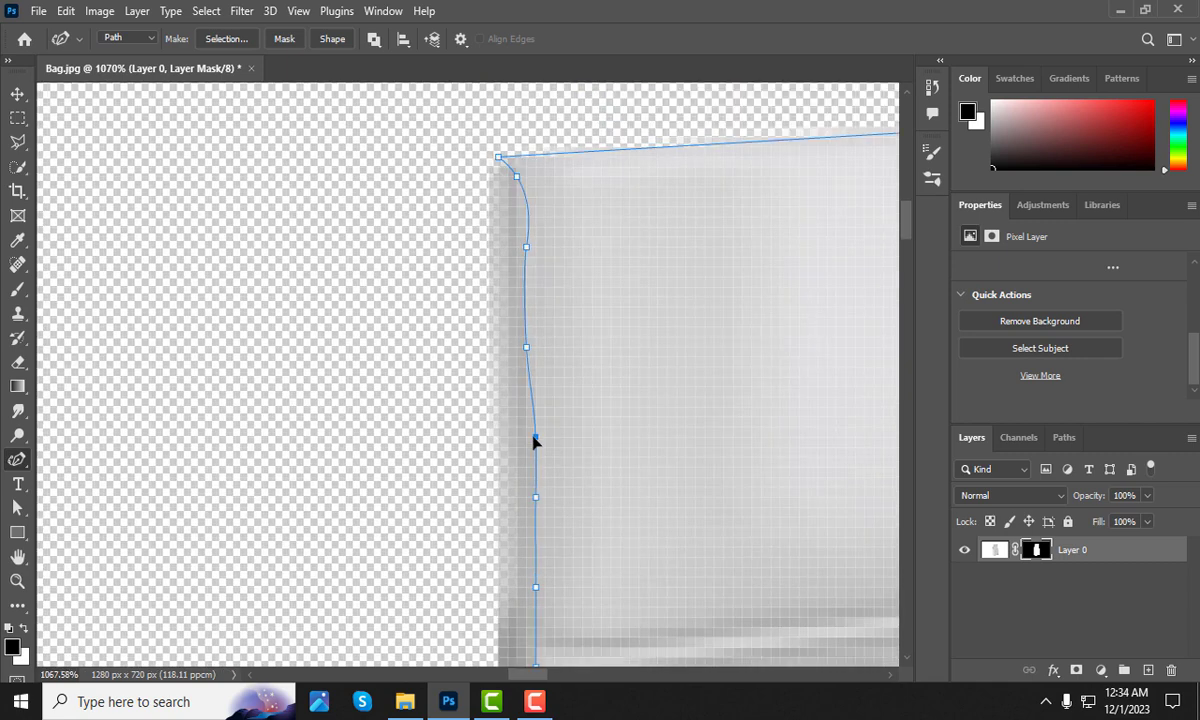
drag(527, 347, 534, 368)
scroll(505, 345, down, 5)
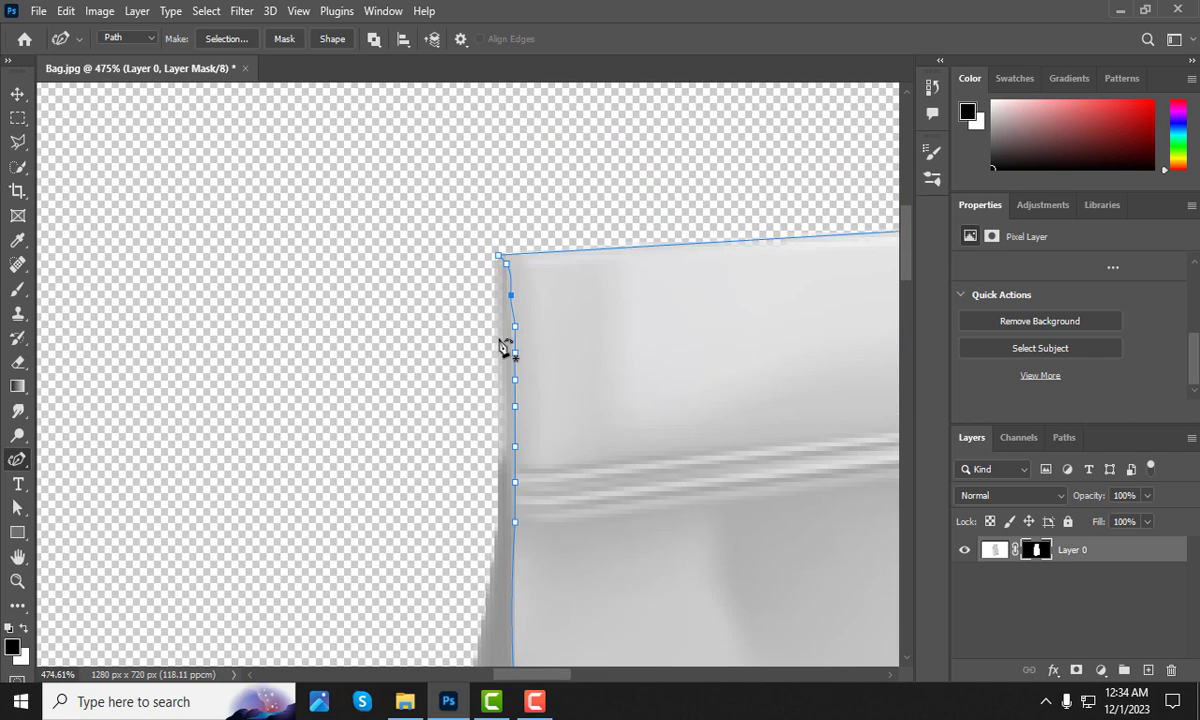
scroll(505, 345, up, 4)
scroll(497, 308, down, 8)
scroll(437, 375, down, 3)
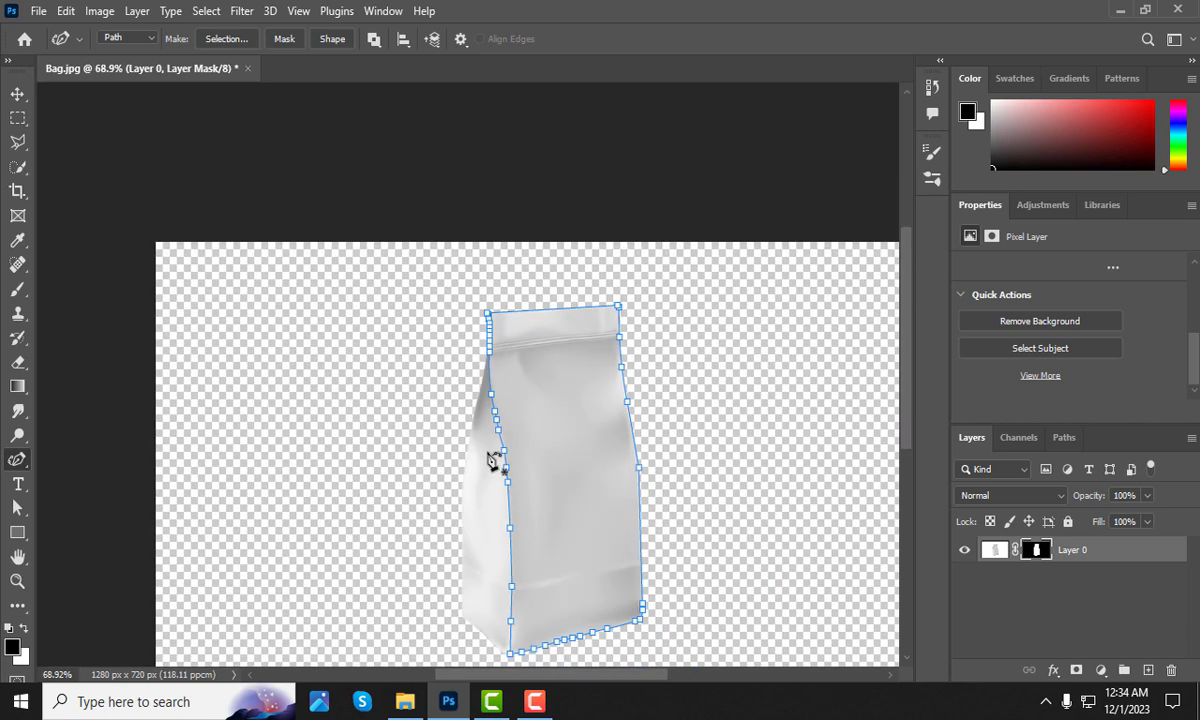
scroll(525, 445, down, 2)
scroll(510, 598, up, 2)
scroll(510, 598, up, 3)
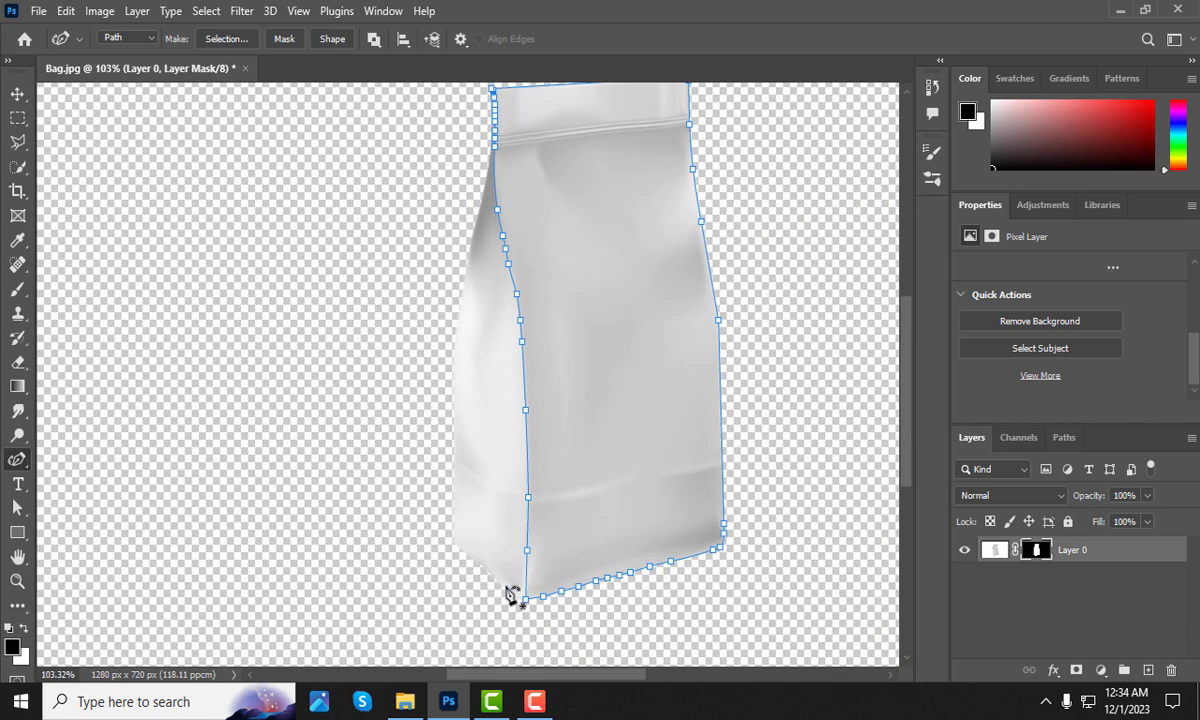
scroll(507, 598, down, 2)
scroll(568, 447, down, 2)
scroll(571, 452, up, 1)
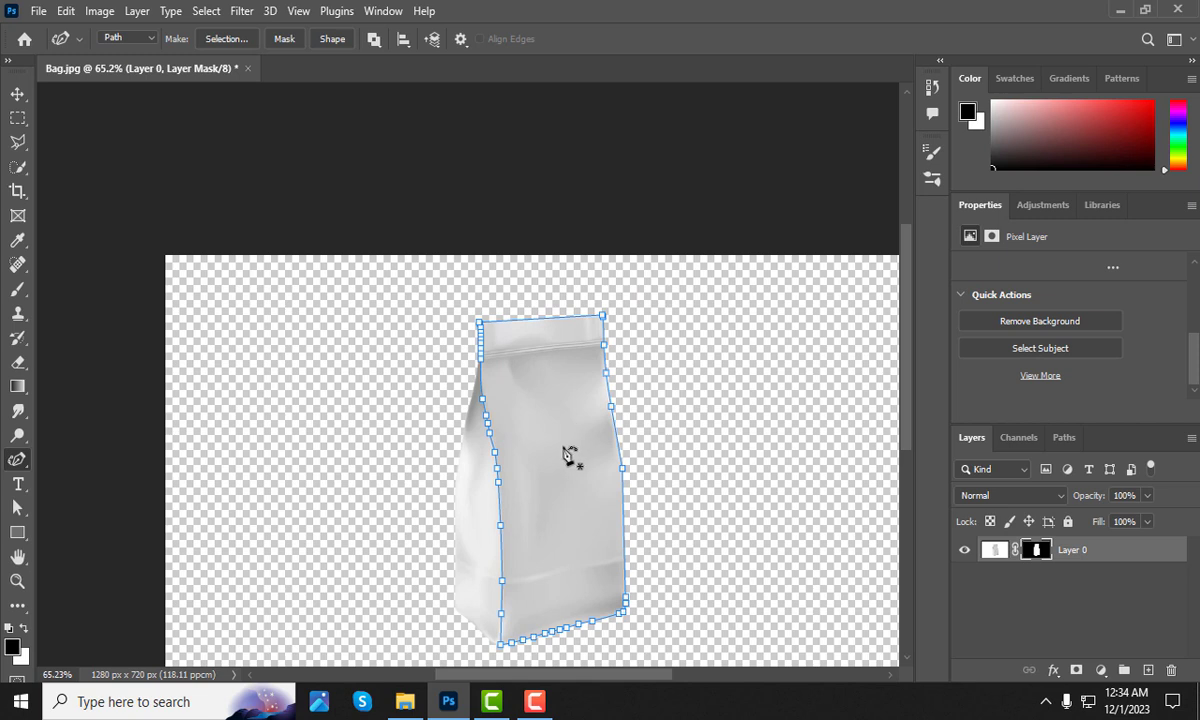
- Load the path as a selection and copy Layer 0's front panel onto a new Layer 1
key(ctrl+Return)
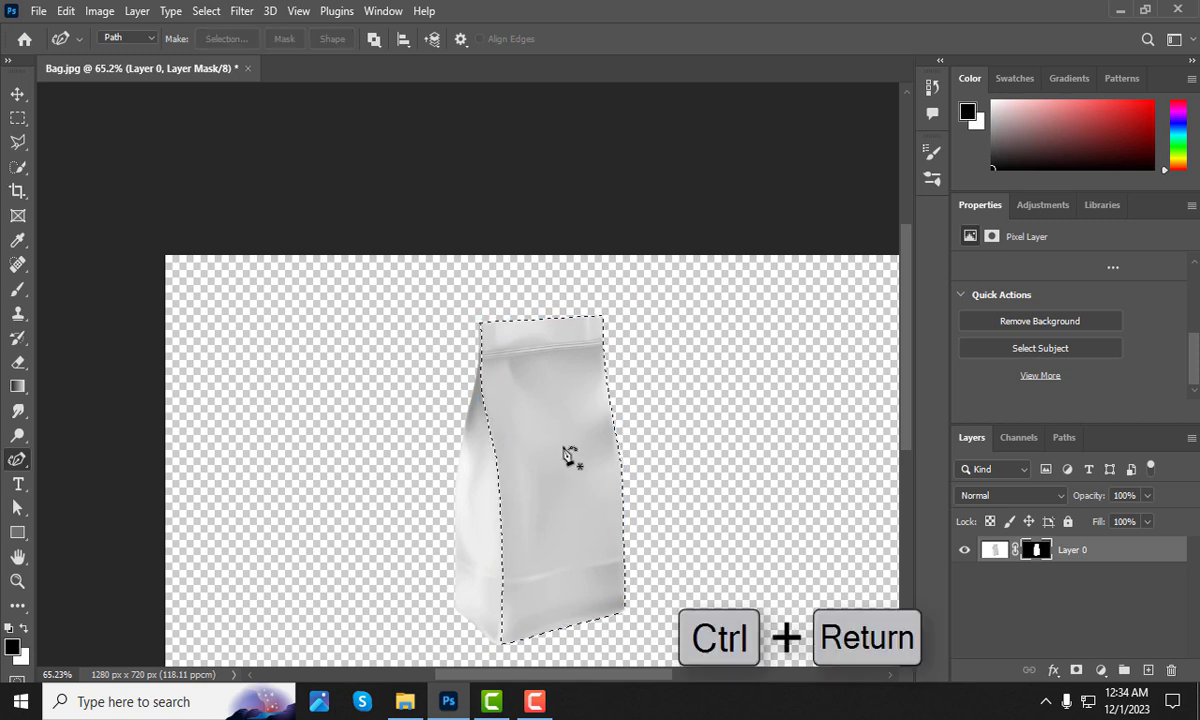
scroll(552, 452, down, 3)
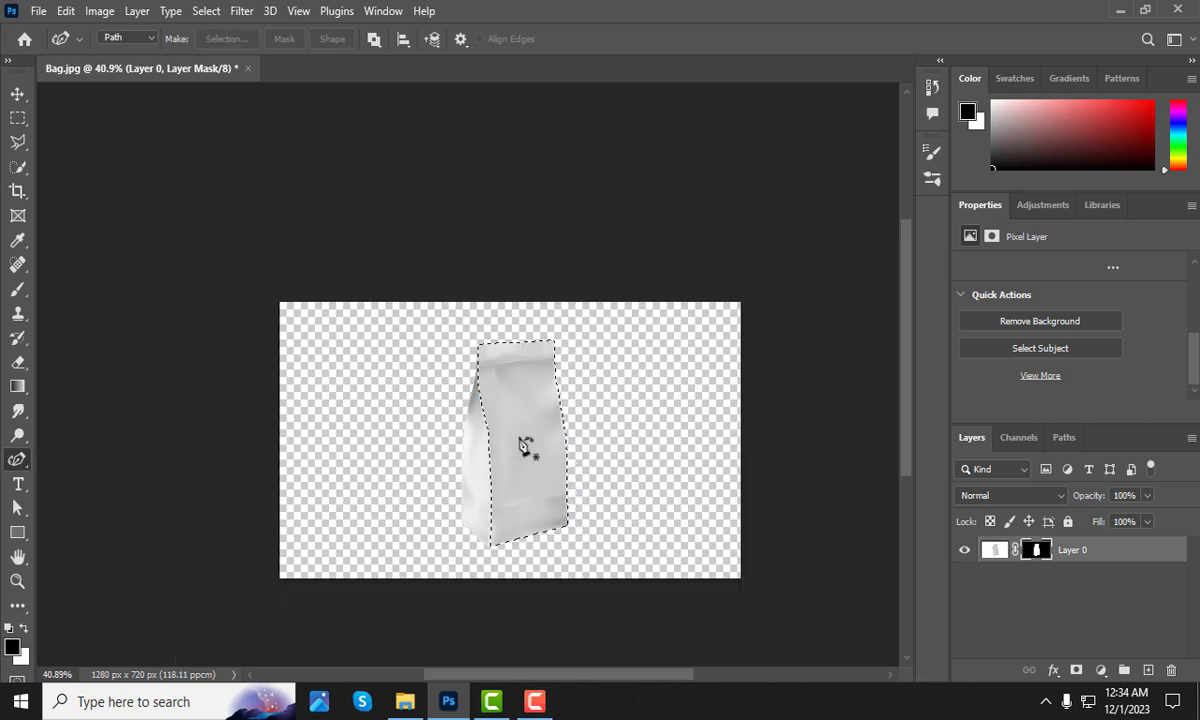
click(995, 550)
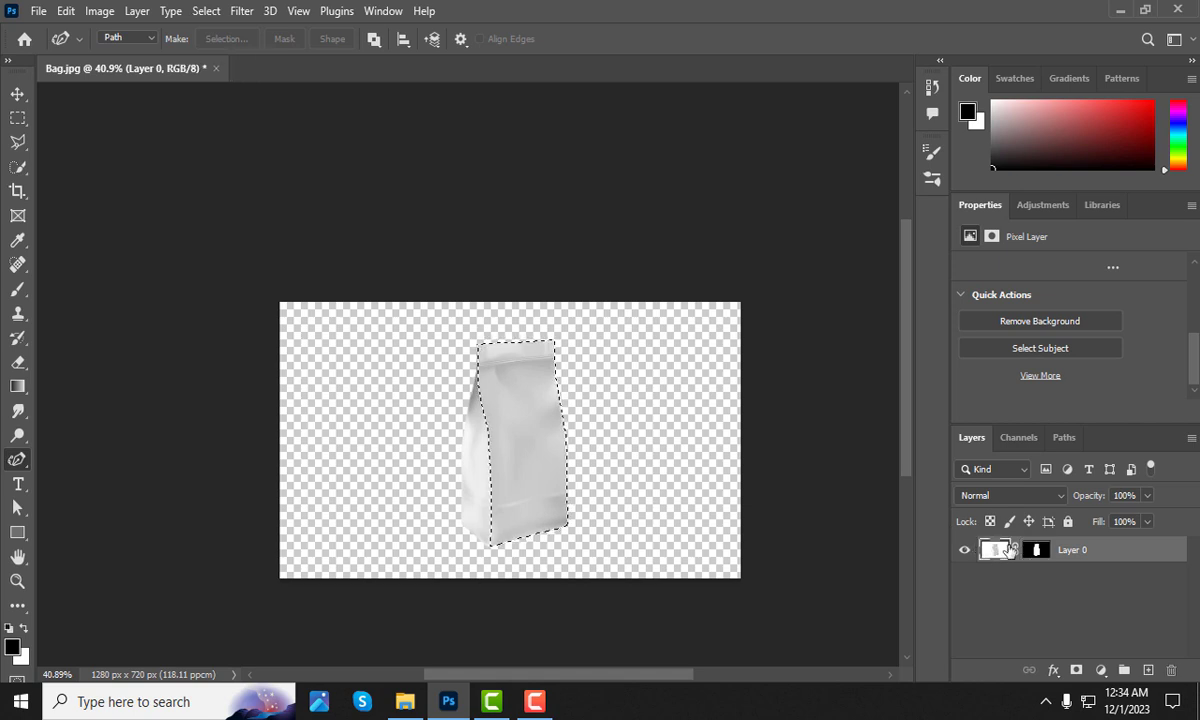
key(ctrl+j)
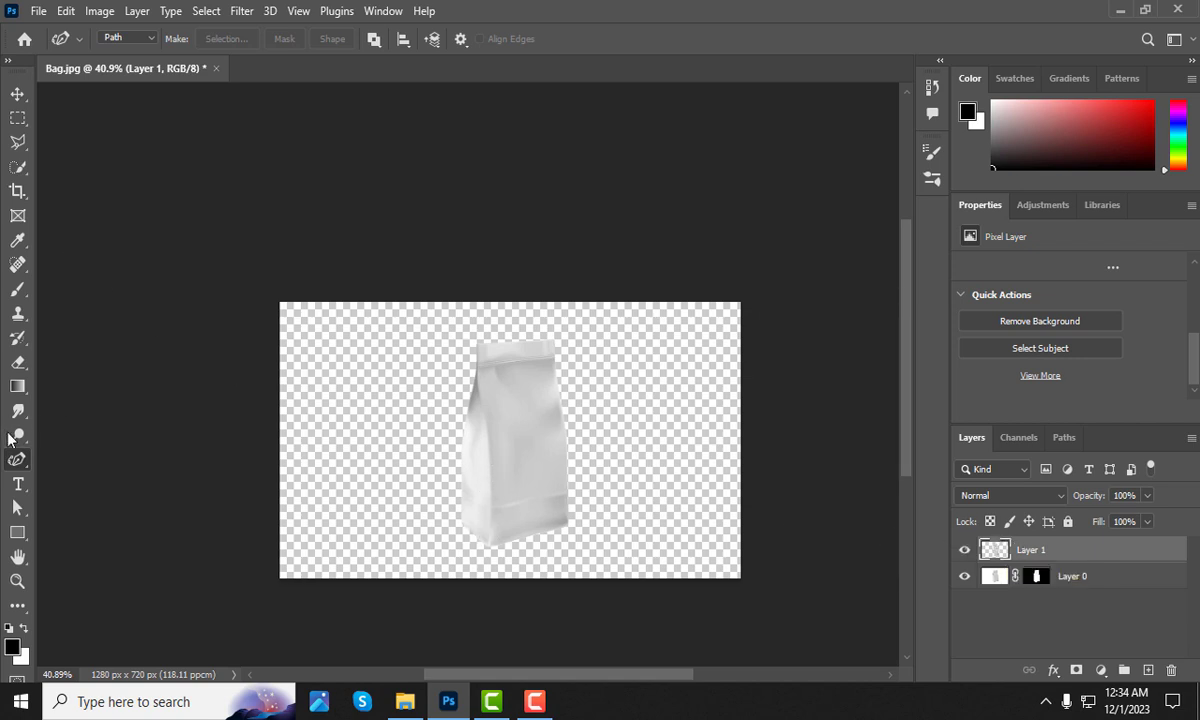
right_click(15, 462)
click(110, 461)
- Start the pen path at the side panel's top corner and trace down to its bottom corner
scroll(490, 420, up, 3)
scroll(472, 252, up, 2)
scroll(482, 281, up, 1)
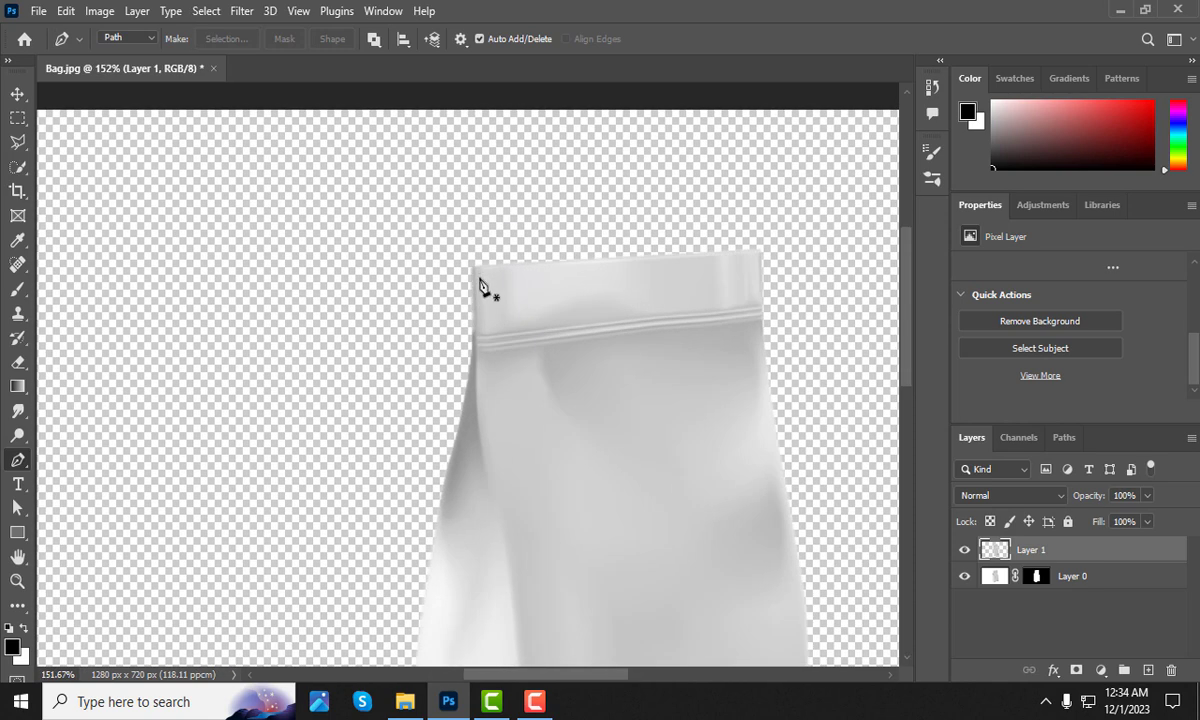
scroll(472, 284, up, 2)
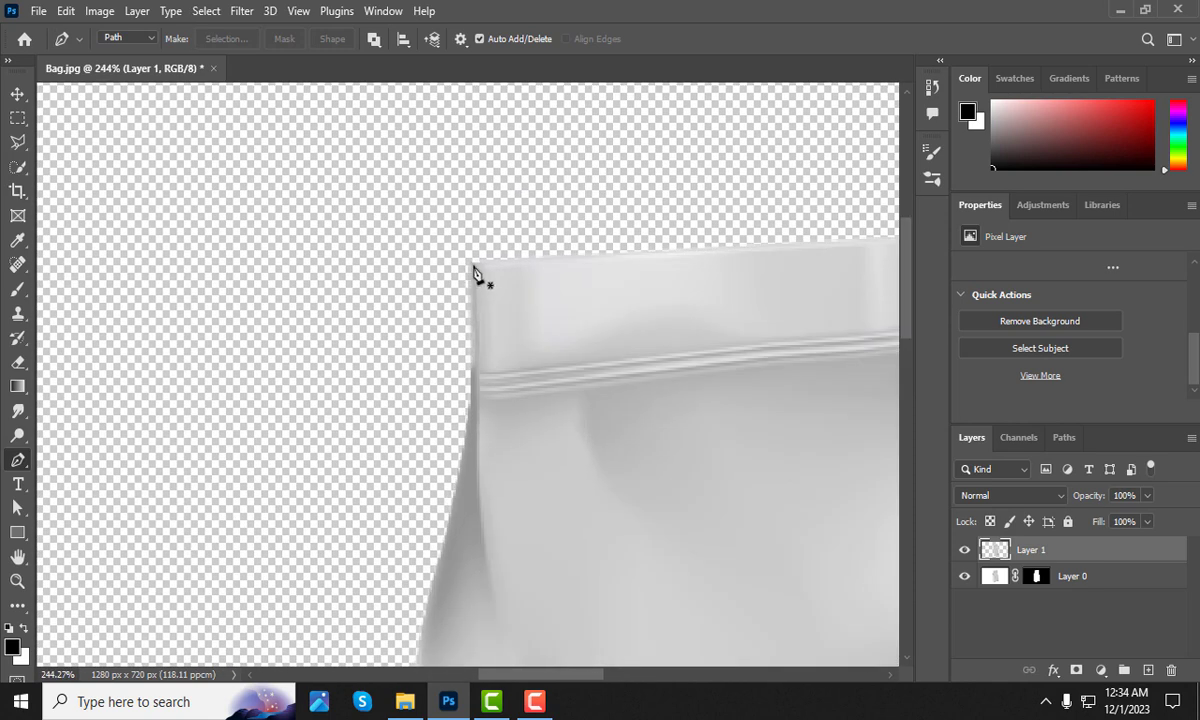
scroll(474, 285, up, 2)
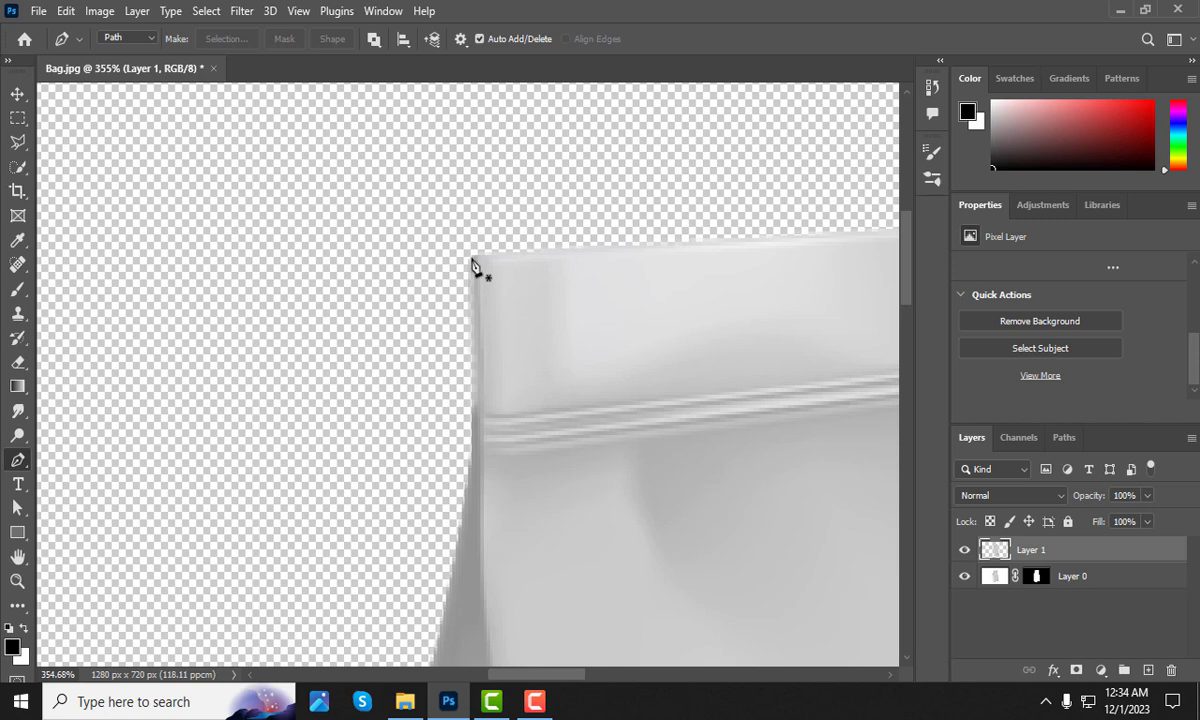
click(472, 256)
scroll(479, 342, down, 1)
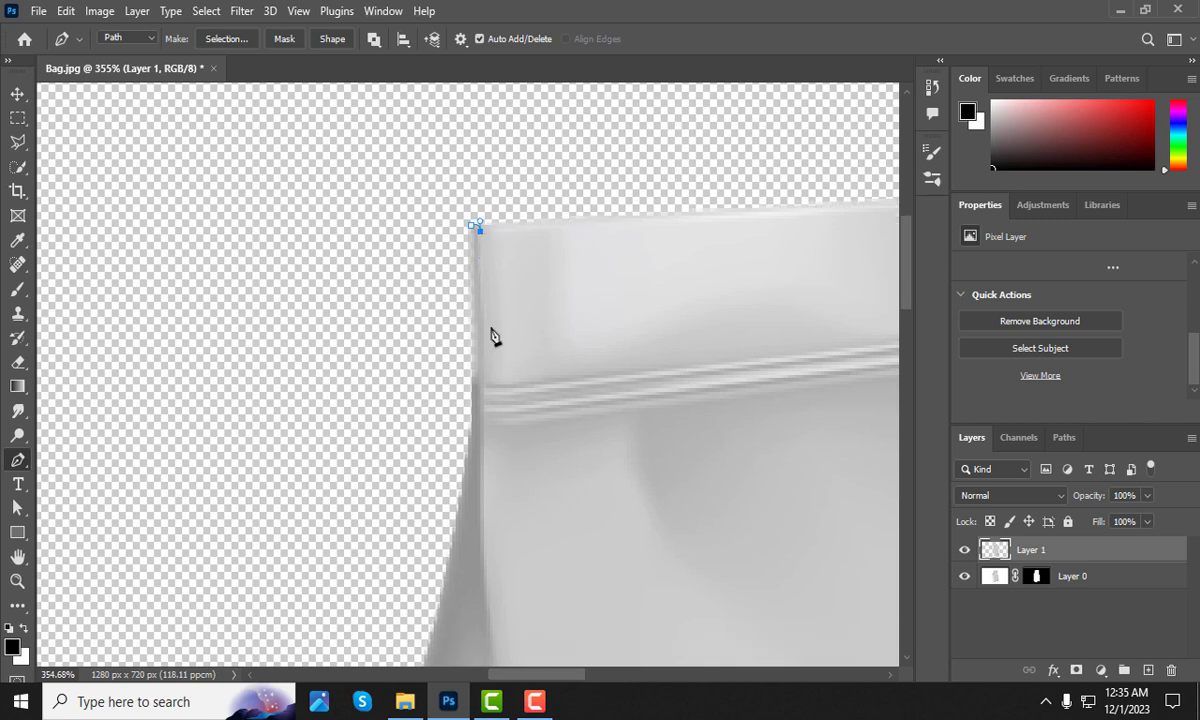
scroll(494, 330, down, 5)
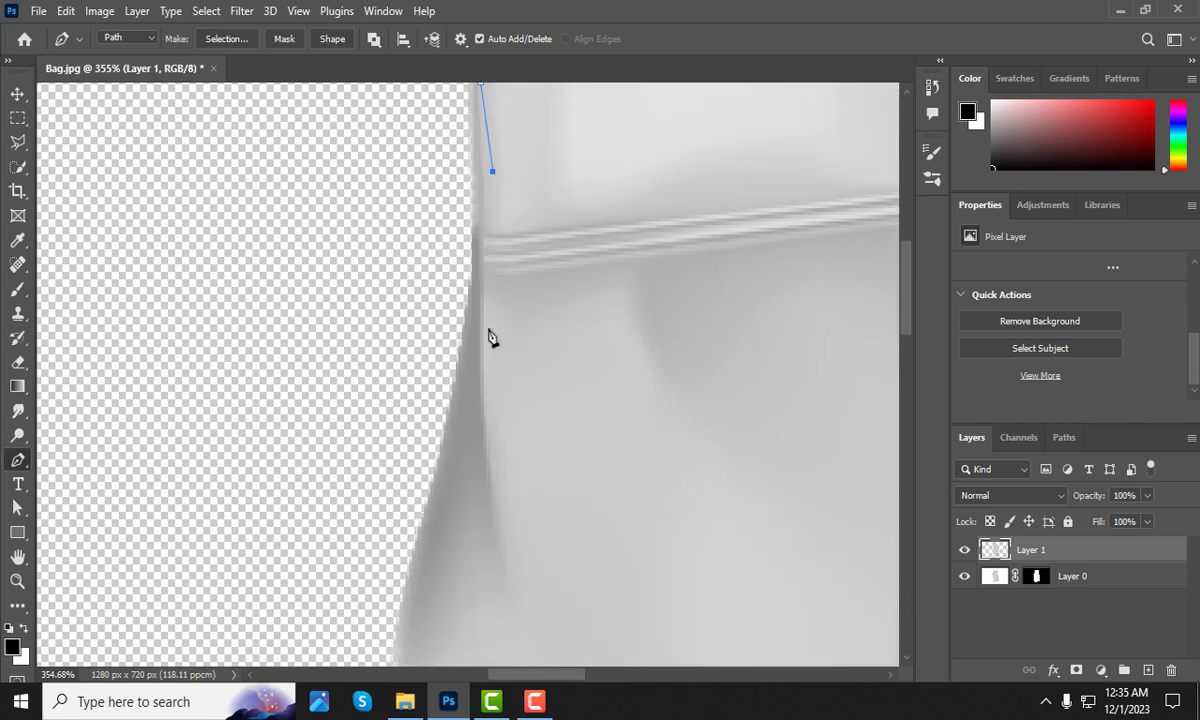
click(491, 330)
scroll(496, 360, down, 2)
scroll(510, 395, down, 2)
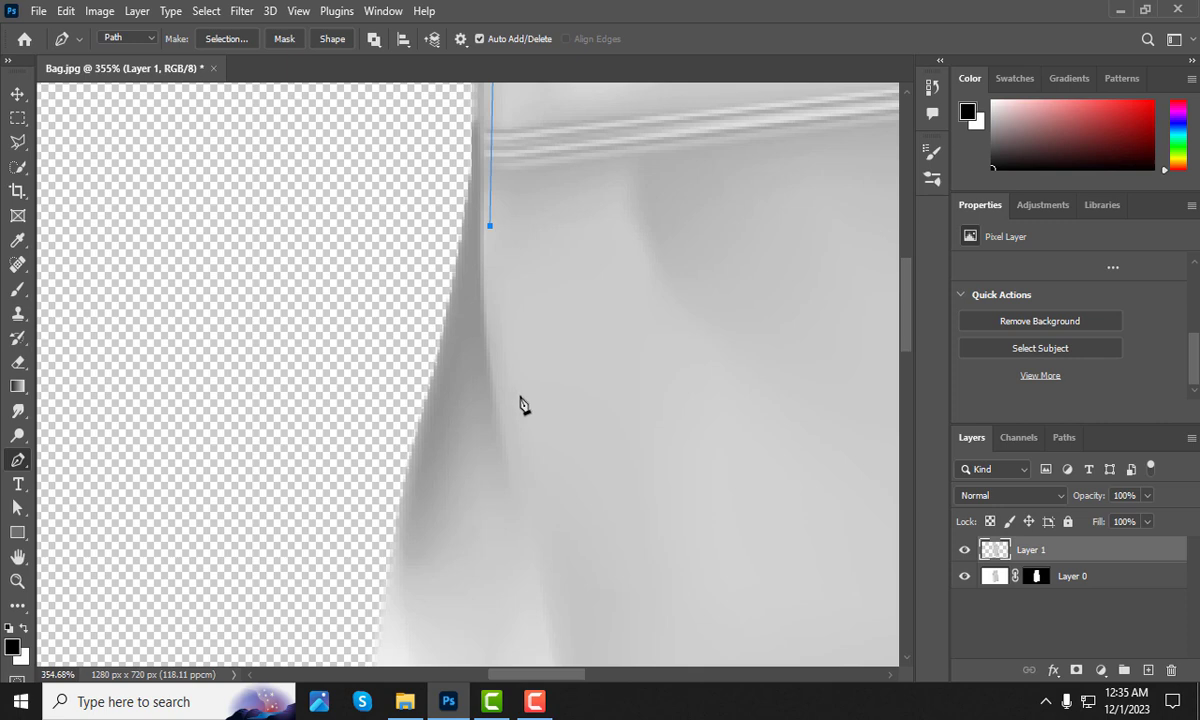
click(520, 395)
scroll(490, 340, down, 5)
scroll(515, 420, down, 1)
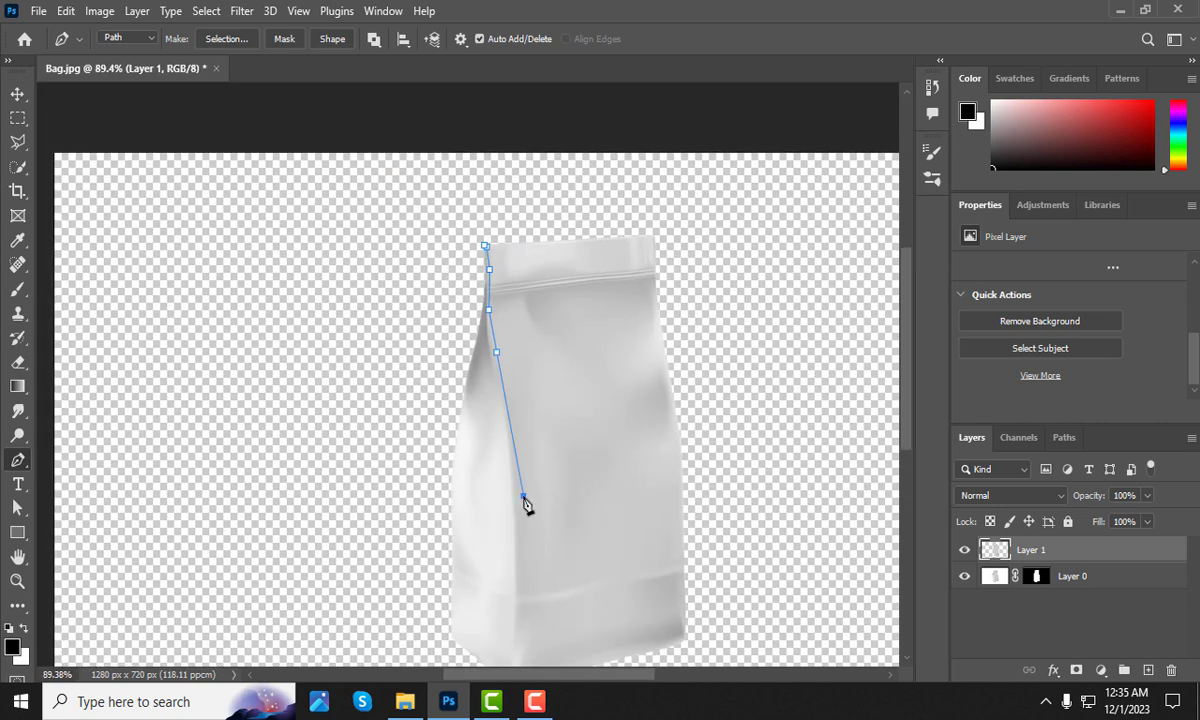
scroll(528, 490, down, 3)
scroll(528, 500, down, 2)
click(524, 417)
click(526, 506)
click(523, 517)
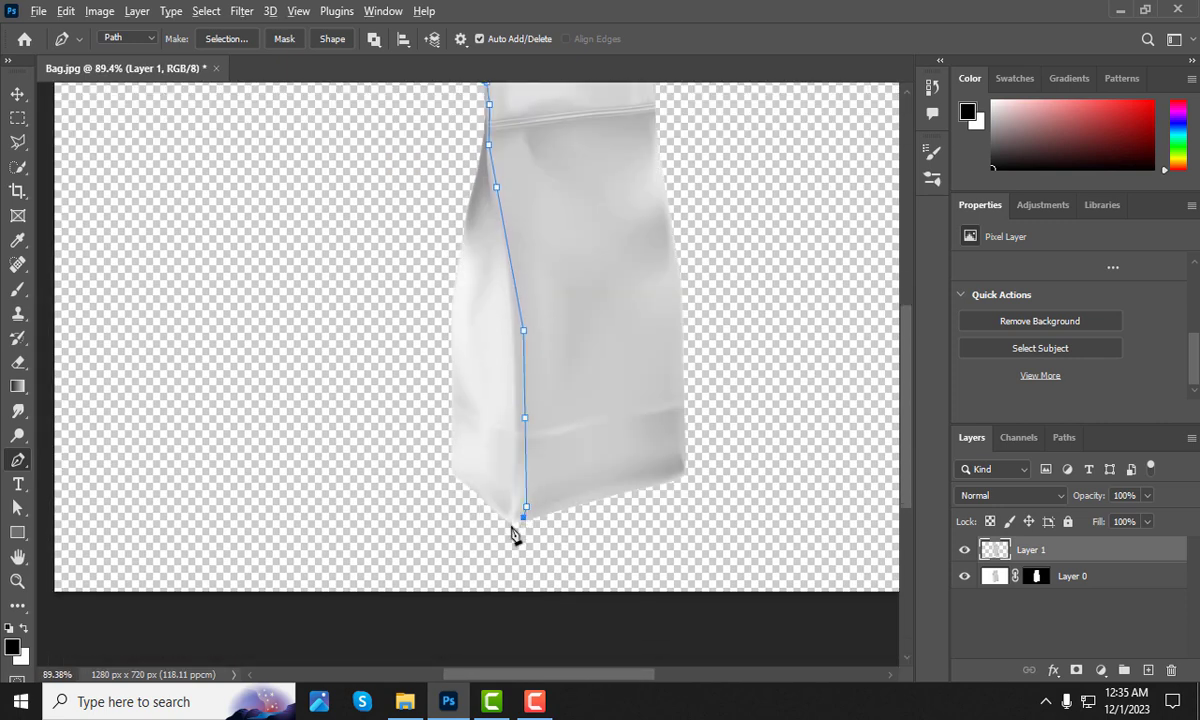
scroll(512, 535, up, 3)
click(515, 513)
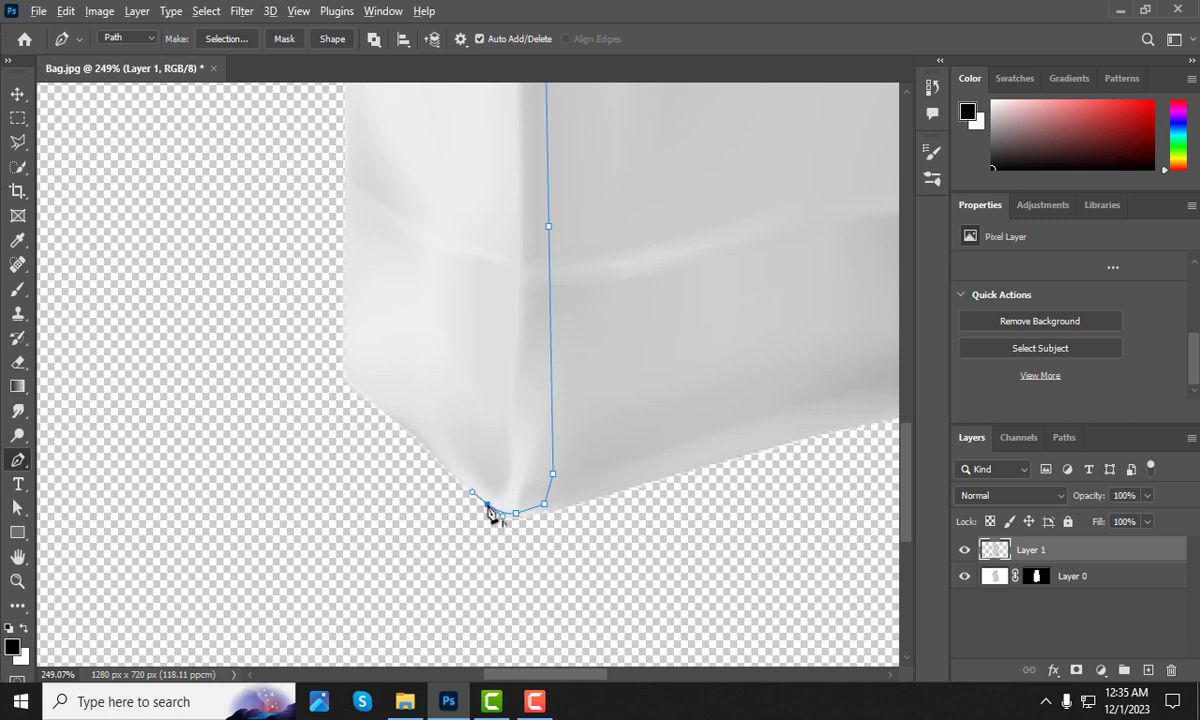
- Continue the path along the bag's curved bottom and up its lower-left edge
scroll(465, 492, up, 1)
click(447, 465)
scroll(449, 471, up, 2)
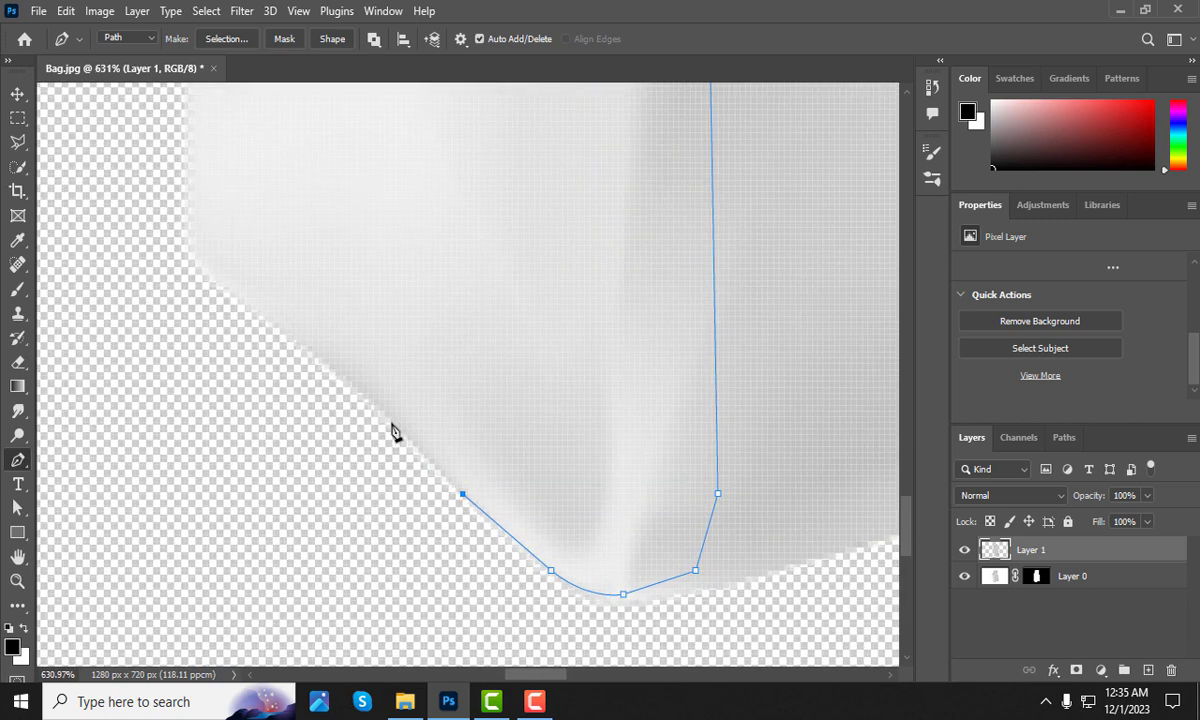
click(390, 423)
click(335, 370)
click(290, 335)
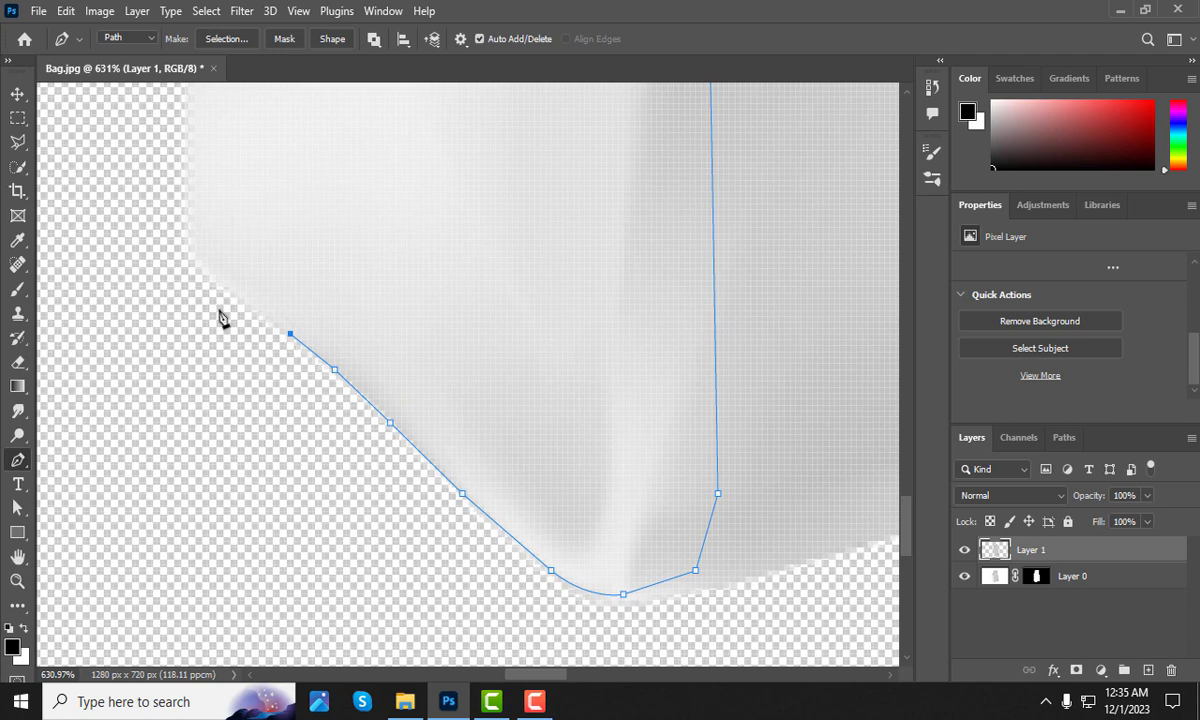
click(223, 287)
scroll(270, 345, up, 1)
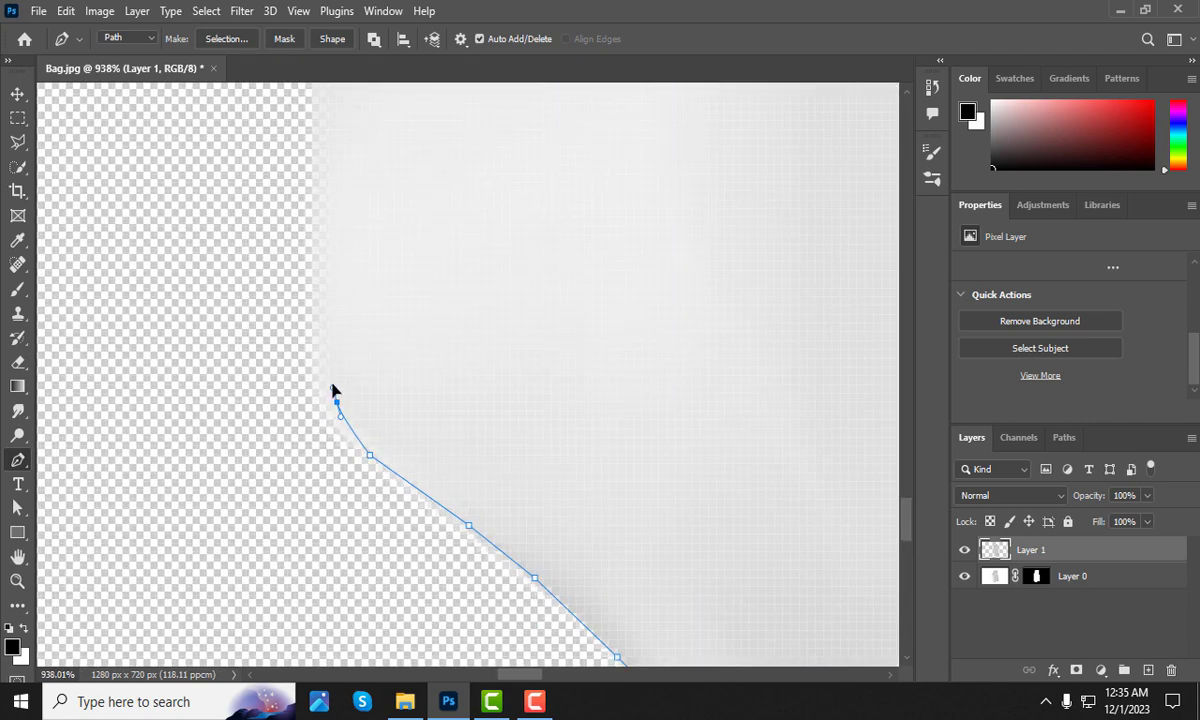
drag(336, 404, 330, 364)
scroll(352, 410, down, 1)
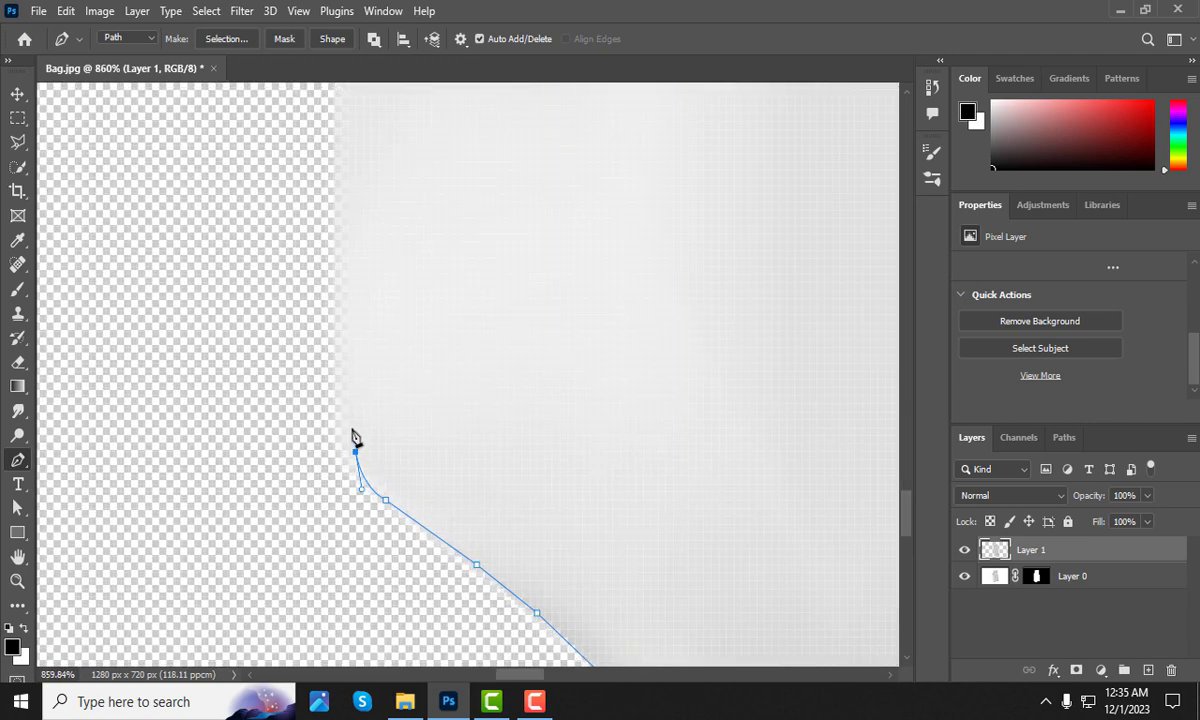
click(348, 426)
click(349, 396)
scroll(370, 429, down, 2)
scroll(368, 390, down, 2)
click(366, 361)
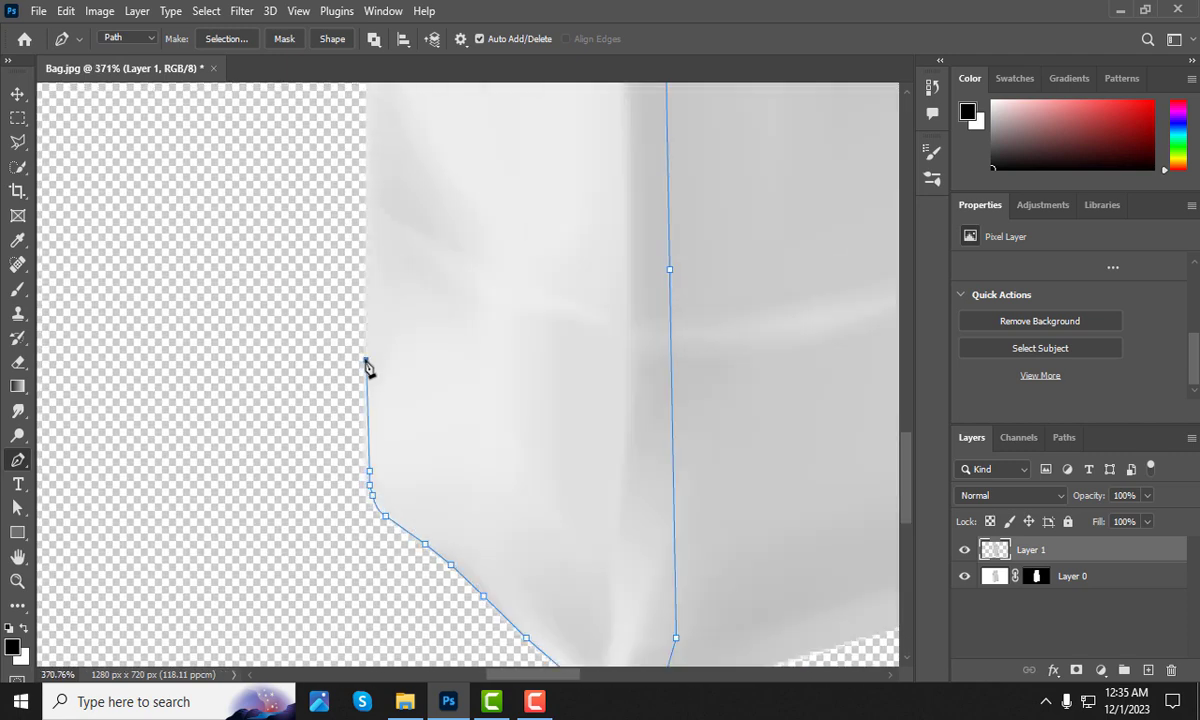
- Trace the left edge up to the top corner and close the path at its start point
scroll(366, 368, up, 3)
scroll(372, 380, up, 2)
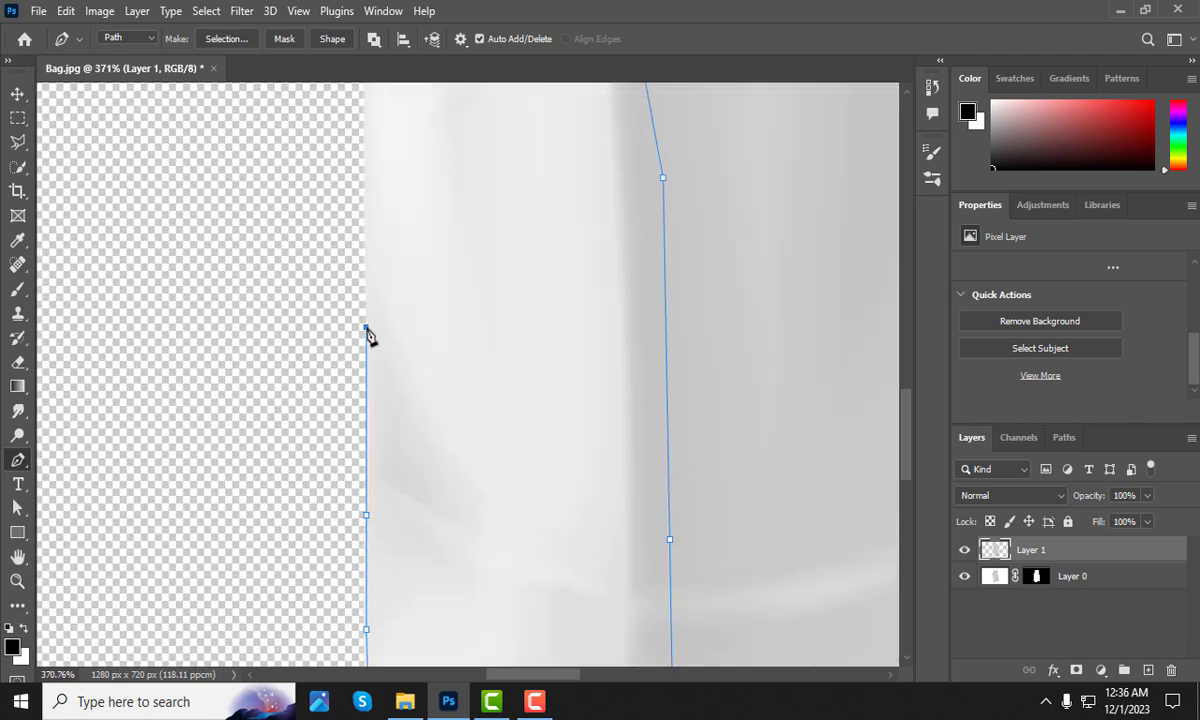
scroll(370, 330, up, 2)
scroll(370, 322, up, 2)
scroll(368, 320, up, 1)
click(379, 387)
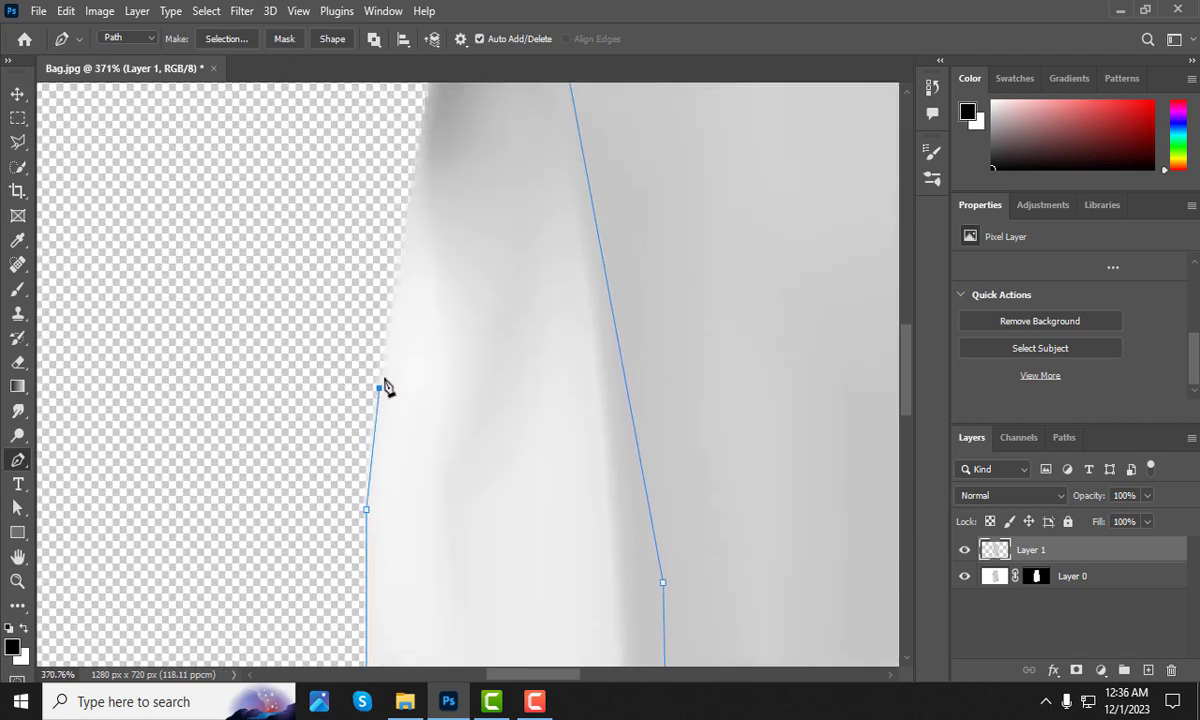
scroll(400, 275, up, 1)
click(419, 334)
scroll(430, 340, up, 2)
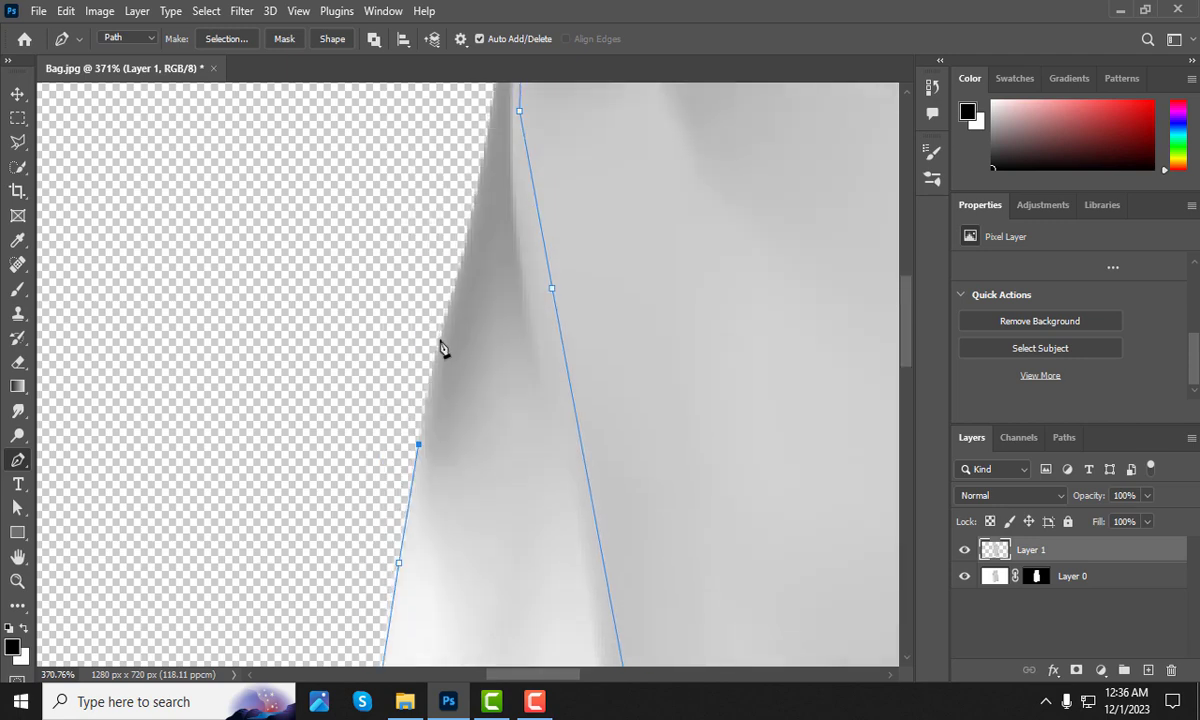
click(457, 327)
scroll(465, 335, up, 2)
scroll(480, 315, up, 2)
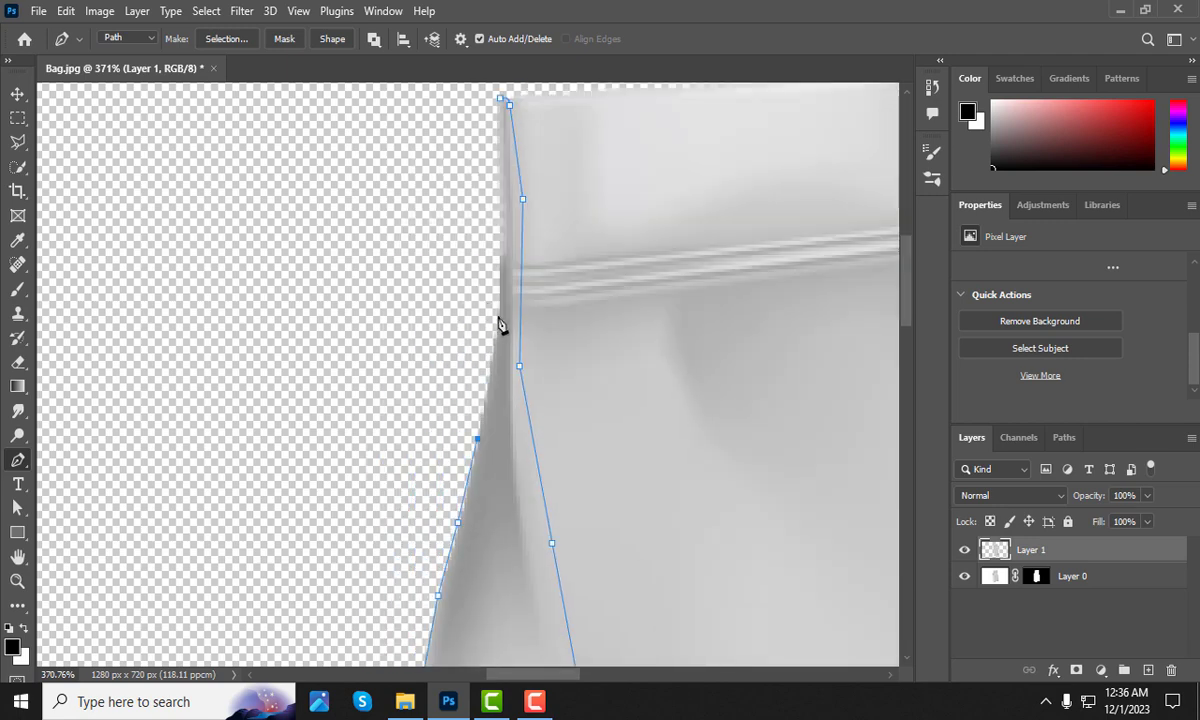
click(501, 327)
scroll(502, 300, up, 1)
click(503, 276)
scroll(503, 272, up, 1)
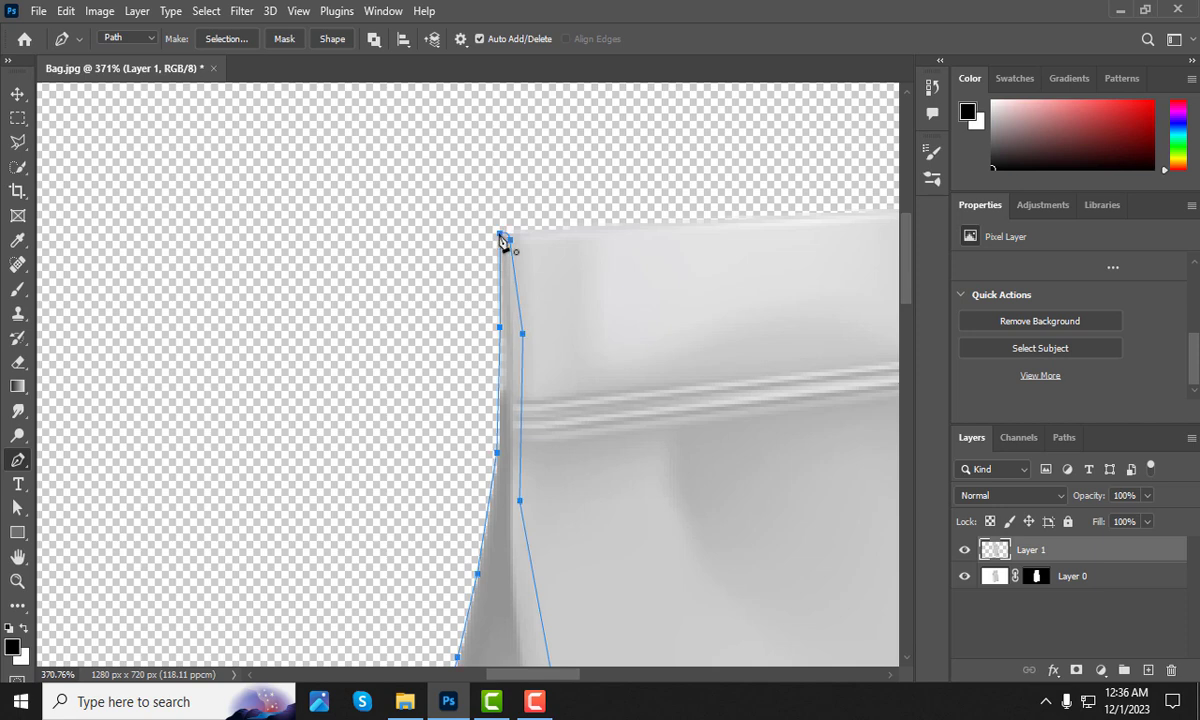
scroll(481, 412, down, 1)
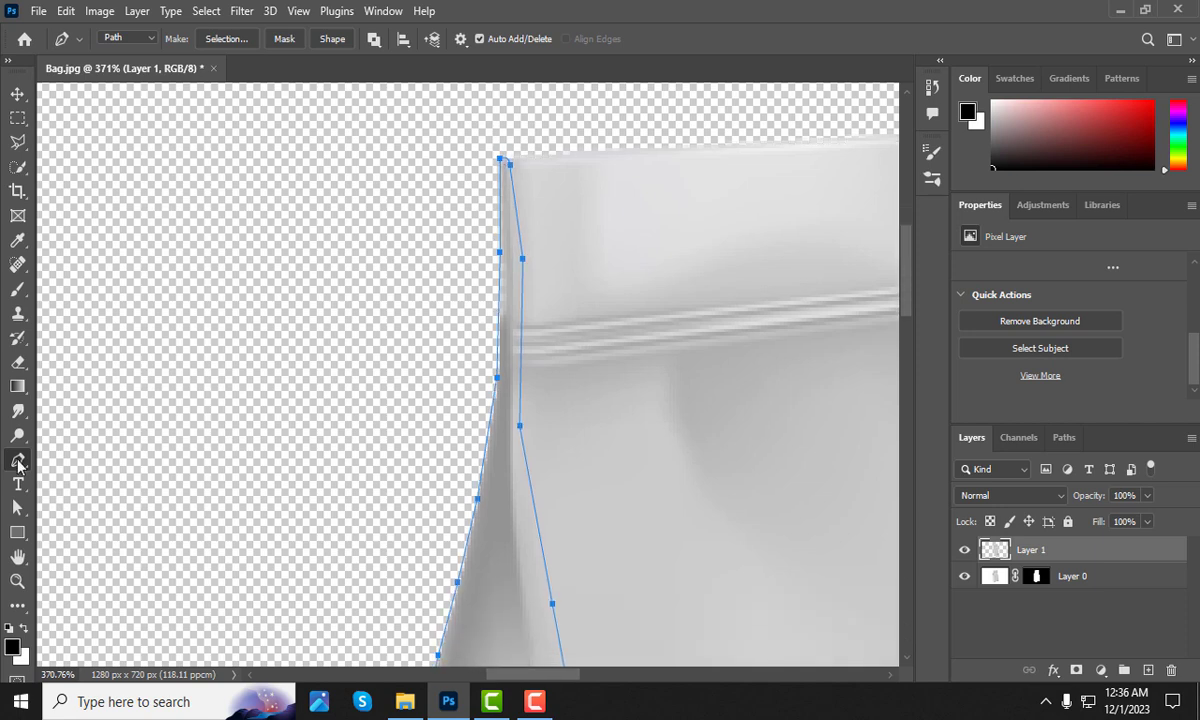
- Add an extra anchor on the path's left edge with the Add Anchor Point tool
right_click(18, 460)
click(110, 523)
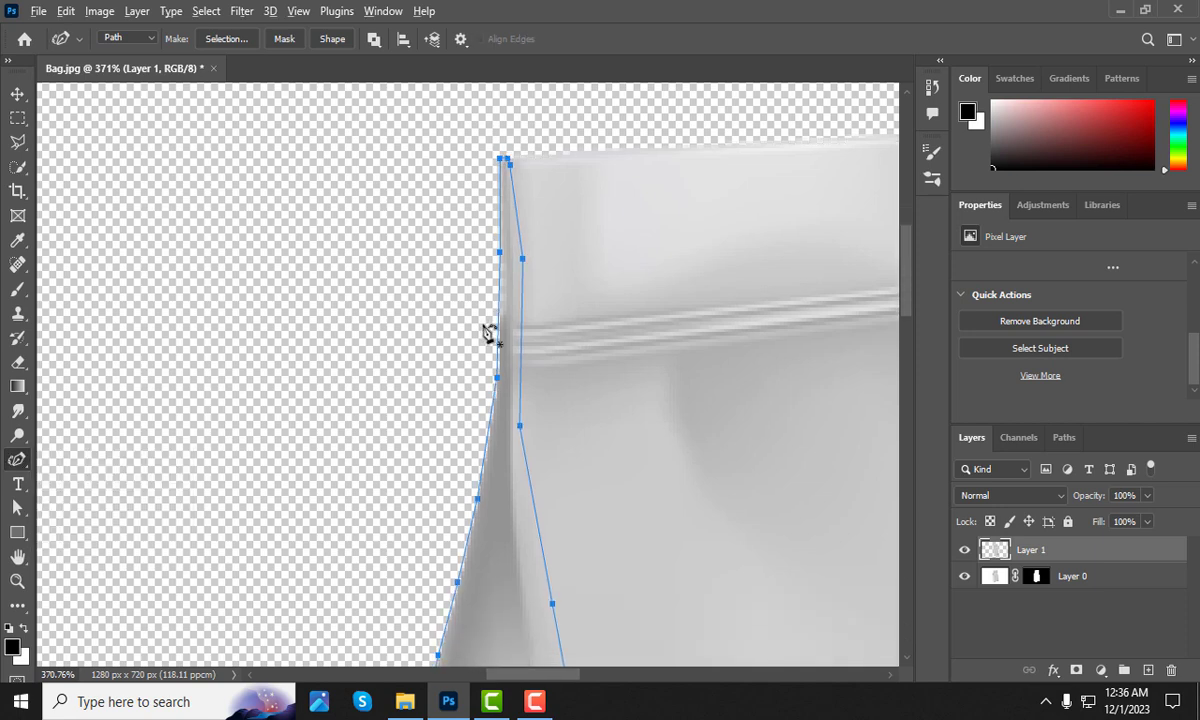
scroll(495, 330, up, 3)
scroll(515, 312, up, 3)
click(508, 387)
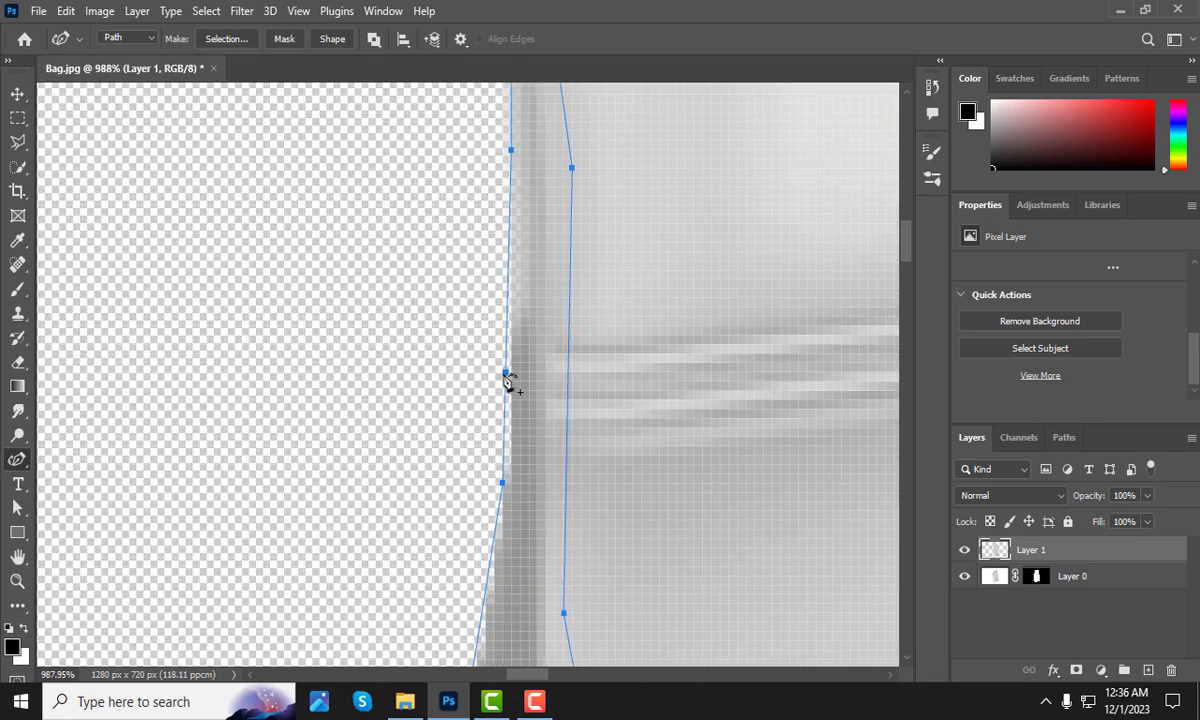
- Drag an anchor to straighten the path edge above the bottom corner
scroll(490, 366, down, 5)
scroll(493, 345, down, 2)
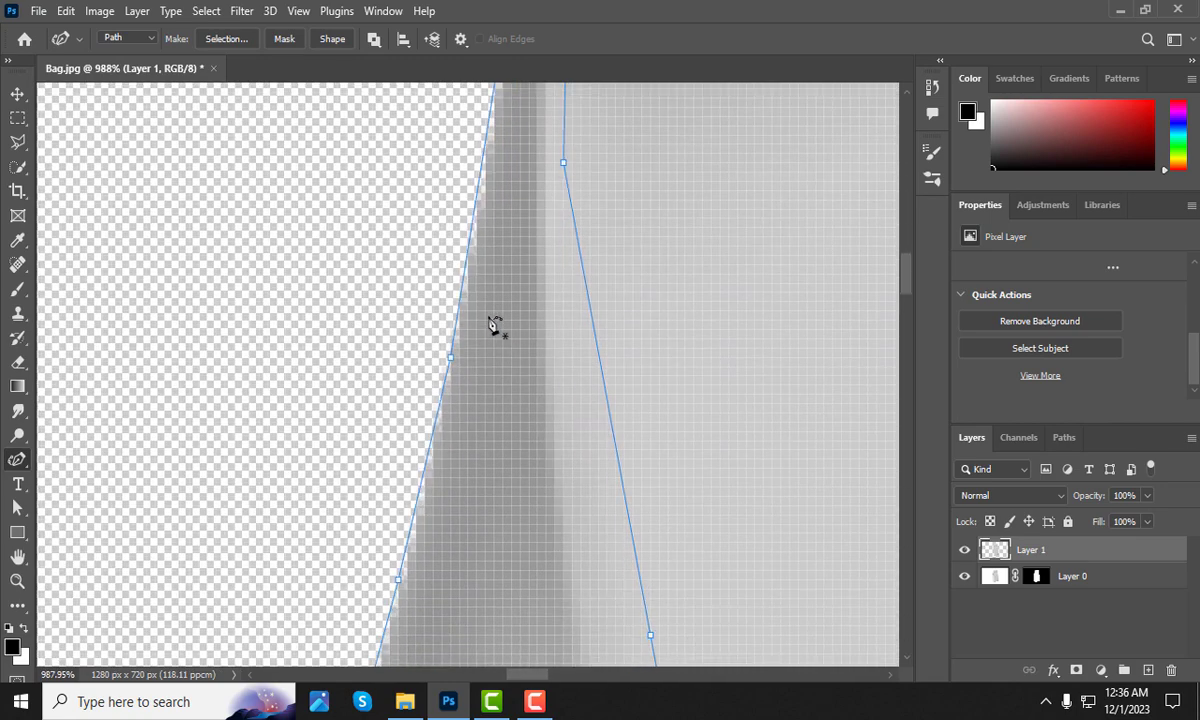
scroll(500, 318, down, 3)
scroll(502, 350, down, 3)
scroll(470, 415, up, 3)
scroll(501, 407, down, 4)
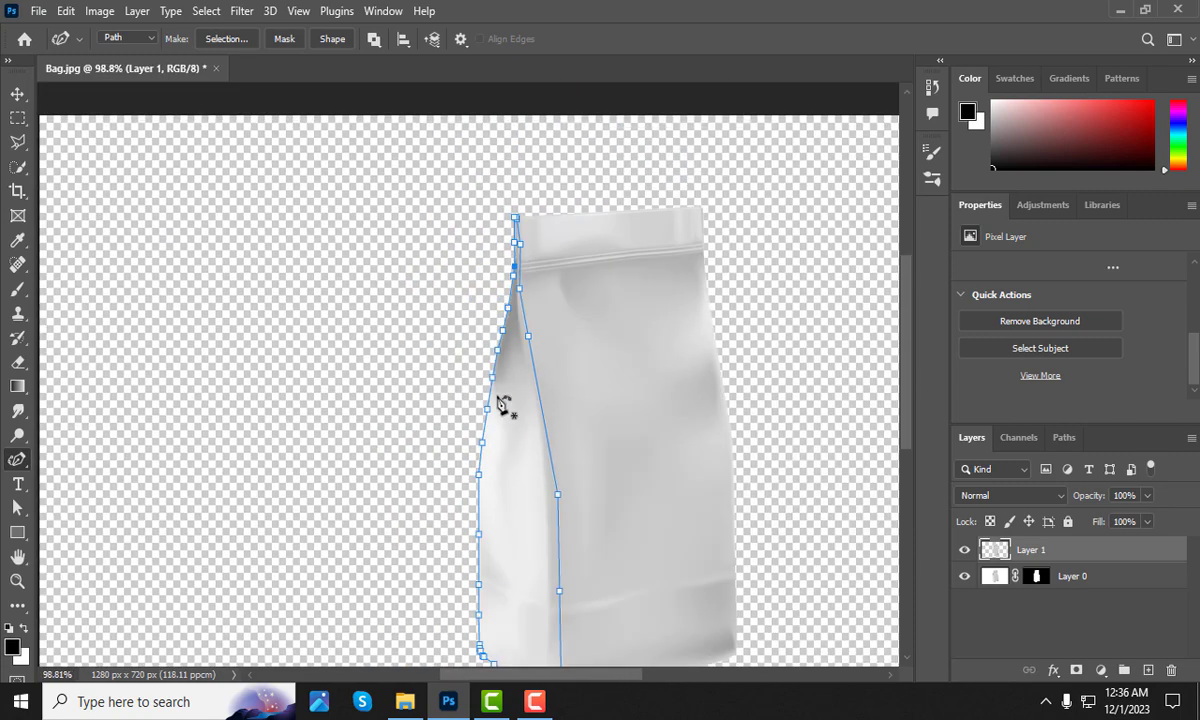
scroll(482, 522, up, 1)
scroll(490, 485, up, 3)
scroll(458, 468, down, 3)
scroll(480, 520, up, 3)
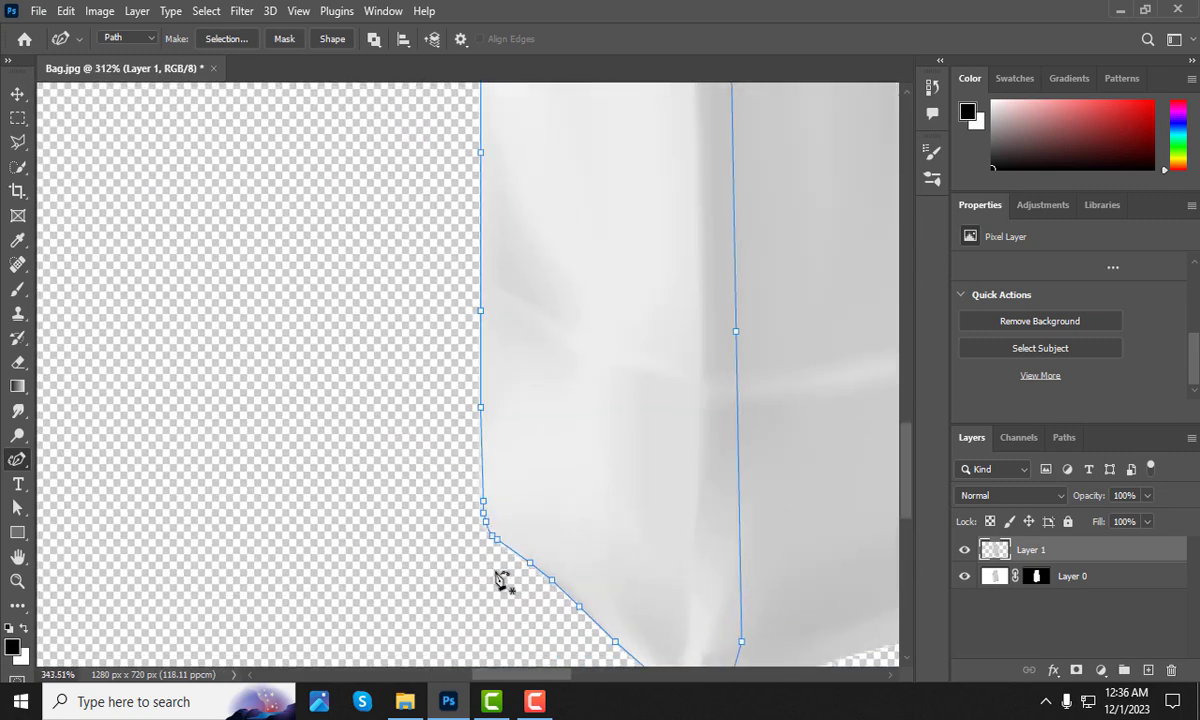
scroll(477, 528, up, 3)
scroll(509, 493, up, 2)
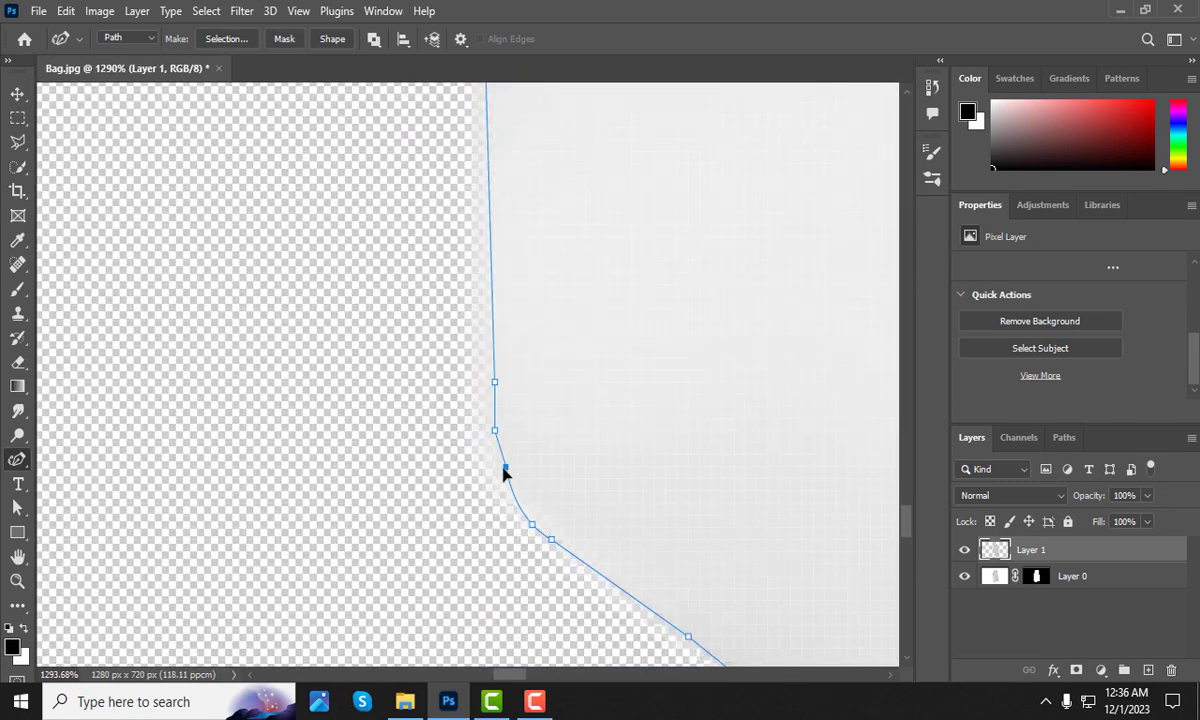
scroll(505, 470, down, 2)
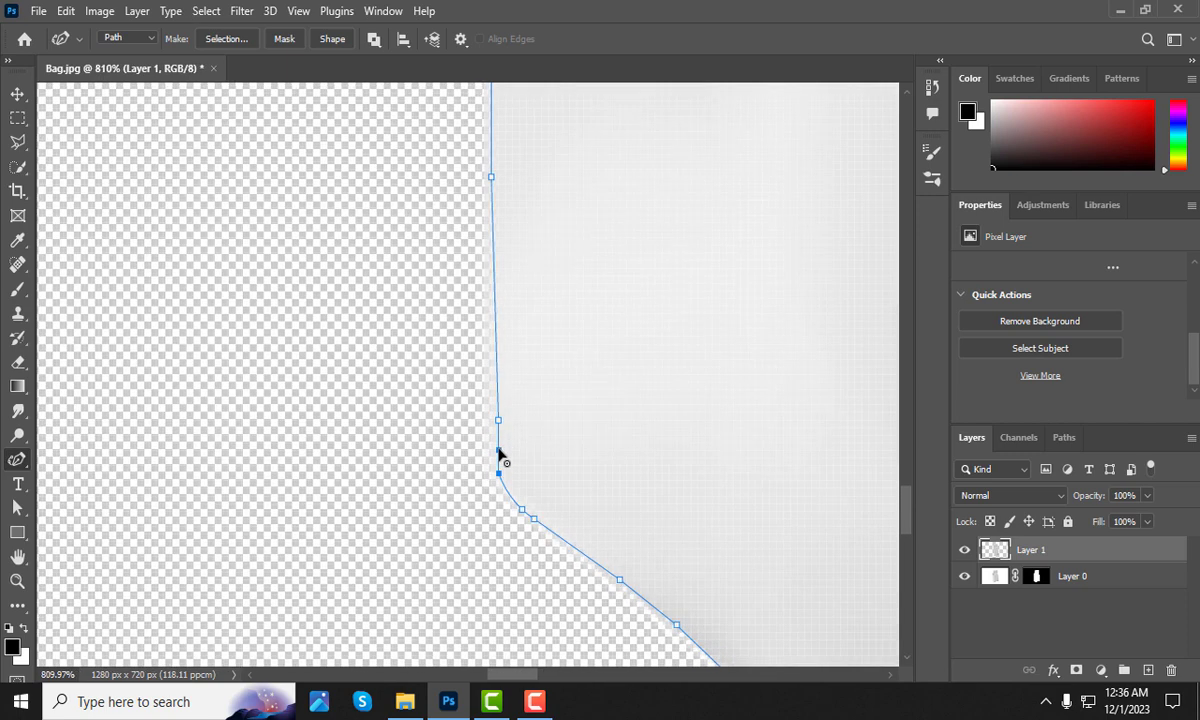
drag(498, 421, 491, 421)
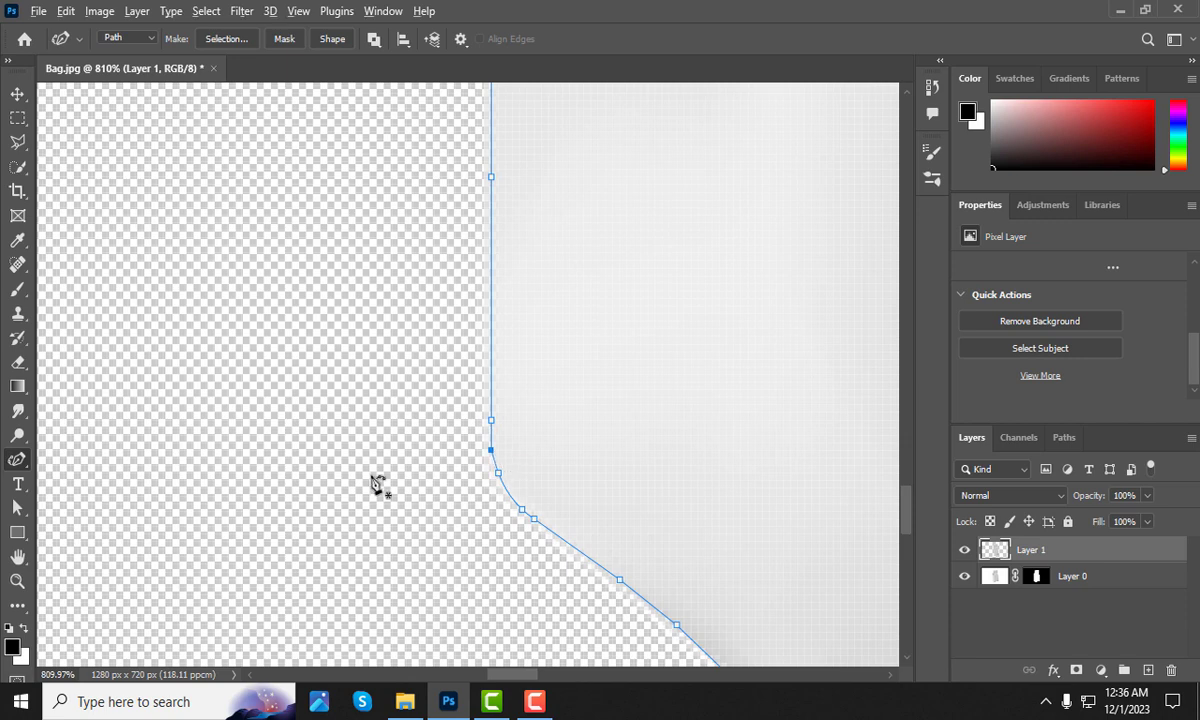
- Load the side-panel path as a selection with Ctrl+Enter
scroll(378, 484, down, 5)
scroll(300, 420, down, 3)
scroll(450, 360, down, 1)
scroll(472, 395, down, 1)
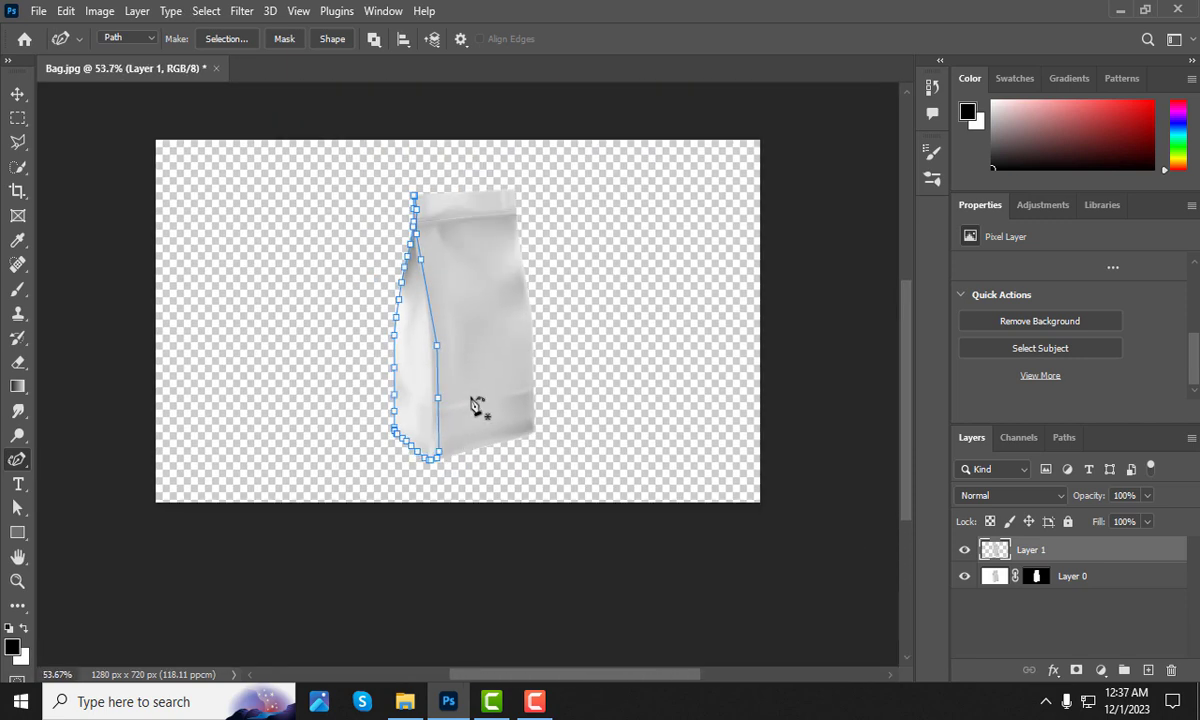
scroll(440, 230, up, 2)
scroll(460, 300, down, 1)
scroll(465, 330, down, 1)
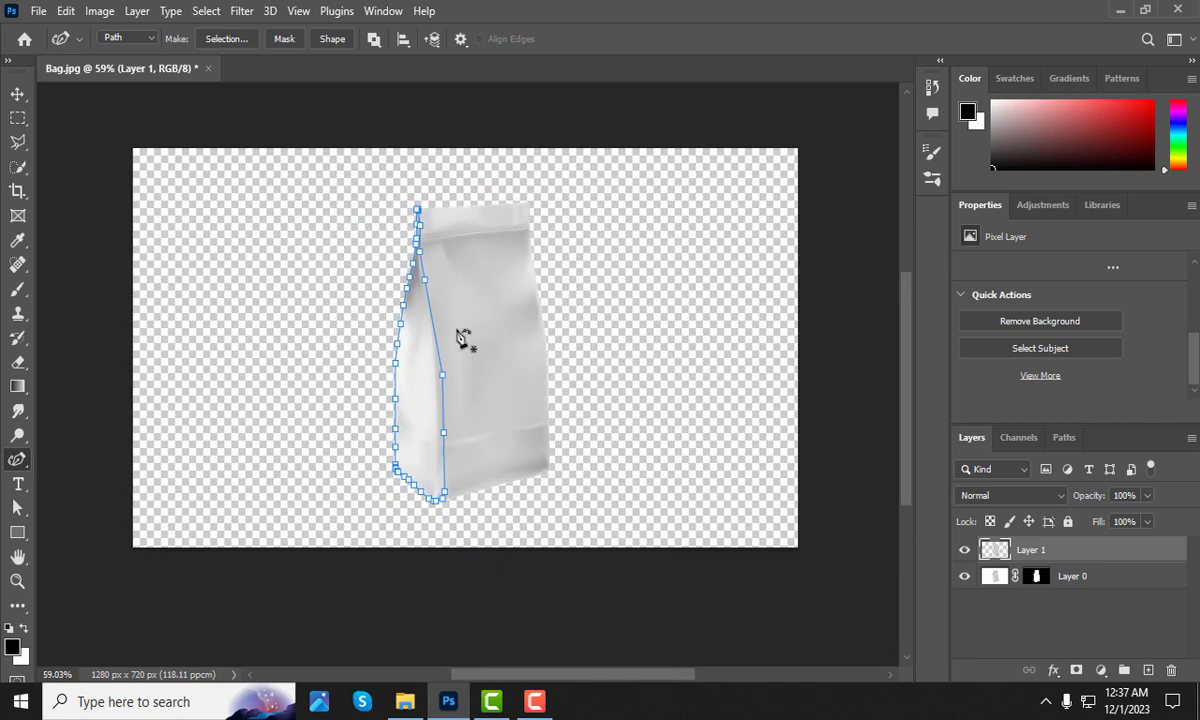
key(ctrl+Return)
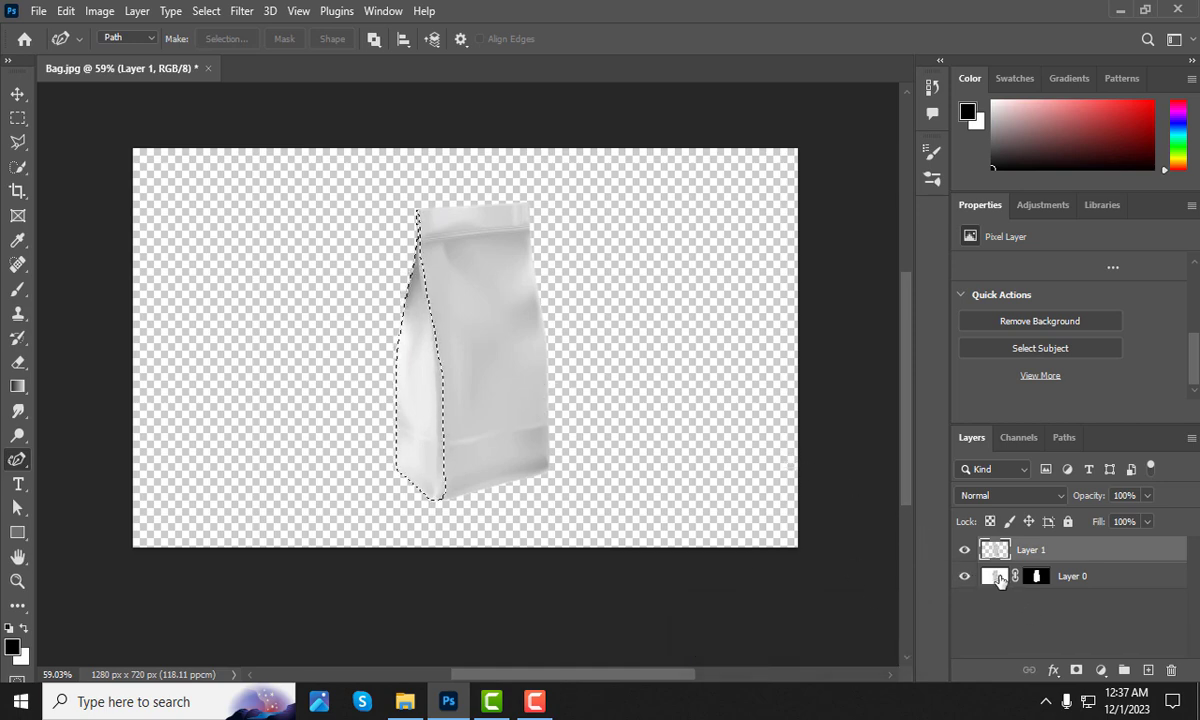
- Copy the selected side panel from Layer 0 onto a new Layer 2 with Ctrl+J
click(993, 577)
key(ctrl+j)
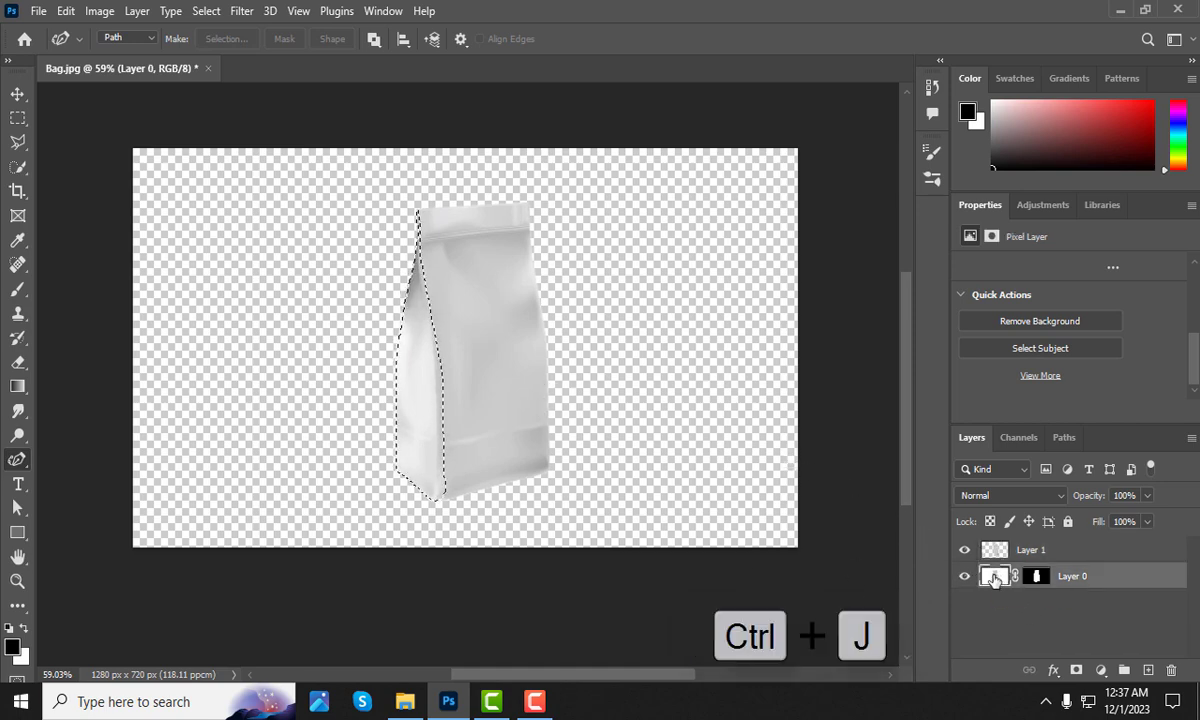
key(ctrl+j)
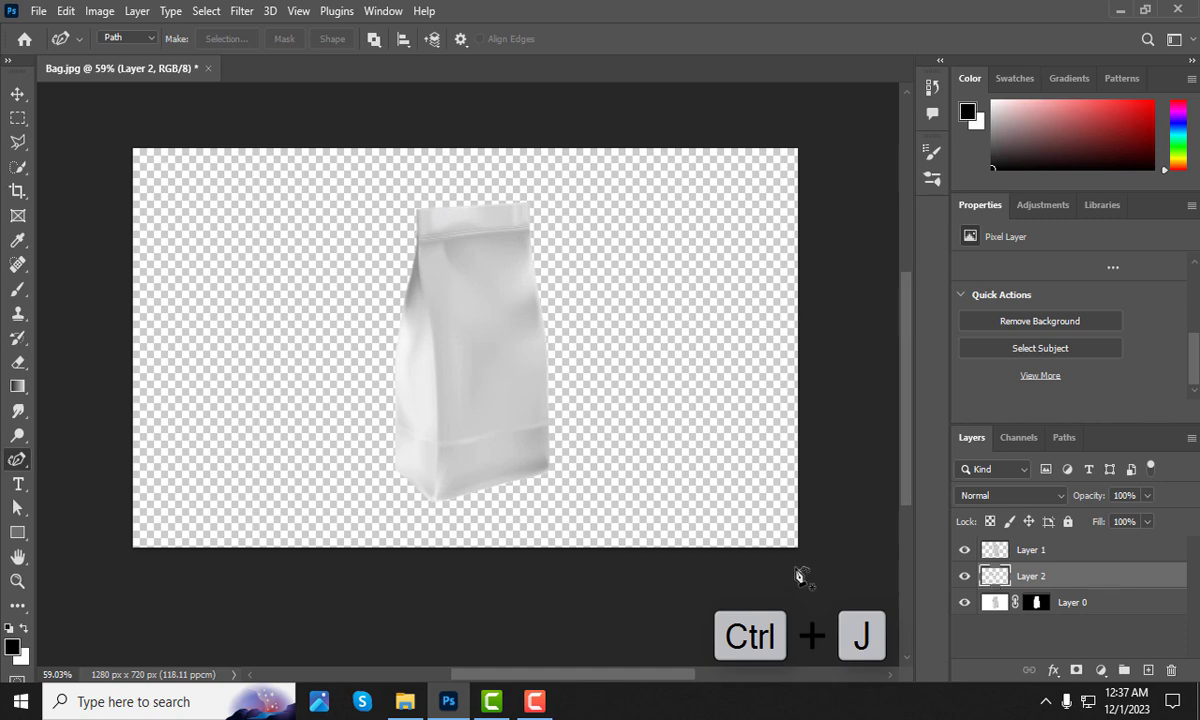
- Switch to the Move tool and make Layer 1 the active layer
click(18, 94)
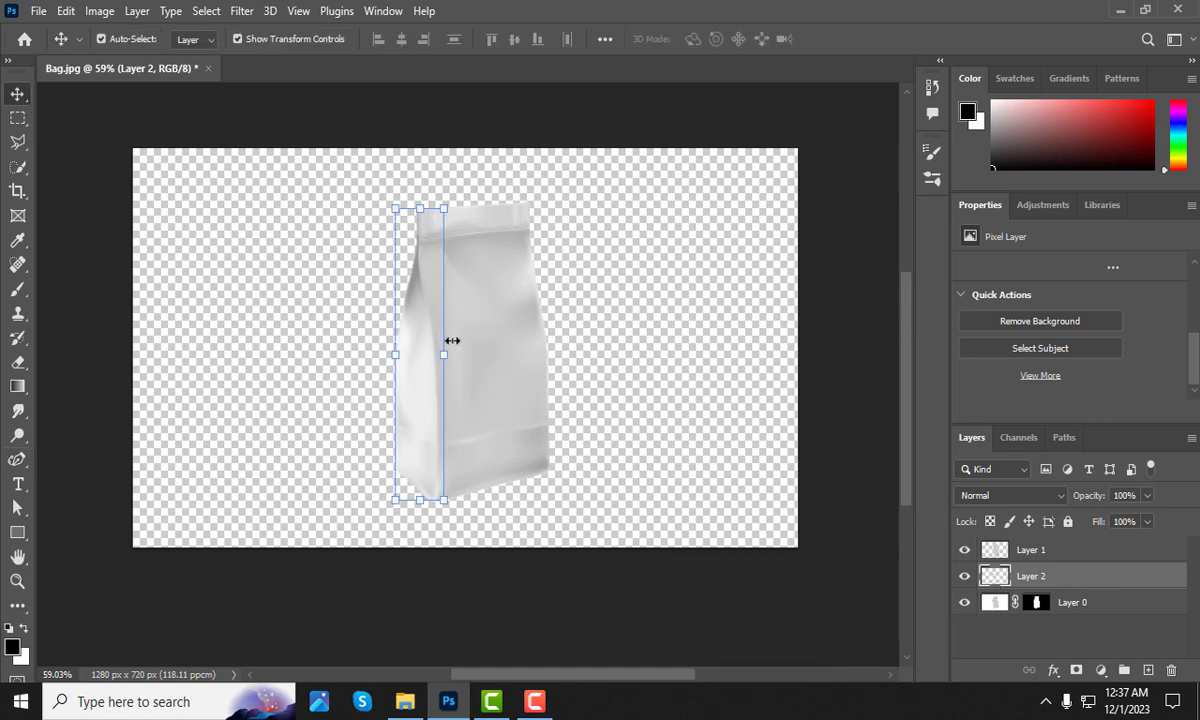
scroll(483, 340, up, 1)
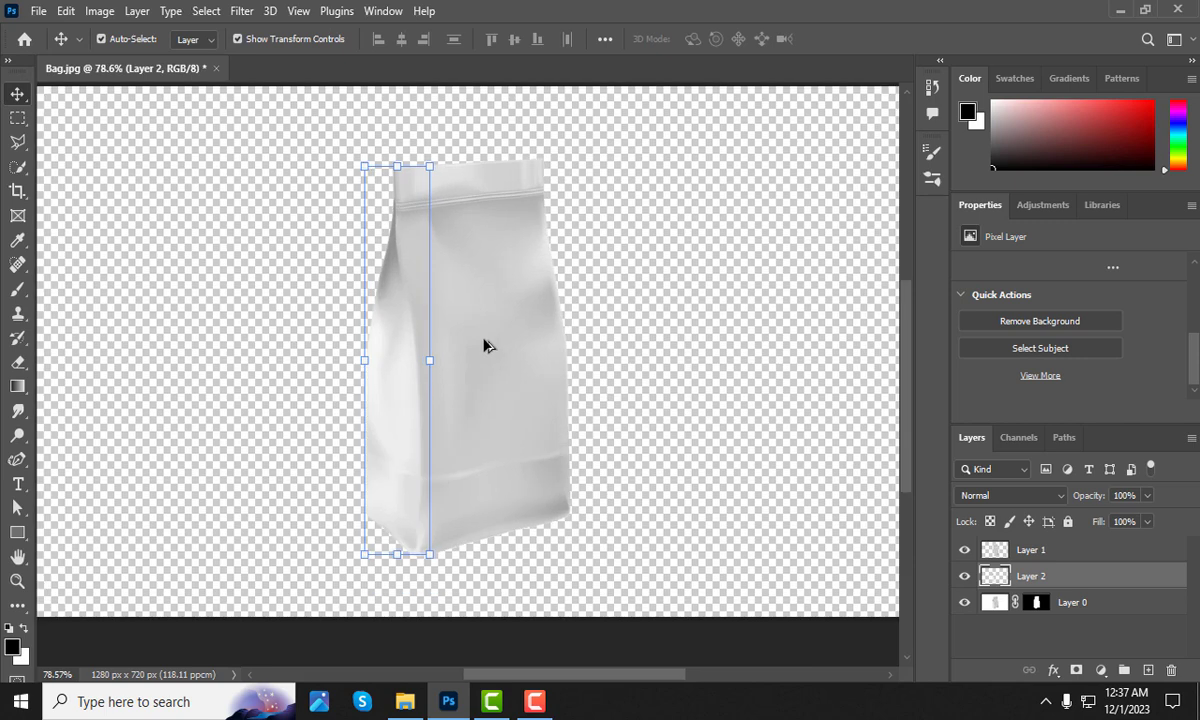
scroll(485, 330, up, 1)
scroll(470, 300, up, 1)
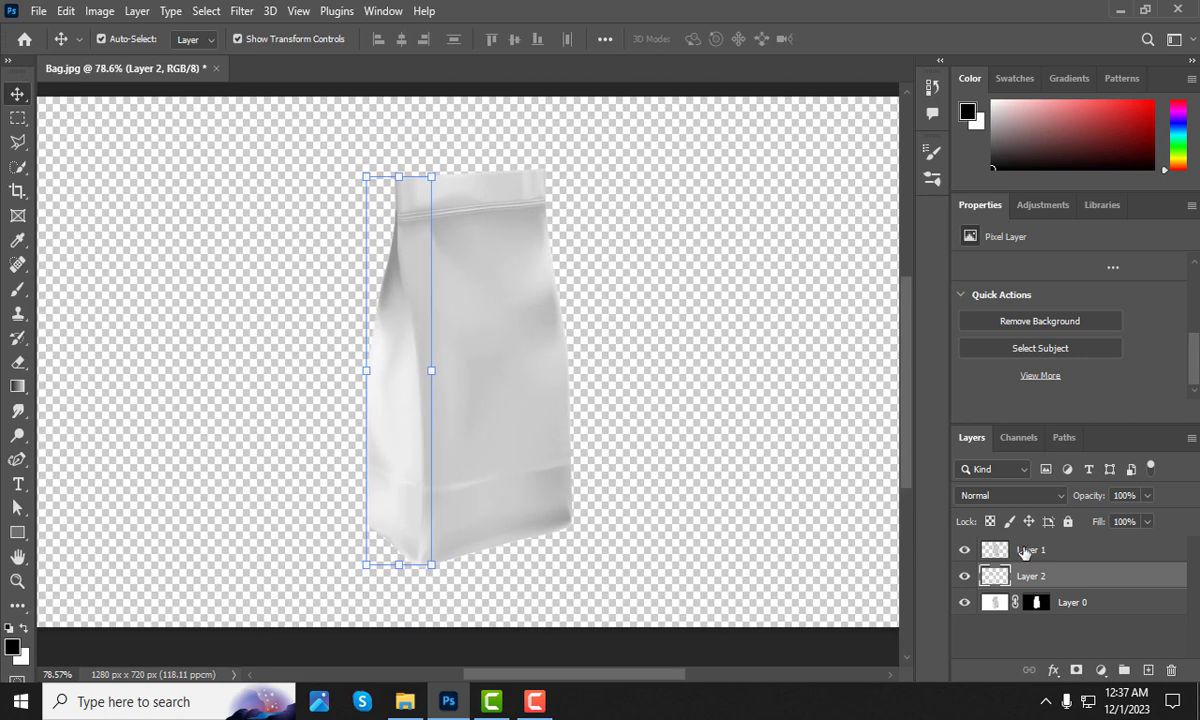
click(1038, 552)
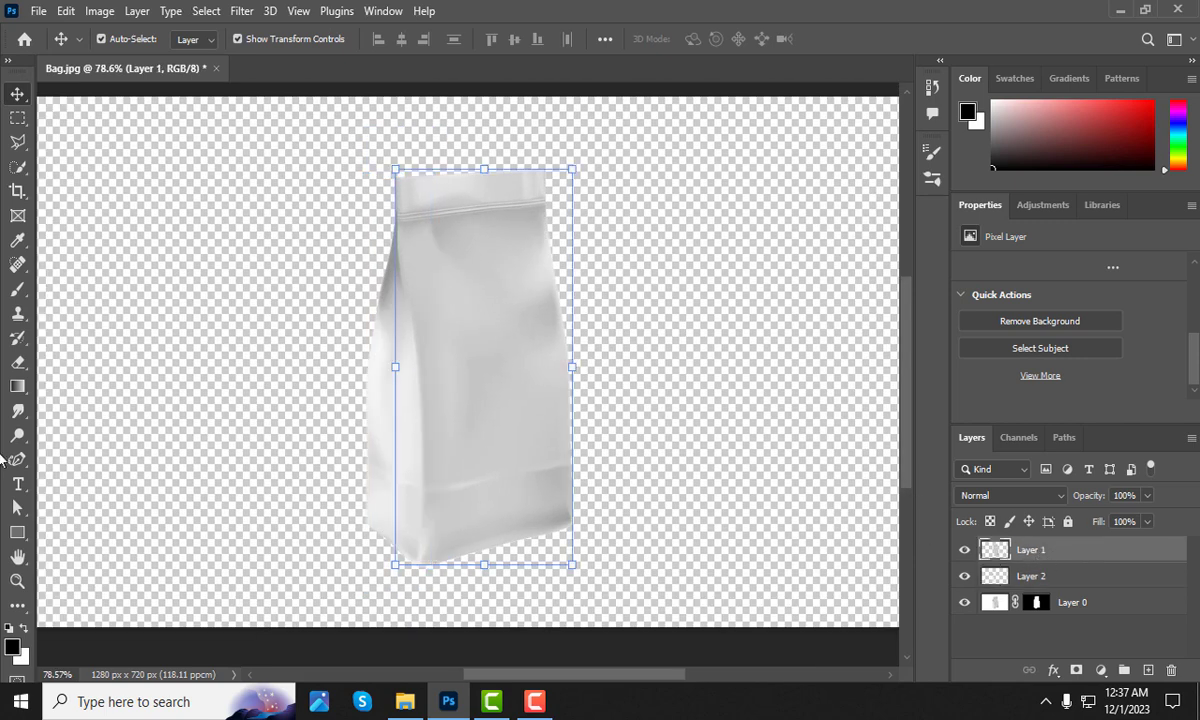
- Draw a rectangle over the whole bag and fill it with coral red #F46565
click(18, 532)
click(96, 532)
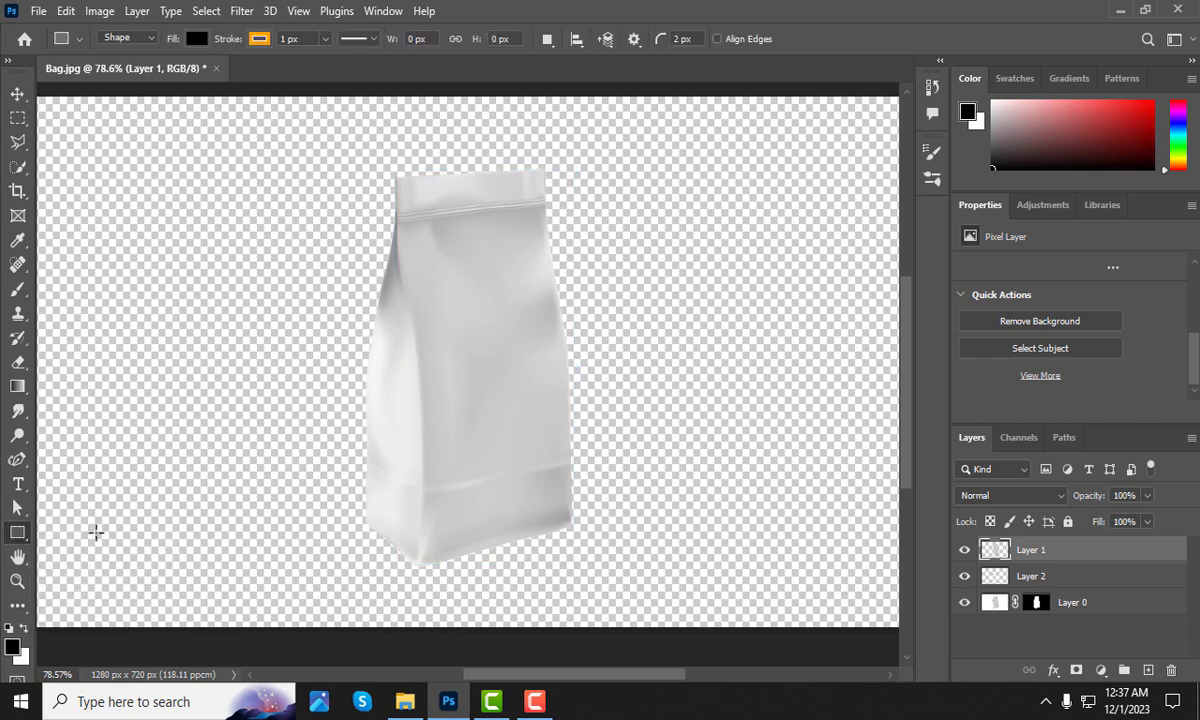
mouse_move(386, 170)
mouse_down()
mouse_move(609, 562)
mouse_move(579, 557)
mouse_move(580, 570)
mouse_up()
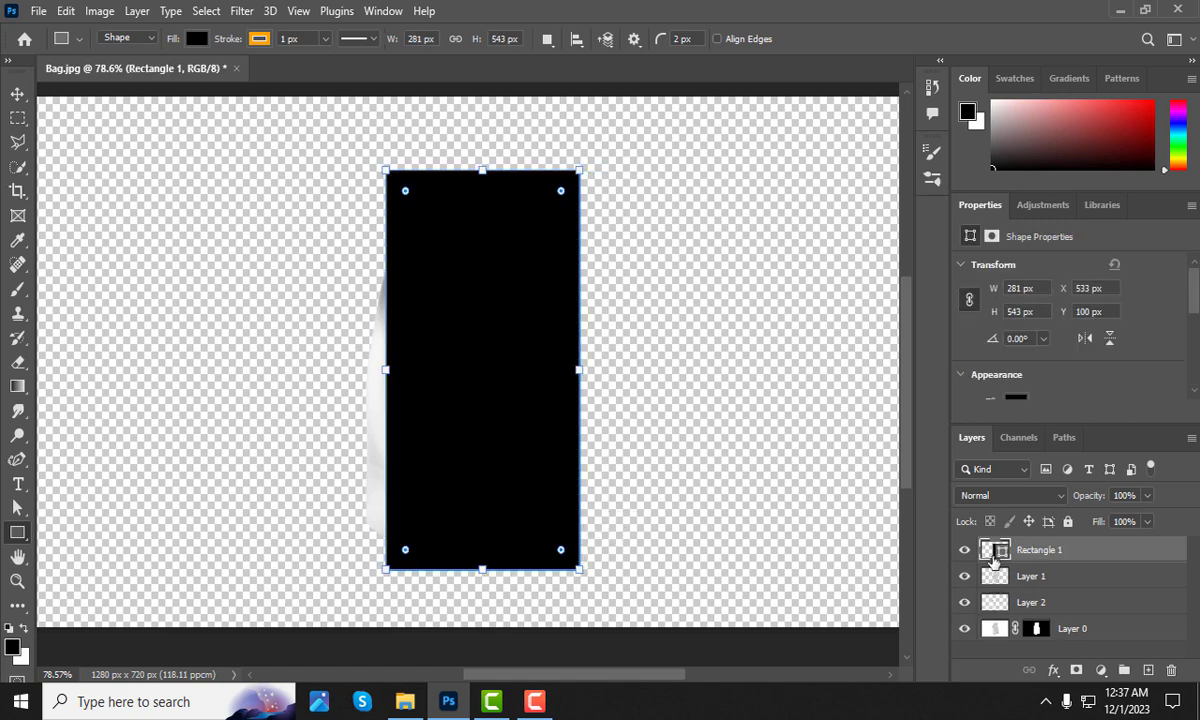
double_click(986, 553)
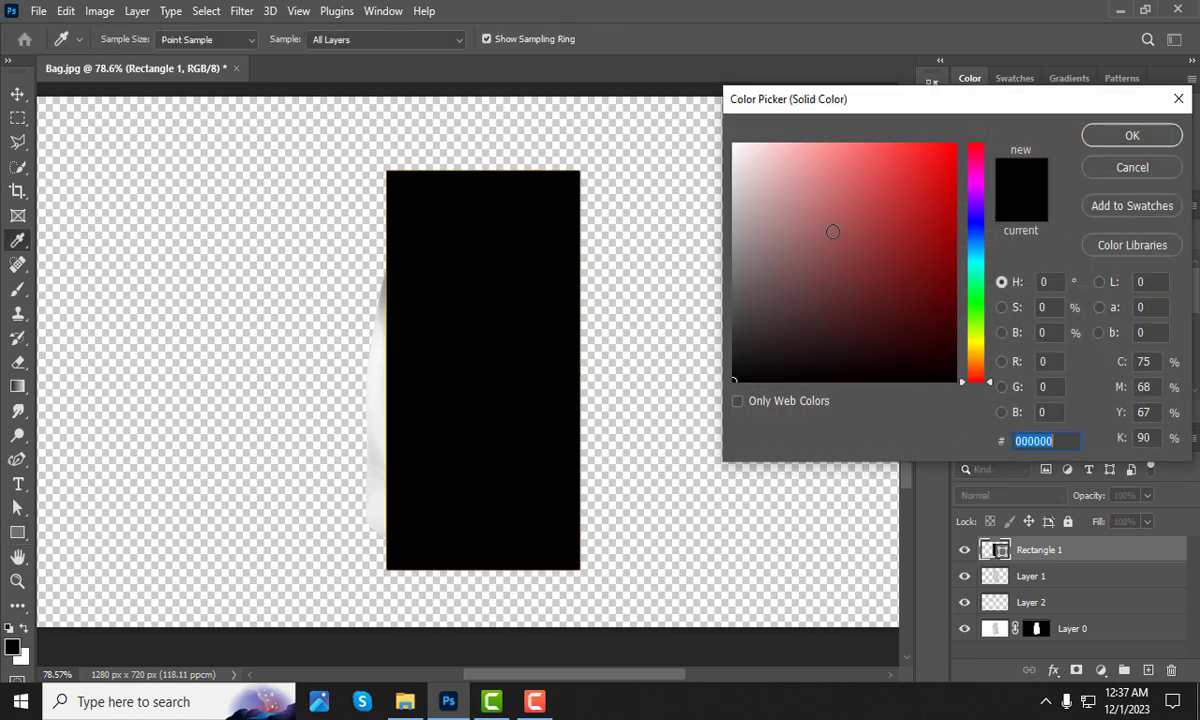
click(830, 233)
mouse_move(830, 233)
mouse_down()
mouse_move(830, 147)
mouse_move(878, 153)
mouse_up()
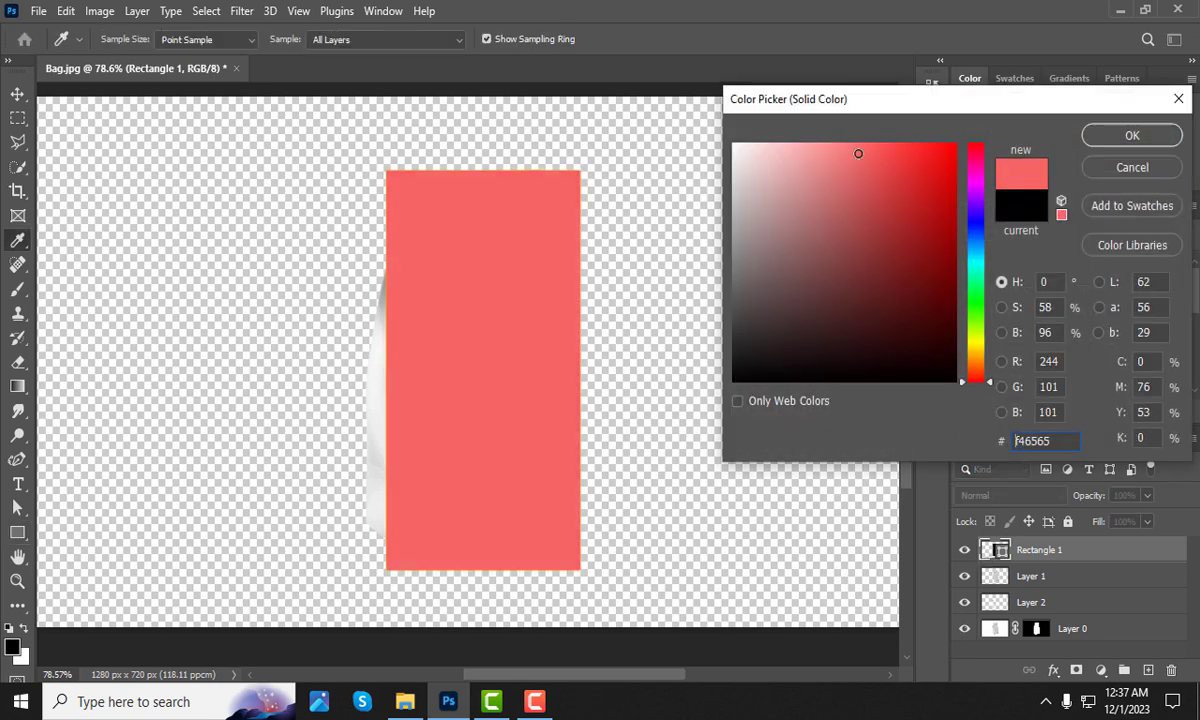
click(878, 150)
click(1131, 135)
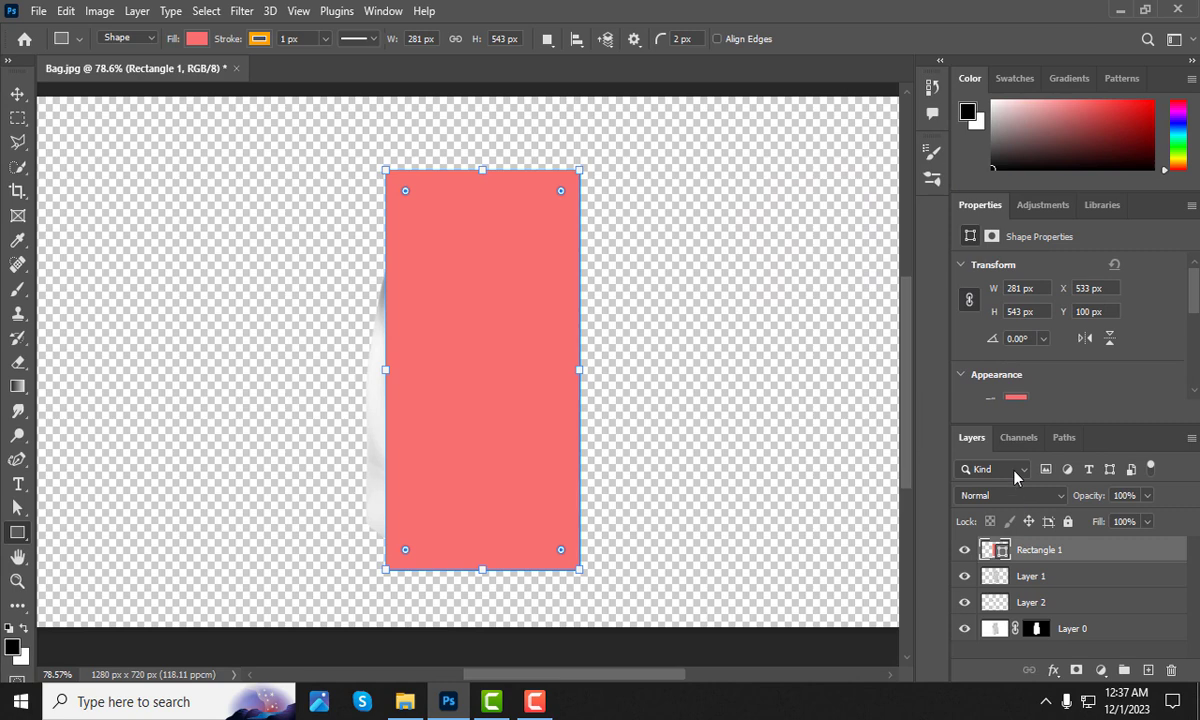
- Set Rectangle 1 to Linear Burn, convert it to a smart object, and start Free Transform
click(1029, 503)
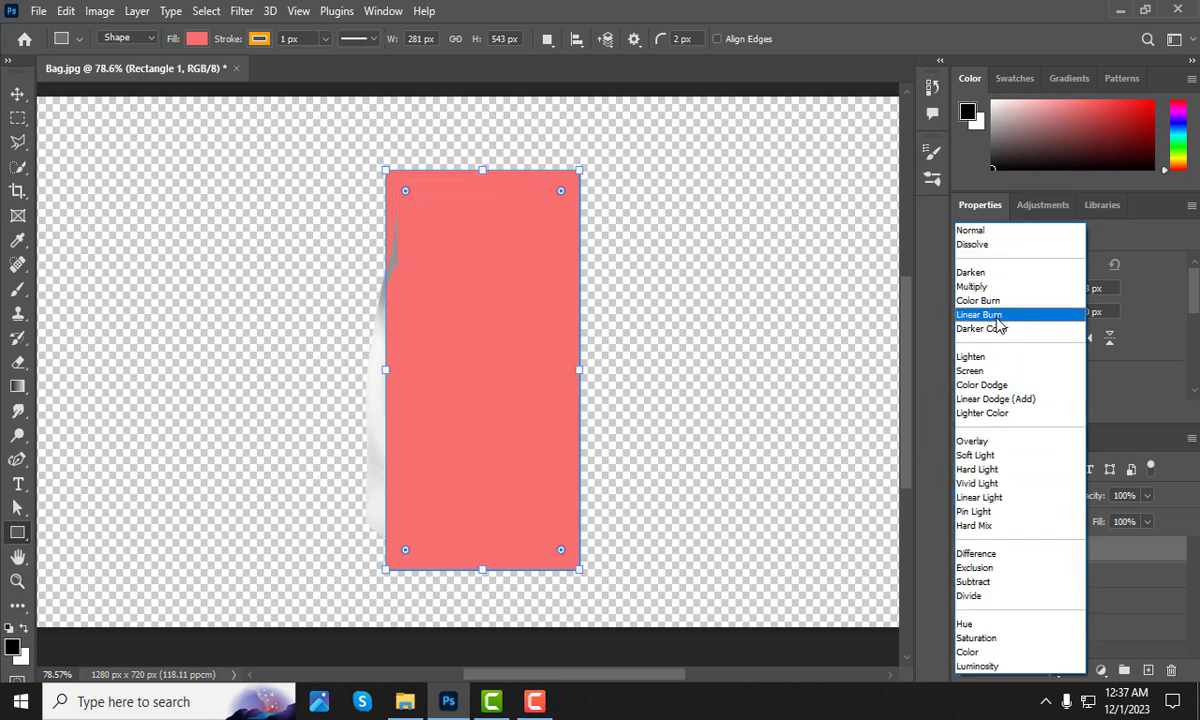
click(997, 316)
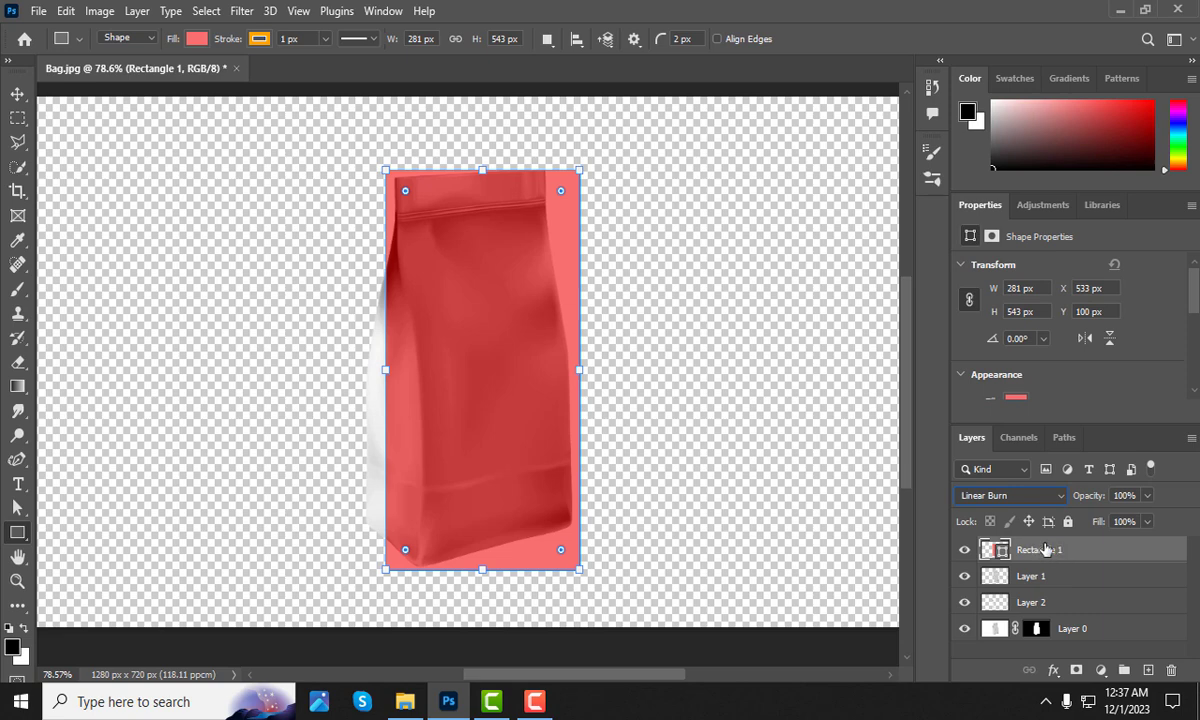
right_click(1045, 549)
click(924, 287)
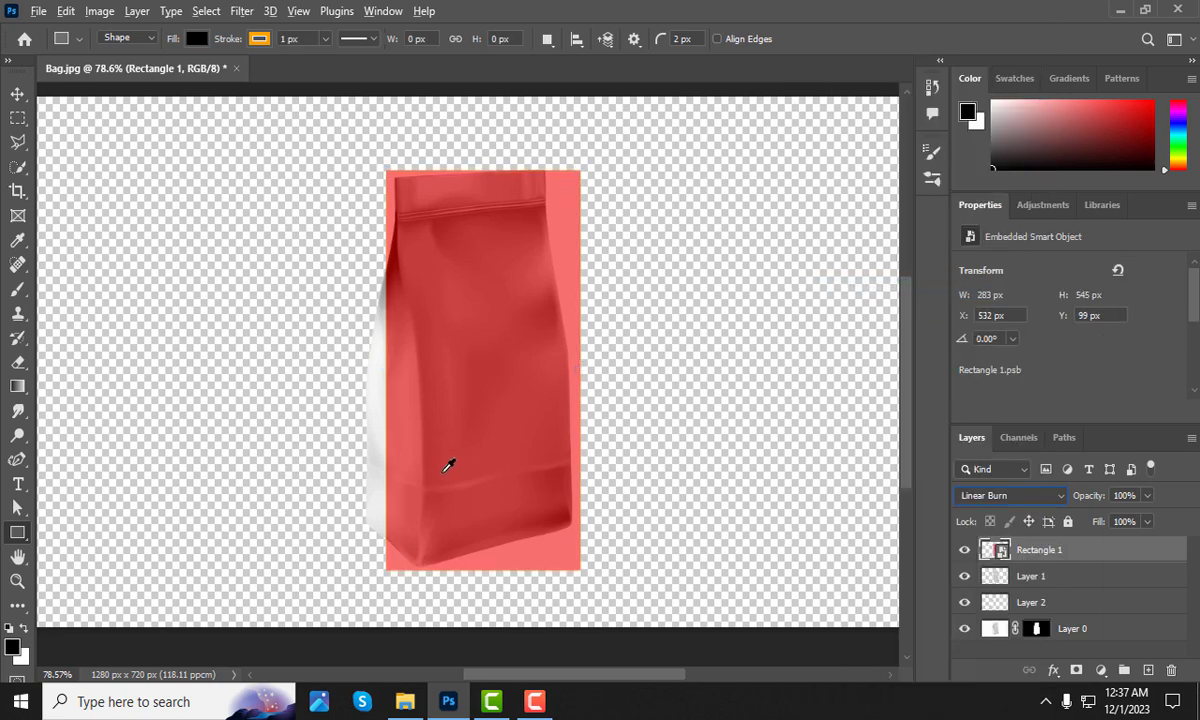
click(18, 93)
key(ctrl+t)
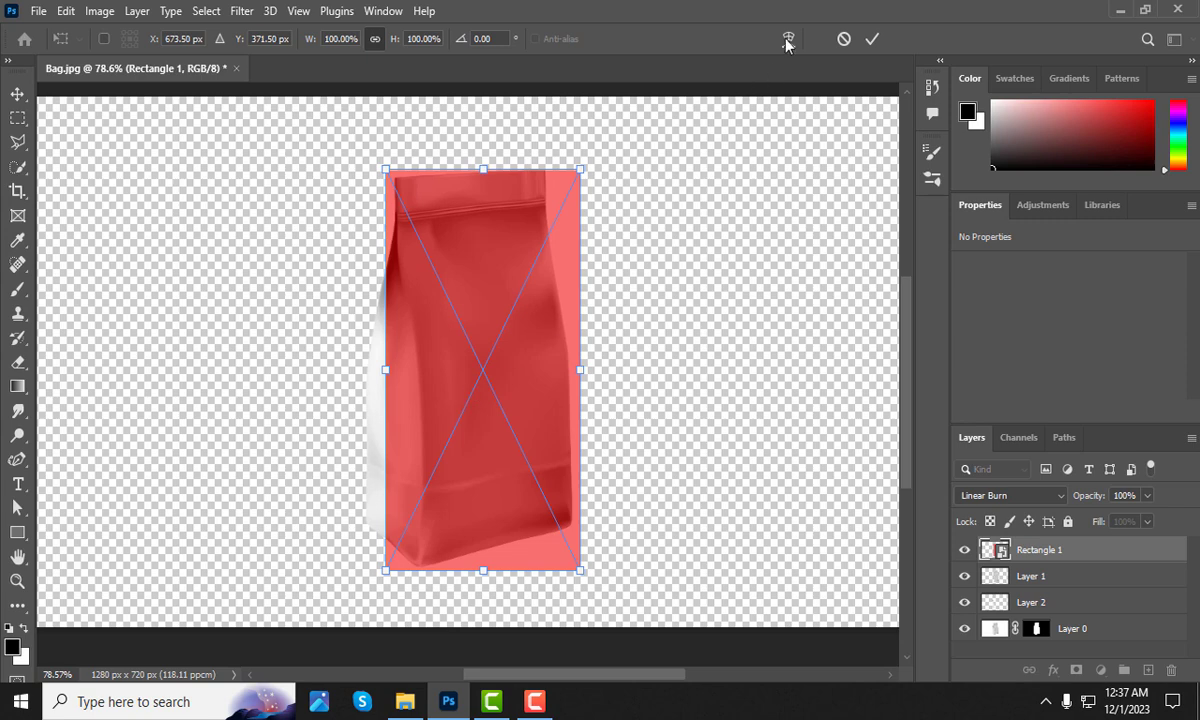
- Warp the red rectangle's right corners, bottom-left corner and bottom curve in to the bag
click(789, 39)
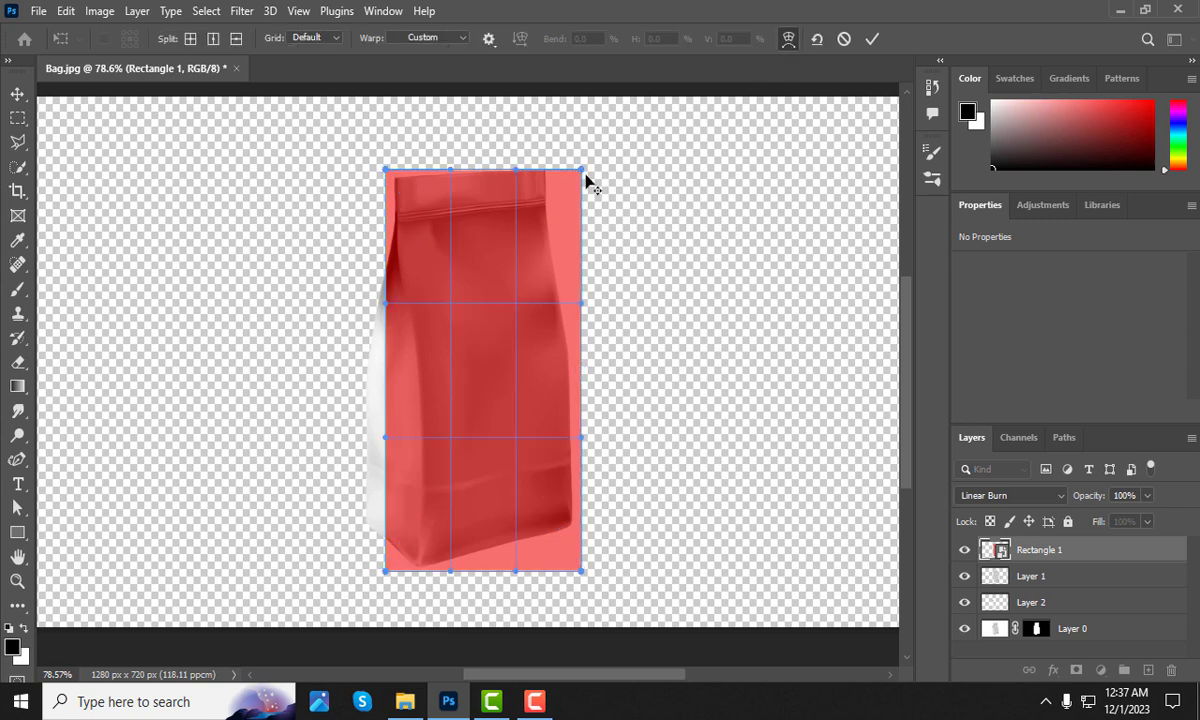
scroll(588, 183, up, 5)
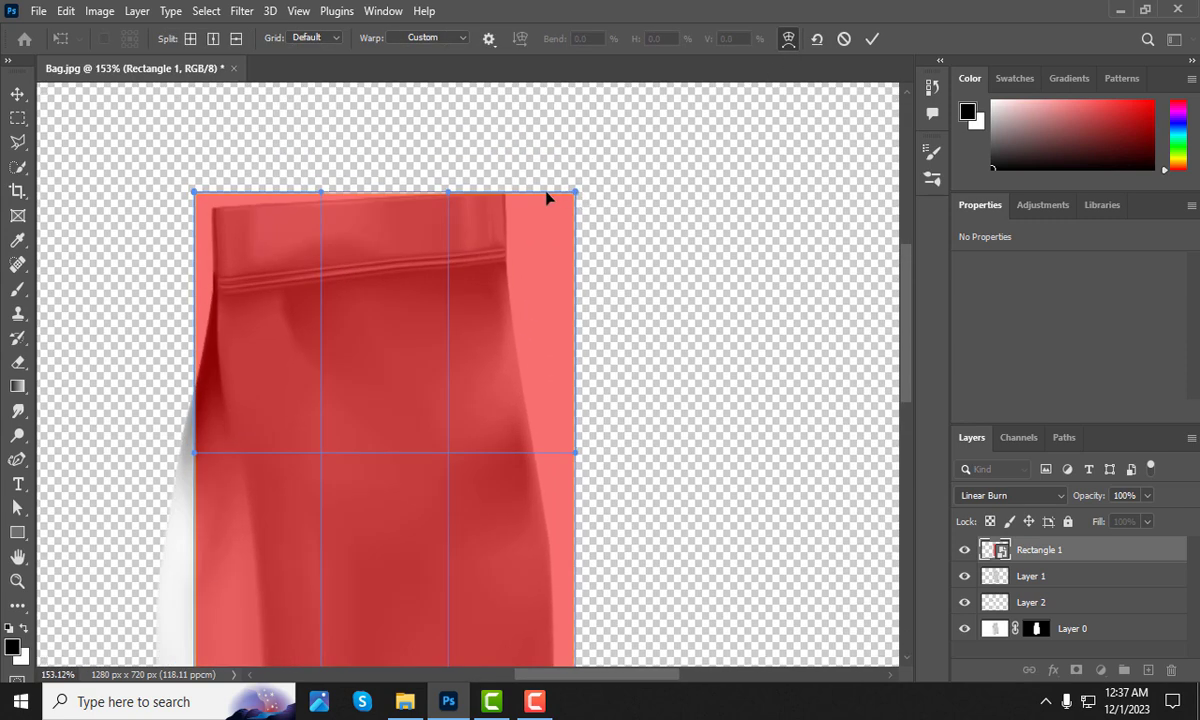
drag(570, 195, 512, 192)
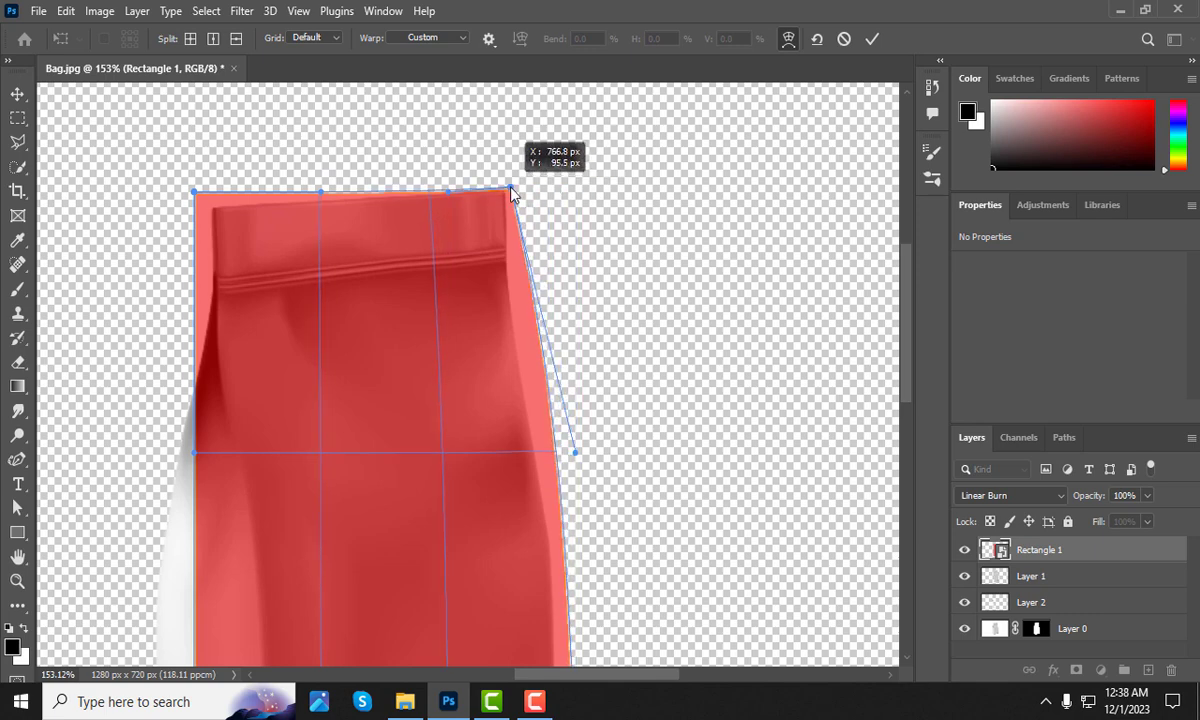
scroll(518, 197, down, 3)
scroll(549, 372, down, 2)
scroll(545, 420, up, 1)
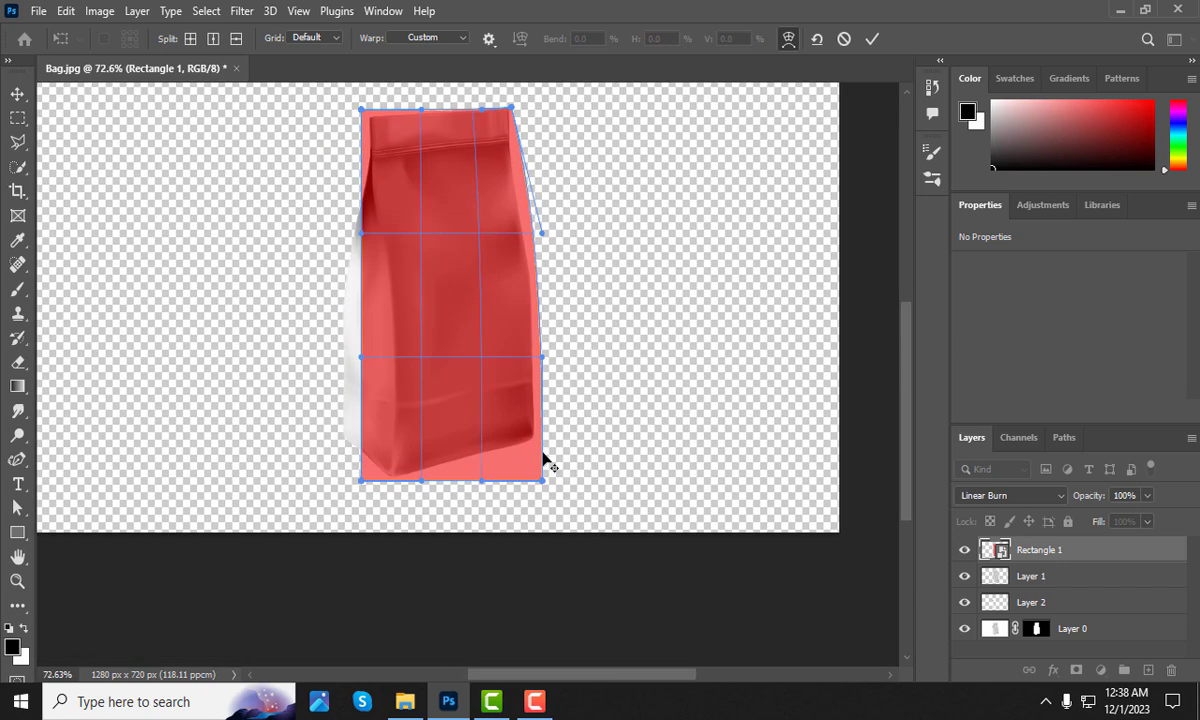
scroll(543, 462, up, 2)
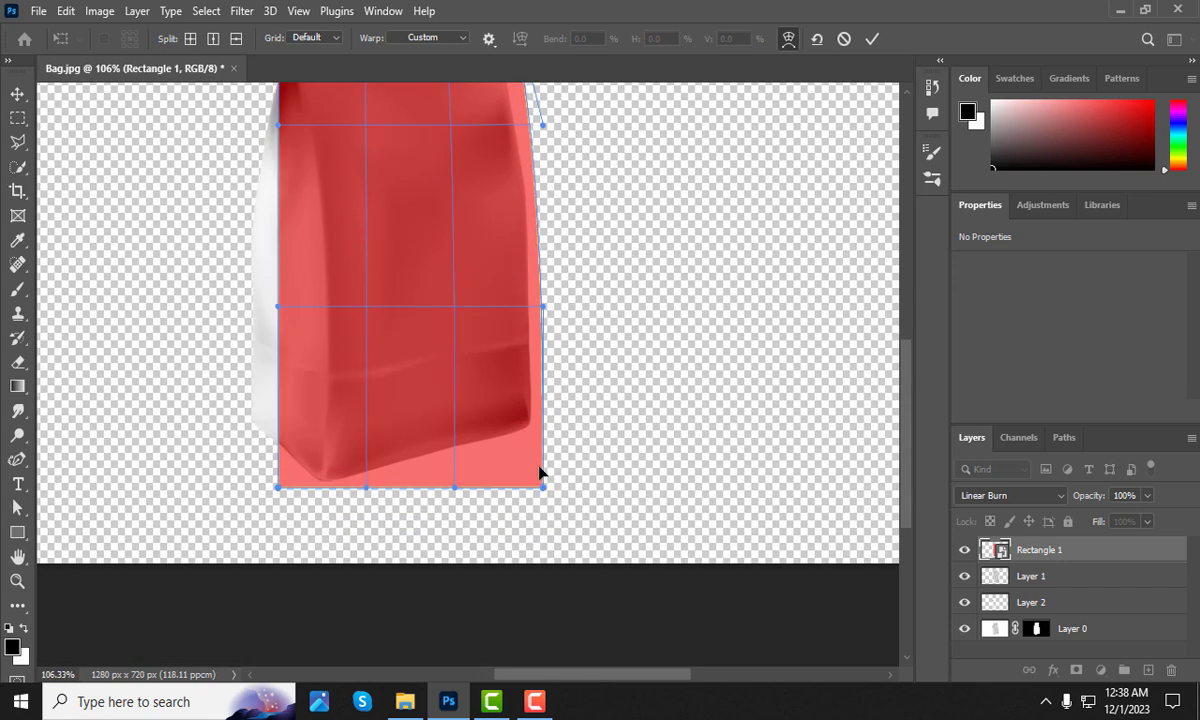
drag(543, 489, 536, 432)
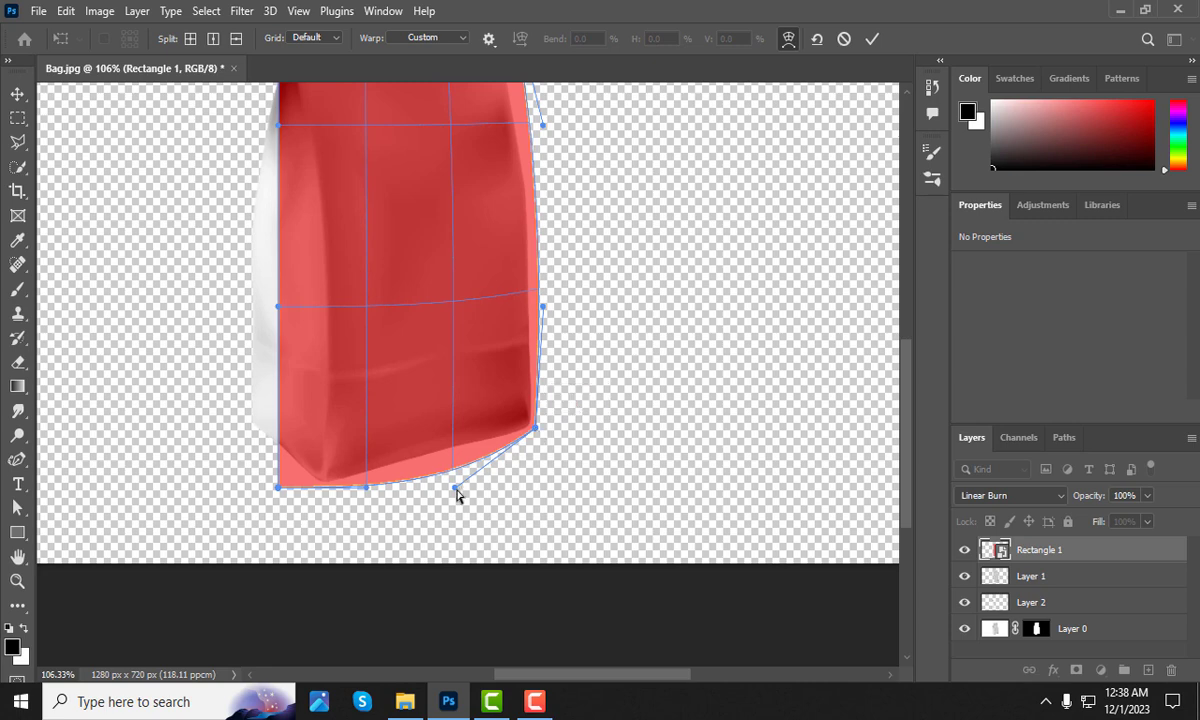
drag(277, 489, 316, 490)
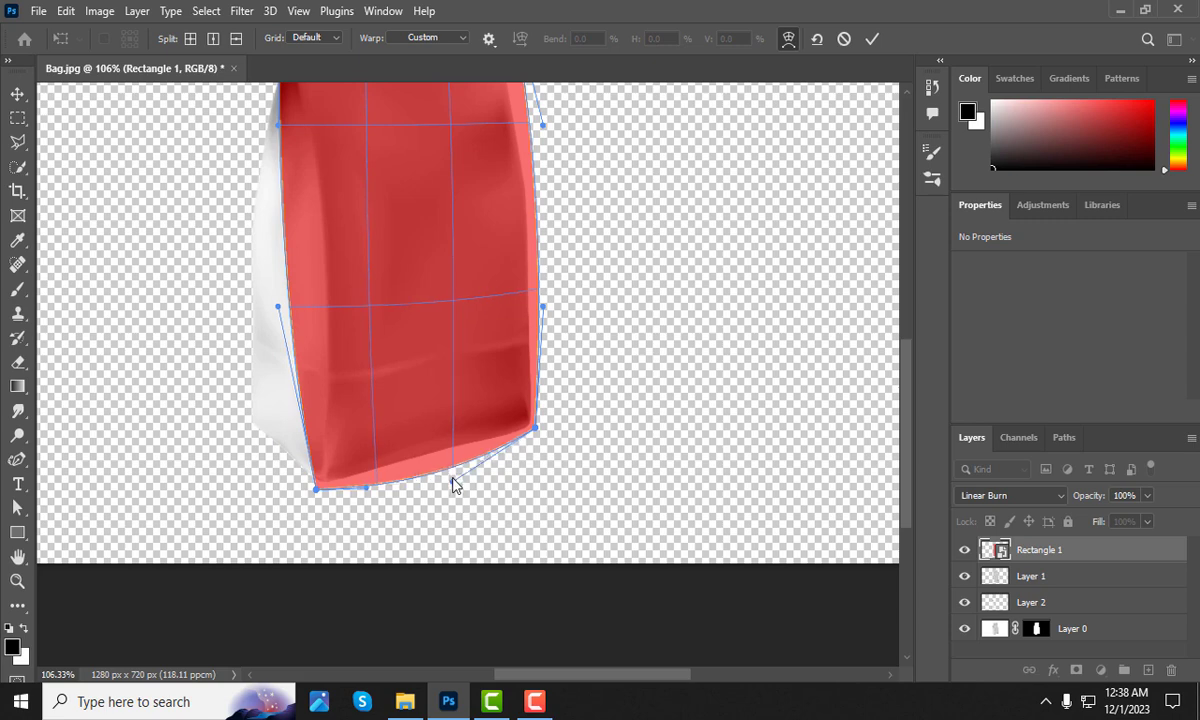
drag(455, 487, 446, 458)
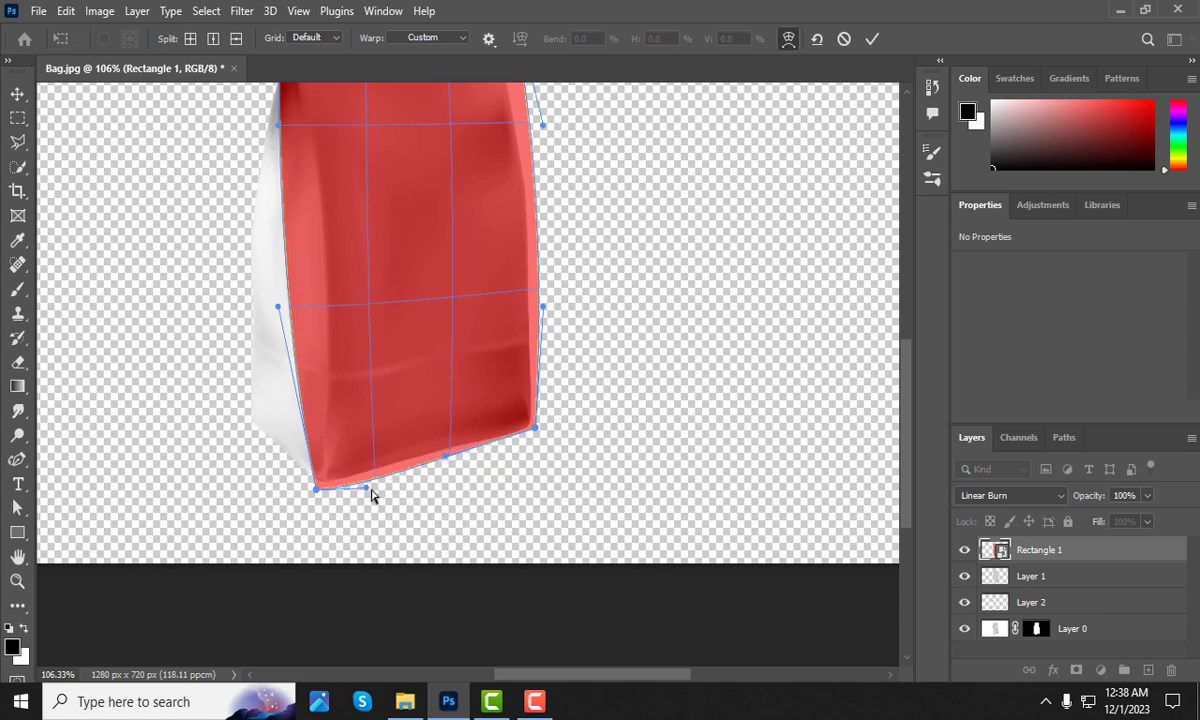
- Bend the left edge and top-left corner to fit the bag, then commit the warp
scroll(412, 511, down, 3)
scroll(327, 351, up, 2)
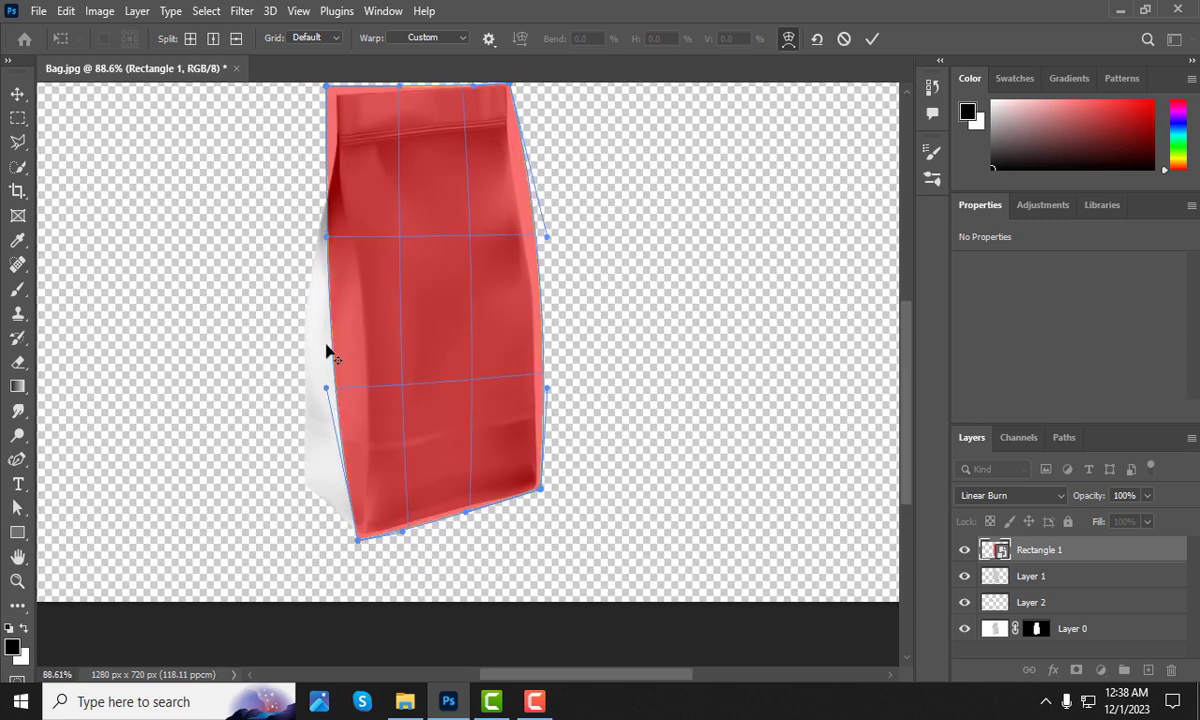
scroll(333, 370, down, 2)
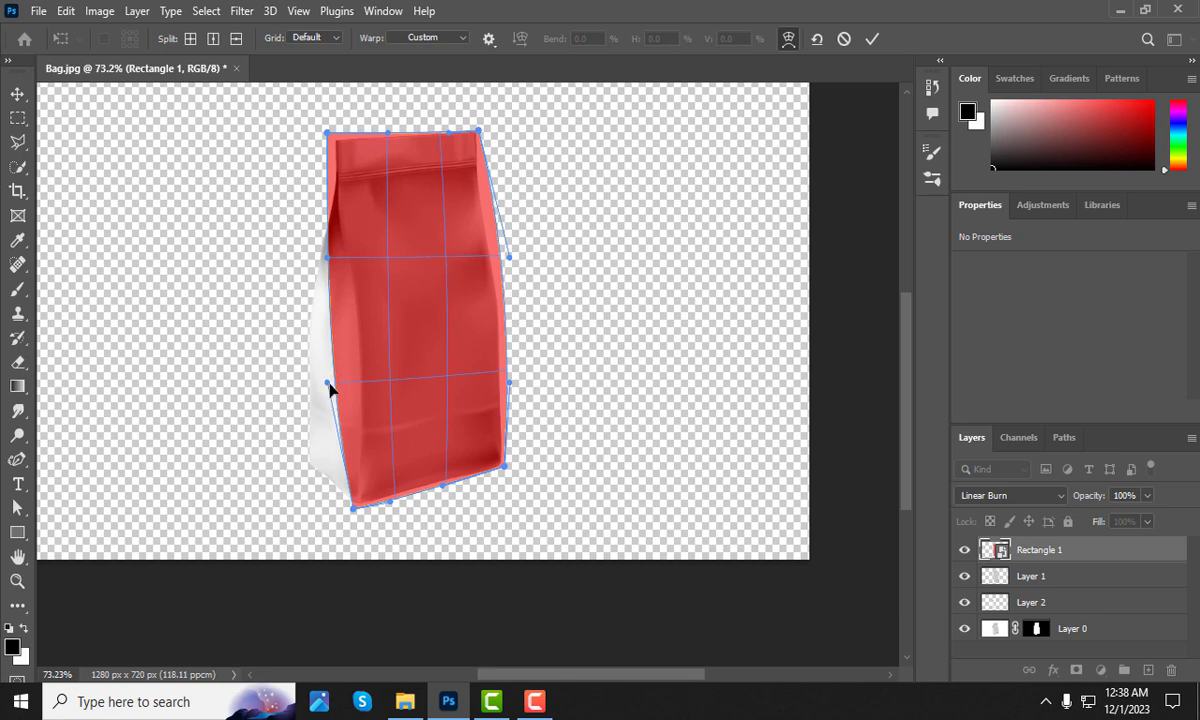
drag(330, 383, 358, 371)
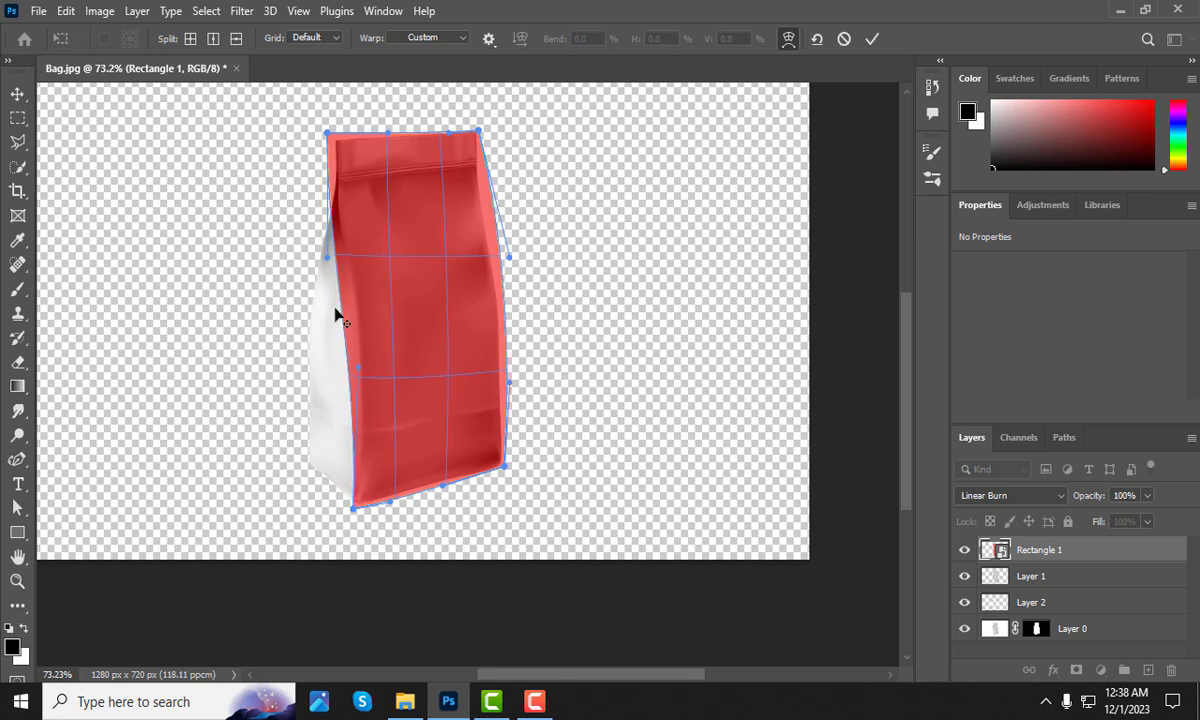
scroll(335, 257, up, 3)
scroll(340, 160, down, 2)
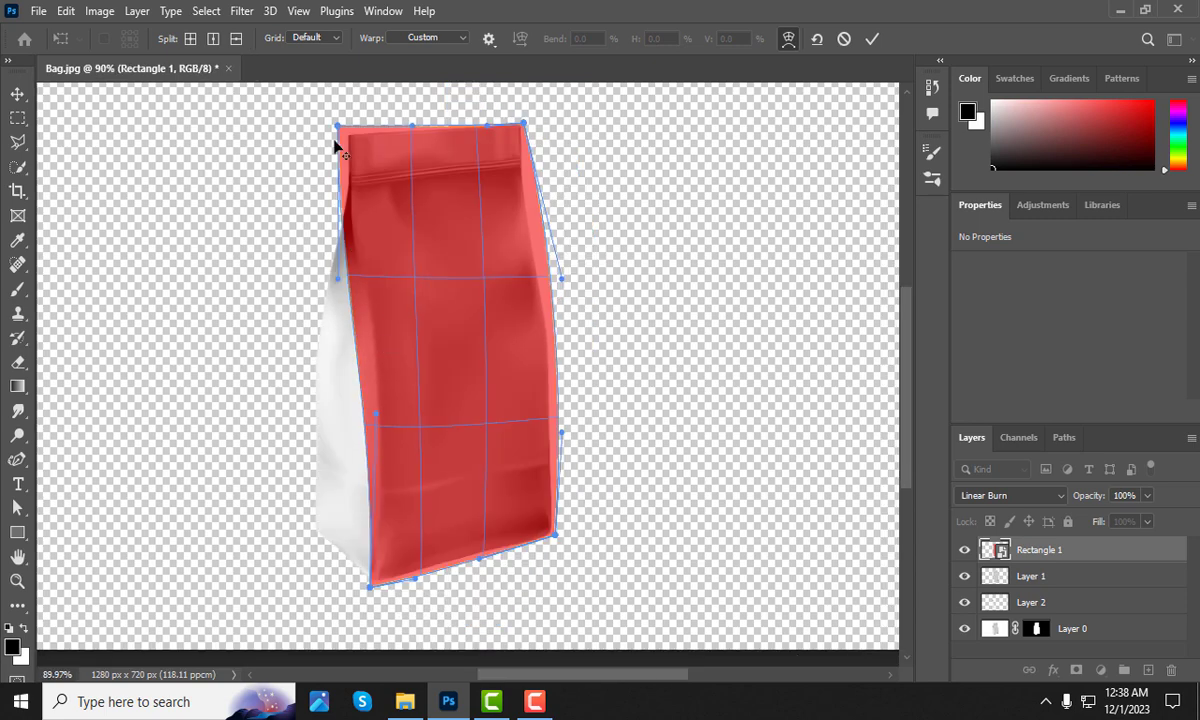
scroll(350, 140, up, 2)
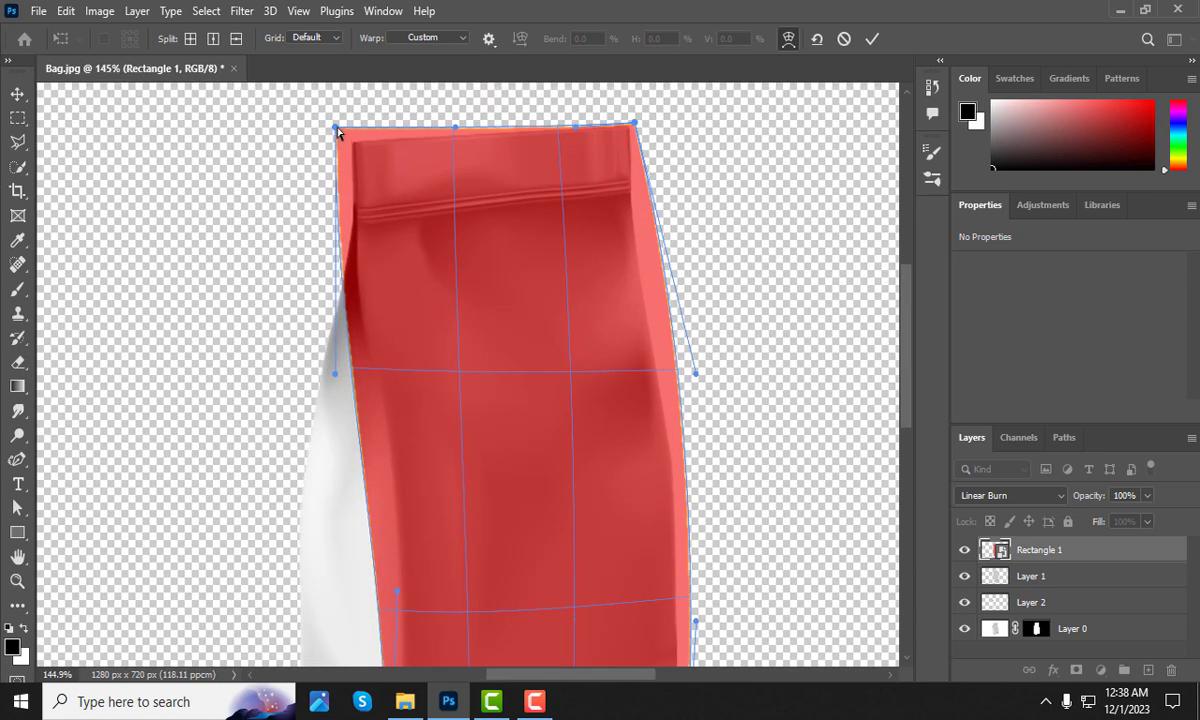
drag(337, 130, 340, 134)
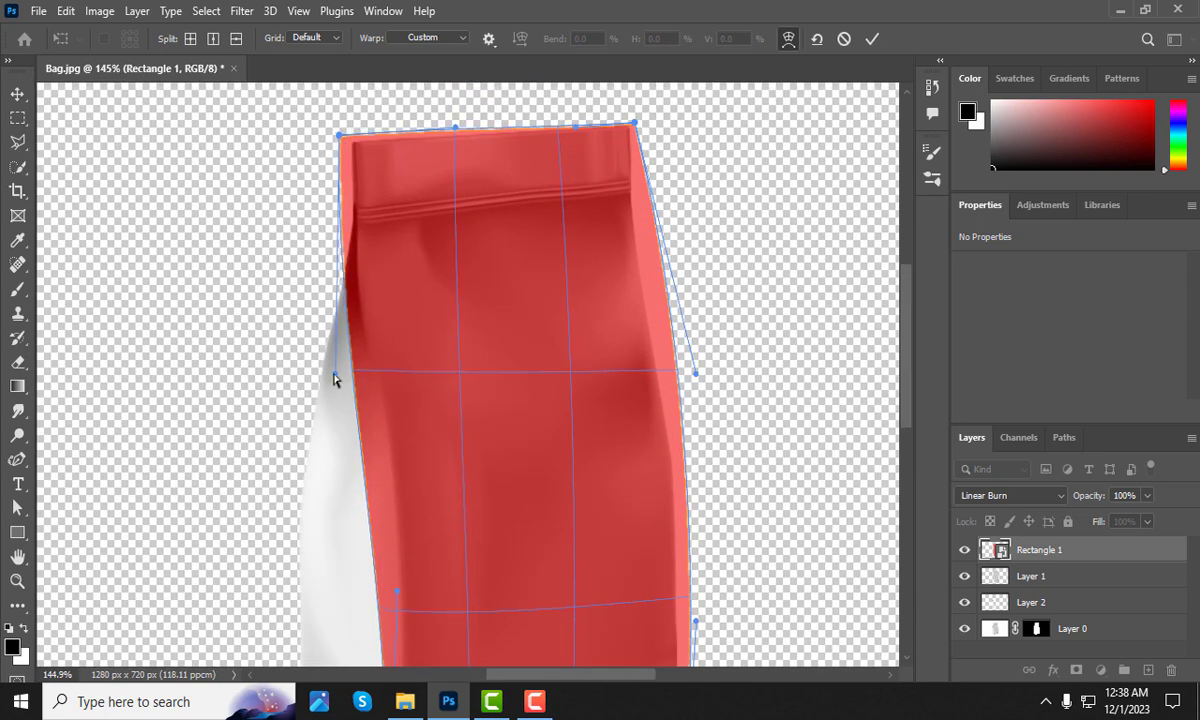
drag(334, 375, 348, 351)
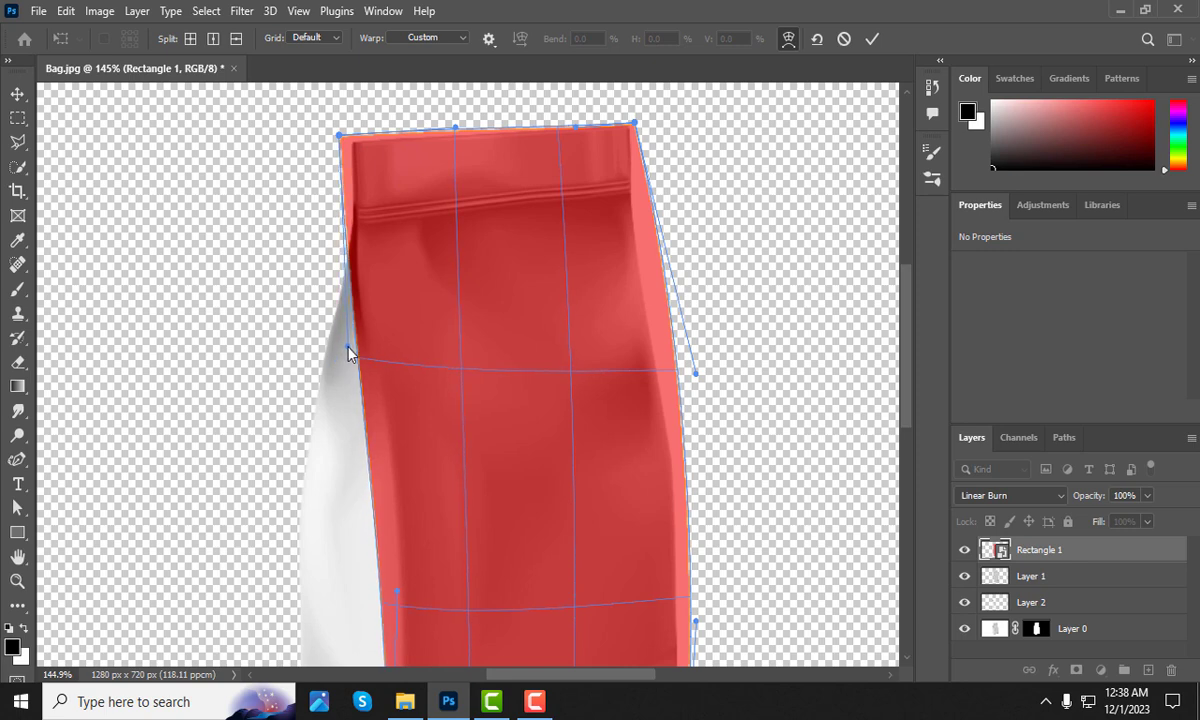
scroll(300, 330, down, 5)
scroll(447, 343, up, 1)
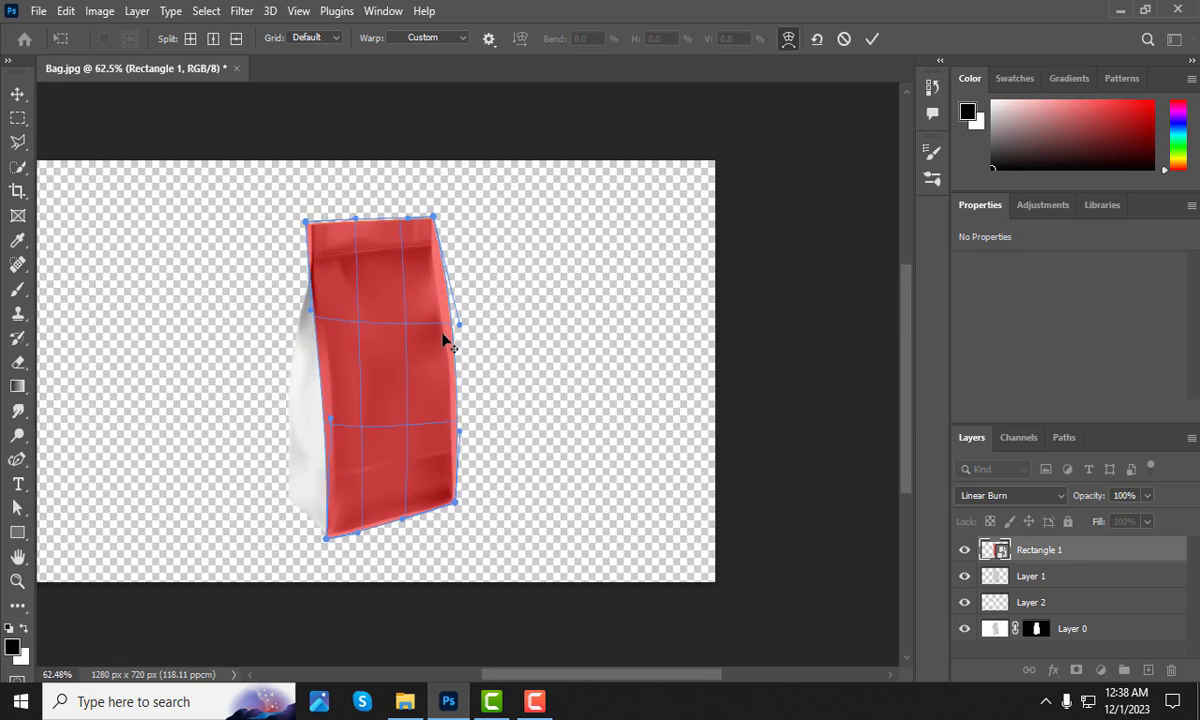
click(872, 39)
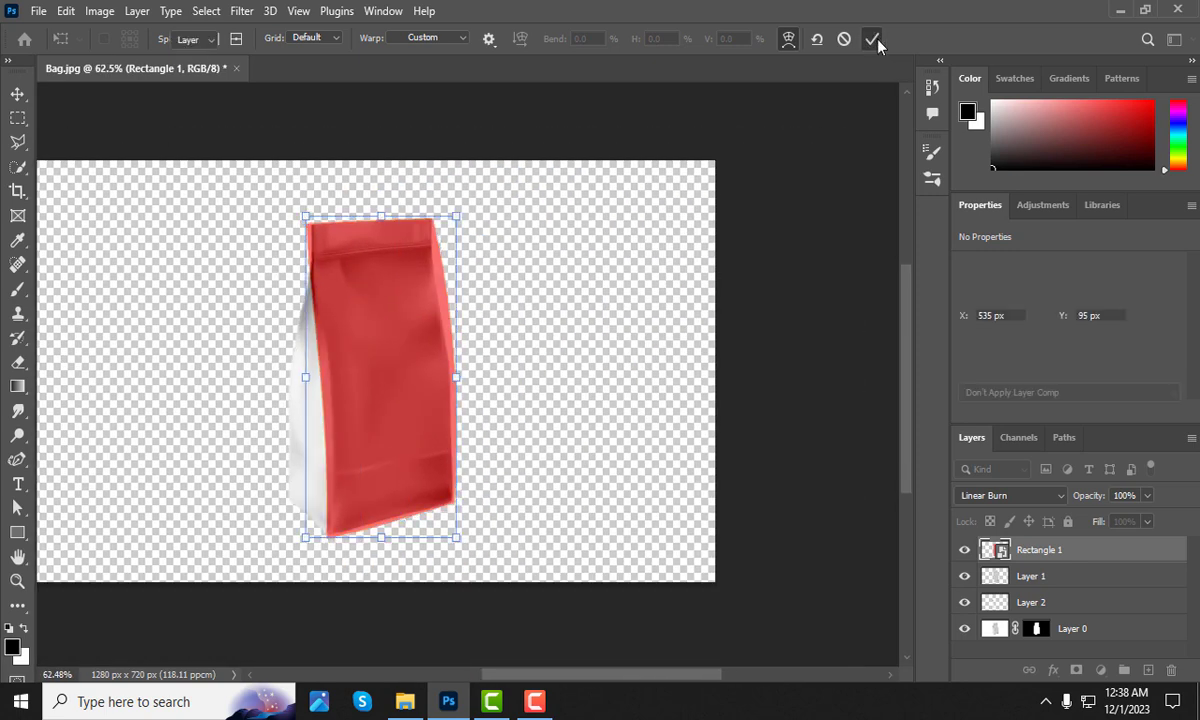
- Deselect, reselect Layer 2 then Rectangle 1, and switch to the Rectangle tool
click(567, 425)
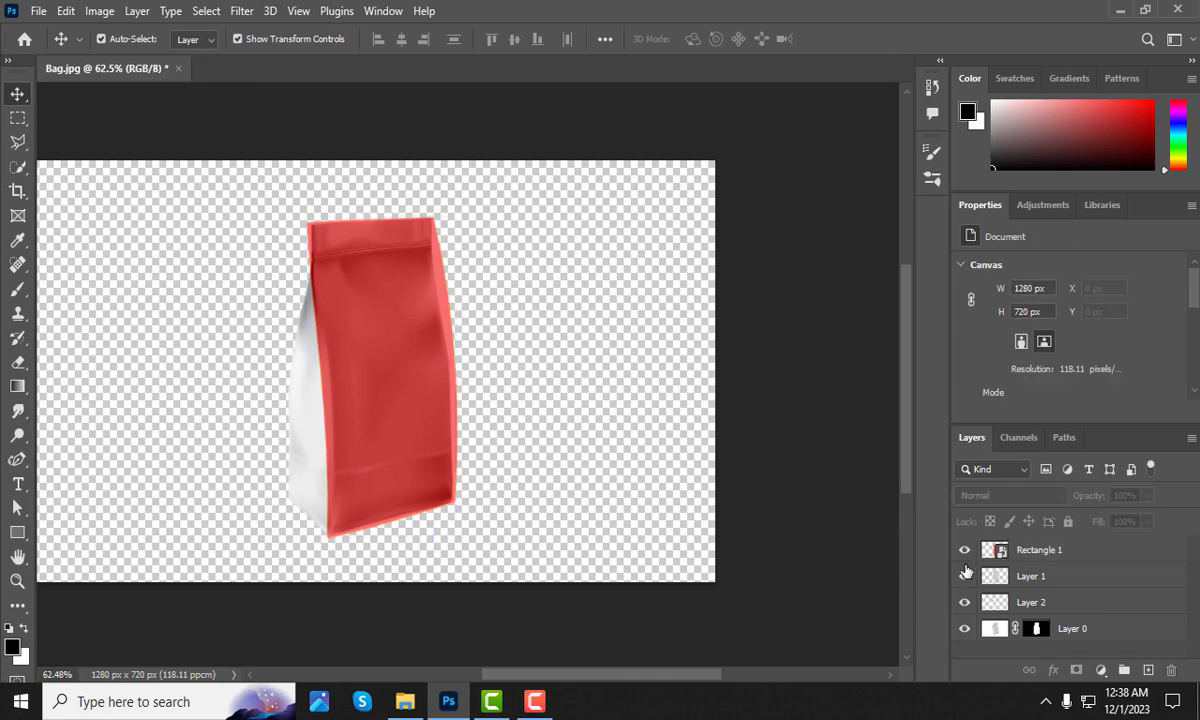
click(1020, 604)
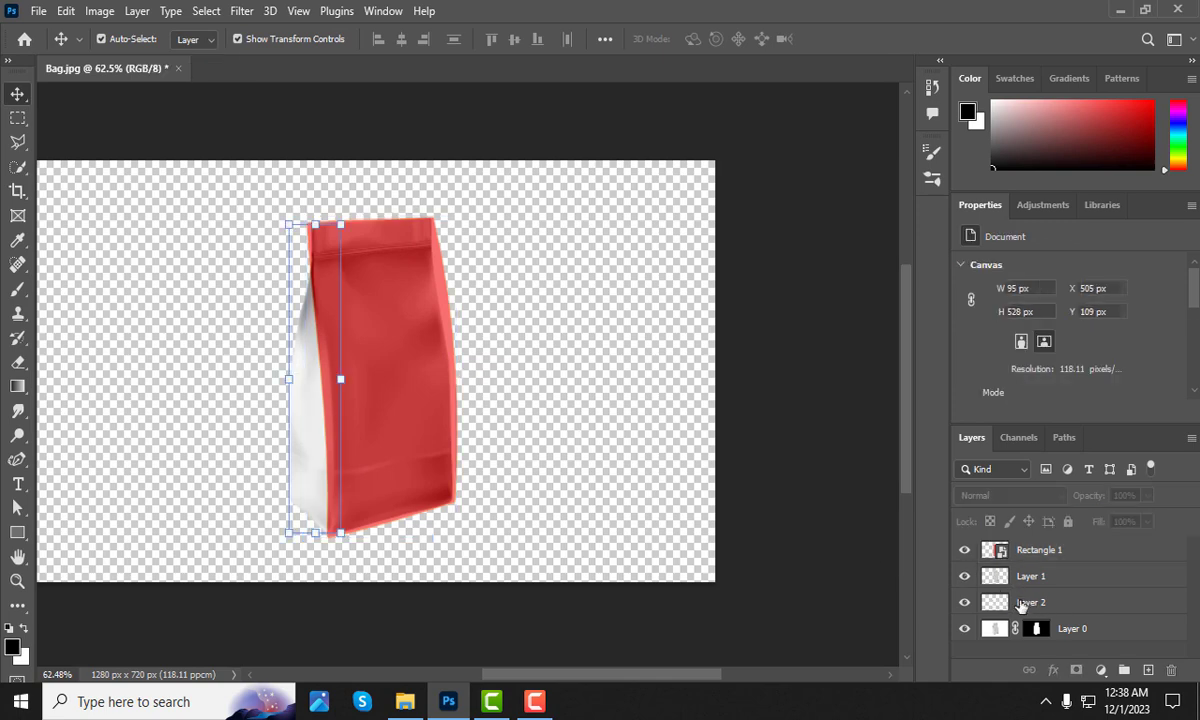
click(1010, 552)
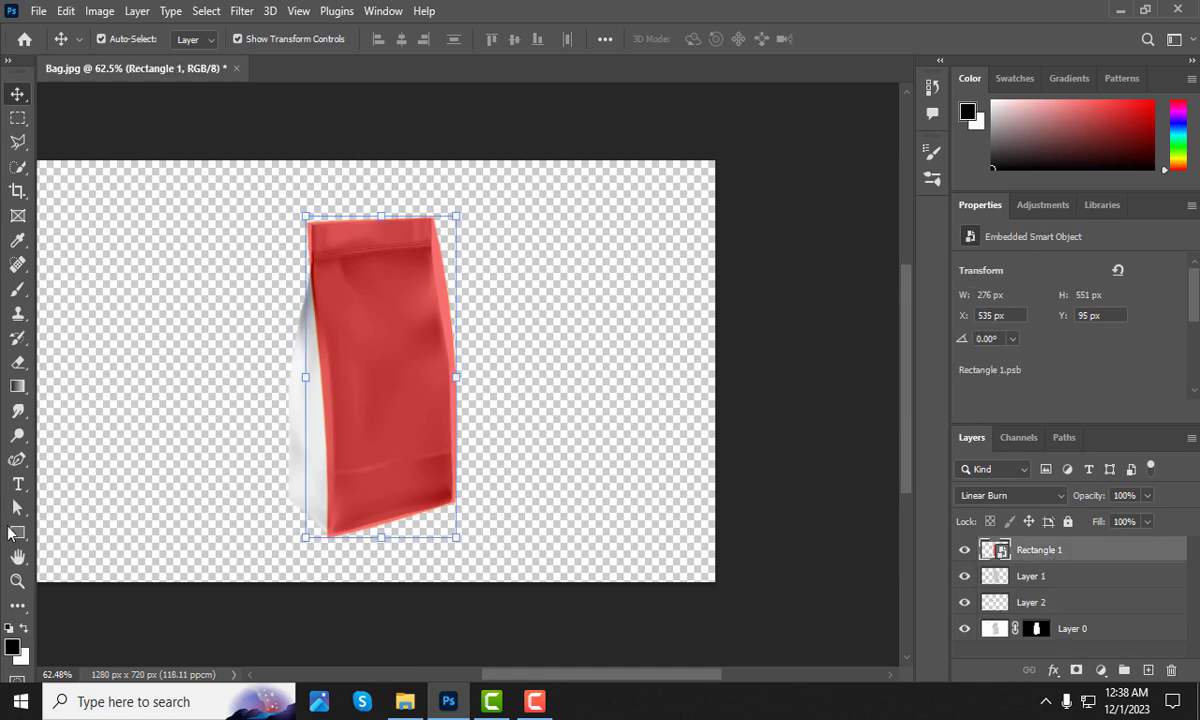
click(12, 532)
click(100, 533)
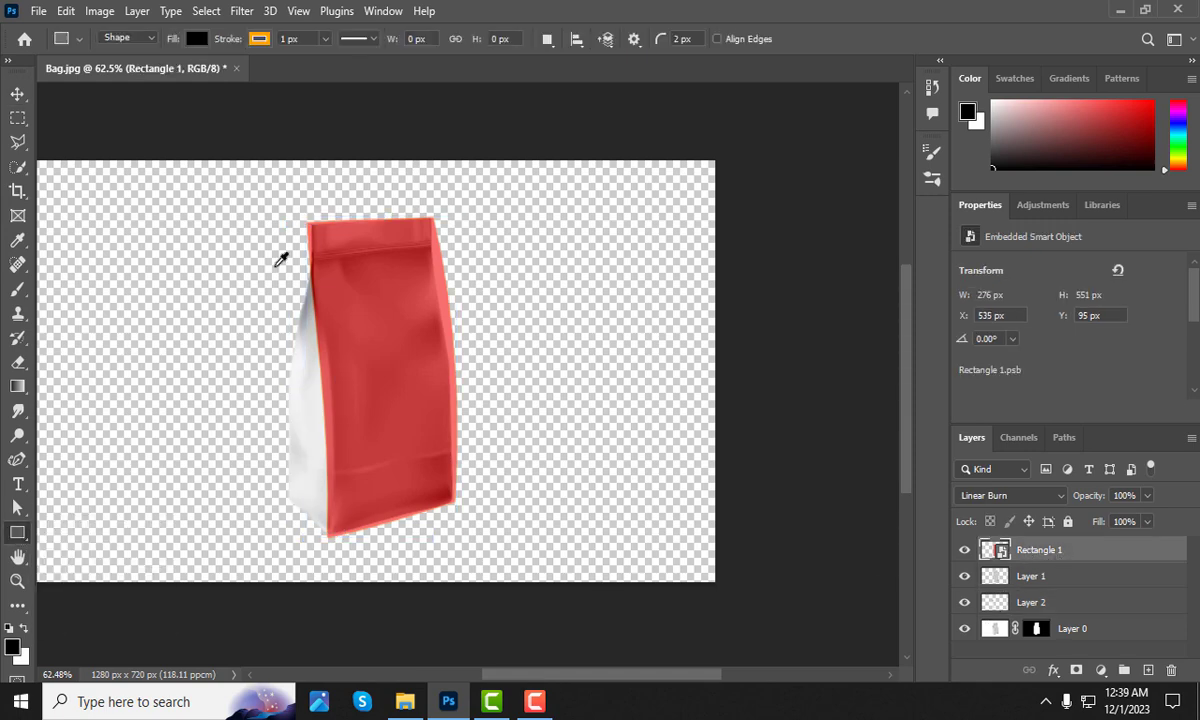
- Draw a tall rectangle over the bag's left side strip and fill it with muted red bf6a6a
scroll(281, 260, up, 2)
drag(275, 192, 392, 628)
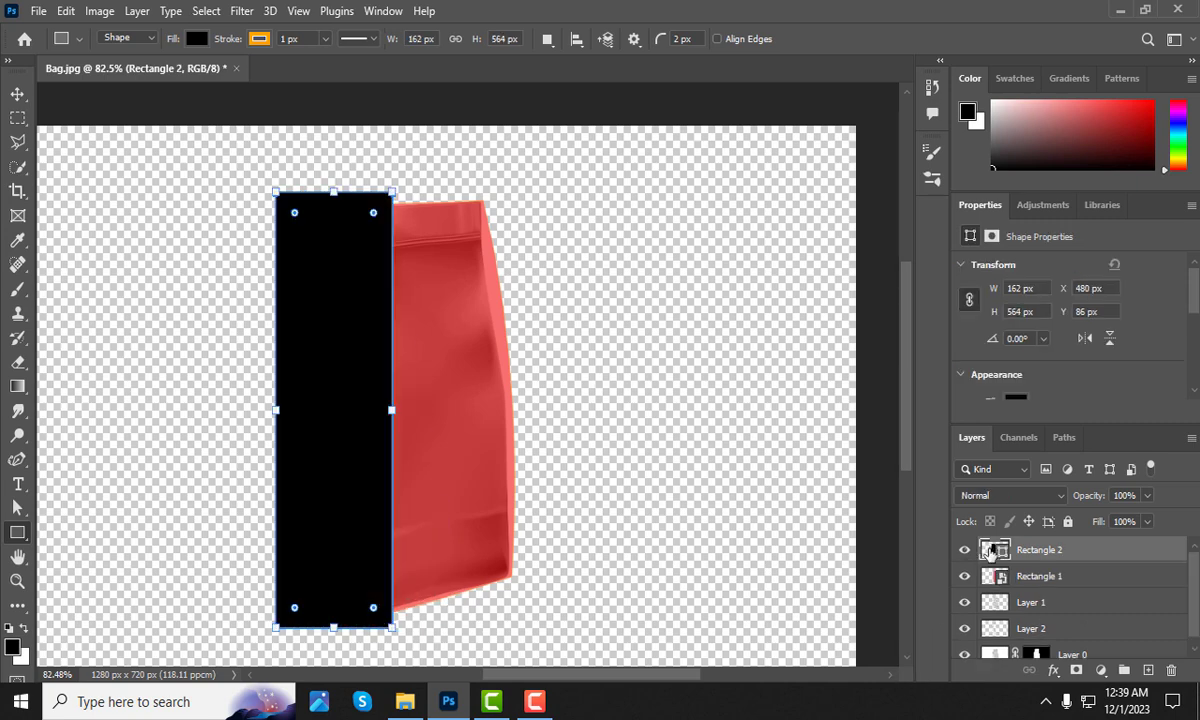
double_click(990, 551)
mouse_move(871, 220)
mouse_down()
mouse_move(818, 278)
mouse_move(812, 231)
mouse_up()
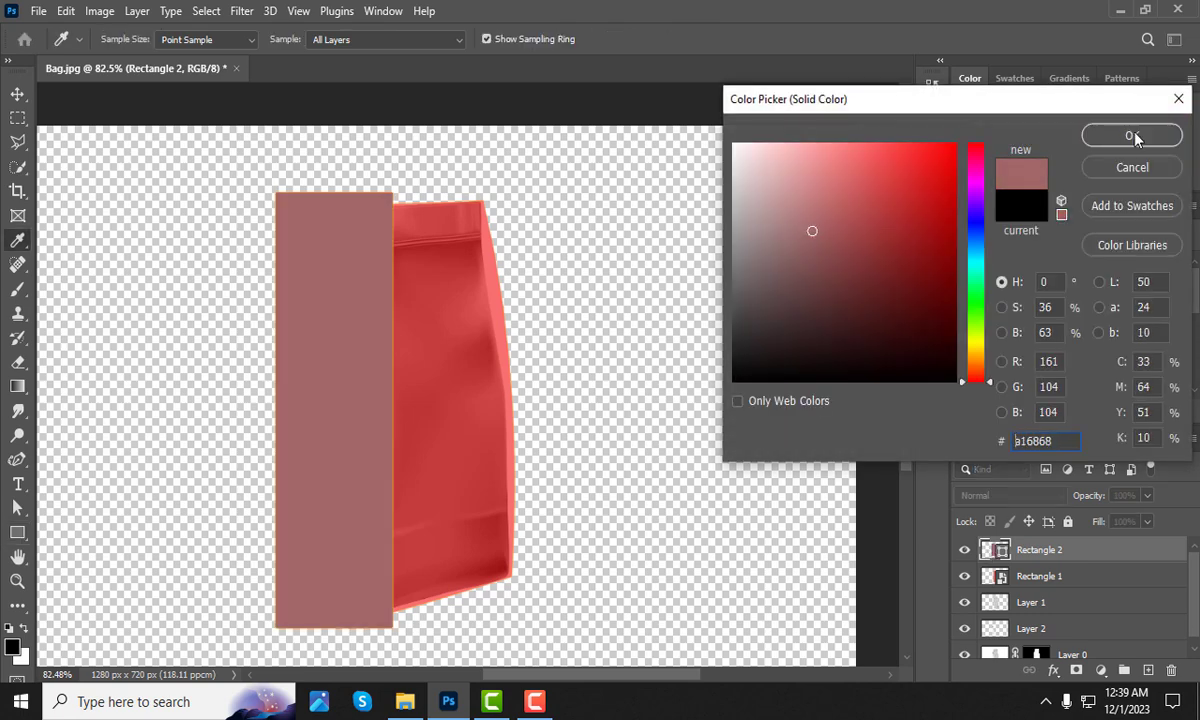
mouse_move(840, 240)
mouse_down()
mouse_move(846, 220)
mouse_move(833, 203)
mouse_up()
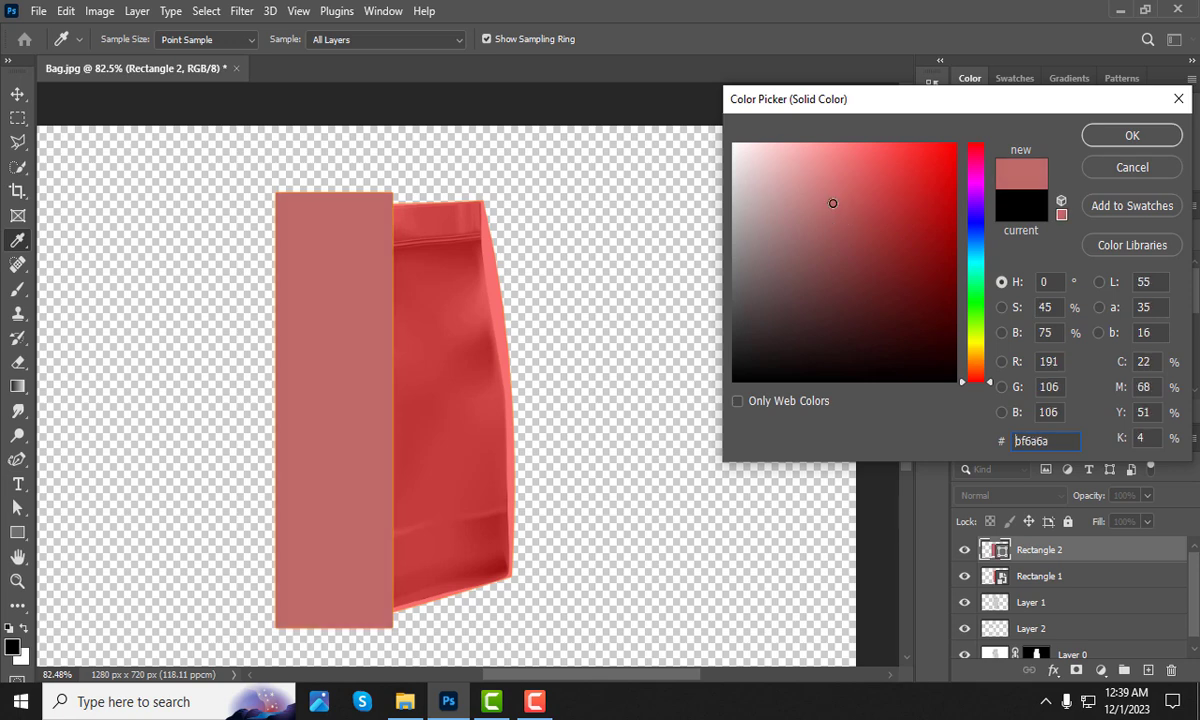
click(1096, 135)
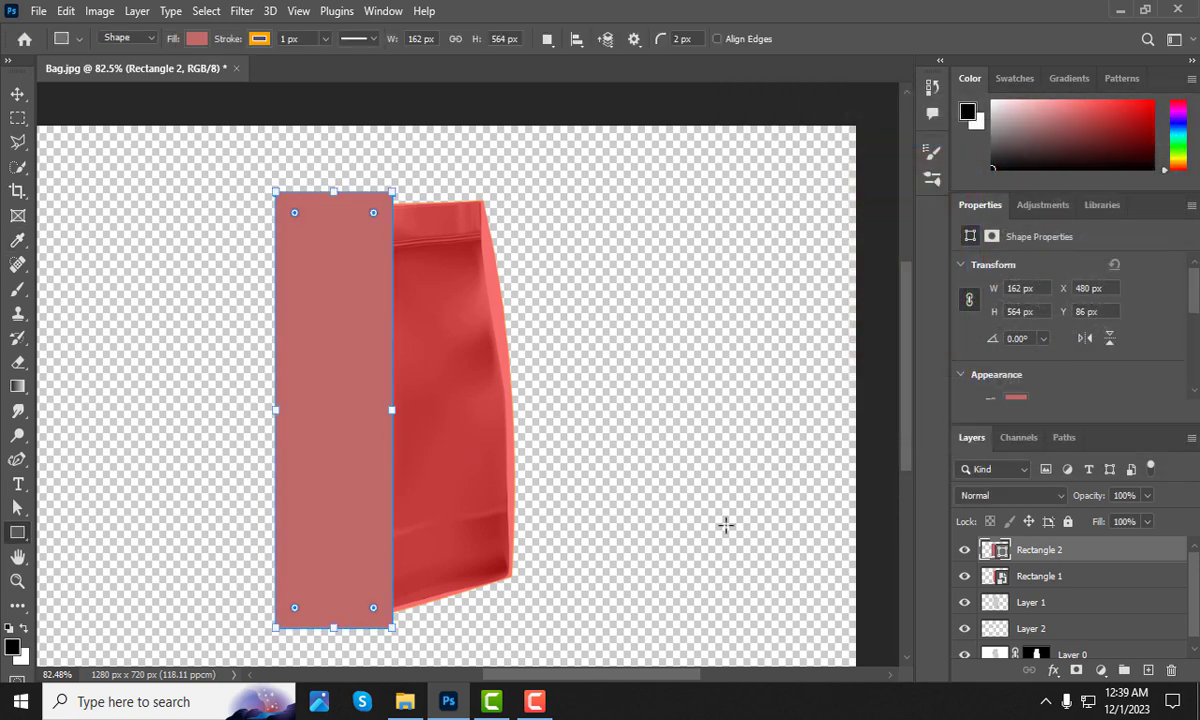
- Set Rectangle 2 to Linear Burn and convert it to a smart object
click(1008, 495)
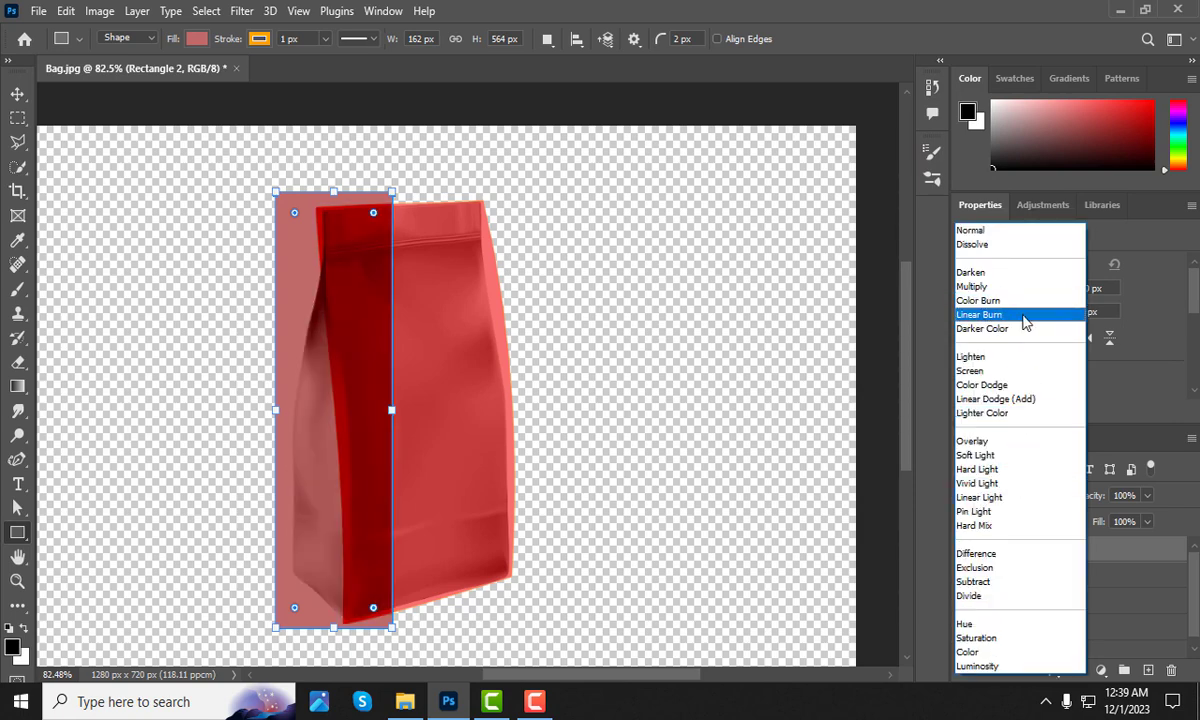
click(995, 314)
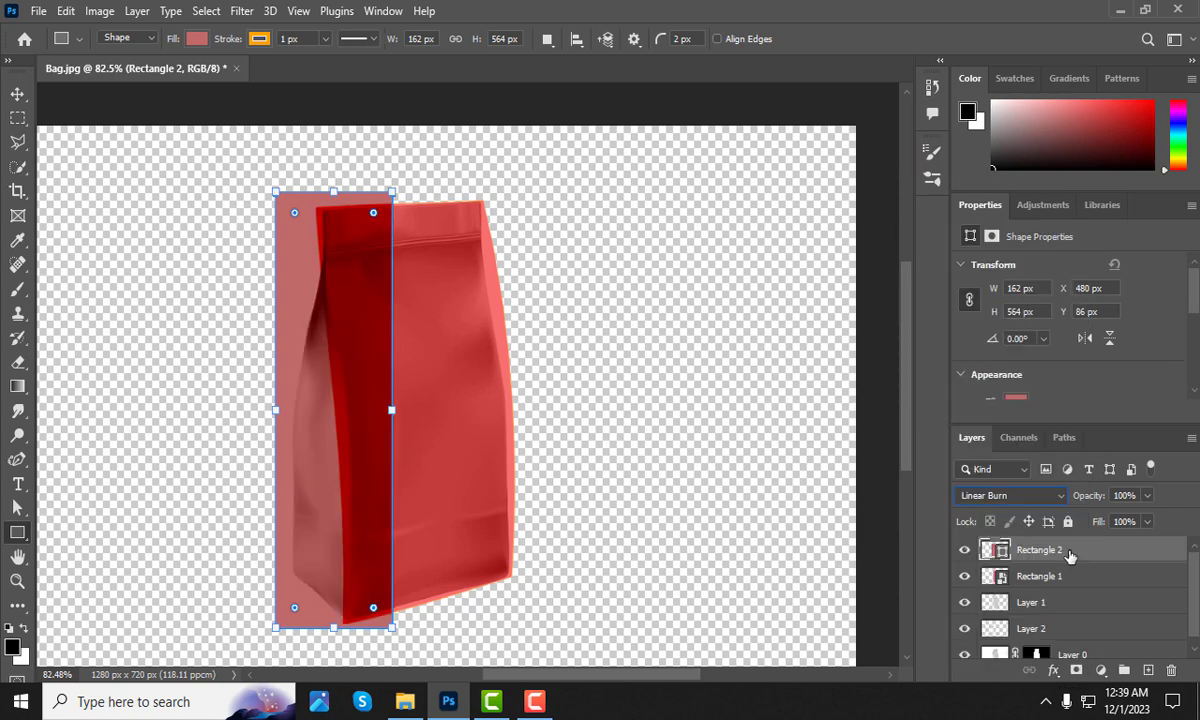
right_click(1068, 552)
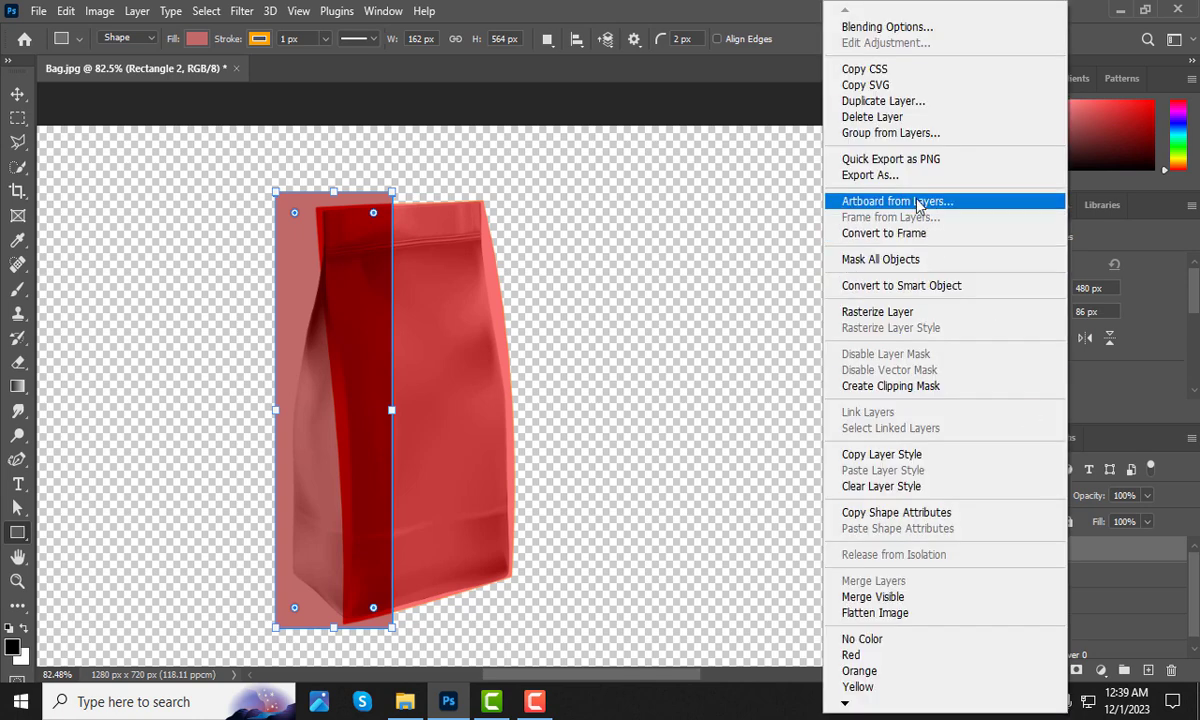
click(928, 290)
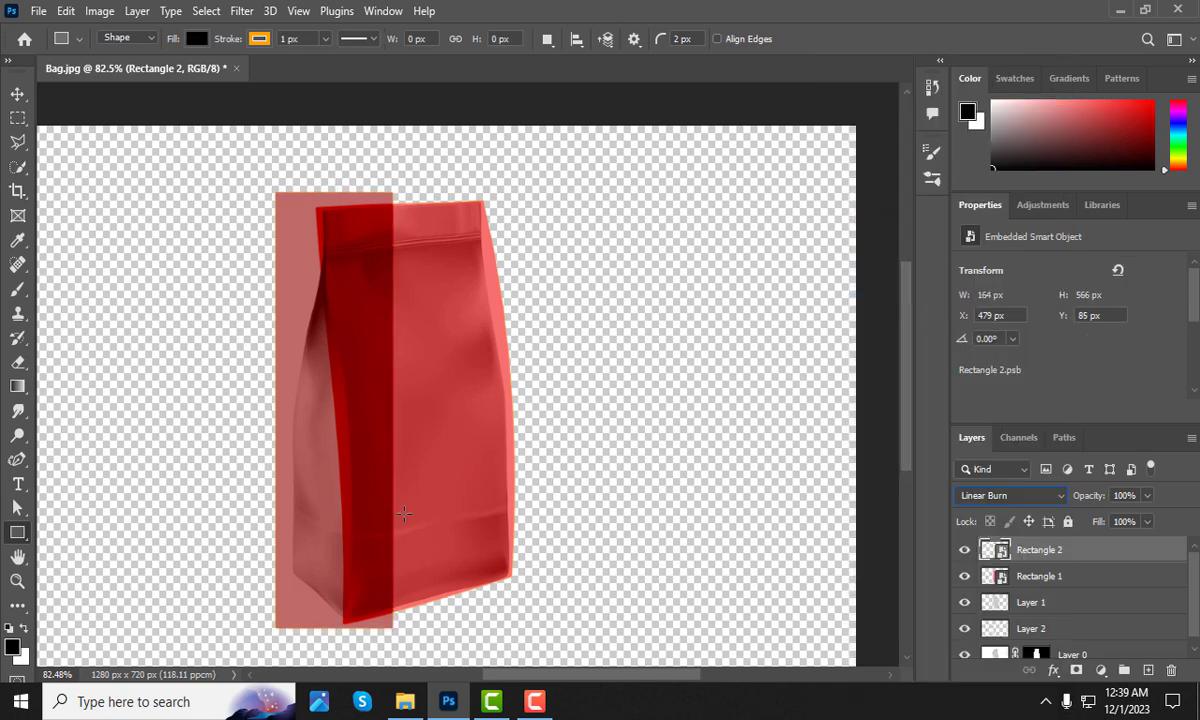
click(17, 94)
- Warp the Rectangle 2 strip's bottom corners to follow the bag's base and fold
key(ctrl+t)
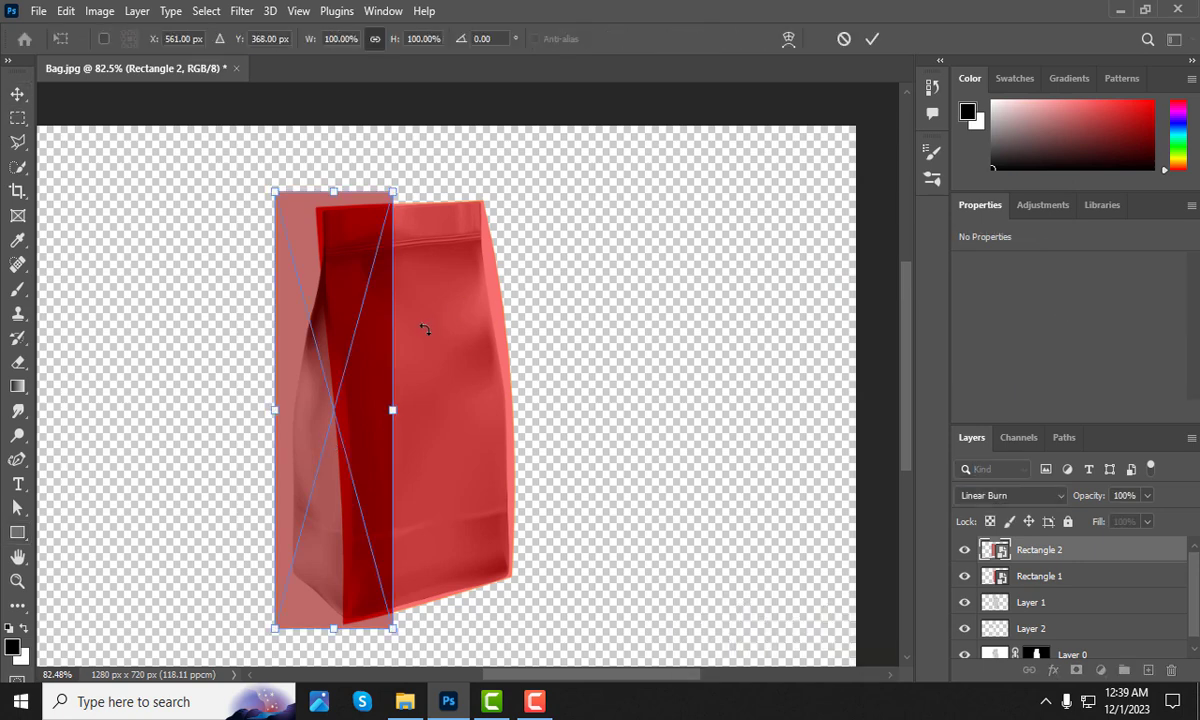
click(789, 40)
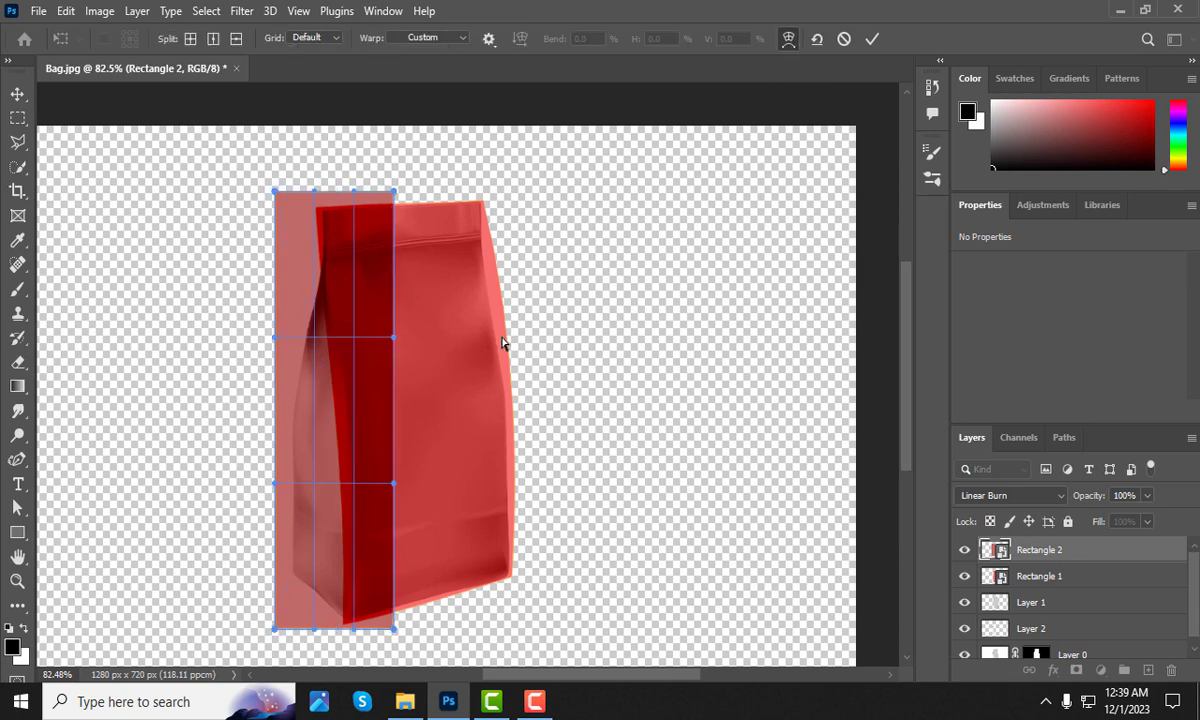
scroll(318, 605, down, 1)
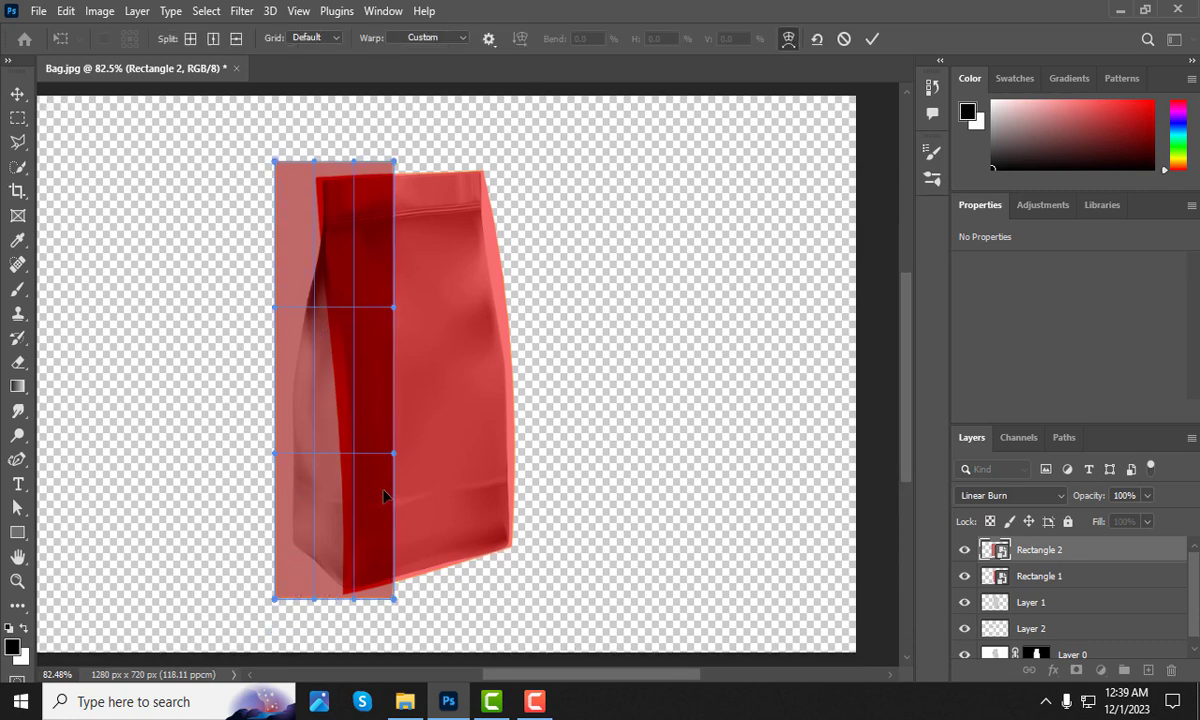
scroll(360, 585, down, 2)
scroll(370, 573, up, 3)
scroll(313, 571, up, 2)
drag(320, 563, 335, 481)
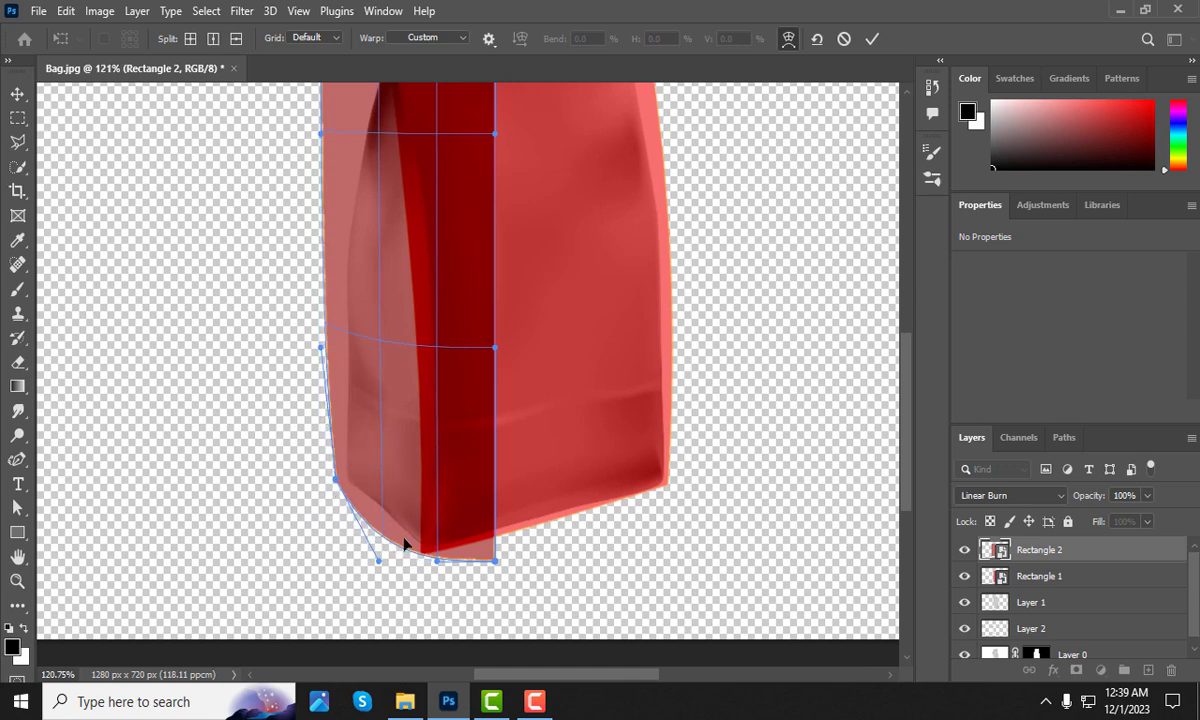
mouse_move(497, 564)
mouse_down()
mouse_move(445, 568)
mouse_move(384, 541)
mouse_up()
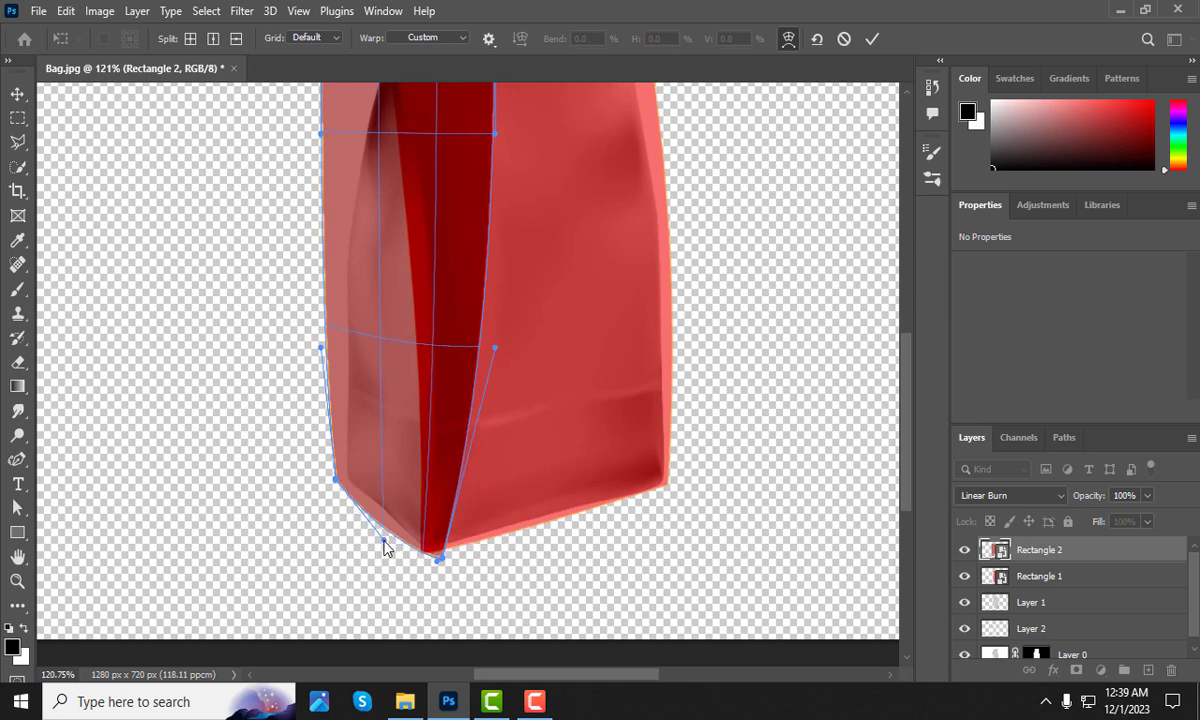
scroll(340, 520, down, 3)
scroll(396, 300, down, 1)
scroll(332, 193, up, 2)
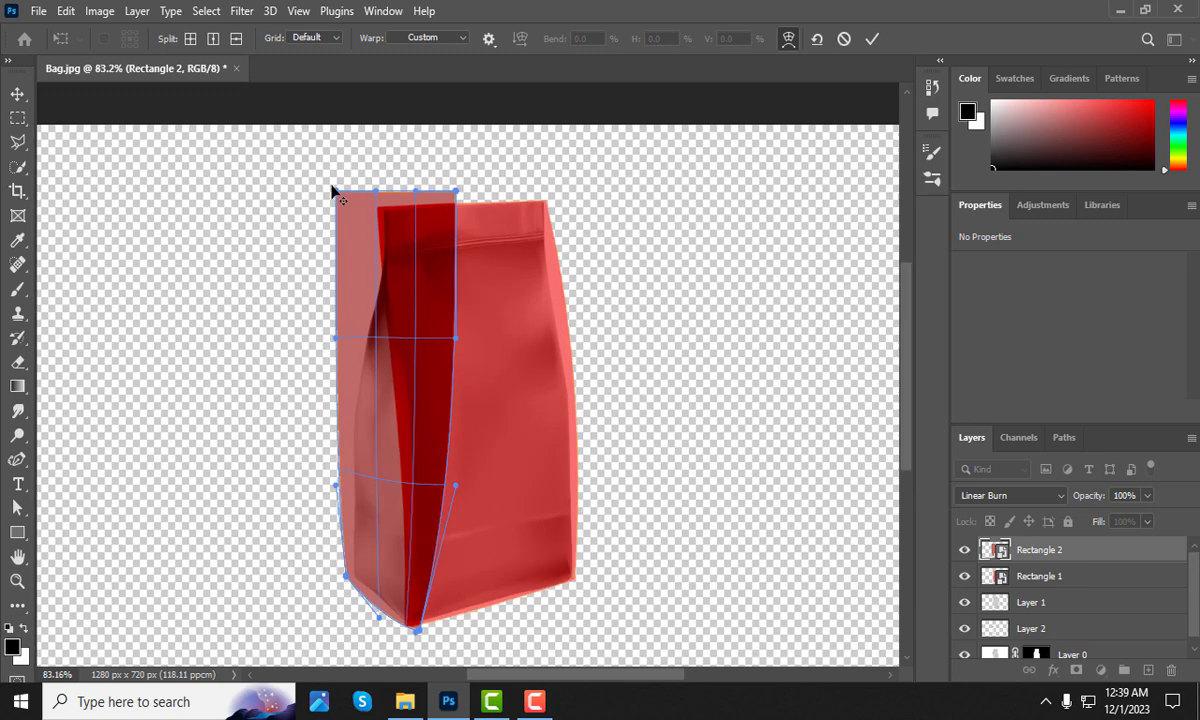
scroll(340, 228, up, 2)
scroll(372, 351, up, 1)
scroll(348, 228, down, 2)
scroll(344, 236, up, 2)
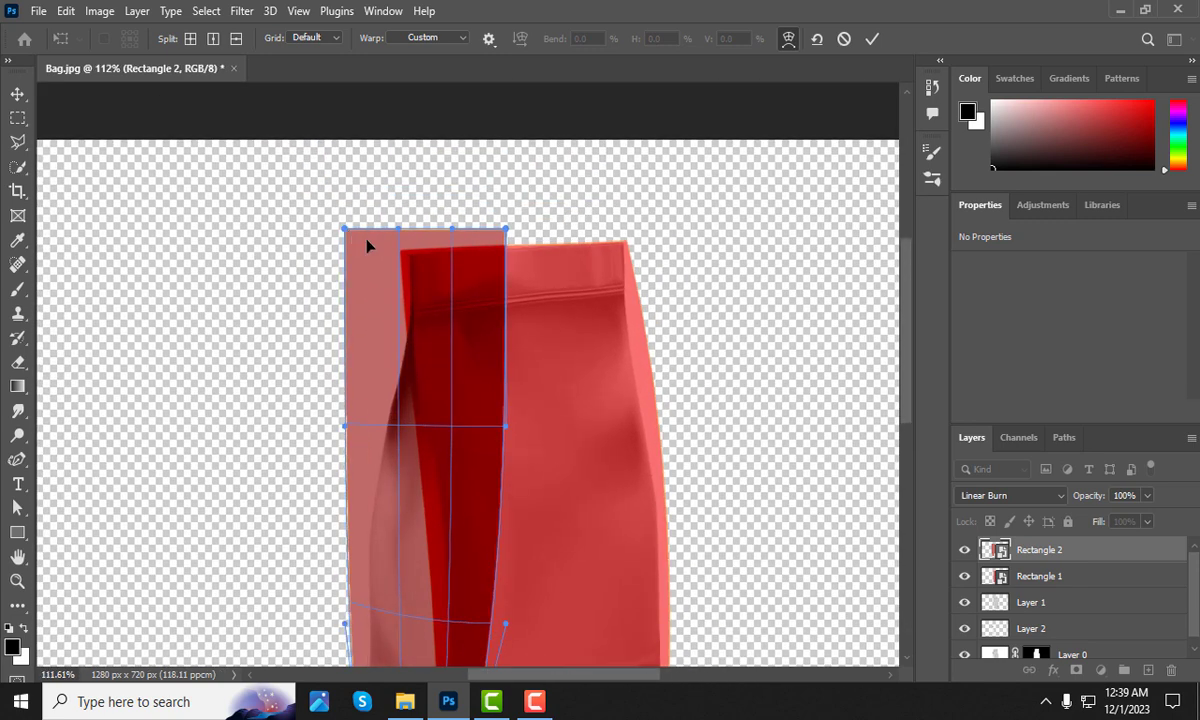
- Warp the strip's top edge and left side to match the bag's curved left panel
drag(343, 234, 391, 261)
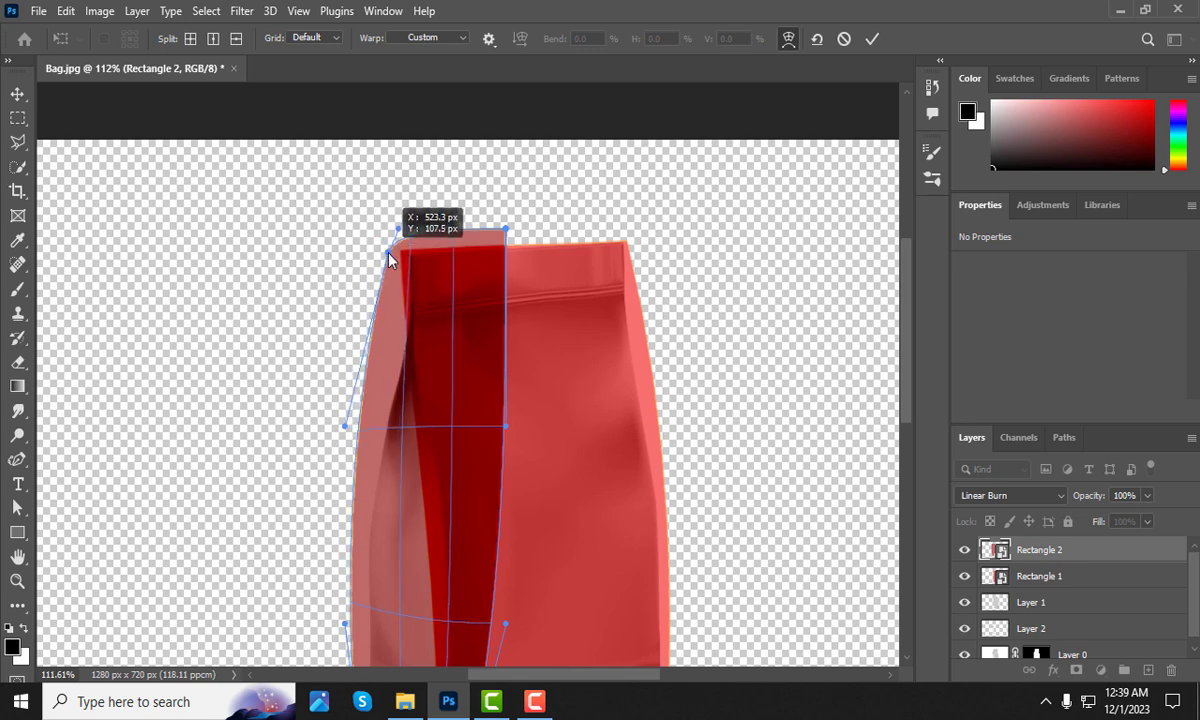
mouse_move(477, 228)
mouse_down()
mouse_move(466, 244)
mouse_move(426, 244)
mouse_up()
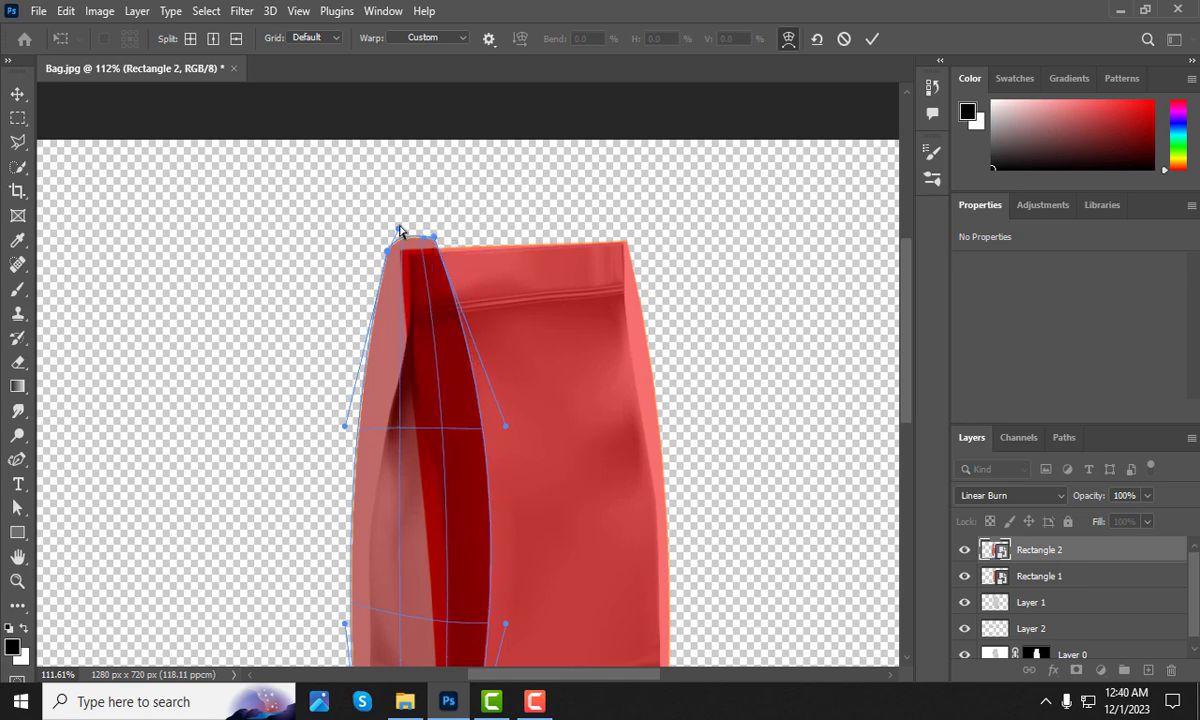
drag(398, 229, 405, 237)
scroll(405, 241, down, 3)
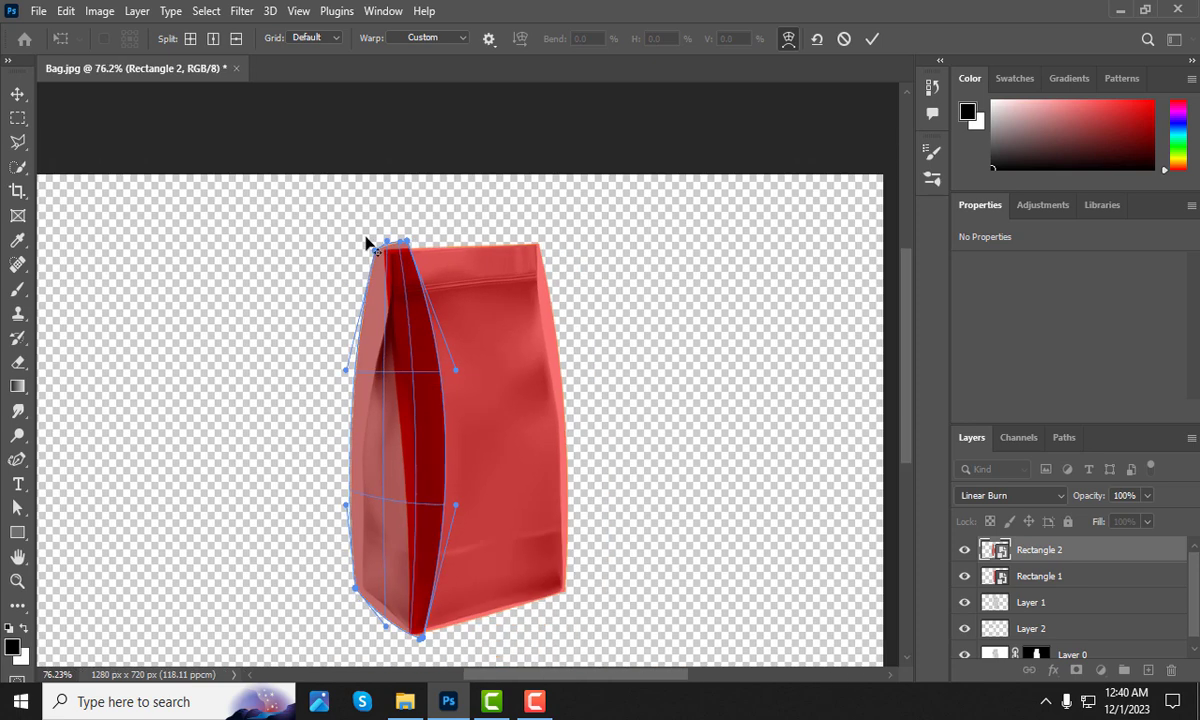
scroll(362, 443, up, 1)
scroll(358, 440, up, 1)
scroll(360, 432, up, 1)
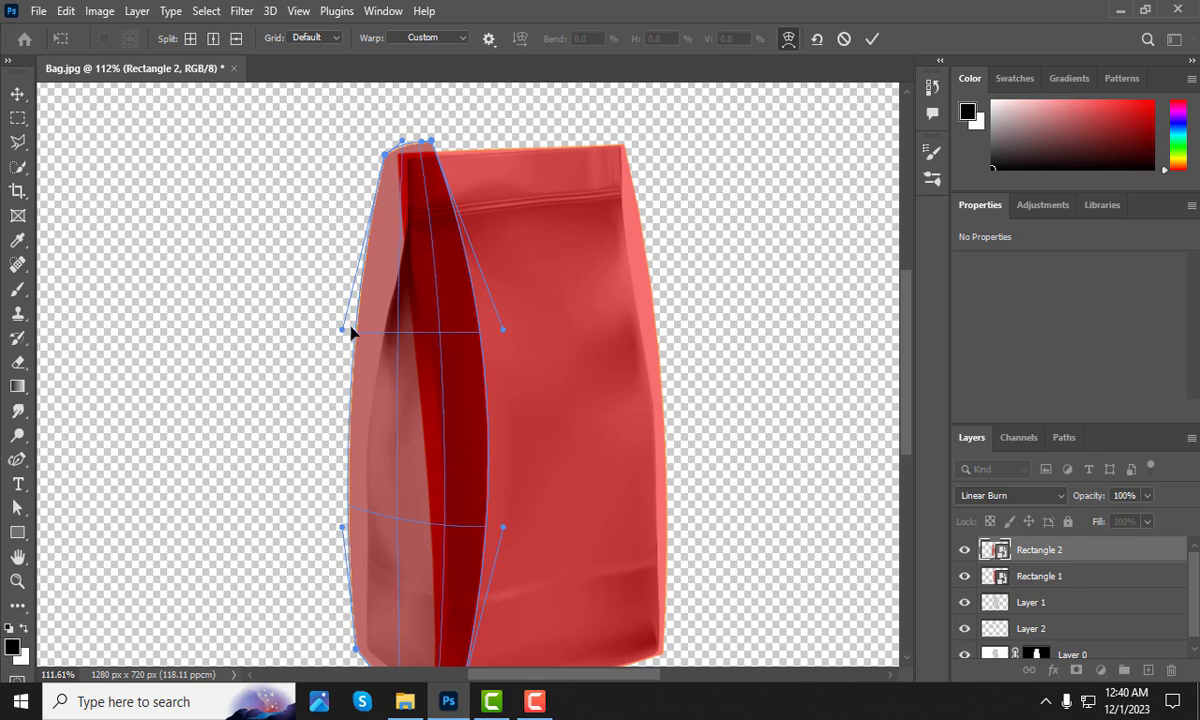
drag(343, 329, 356, 329)
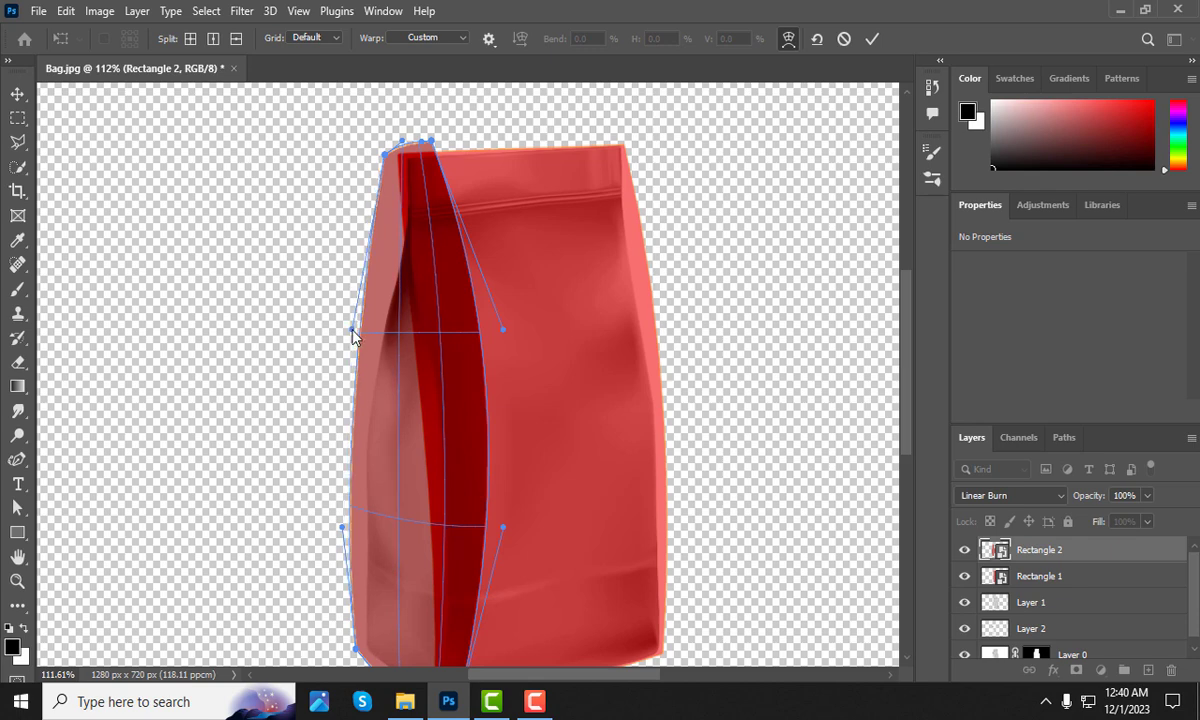
scroll(350, 340, down, 3)
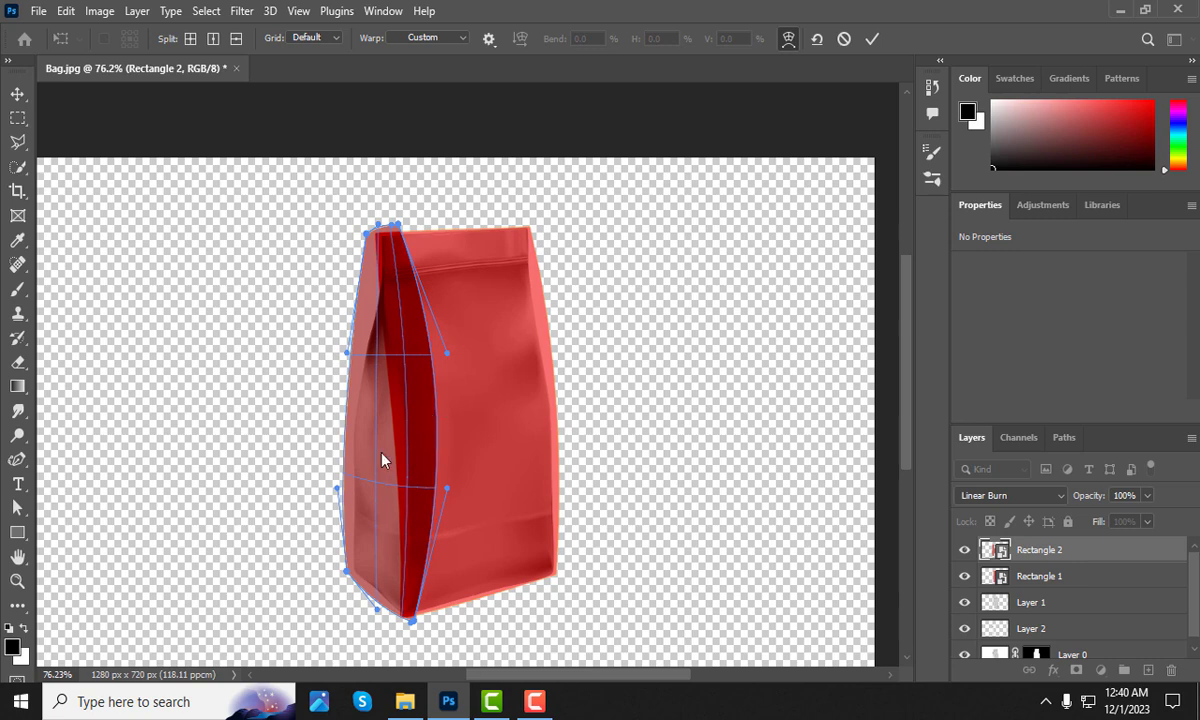
scroll(410, 460, down, 2)
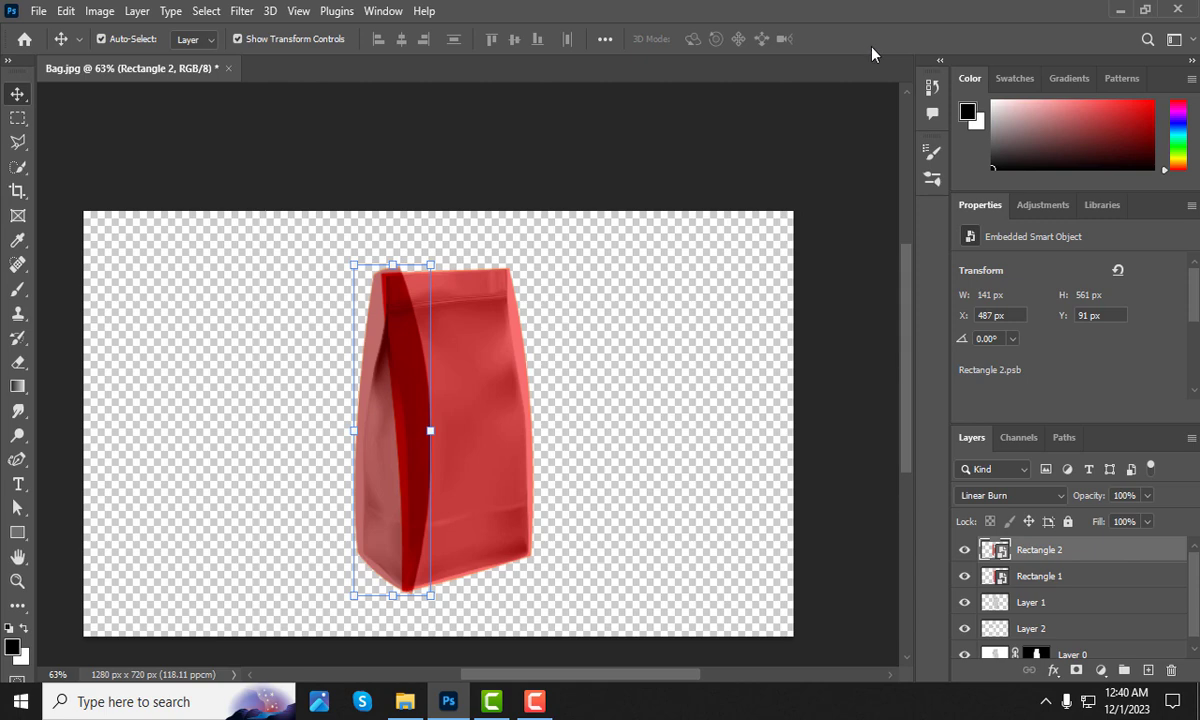
- Mask Rectangle 1 to the bag front panel using Layer 1's pixels as the selection
click(657, 375)
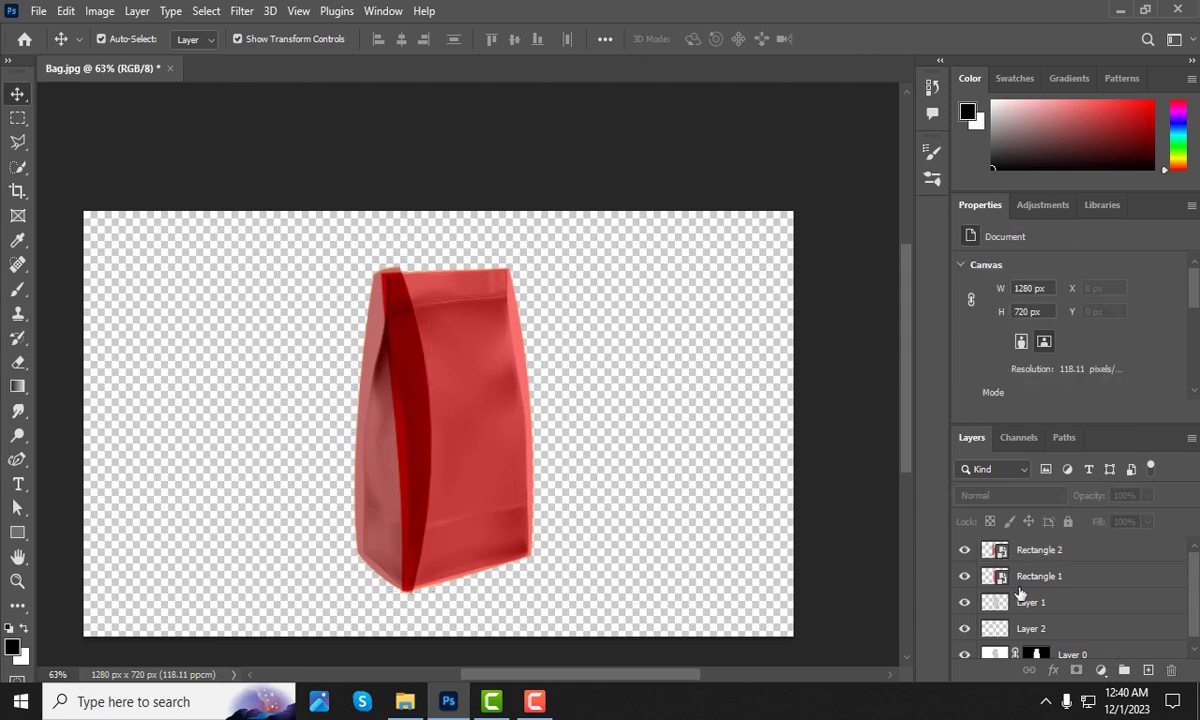
click(1040, 541)
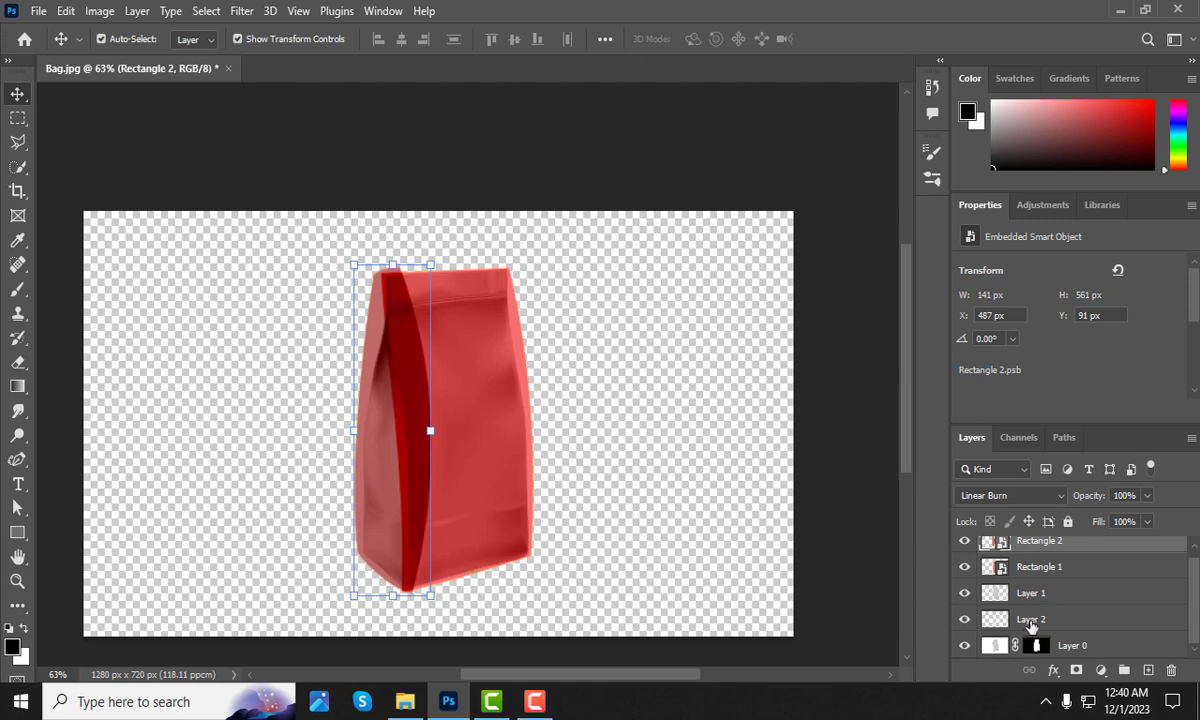
click(1030, 622)
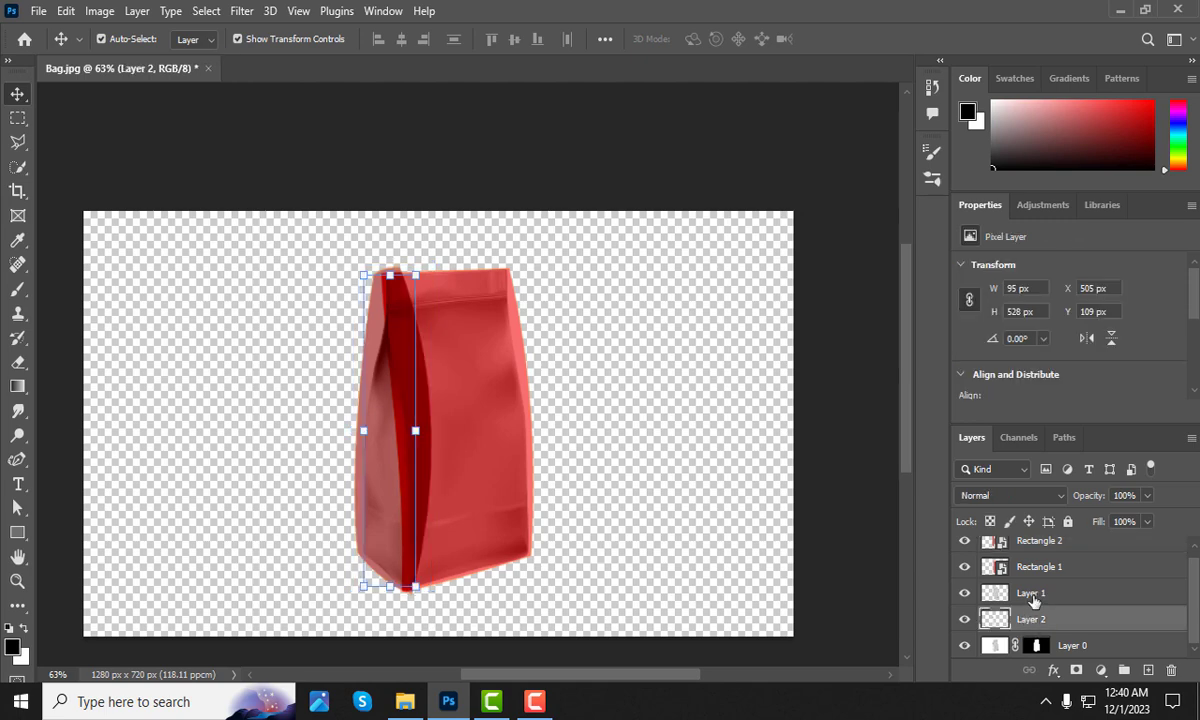
click(1030, 594)
right_click(1007, 597)
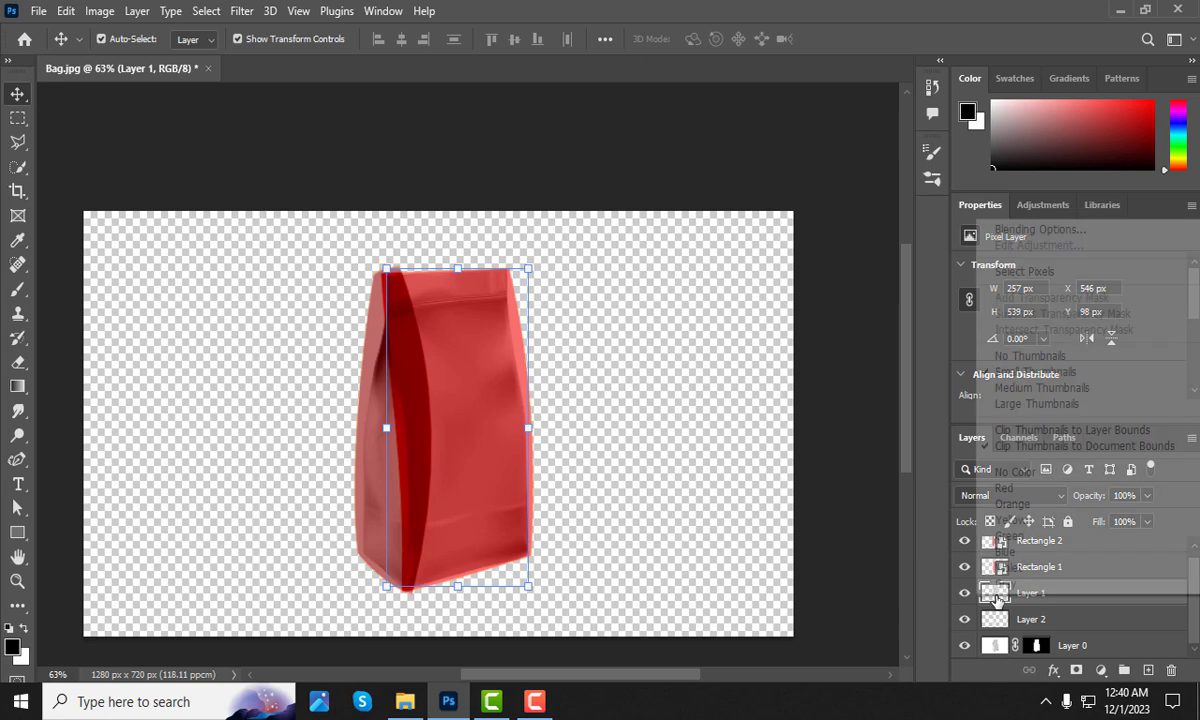
click(1030, 272)
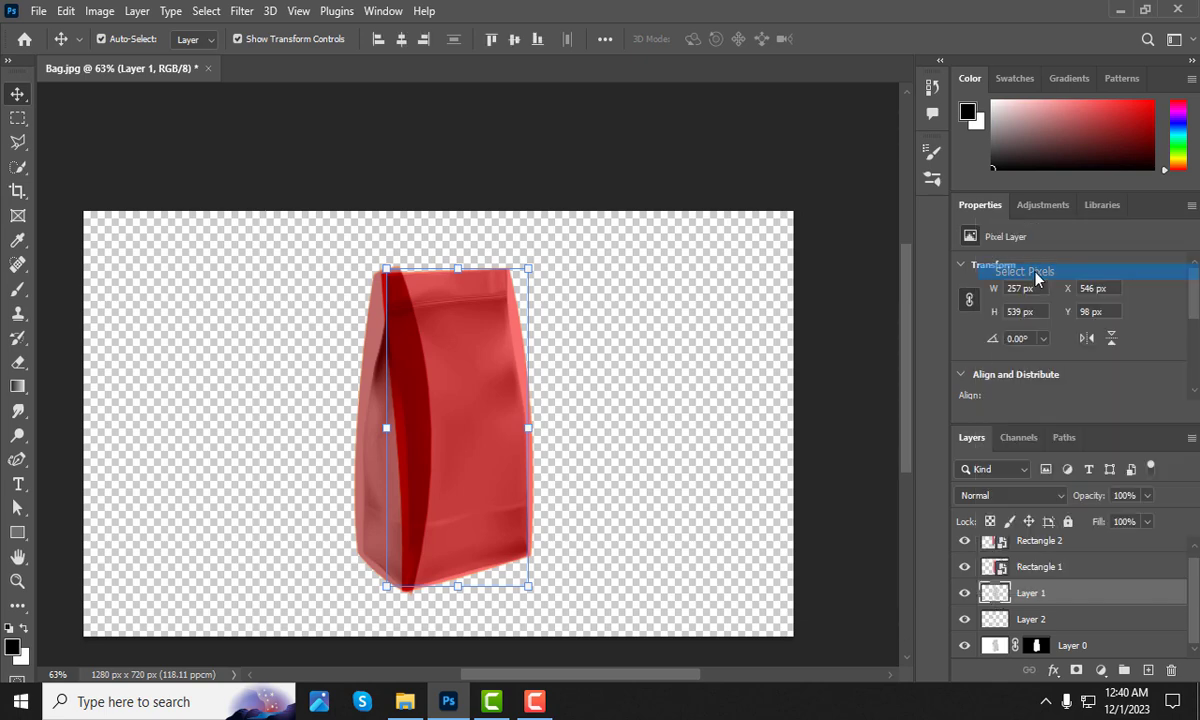
click(1040, 558)
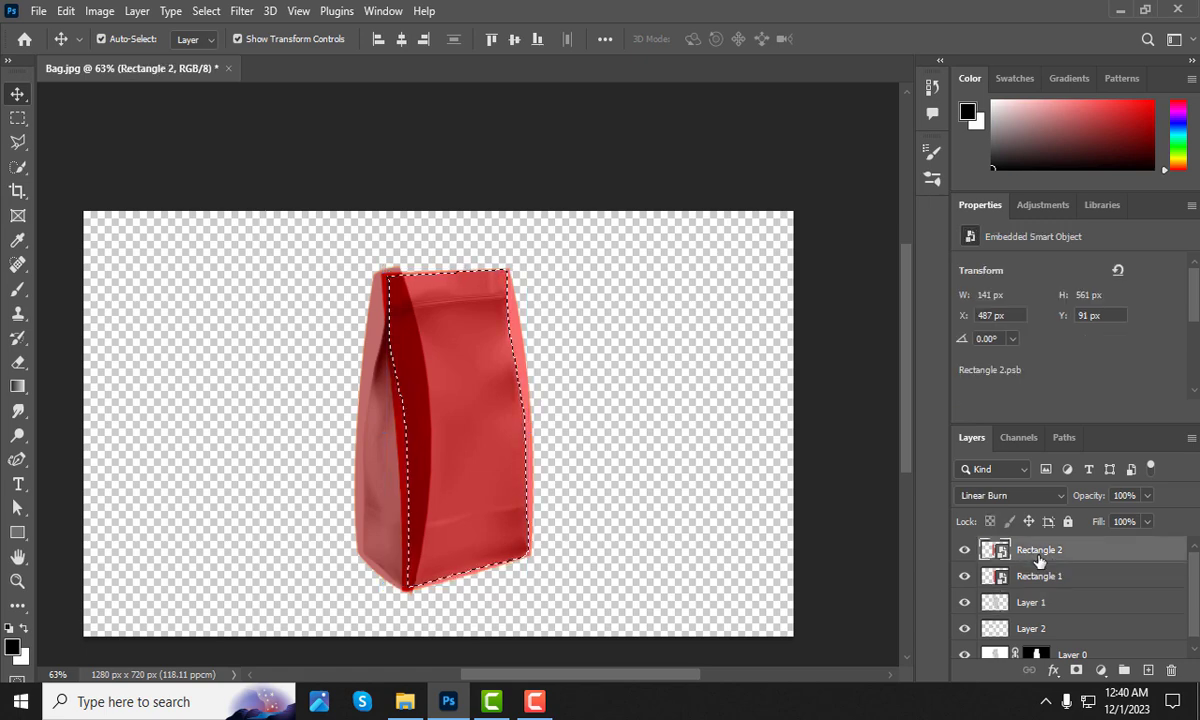
click(1055, 583)
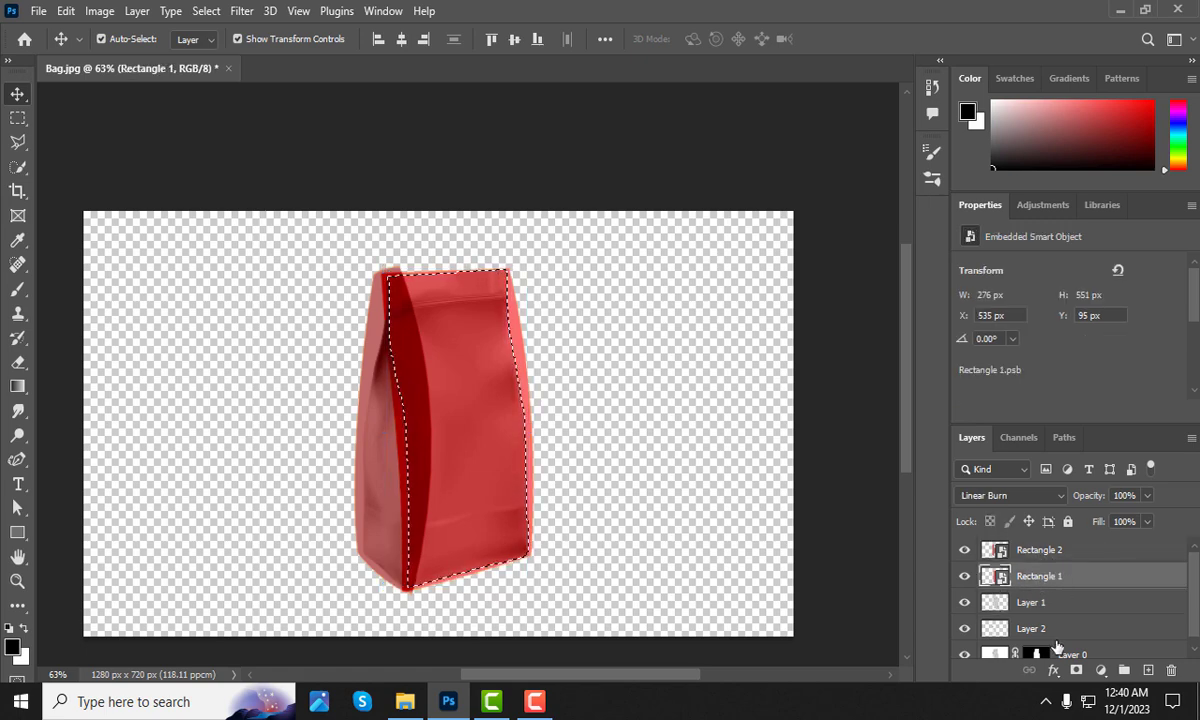
click(1076, 670)
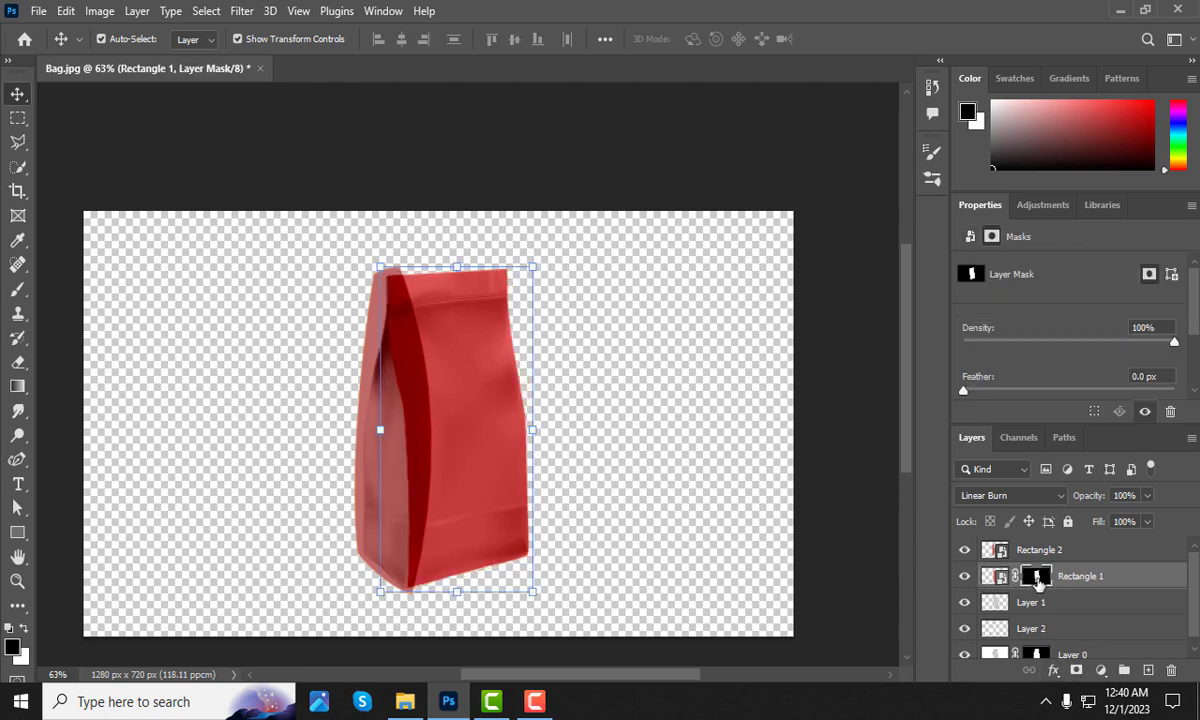
- Load Layer 2's side-panel pixels as a selection with Rectangle 2 active
click(995, 628)
right_click(995, 628)
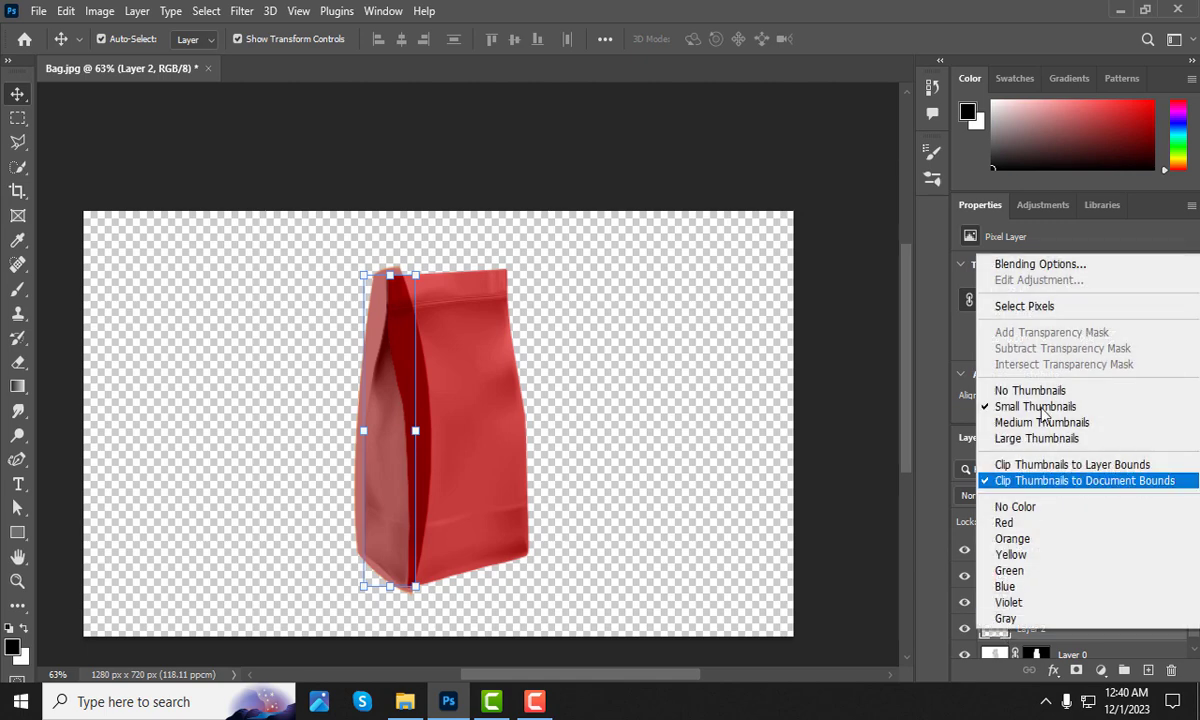
click(1030, 307)
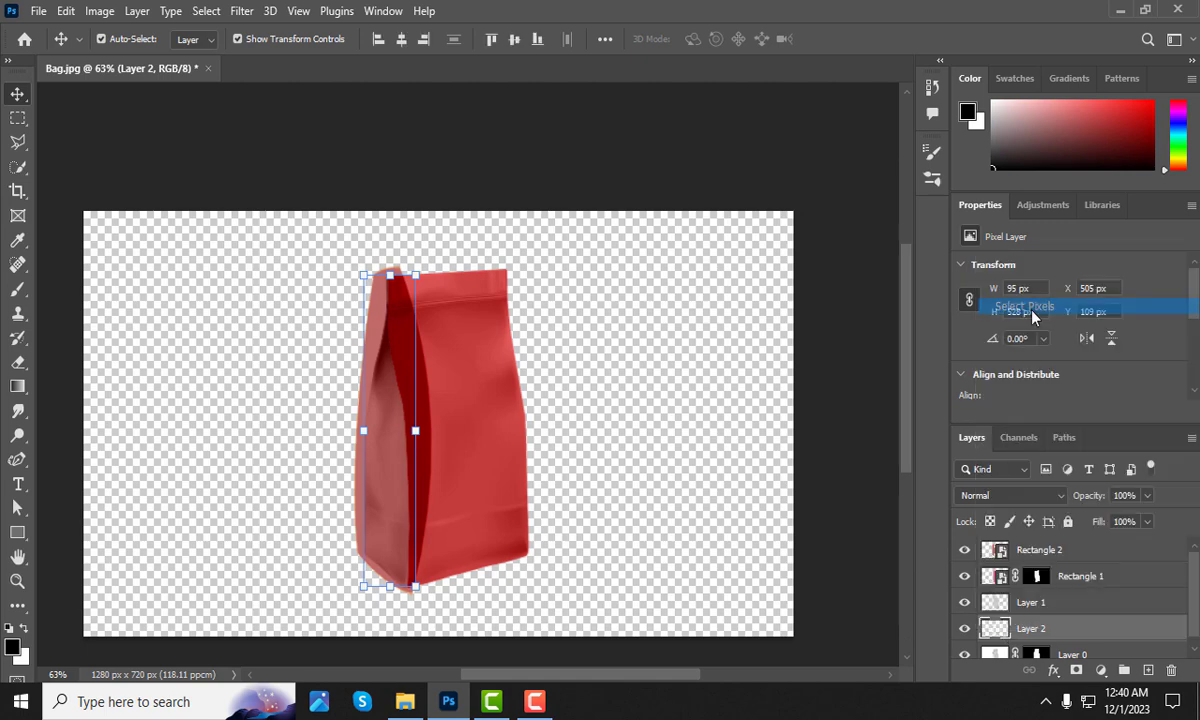
click(1000, 549)
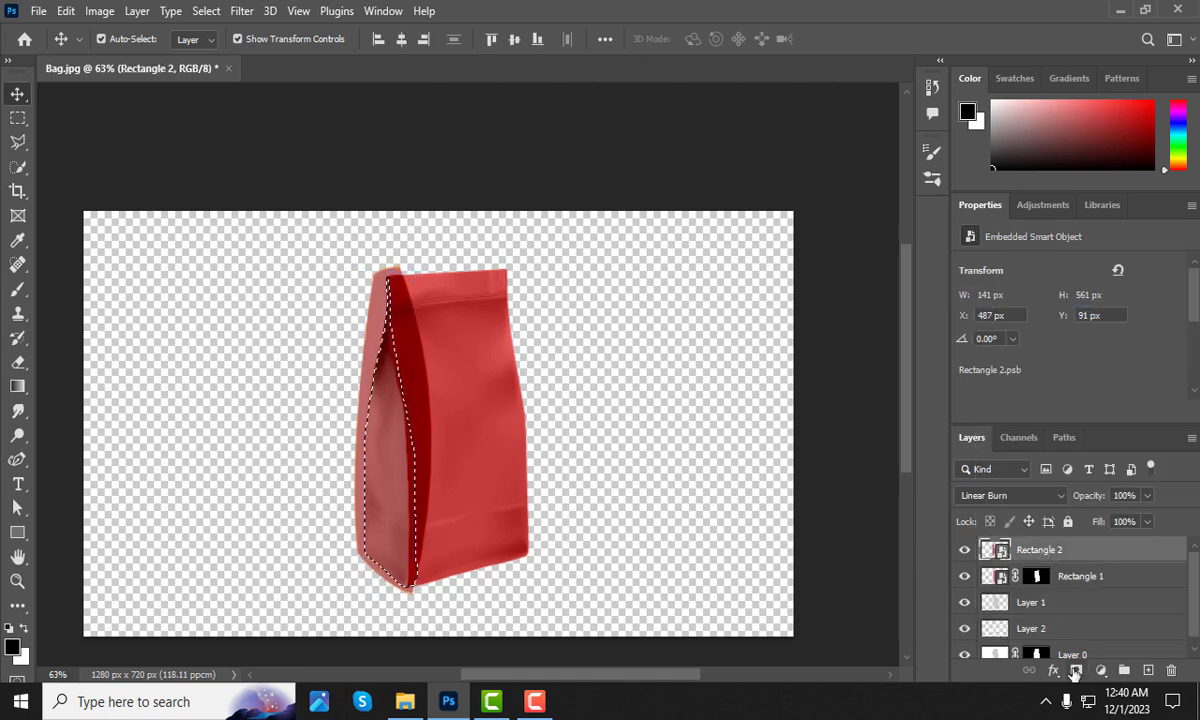
- Mask Rectangle 2 to the bag's side-panel selection
click(1075, 670)
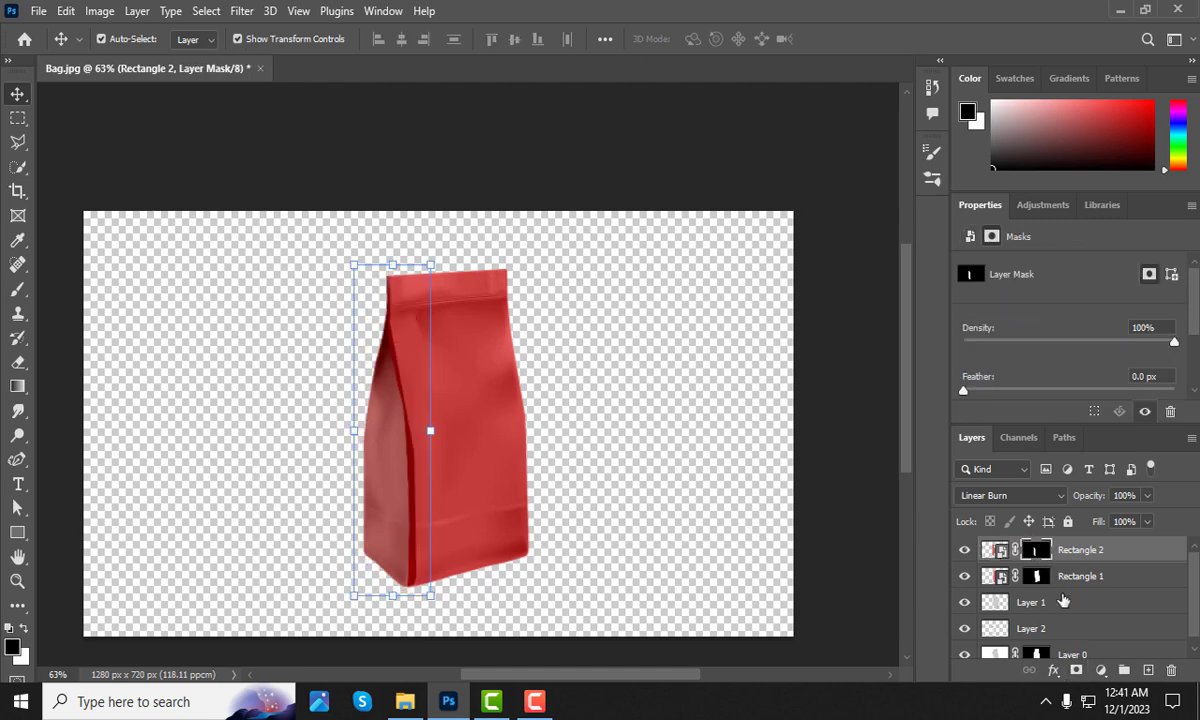
scroll(400, 468, up, 3)
scroll(430, 470, up, 3)
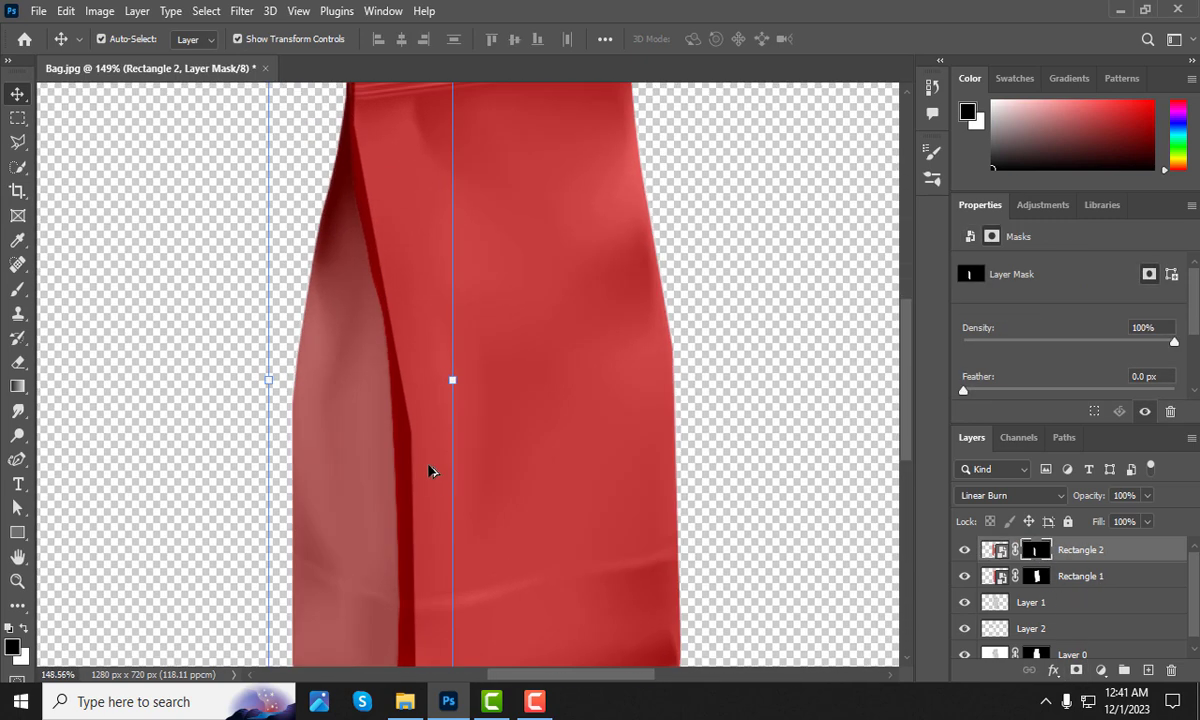
scroll(430, 470, down, 2)
scroll(410, 474, down, 2)
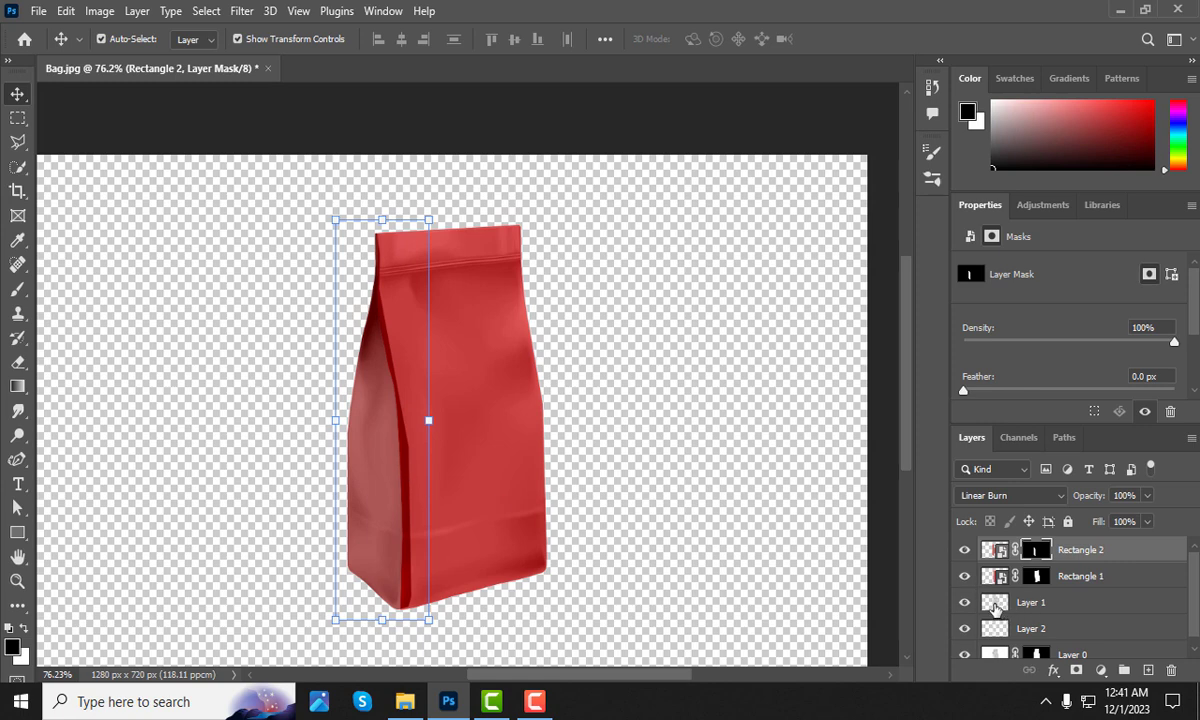
- Load Layer 1's bag outline as a selection and target Rectangle 2's layer mask
click(1000, 605)
right_click(1000, 605)
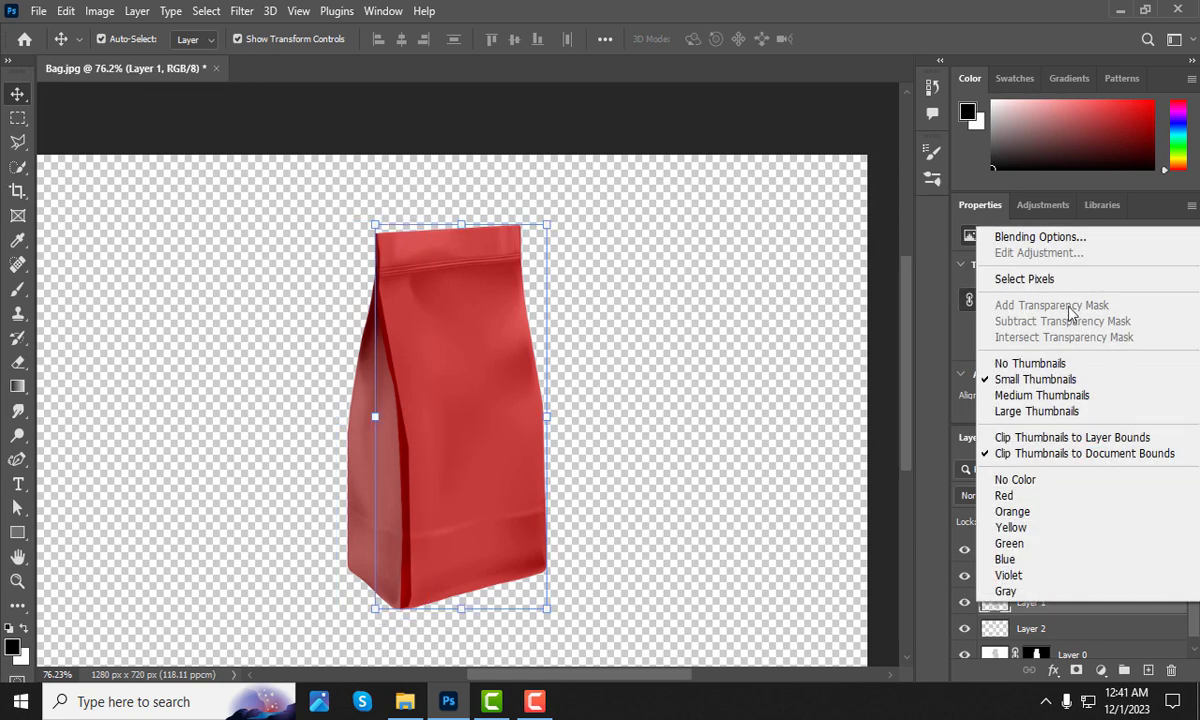
click(1053, 281)
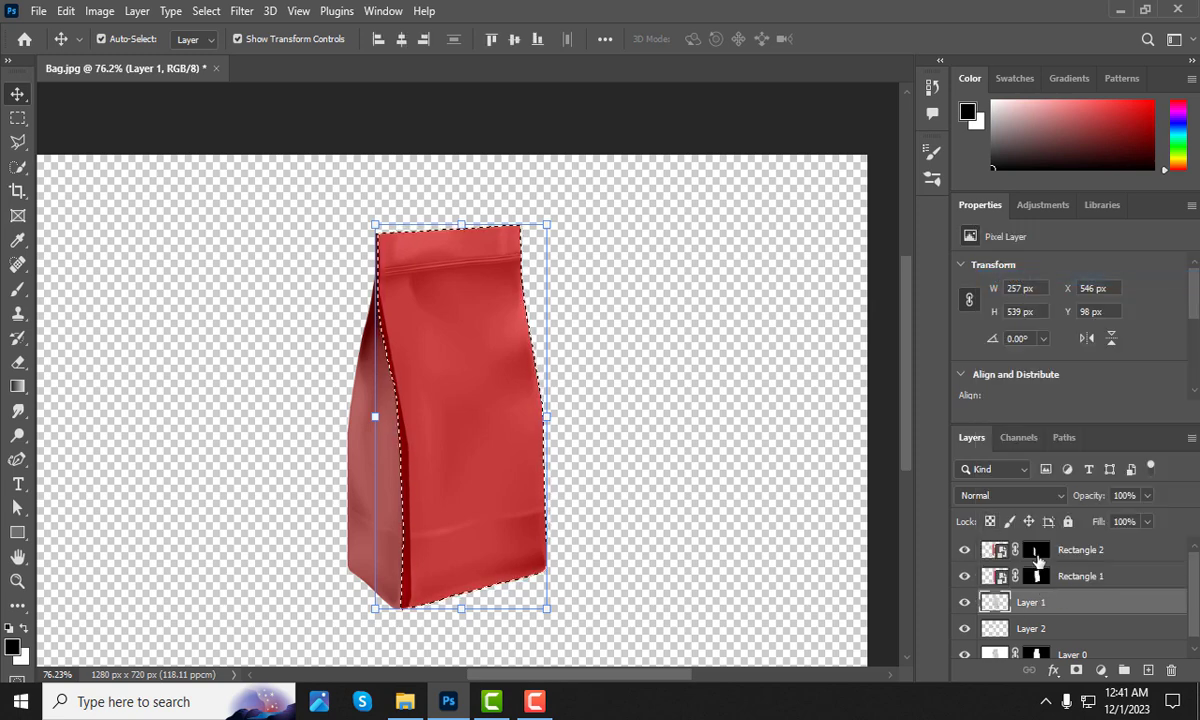
click(1037, 553)
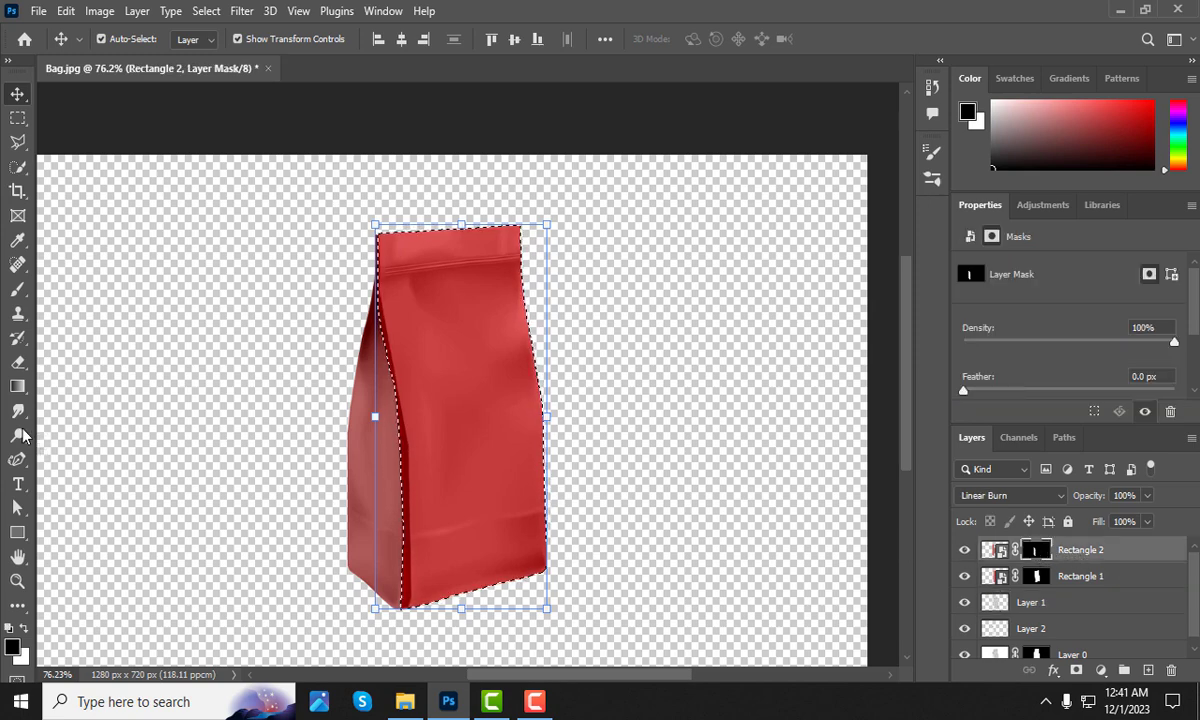
- Try a size-40 brush stroke along the bag's inner edge, then undo it
click(17, 289)
click(95, 289)
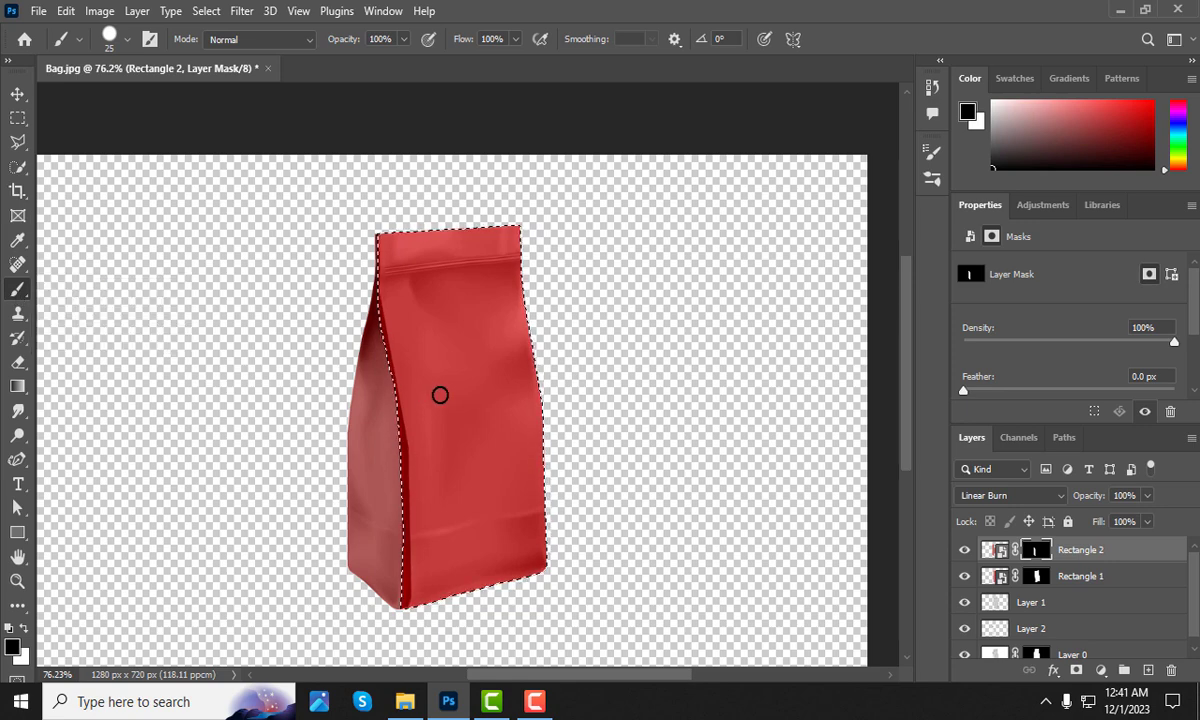
scroll(412, 405, up, 2)
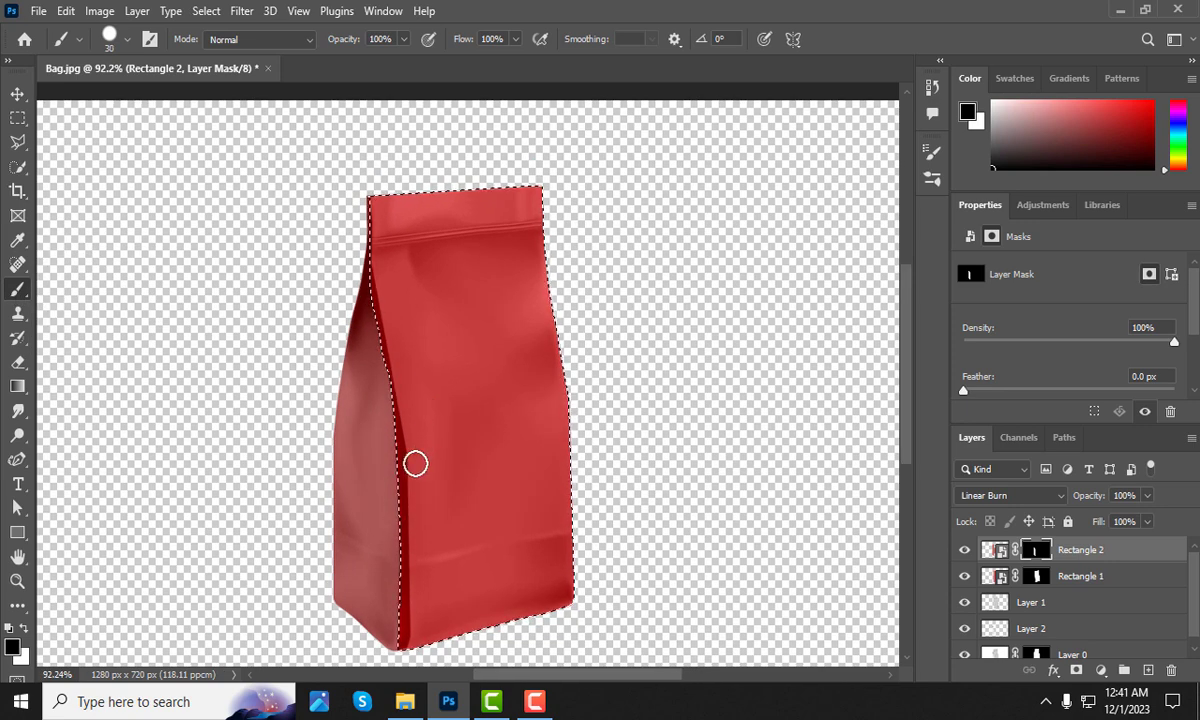
key(bracketright)
key(bracketright)
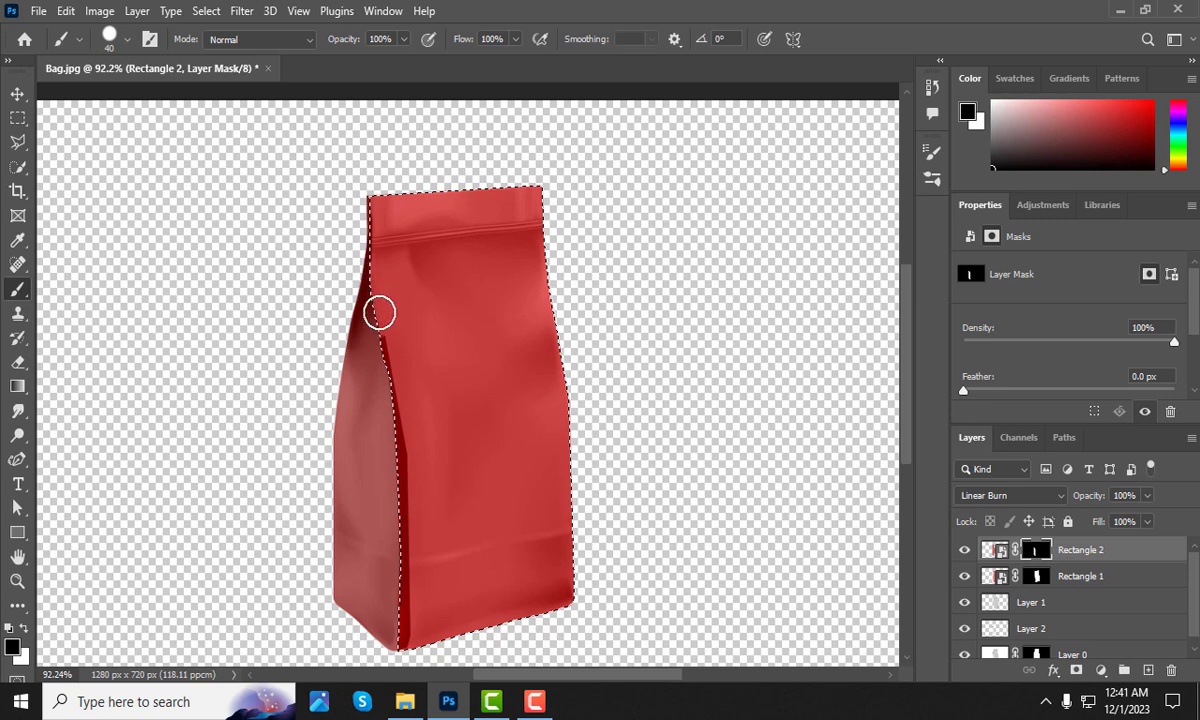
drag(405, 560, 408, 582)
key(ctrl+z)
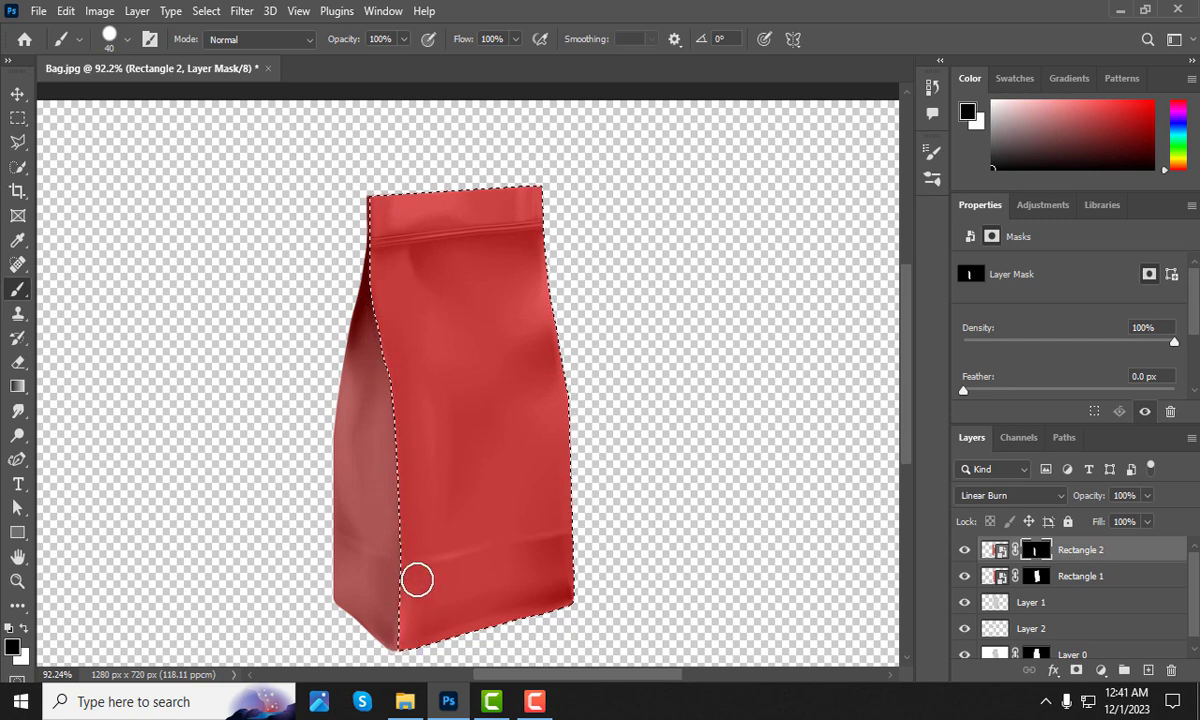
- Drop the selection, return to the Move tool and deselect the active layer
scroll(534, 380, down, 1)
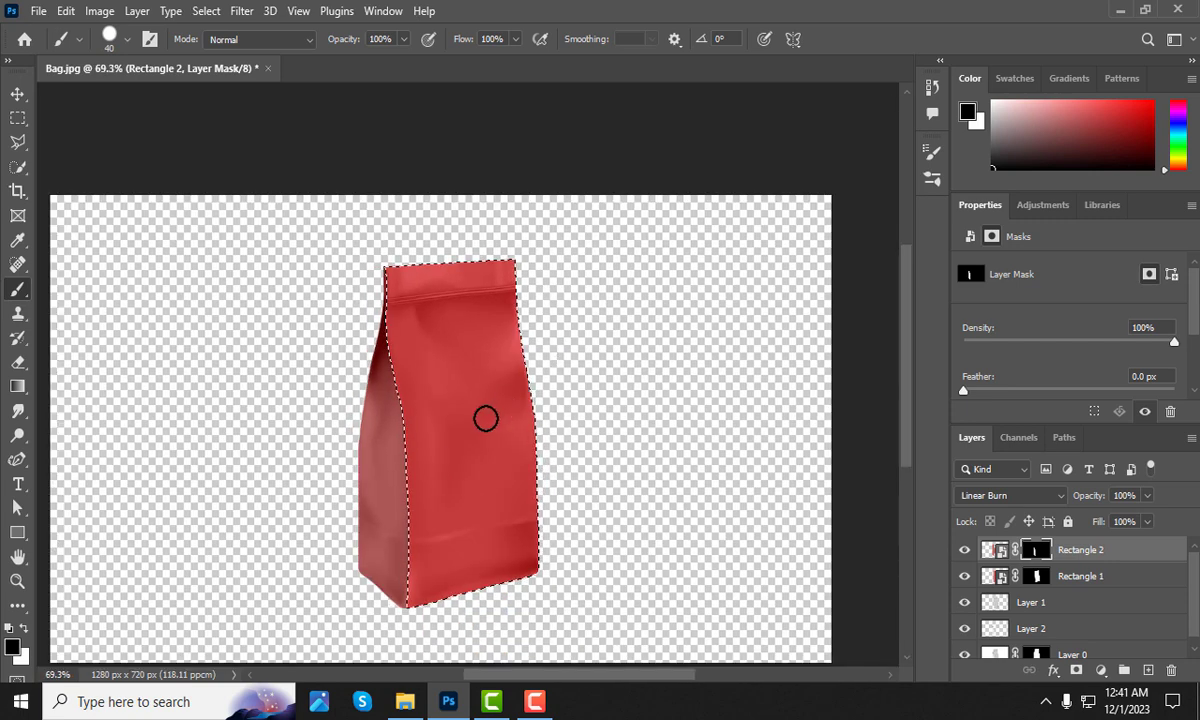
key(ctrl+d)
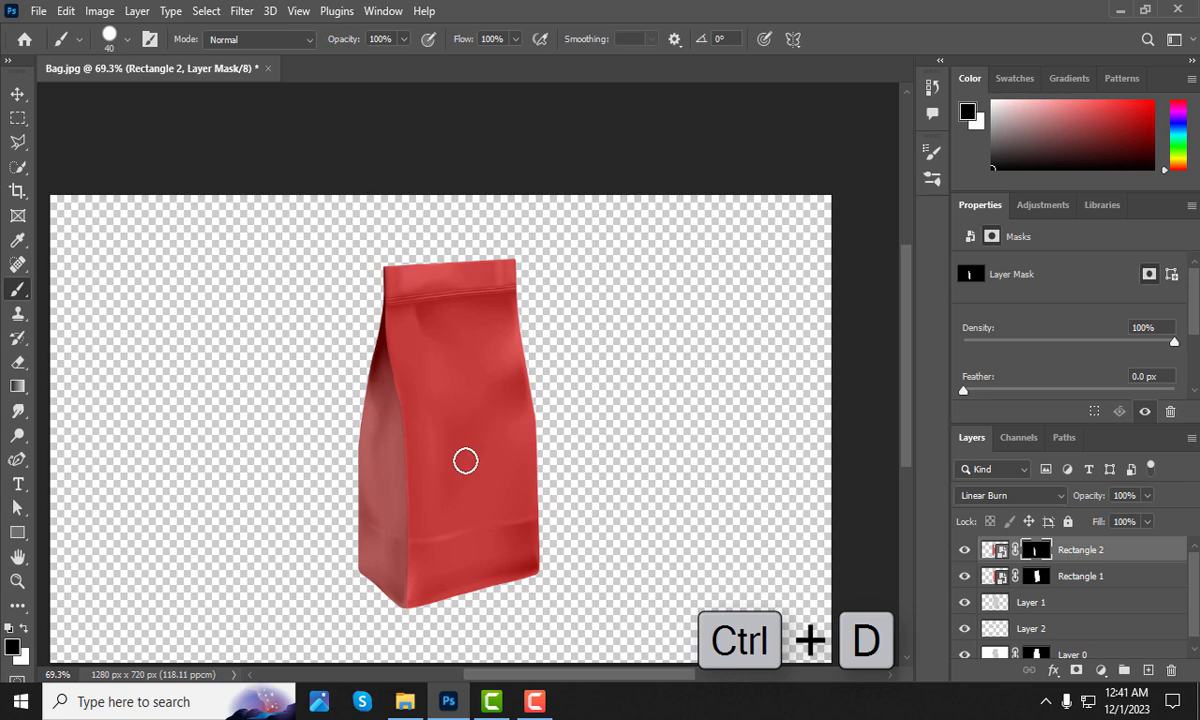
key(v)
click(655, 503)
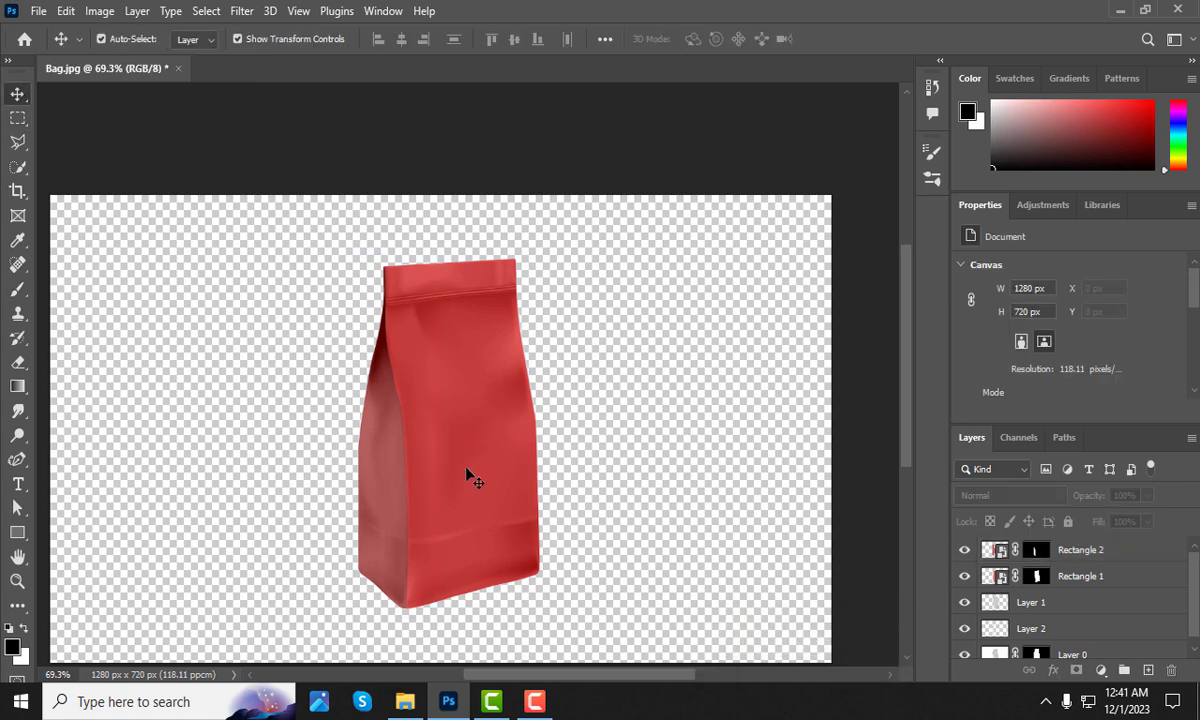
scroll(420, 477, up, 1)
scroll(430, 530, up, 1)
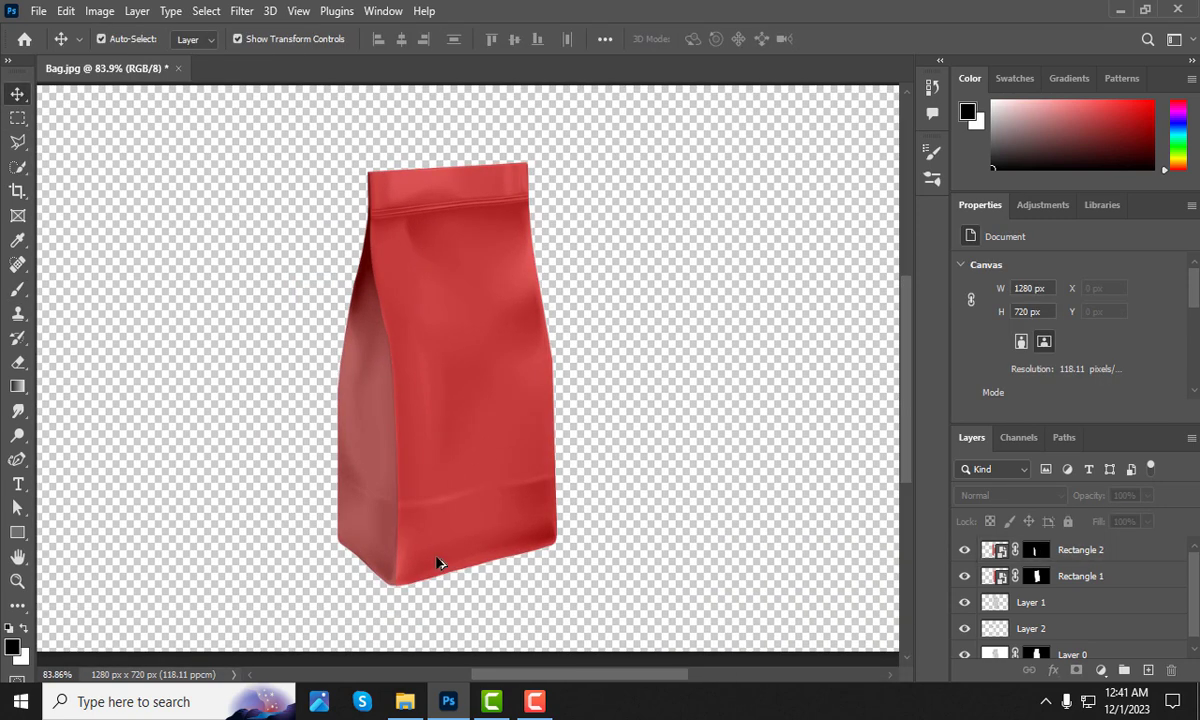
- Open Rectangle 2's smart object contents as the Rectangle 2.psb document
scroll(437, 563, down, 1)
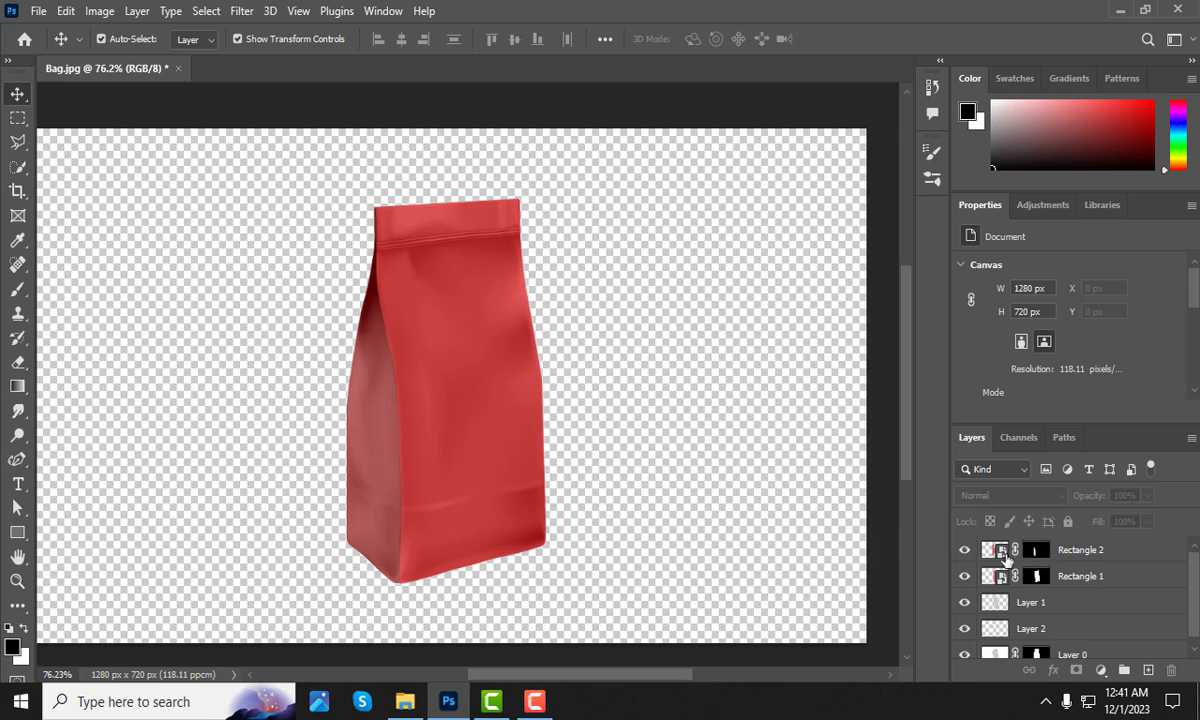
click(1004, 558)
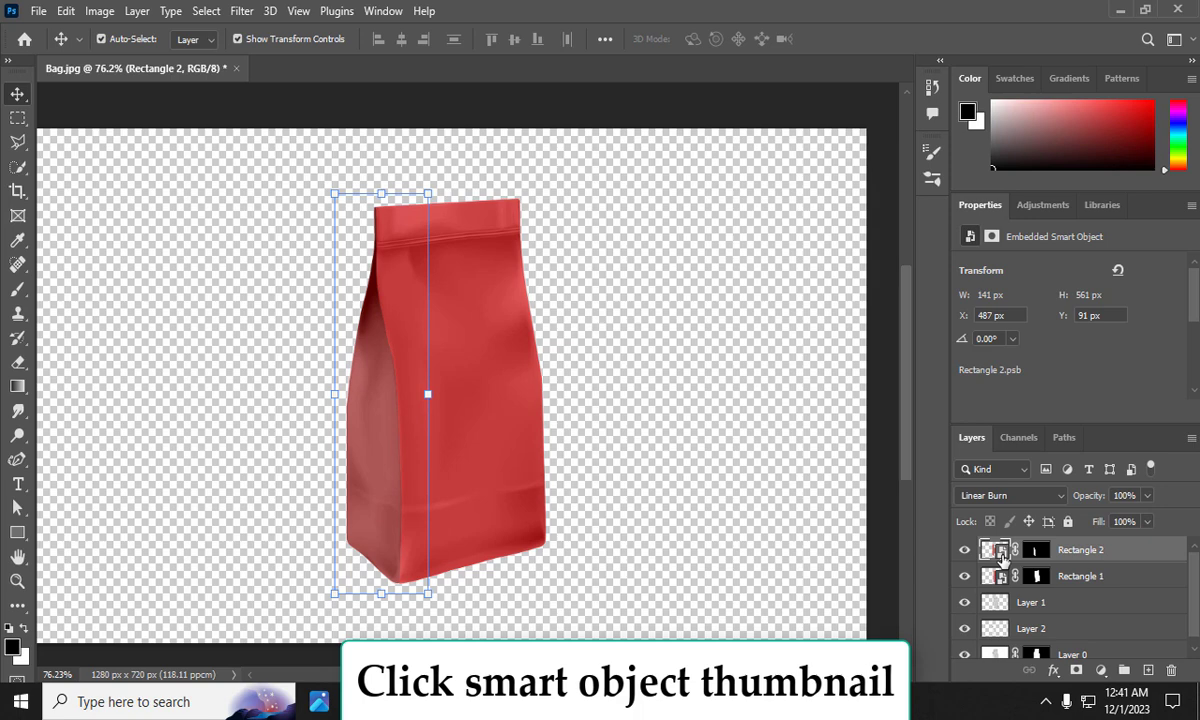
double_click(1003, 557)
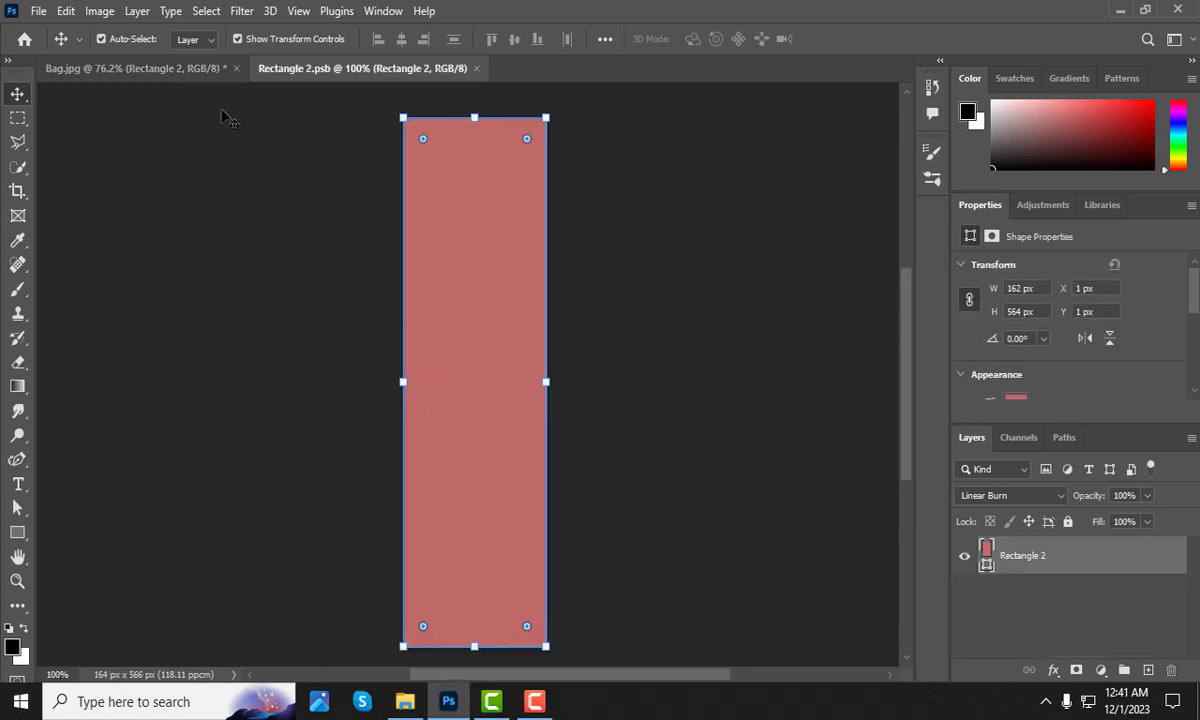
click(38, 12)
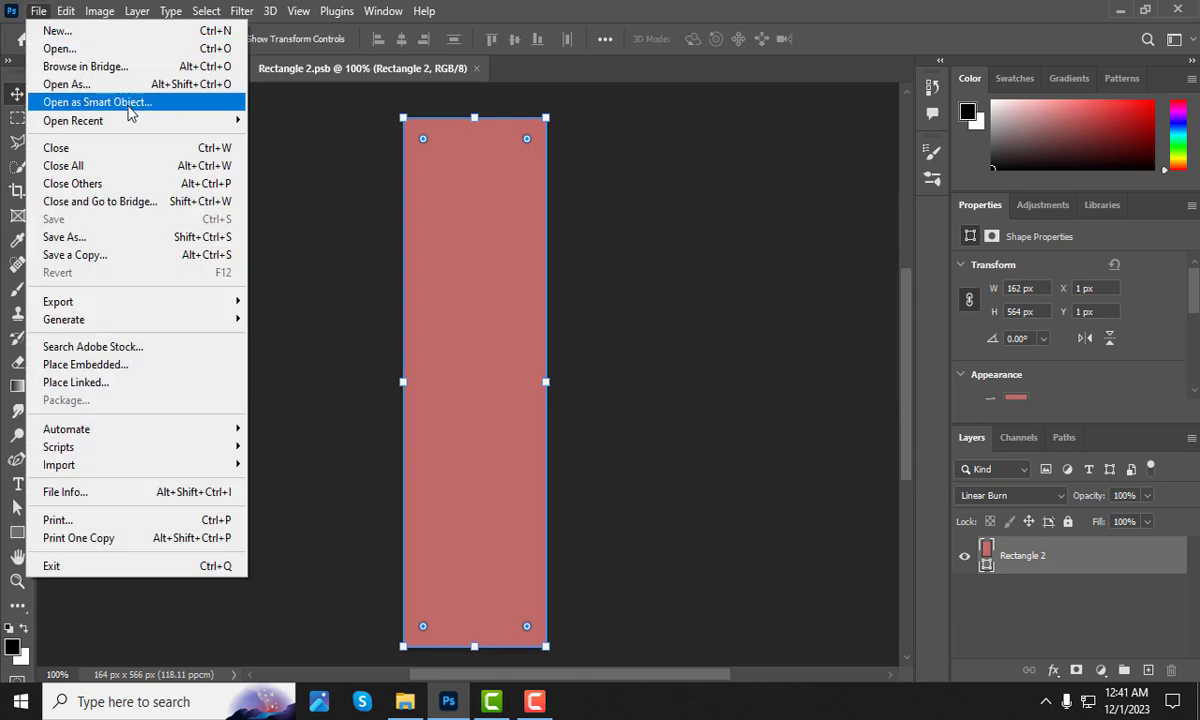
- Place 26182.jpg as an embedded image in Rectangle 2.psb and move it lower
click(154, 369)
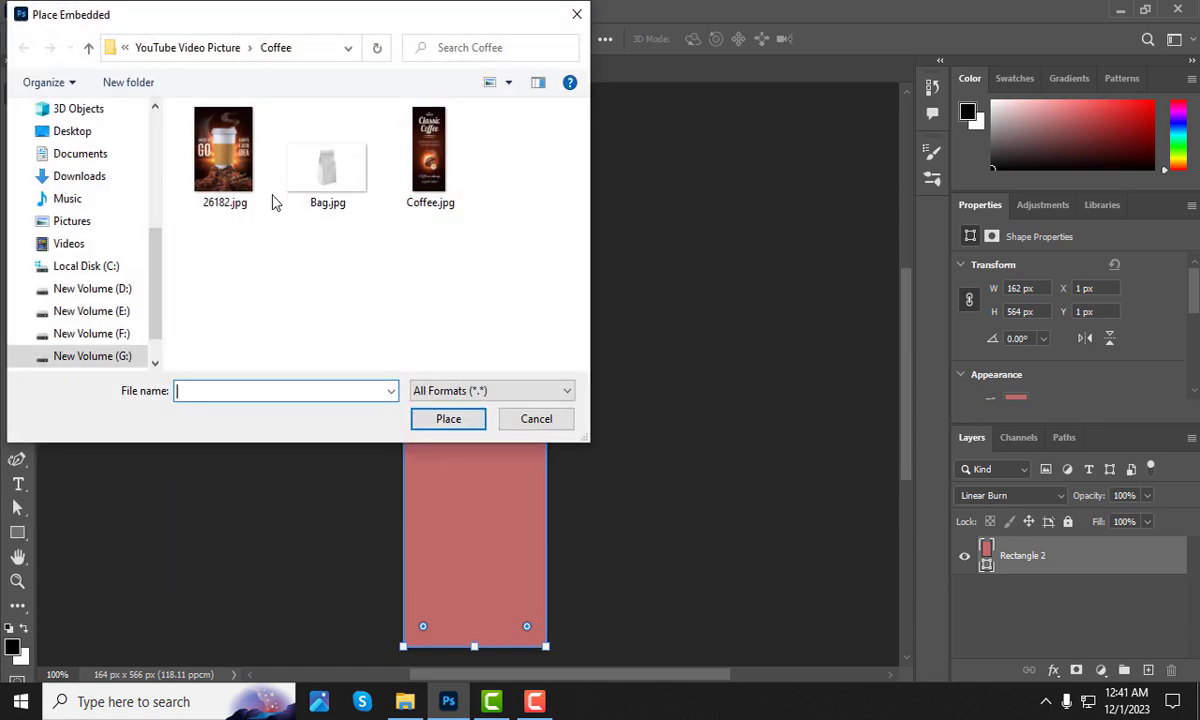
click(245, 180)
click(441, 421)
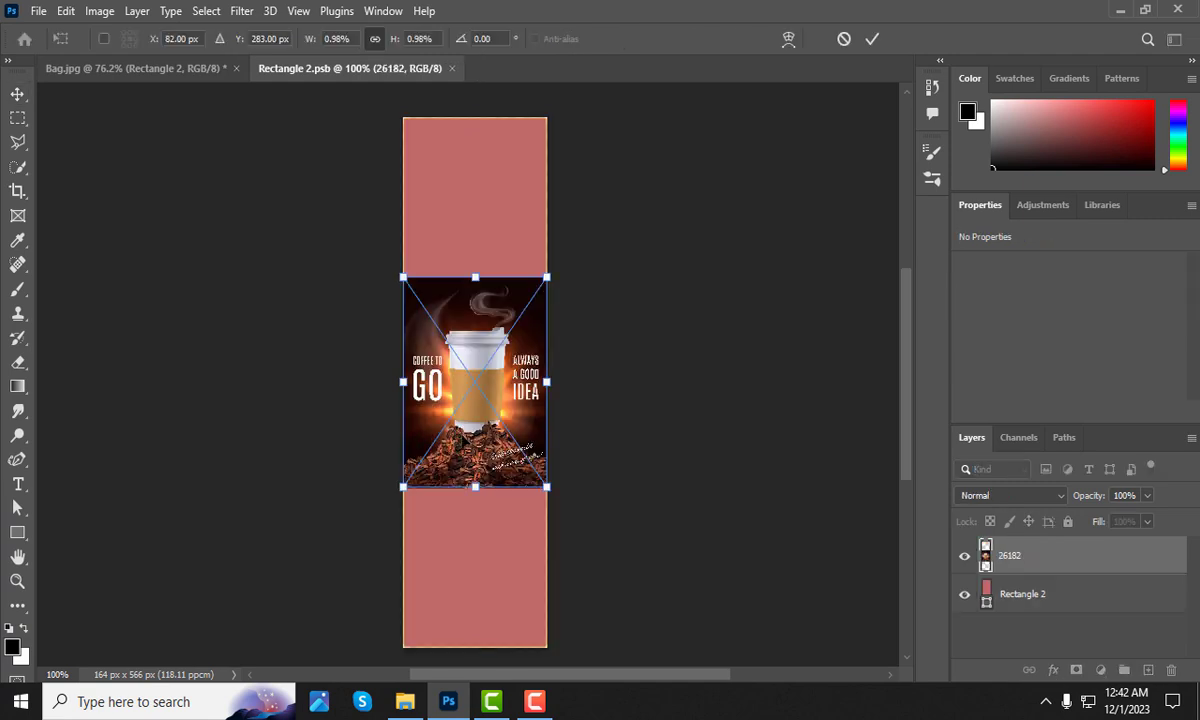
drag(478, 444, 482, 468)
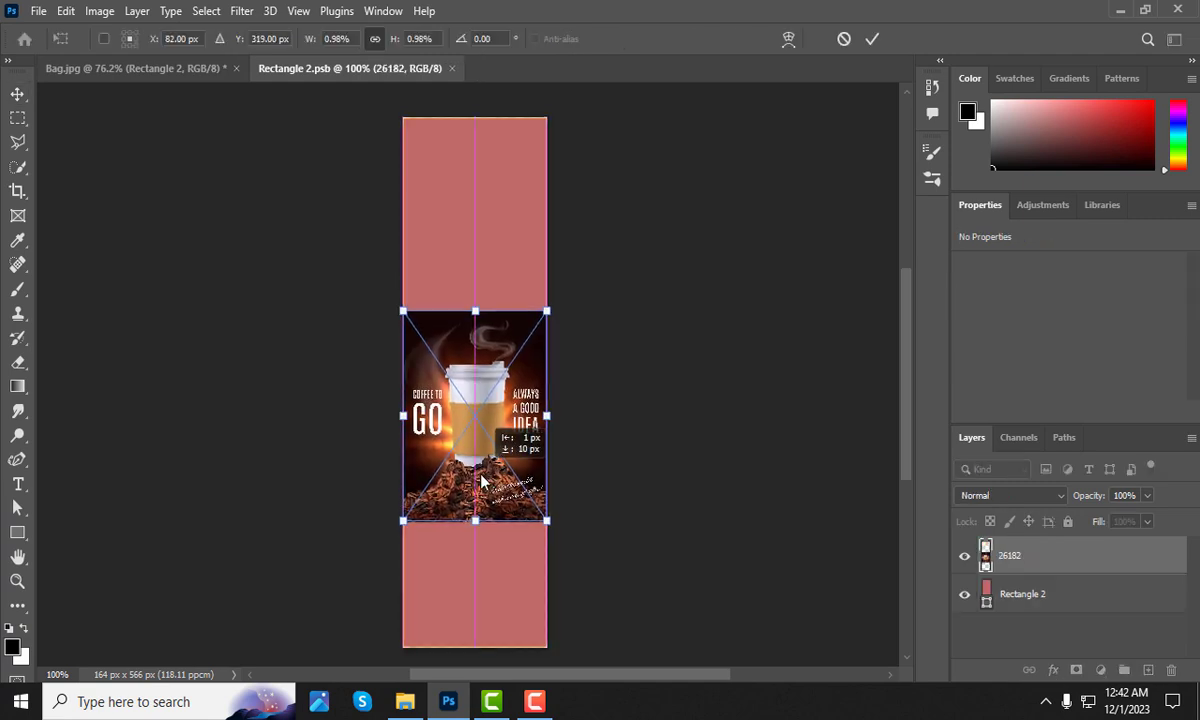
drag(480, 466, 503, 438)
right_click(503, 438)
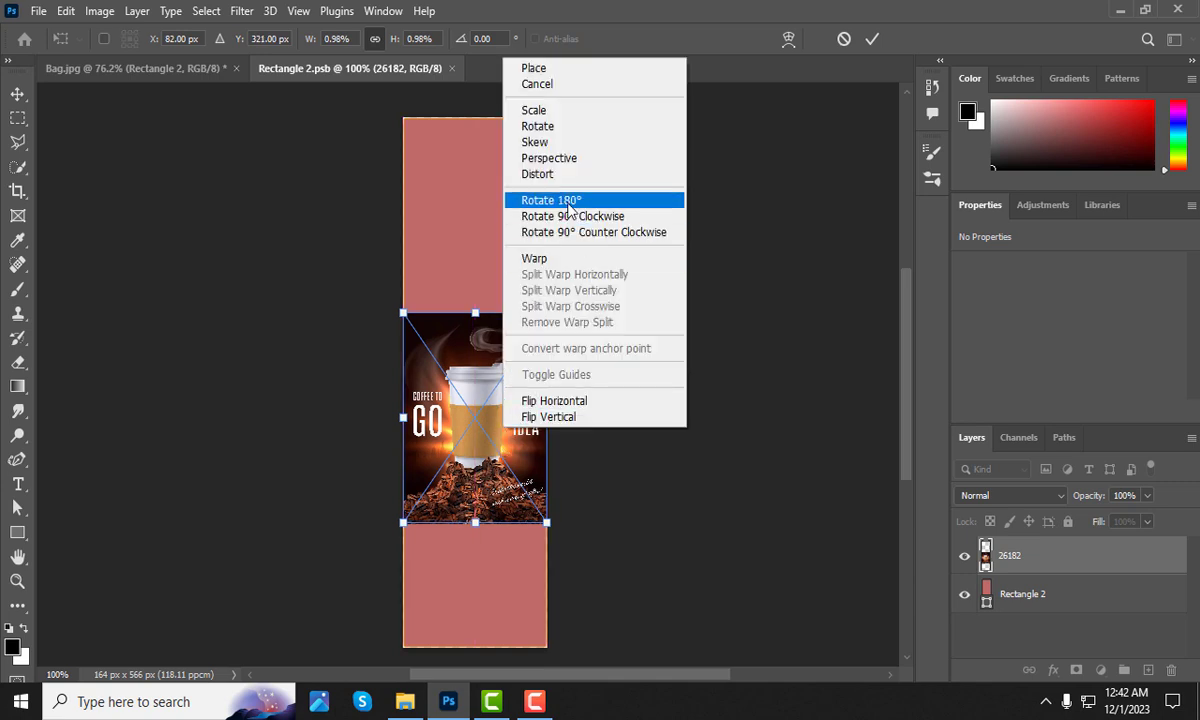
click(570, 174)
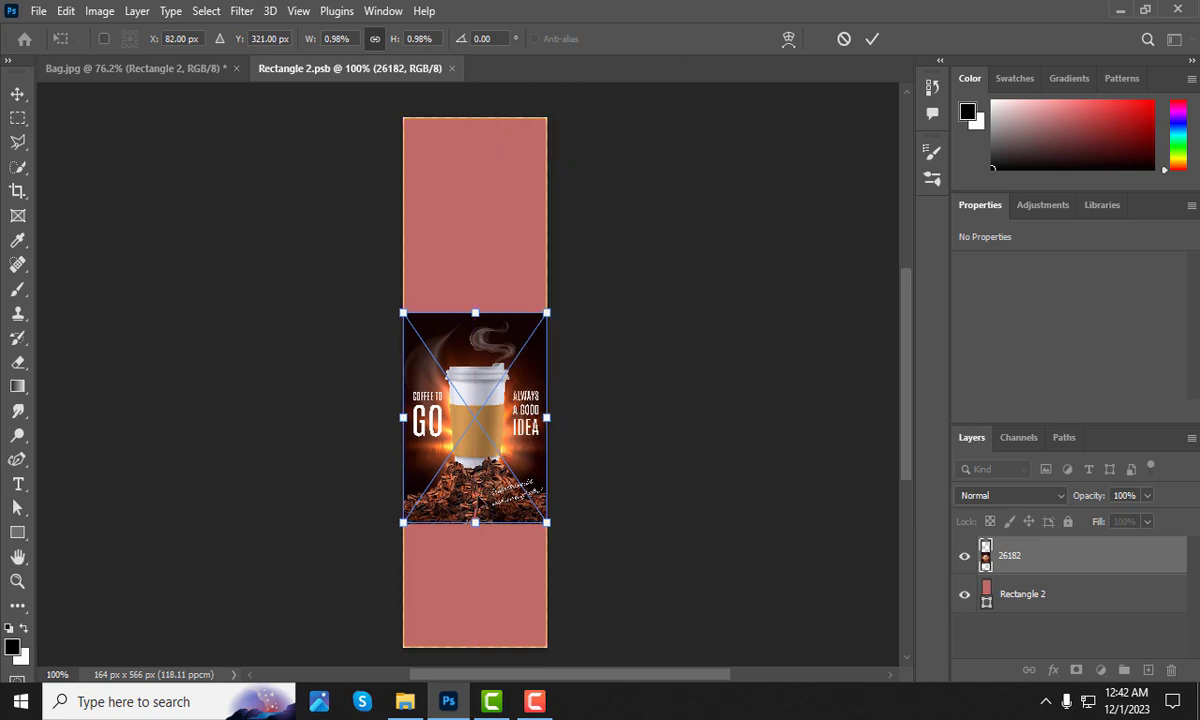
- Stretch the coffee poster over the strip's lower two-thirds and commit the transform
drag(479, 502, 480, 557)
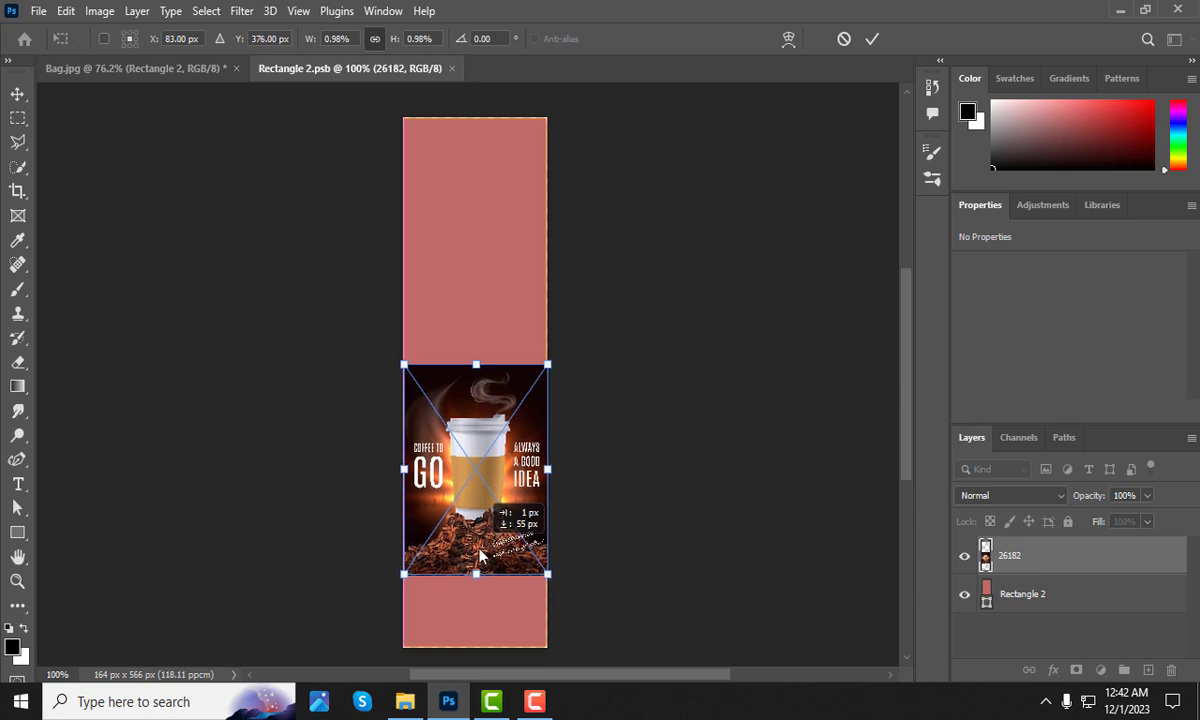
drag(476, 574, 476, 647)
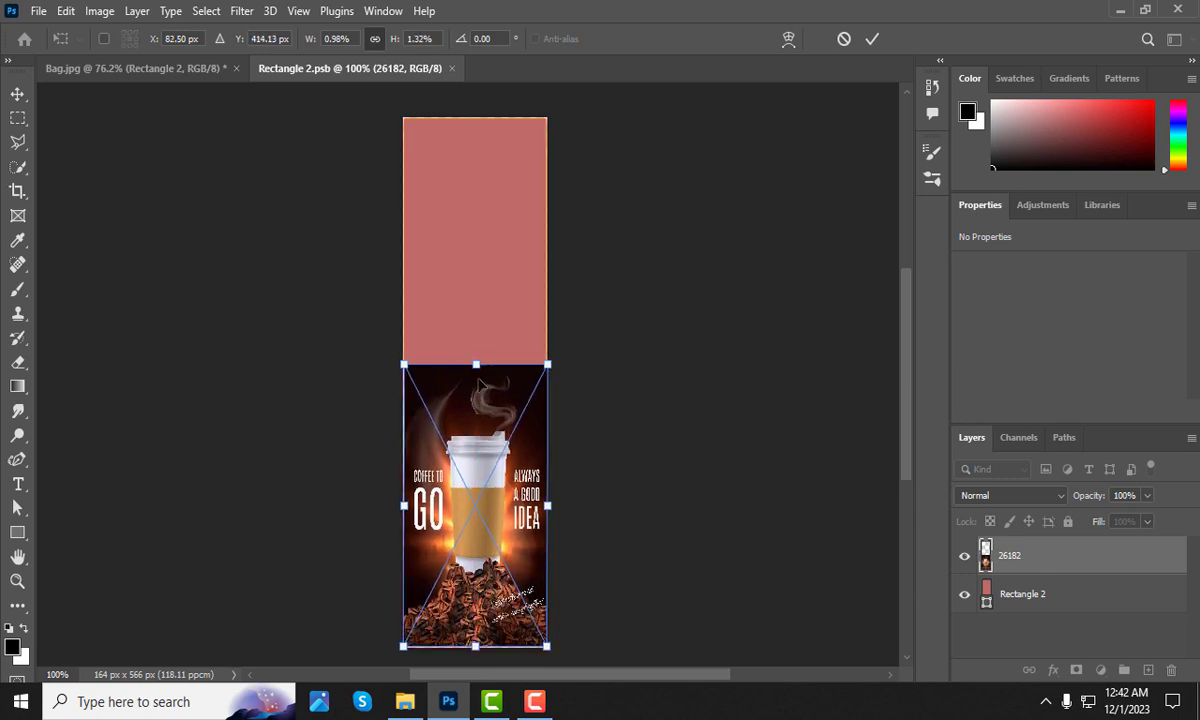
drag(477, 368, 476, 347)
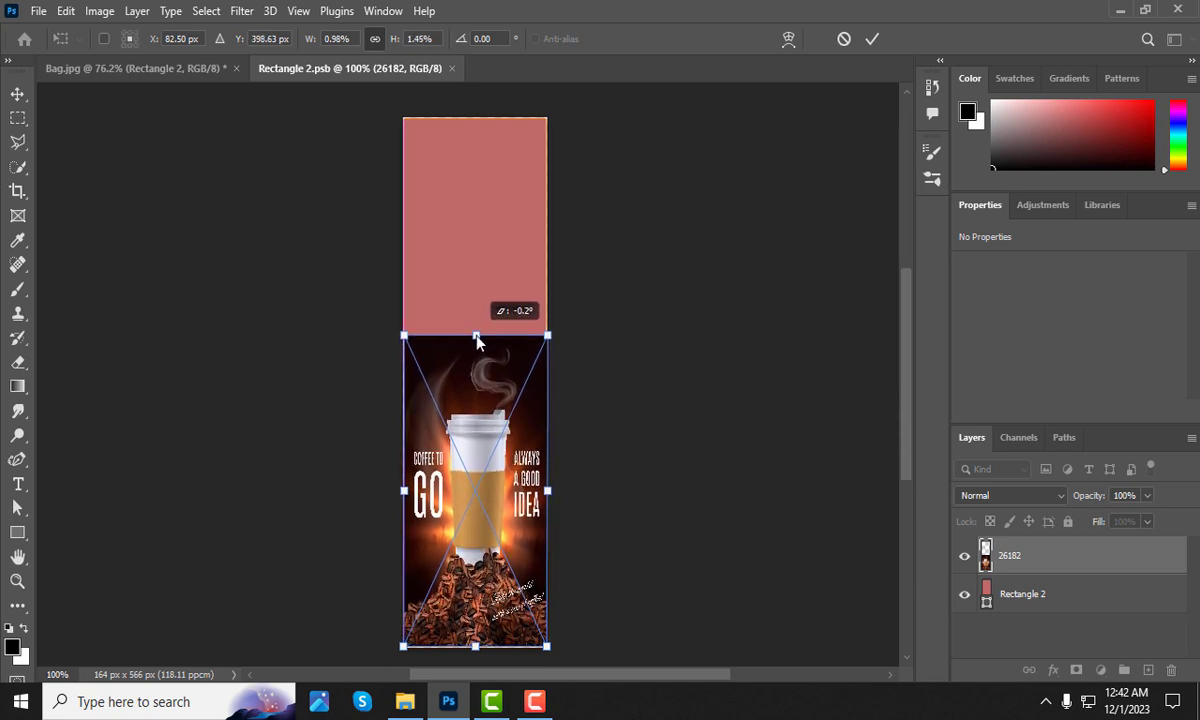
drag(476, 347, 476, 339)
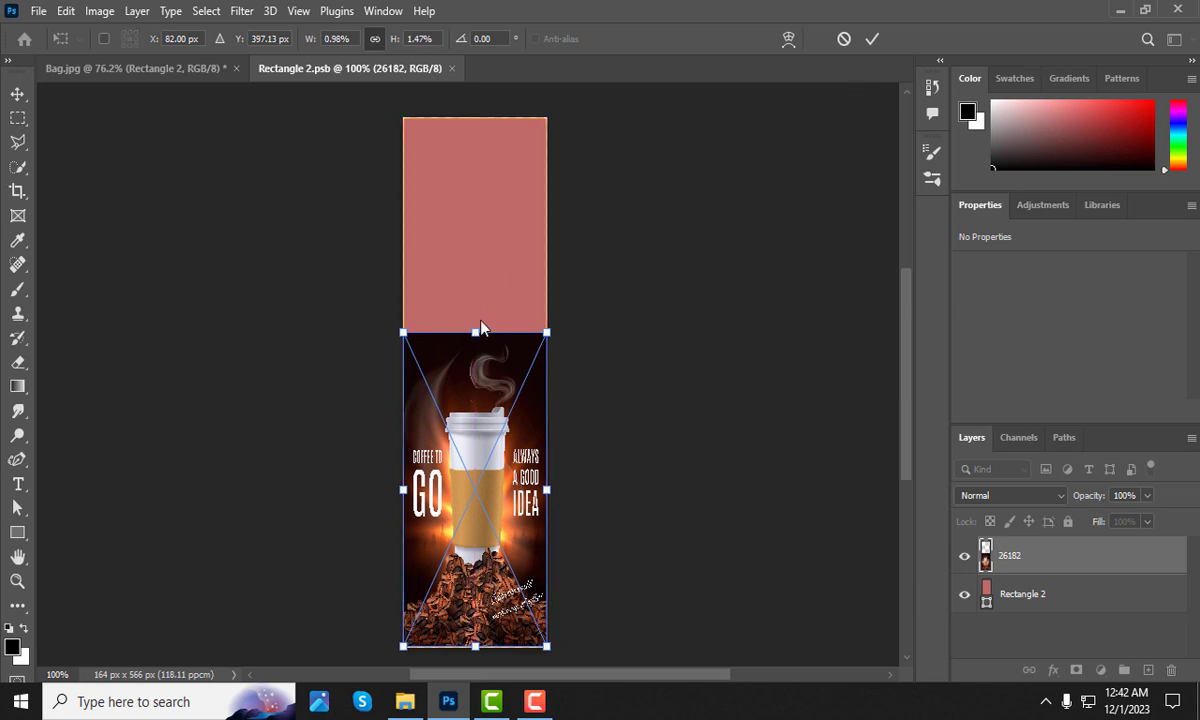
drag(475, 334, 476, 327)
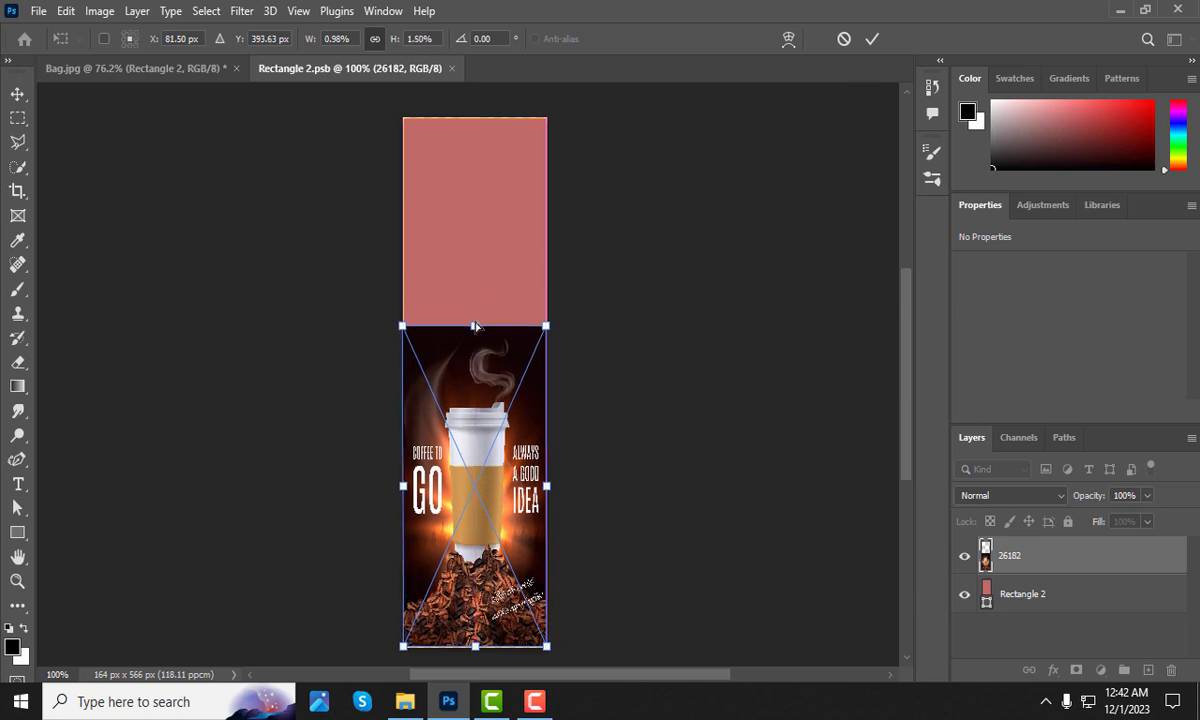
click(871, 39)
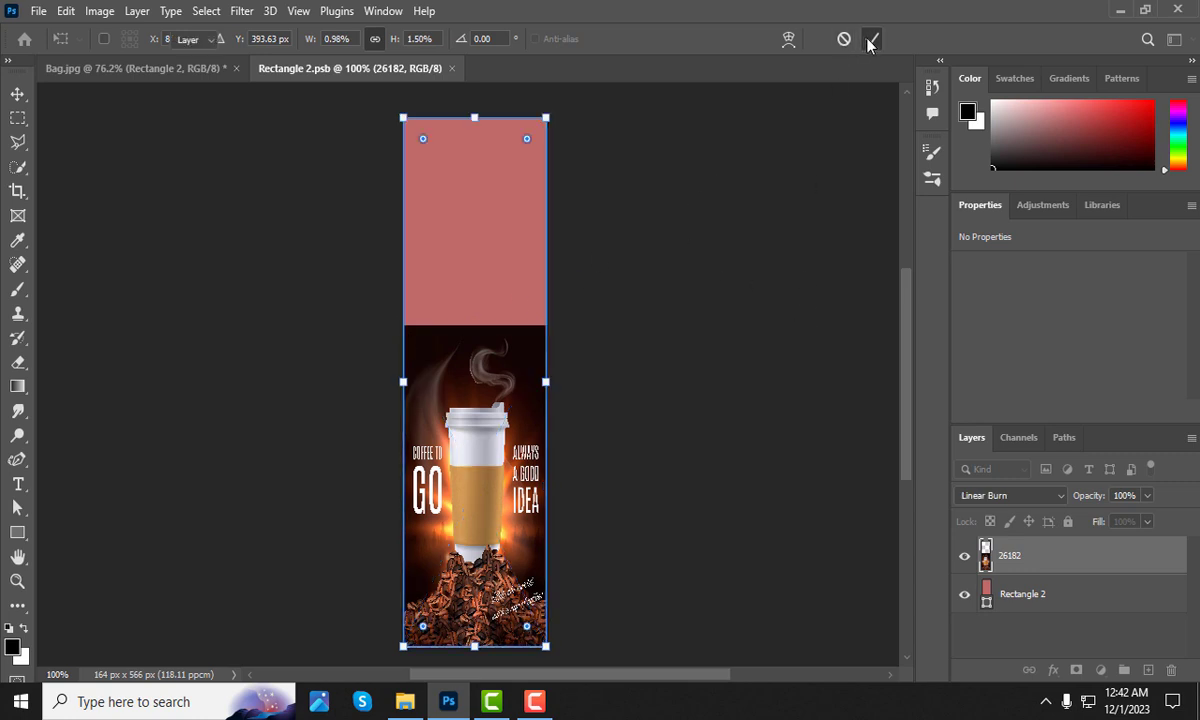
- Add a #120403 solid colour fill, save Rectangle 2.psb and return to Bag.jpg
click(1058, 595)
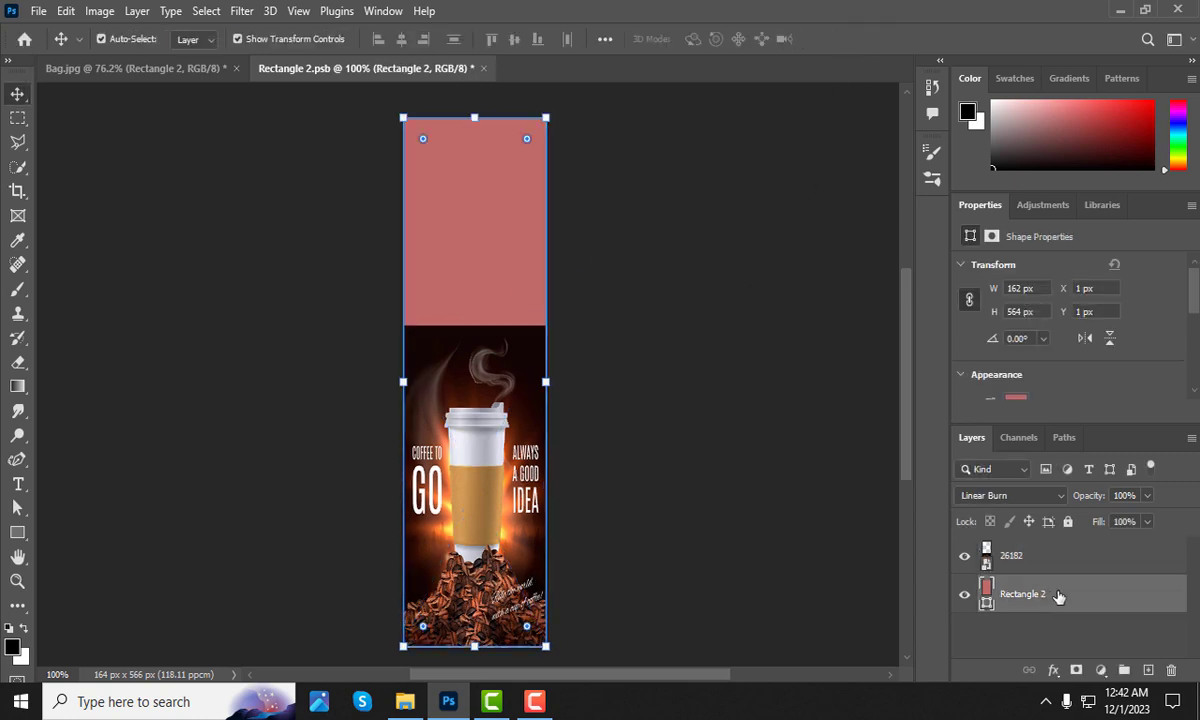
click(1101, 670)
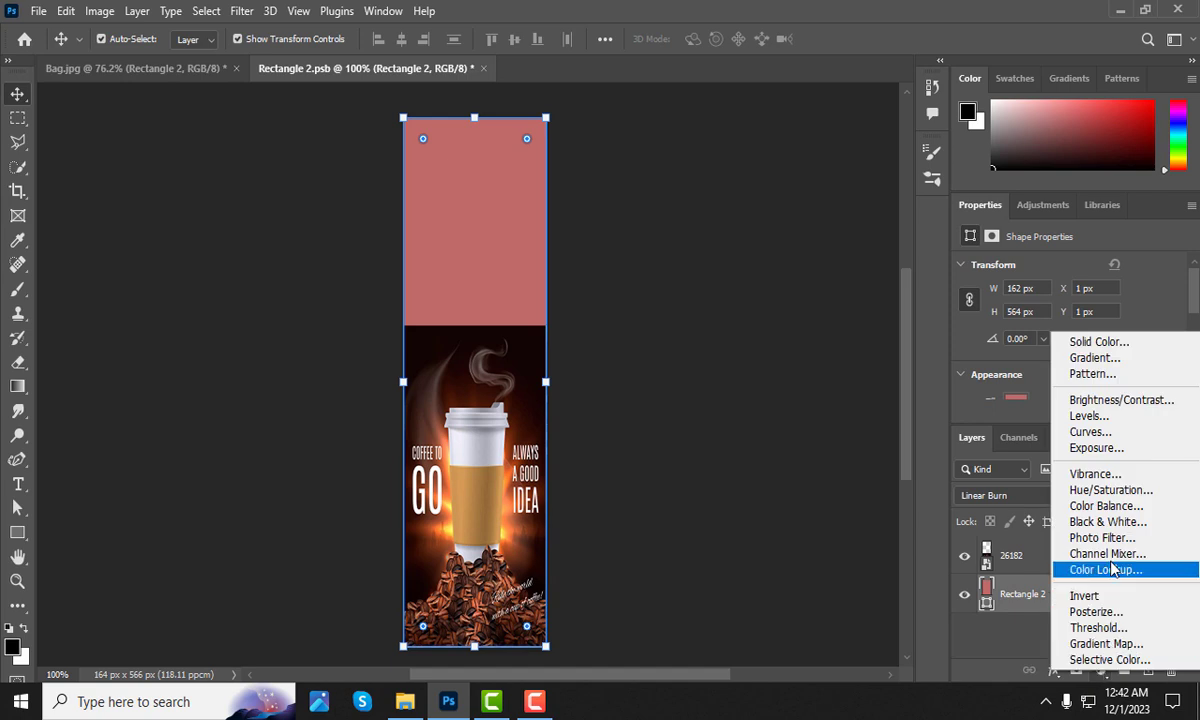
click(1096, 345)
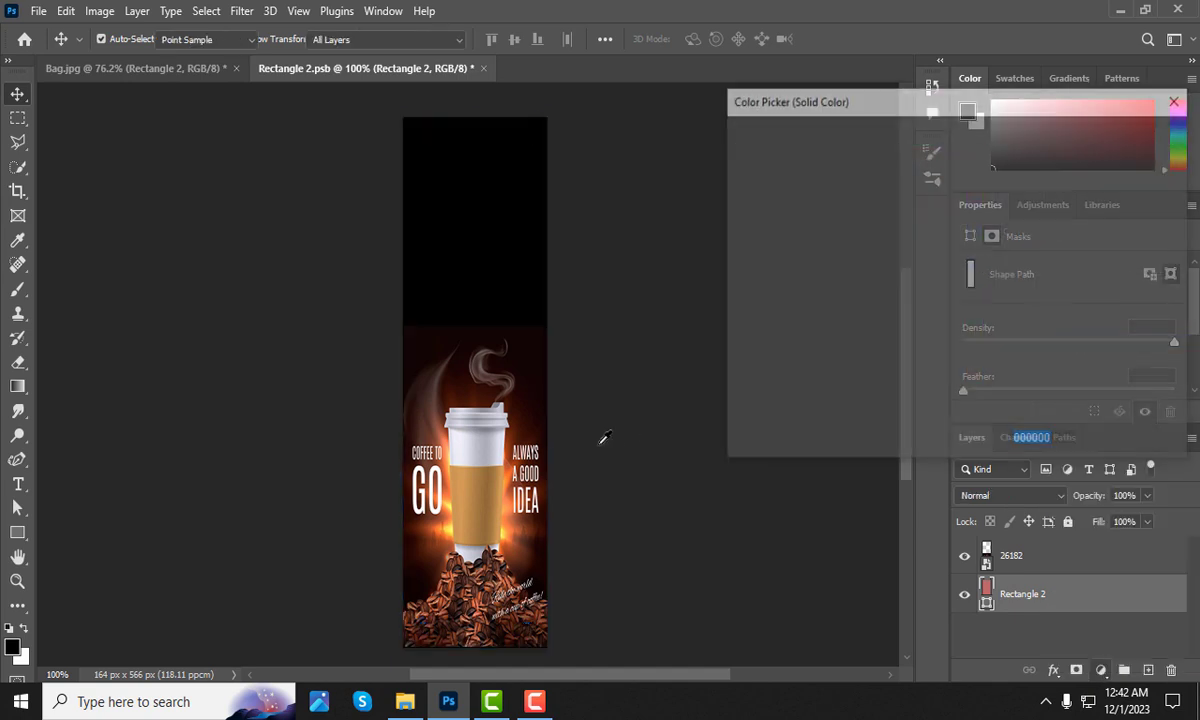
click(428, 346)
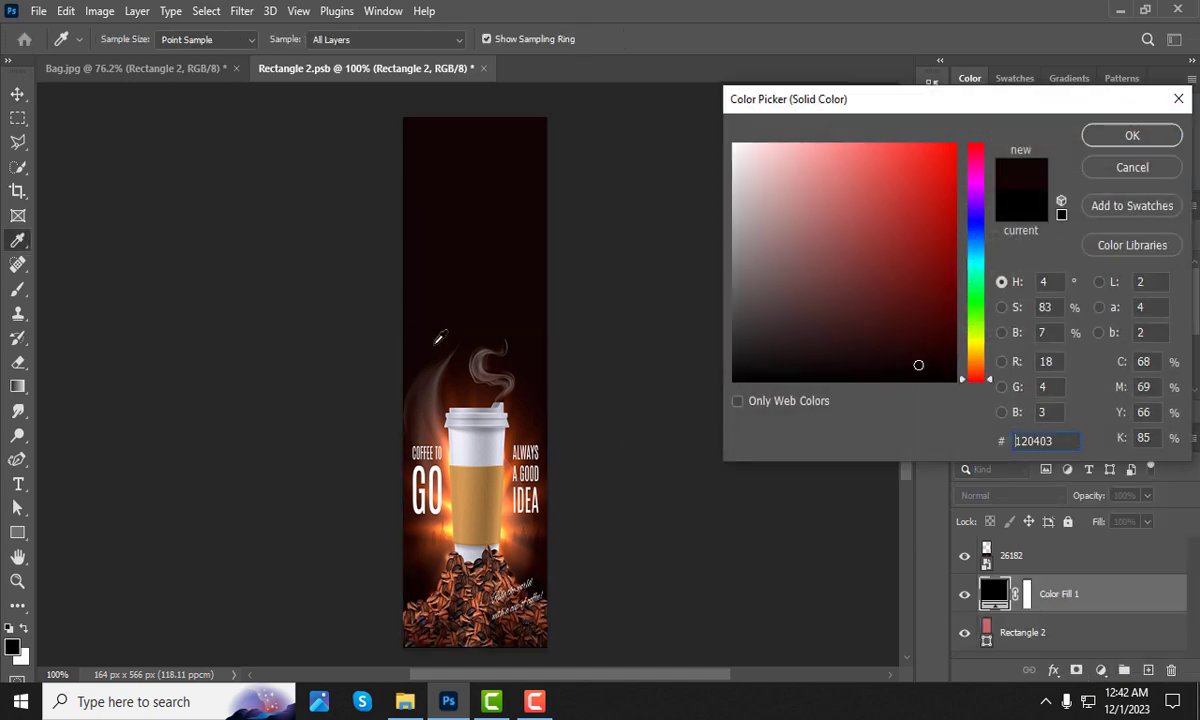
click(437, 337)
click(1131, 136)
key(ctrl+s)
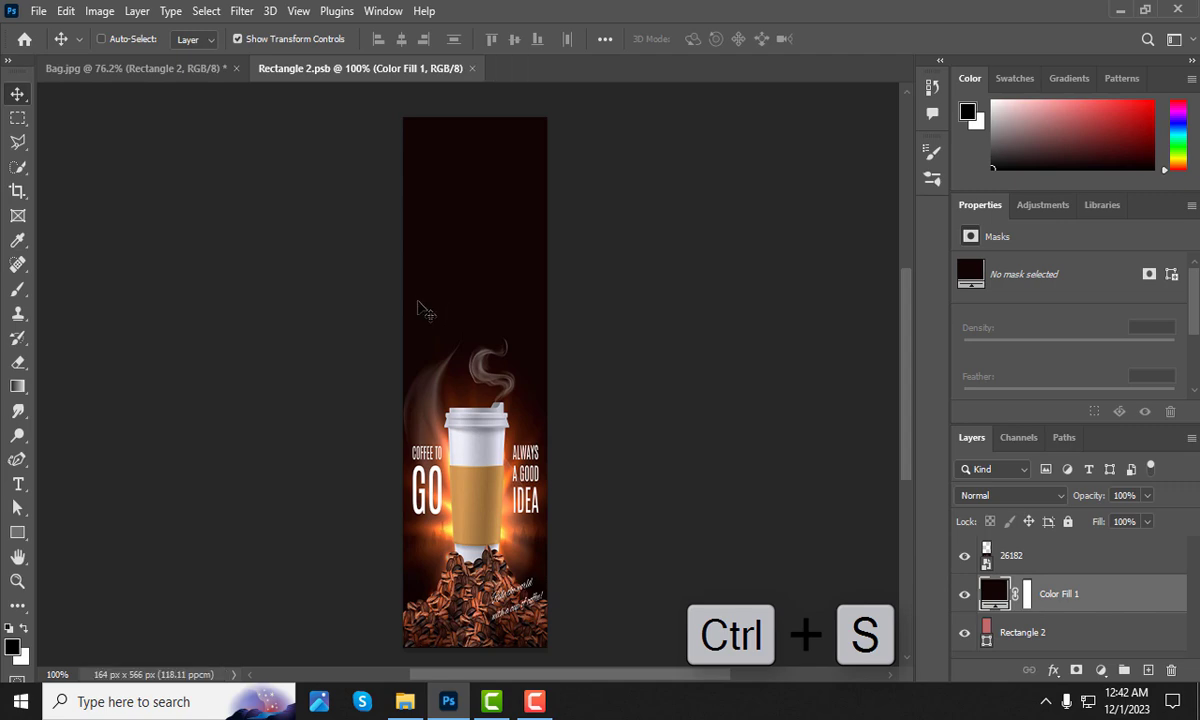
click(174, 69)
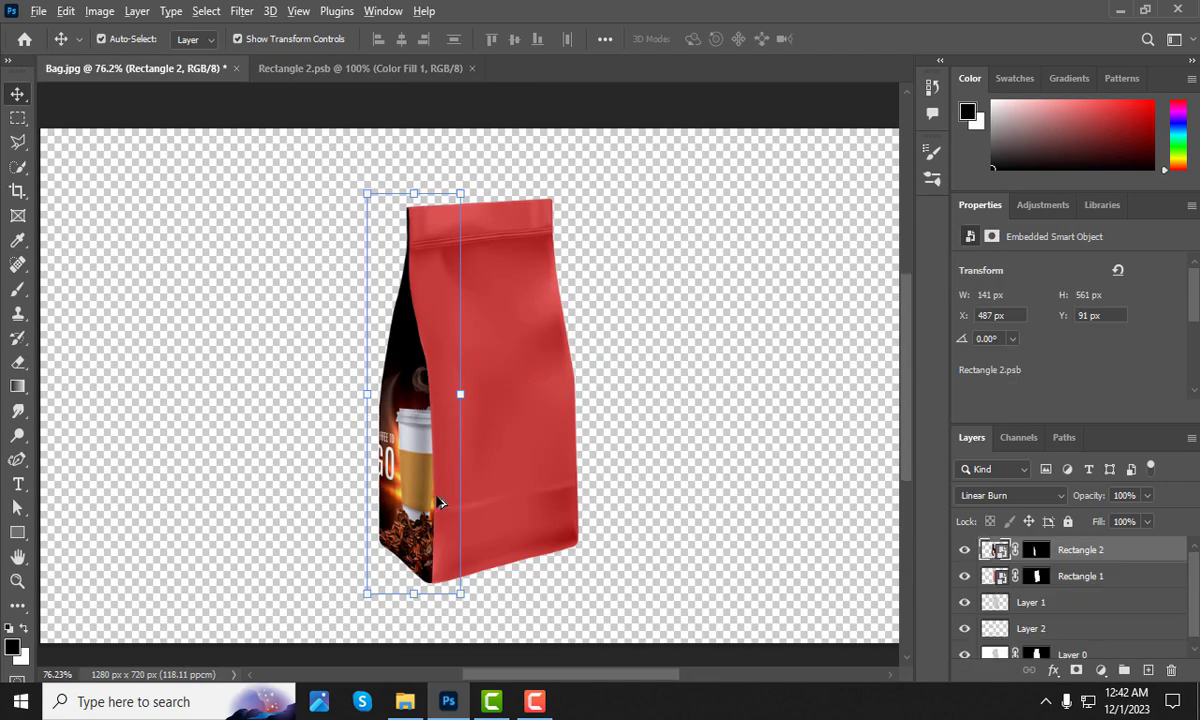
- Select the front-panel Rectangle 1 layer in the Bag mockup
scroll(440, 483, up, 3)
scroll(410, 462, up, 2)
scroll(392, 452, up, 1)
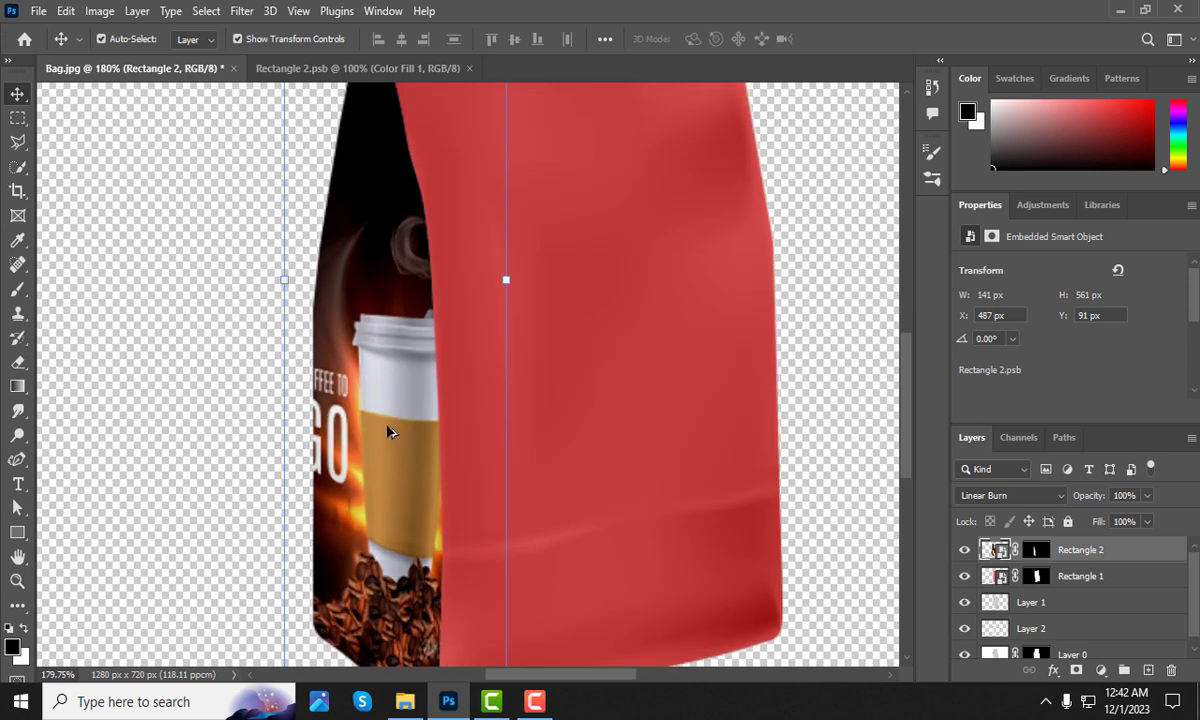
scroll(390, 420, down, 3)
scroll(400, 428, down, 1)
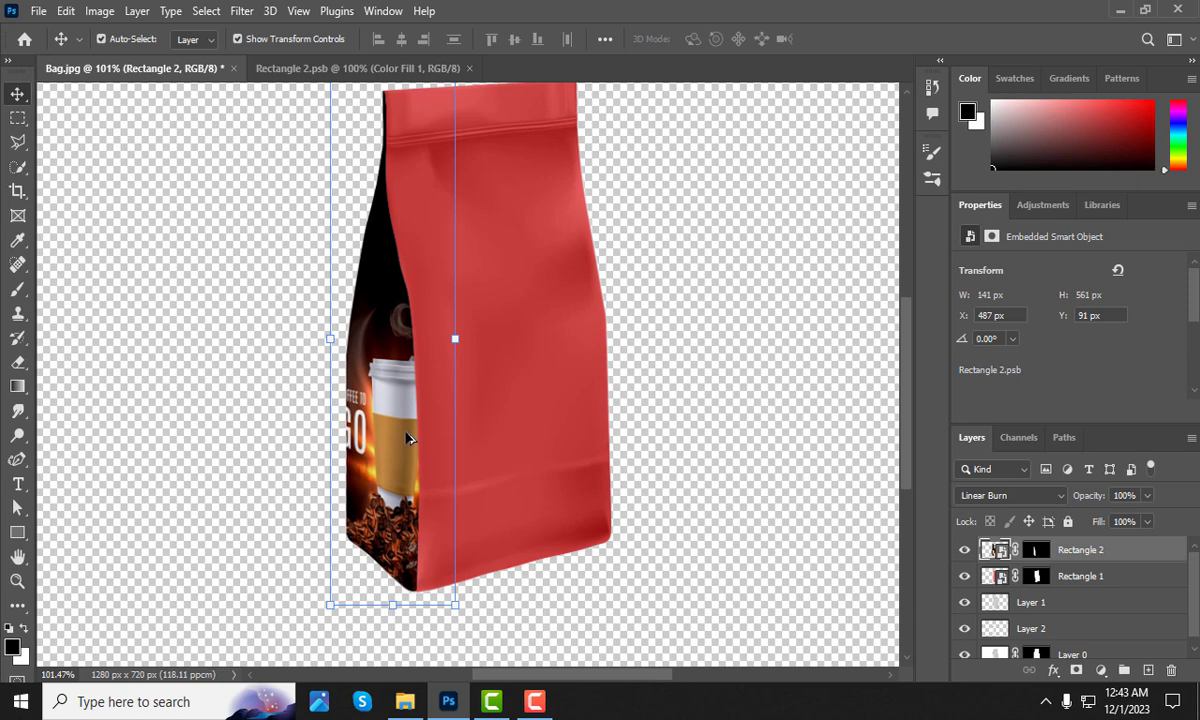
click(512, 481)
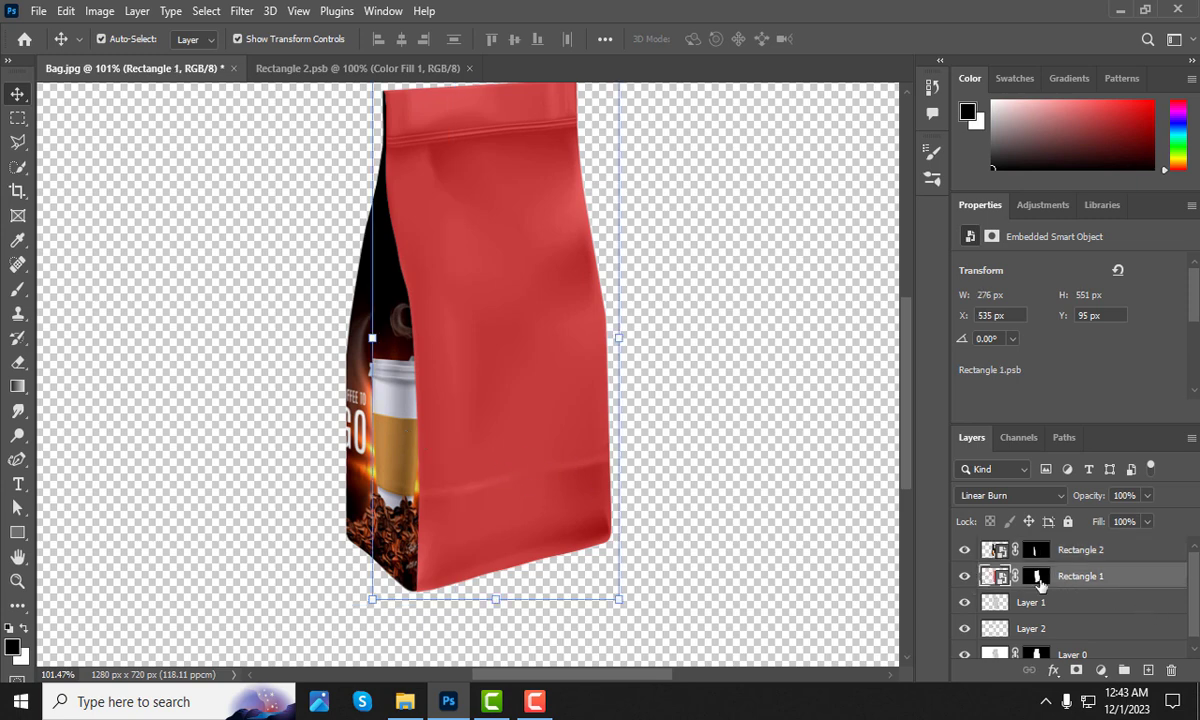
click(999, 551)
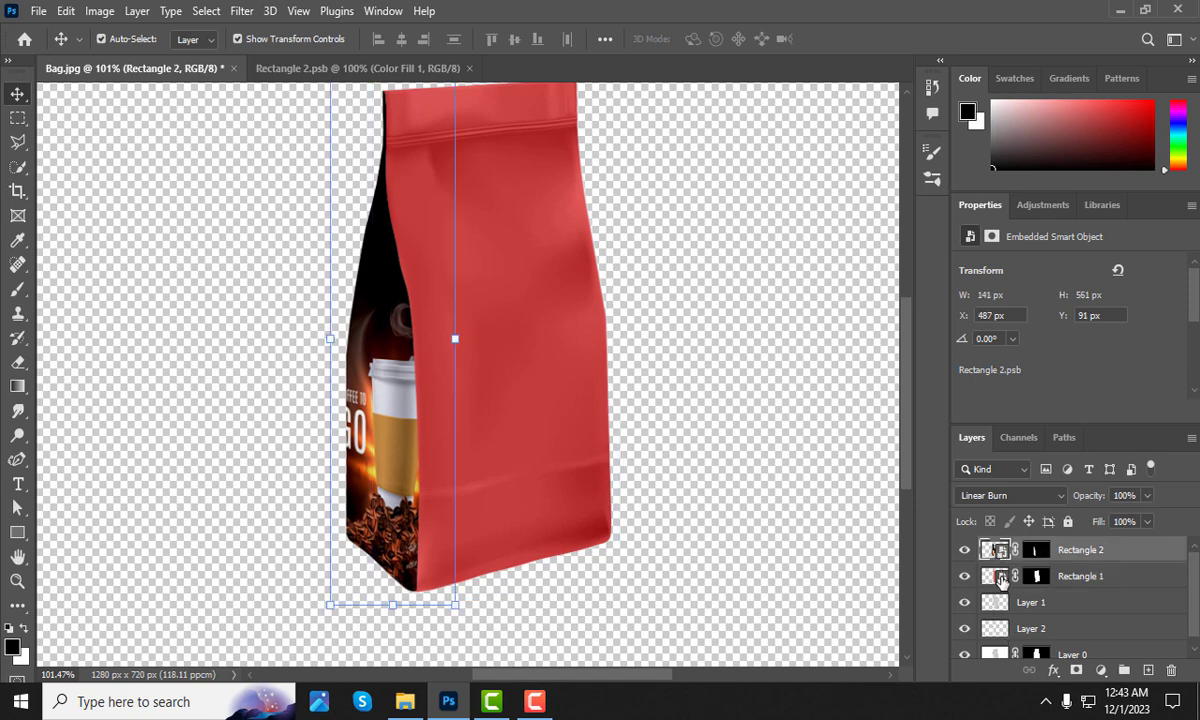
click(993, 578)
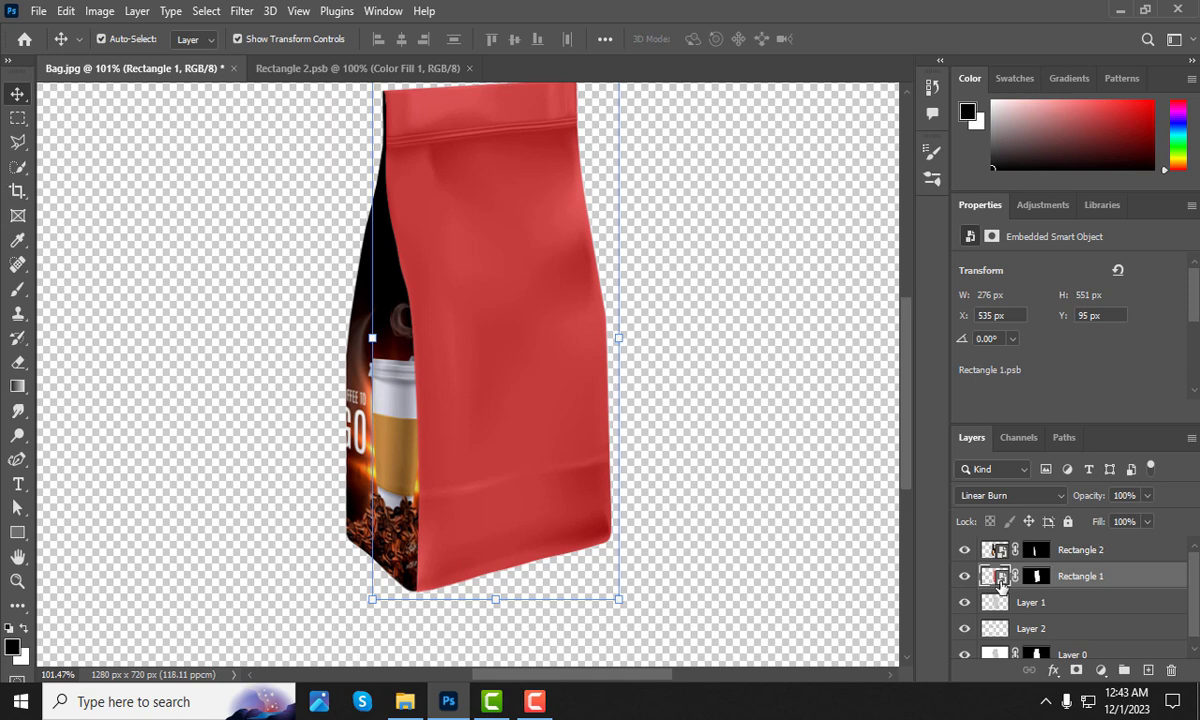
- Open Rectangle 1's smart object and place Coffee.jpg into it as an embedded image
double_click(995, 577)
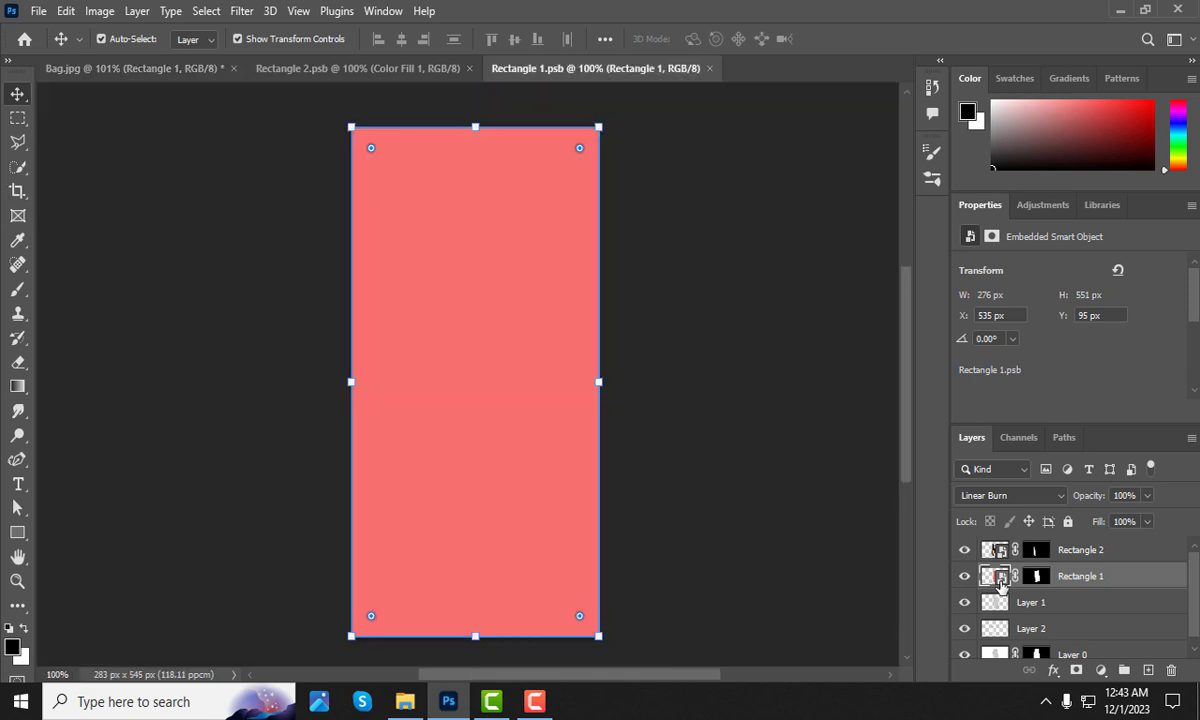
click(38, 11)
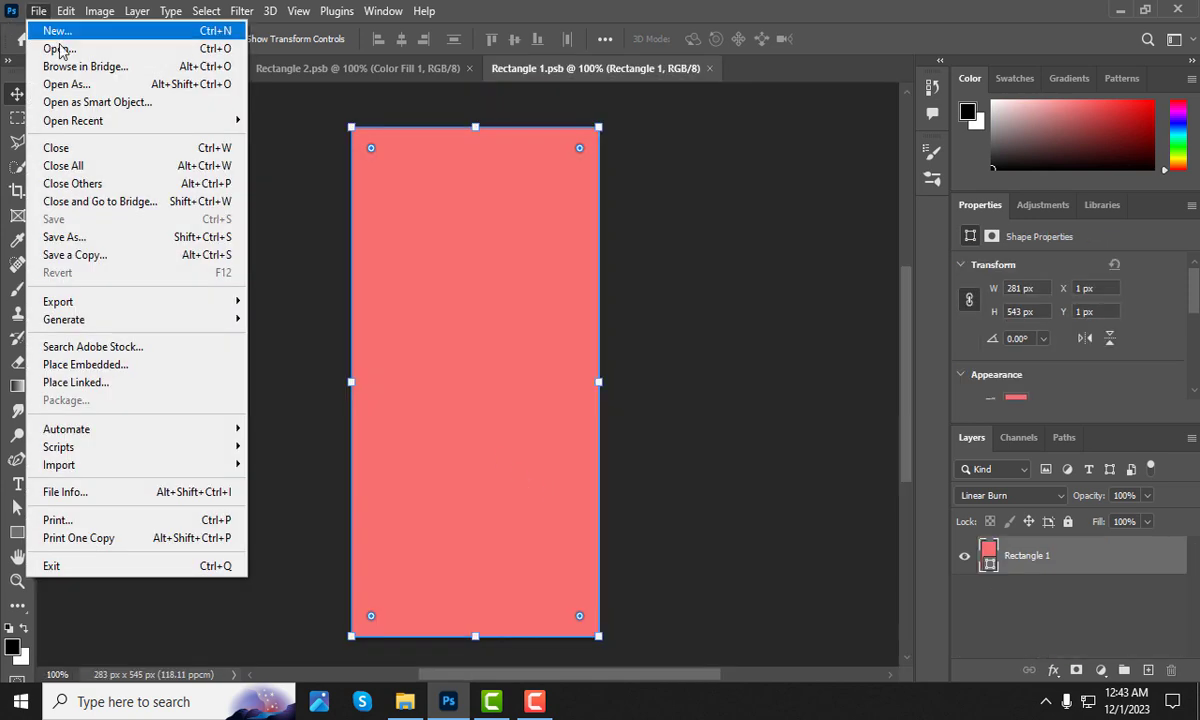
click(160, 366)
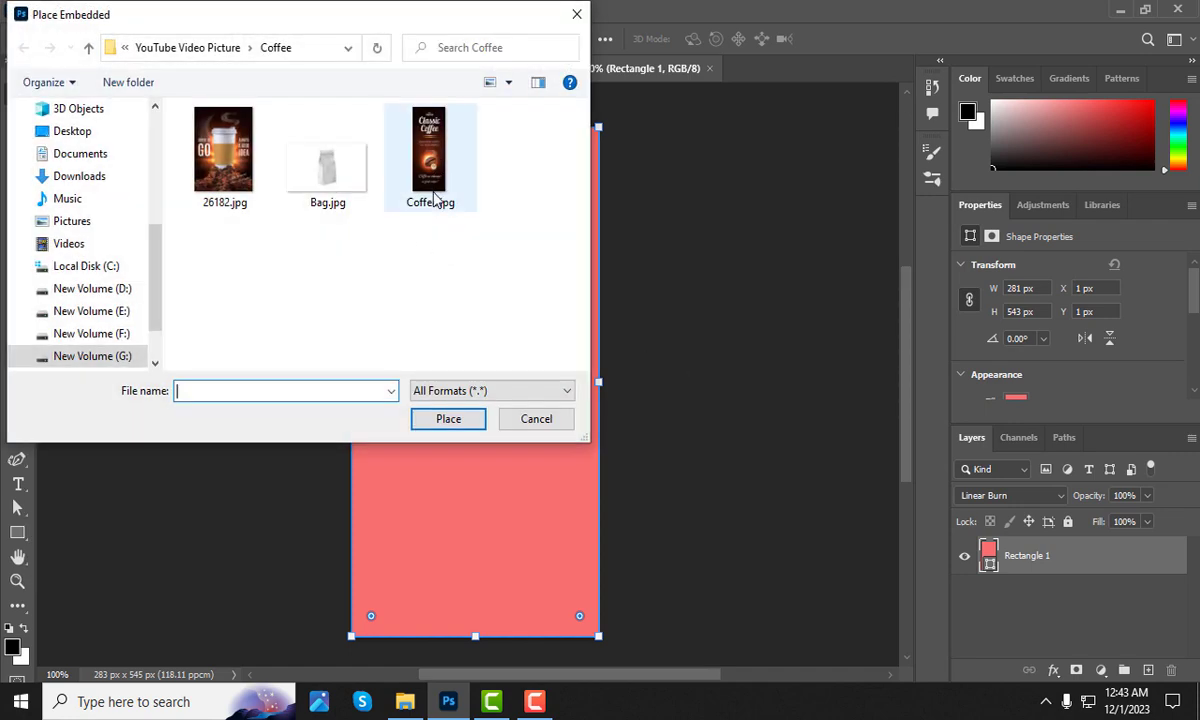
click(412, 160)
click(448, 418)
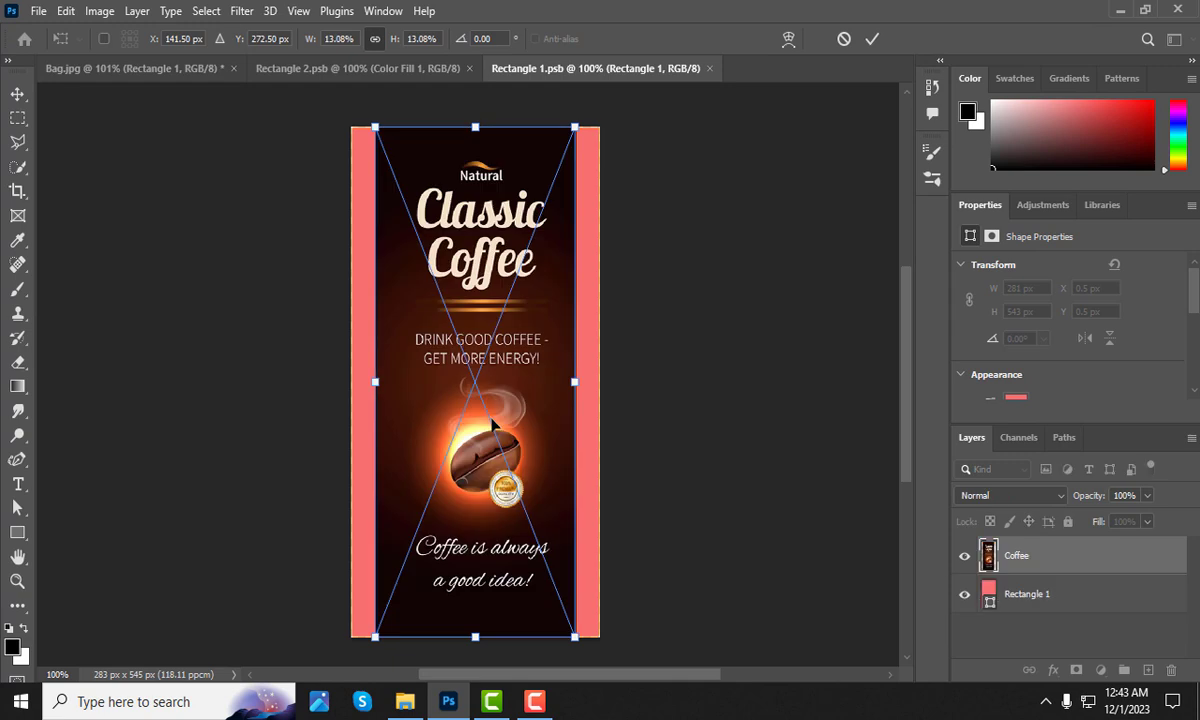
scroll(458, 330, down, 1)
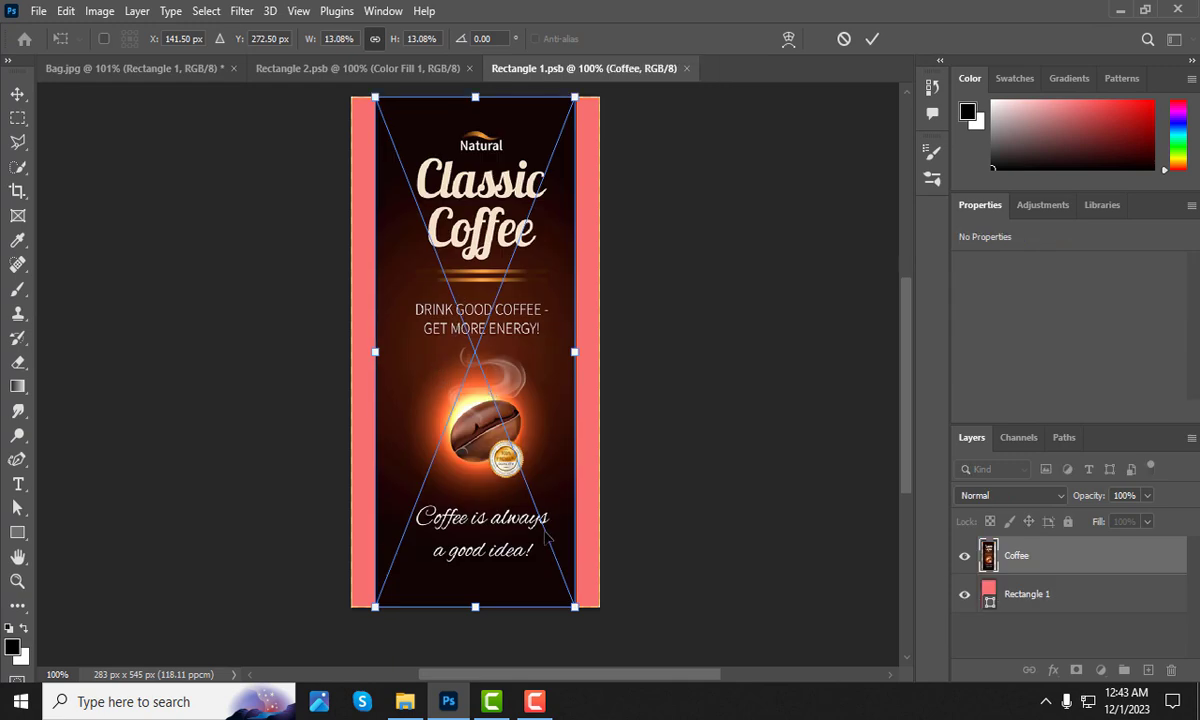
- Scale the Coffee artwork to cover the pink rectangle, commit, and save Rectangle 1.psb
drag(483, 300, 460, 300)
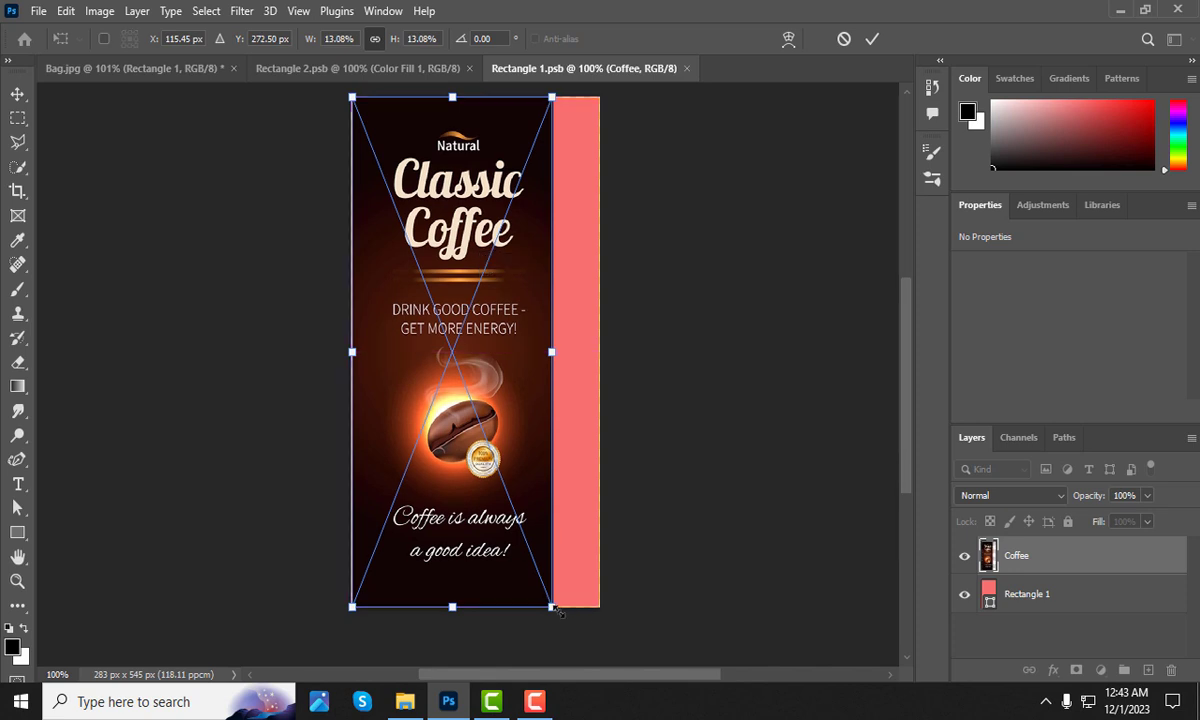
mouse_move(558, 612)
mouse_down()
mouse_move(675, 678)
mouse_move(642, 650)
mouse_up()
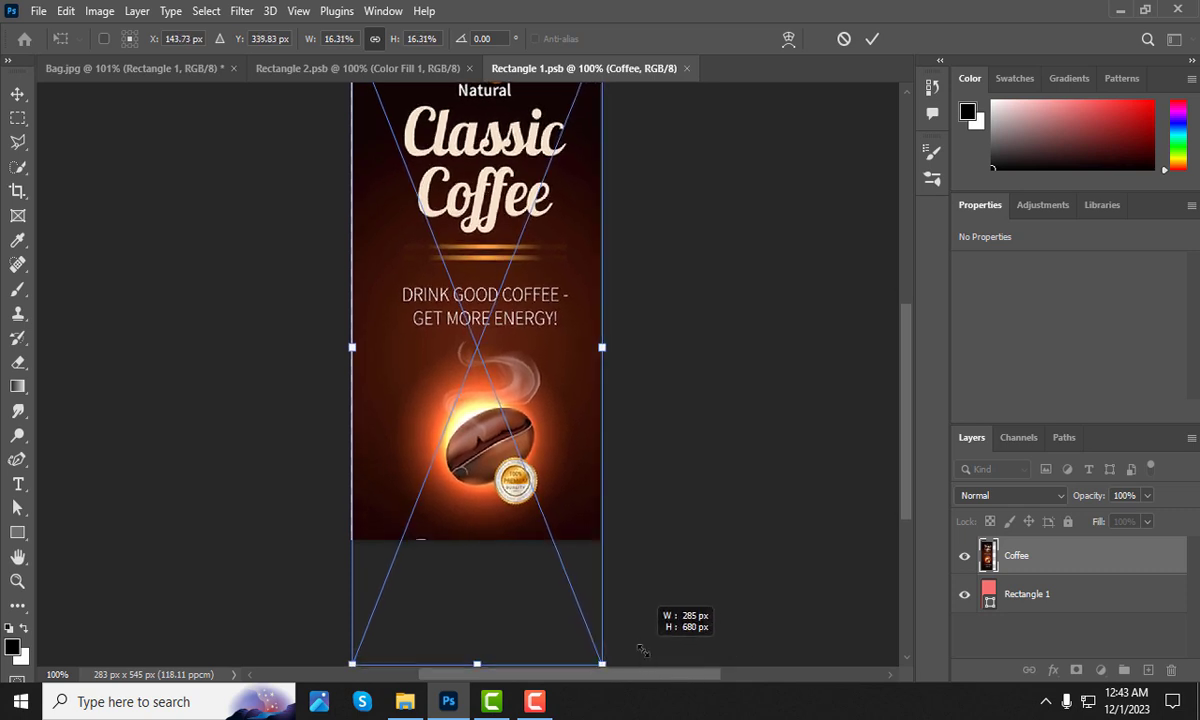
drag(642, 650, 643, 651)
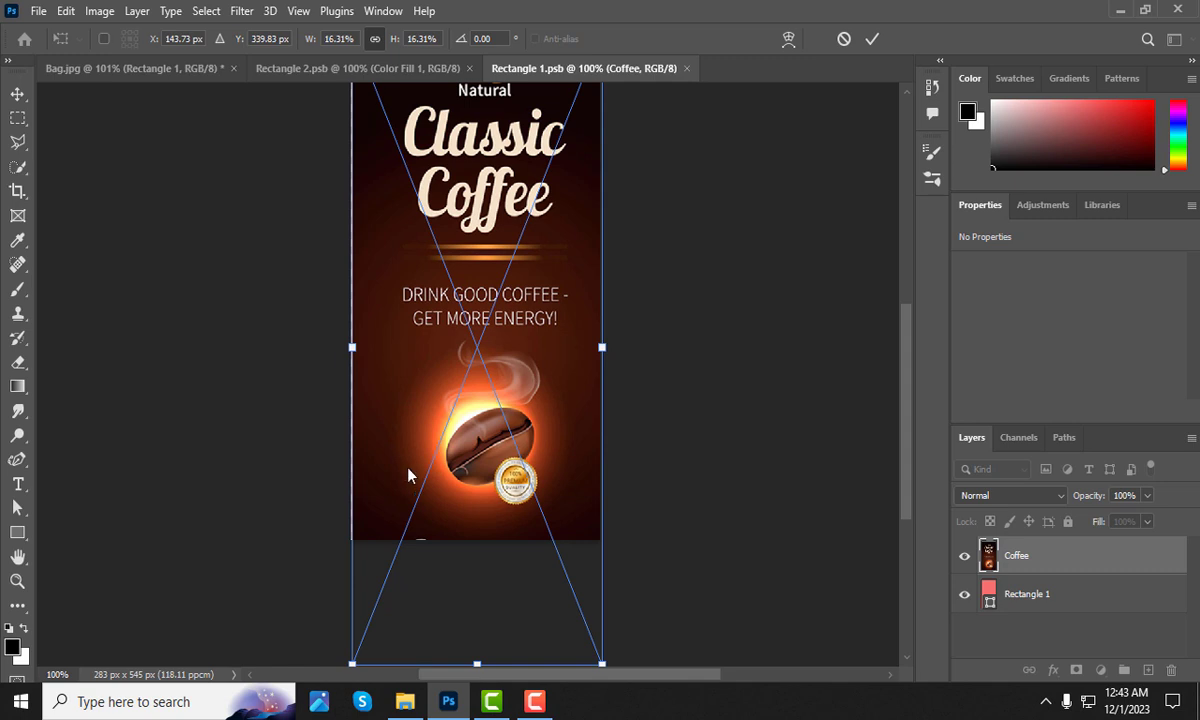
drag(408, 474, 405, 474)
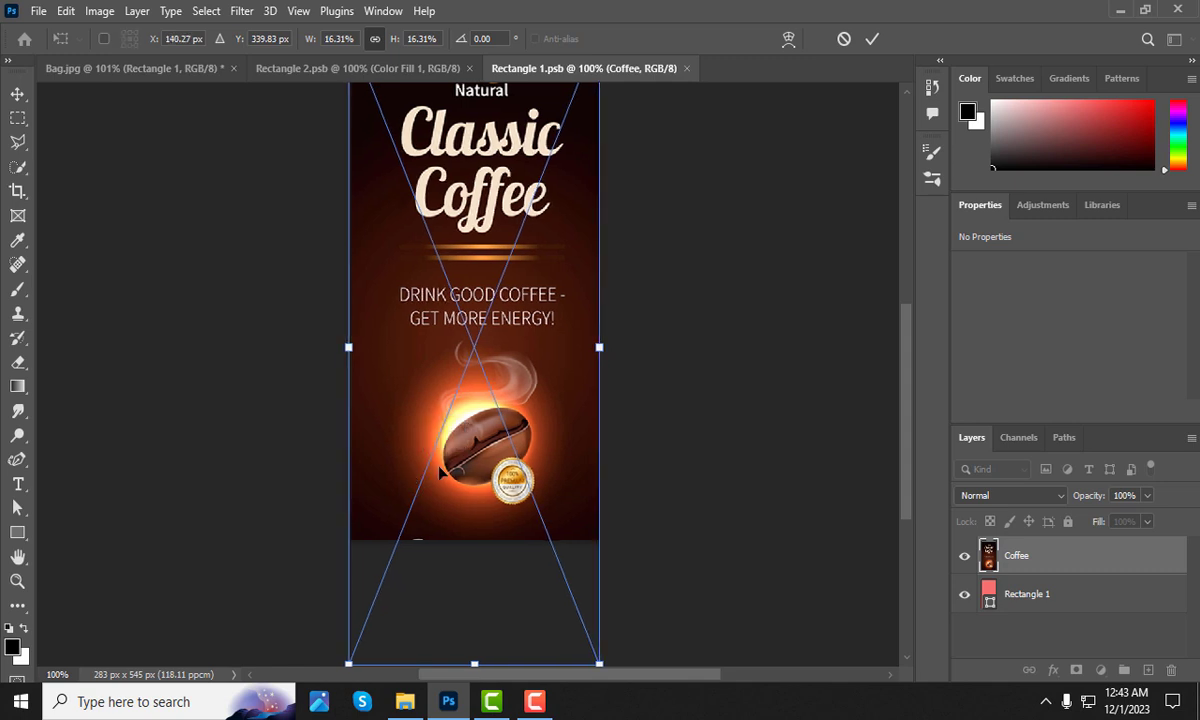
scroll(450, 487, down, 1)
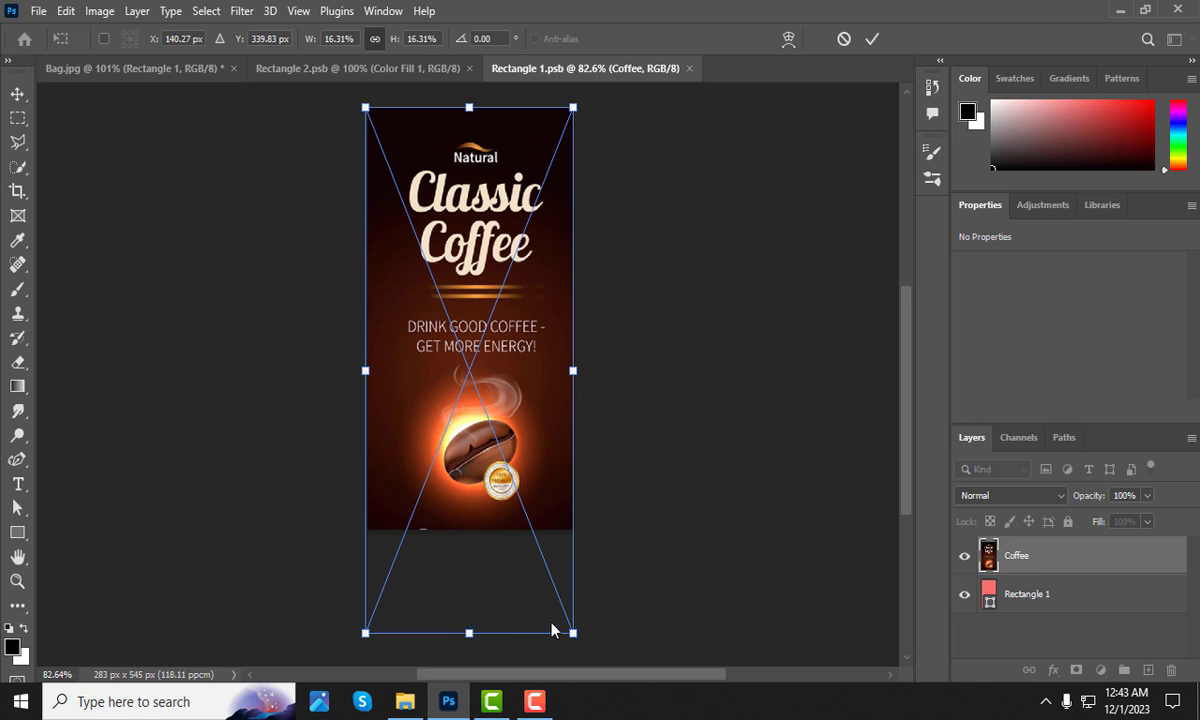
scroll(461, 591, down, 1)
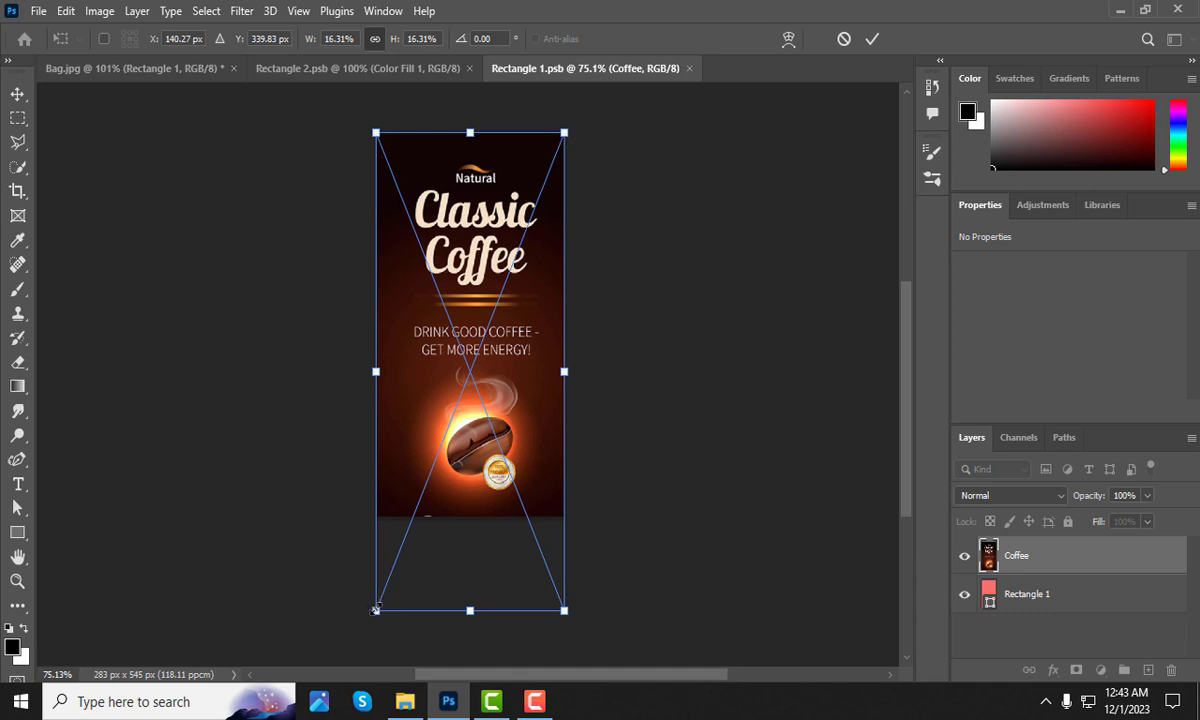
drag(376, 609, 372, 614)
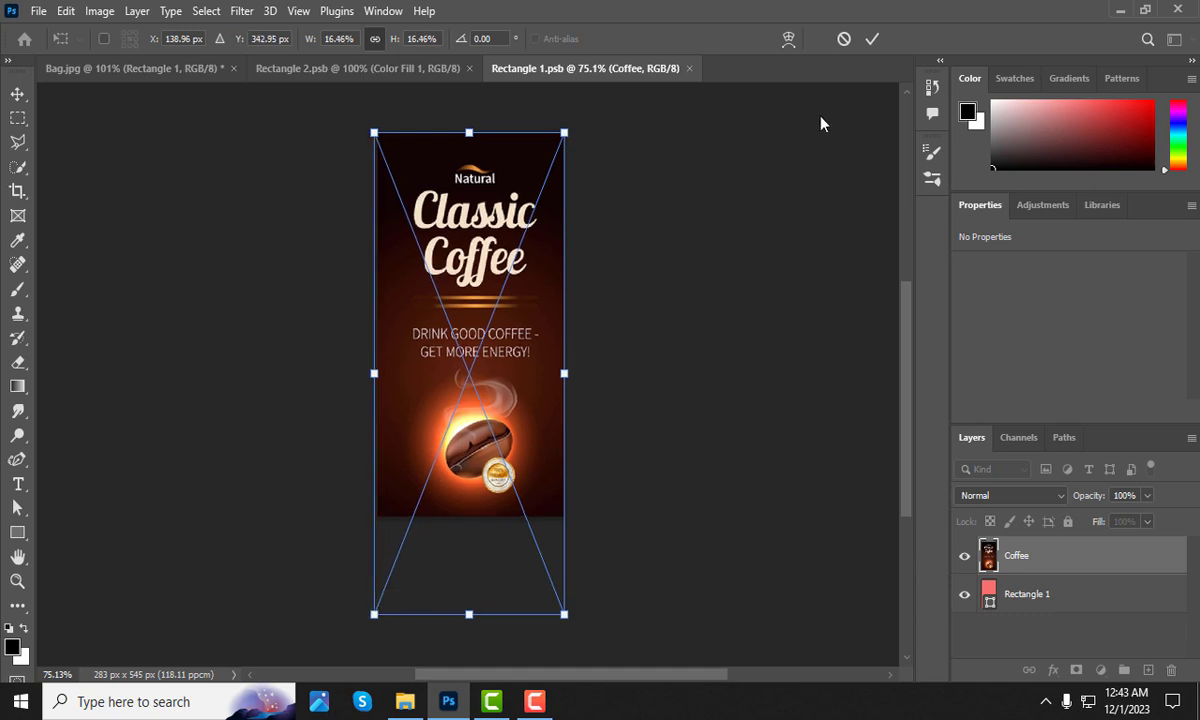
click(873, 40)
key(ctrl+s)
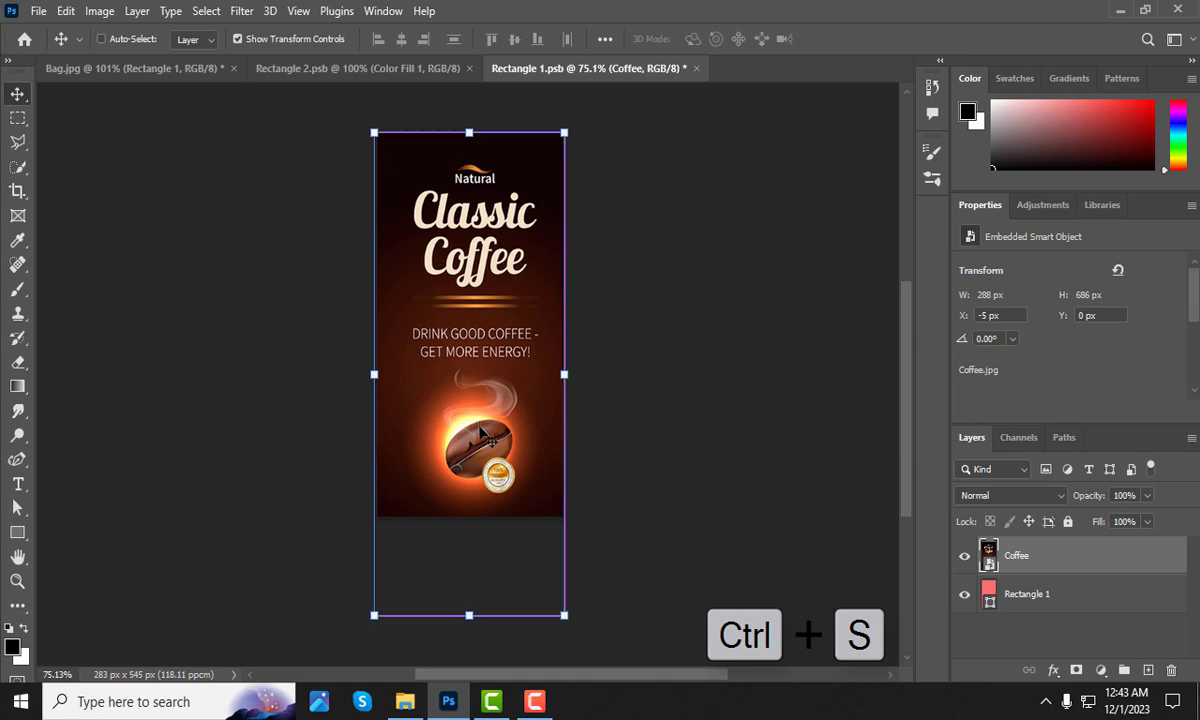
- Return to Bag.jpg, zoom out, deselect, and select the Rectangle 2 side-panel layer
click(172, 69)
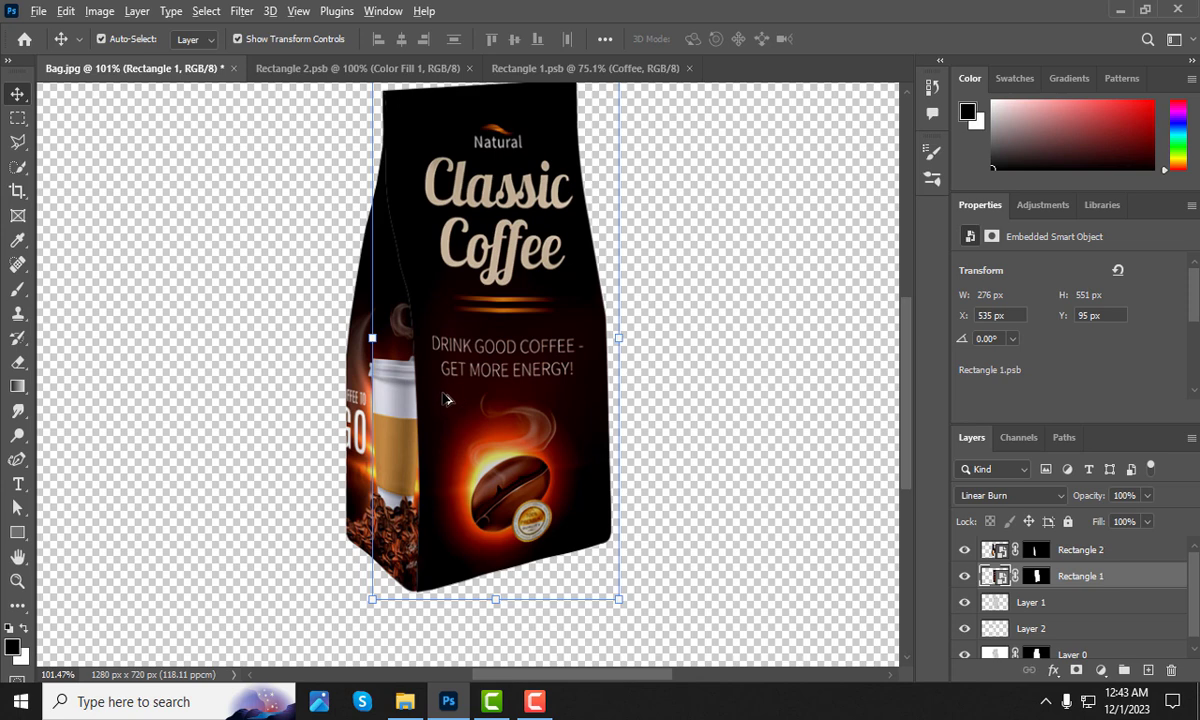
scroll(463, 410, down, 2)
scroll(450, 431, down, 1)
click(583, 422)
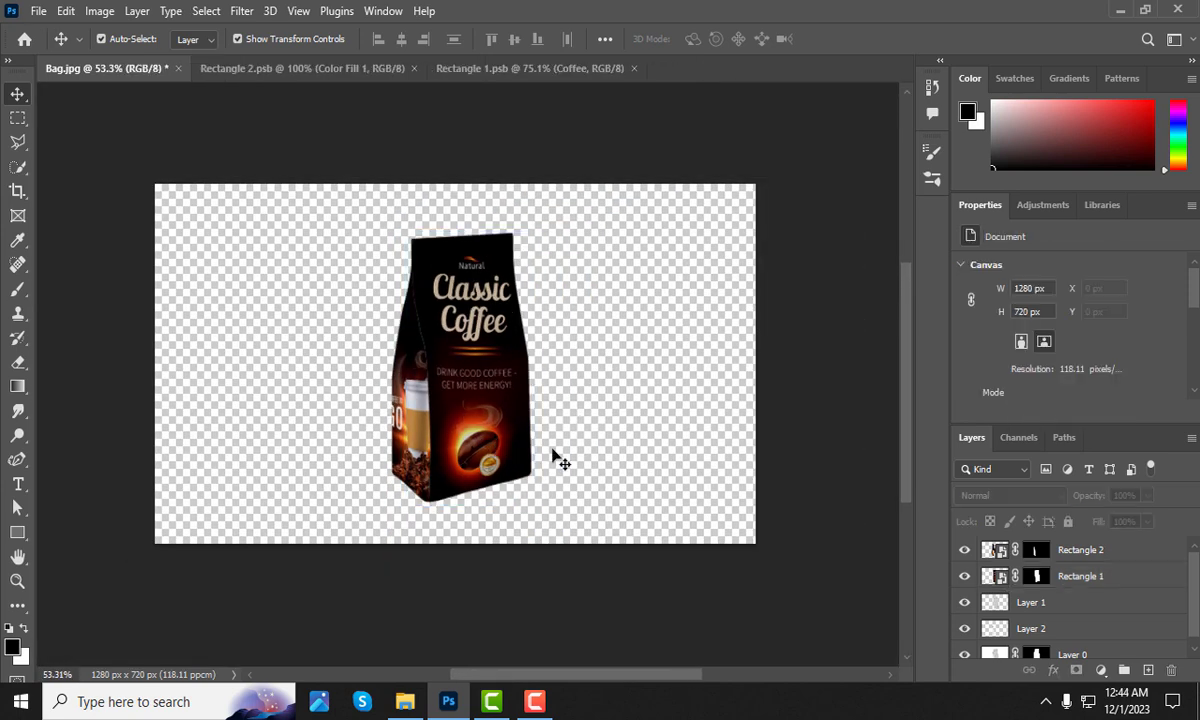
click(1005, 552)
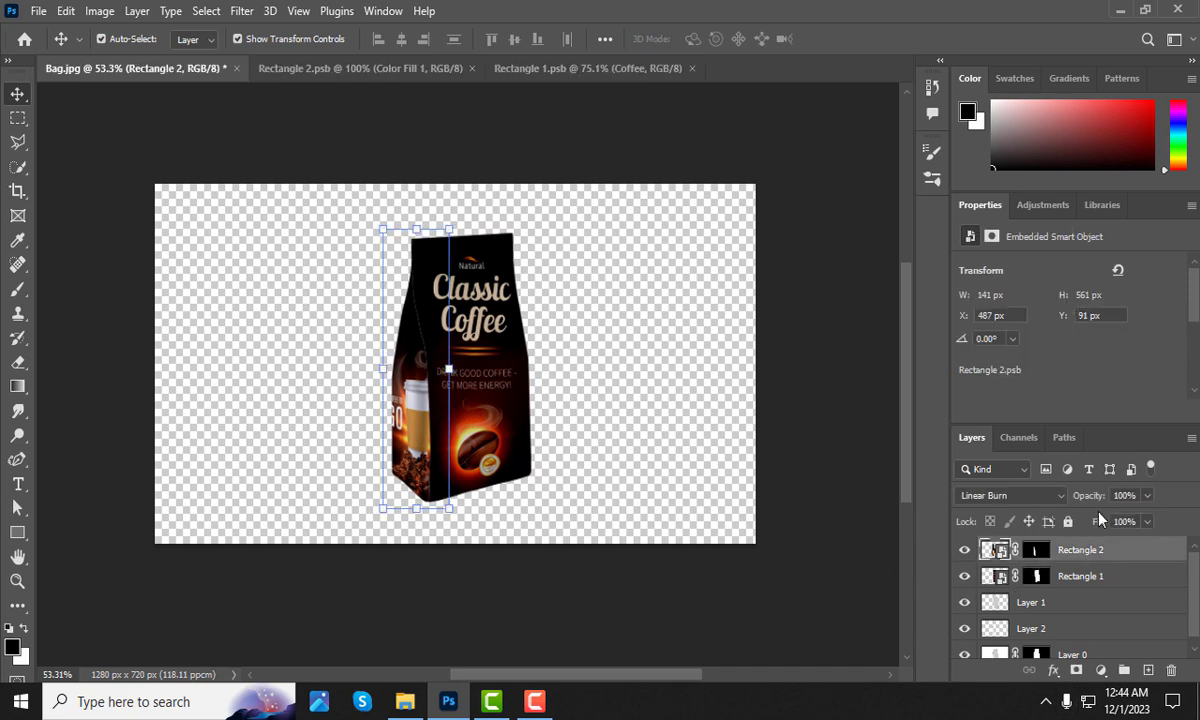
scroll(1087, 610, down, 1)
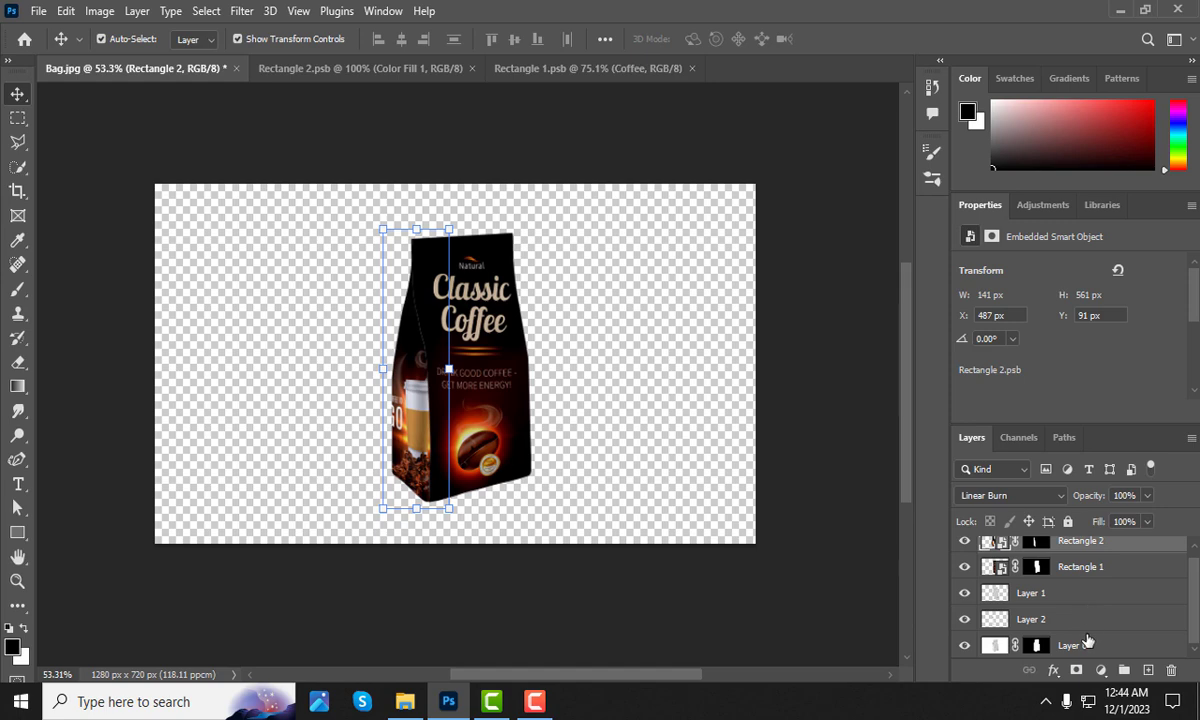
- Convert the bag photo Layer 0 into a smart object
click(1090, 647)
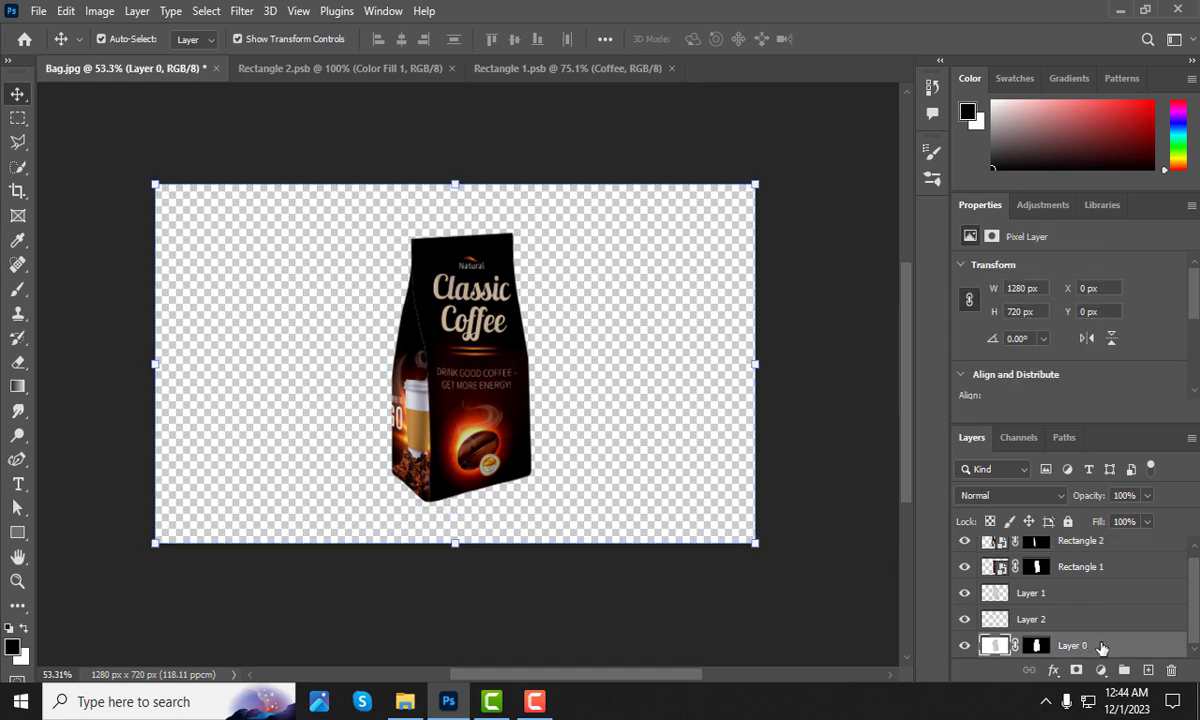
right_click(1102, 648)
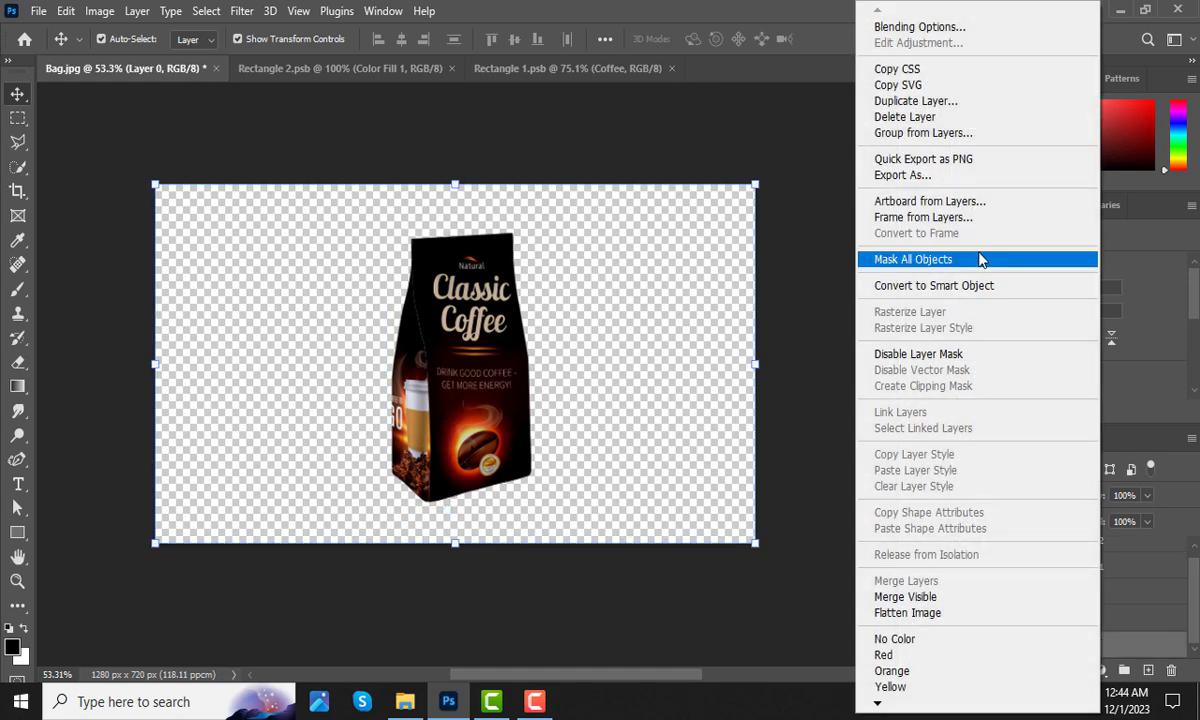
click(980, 286)
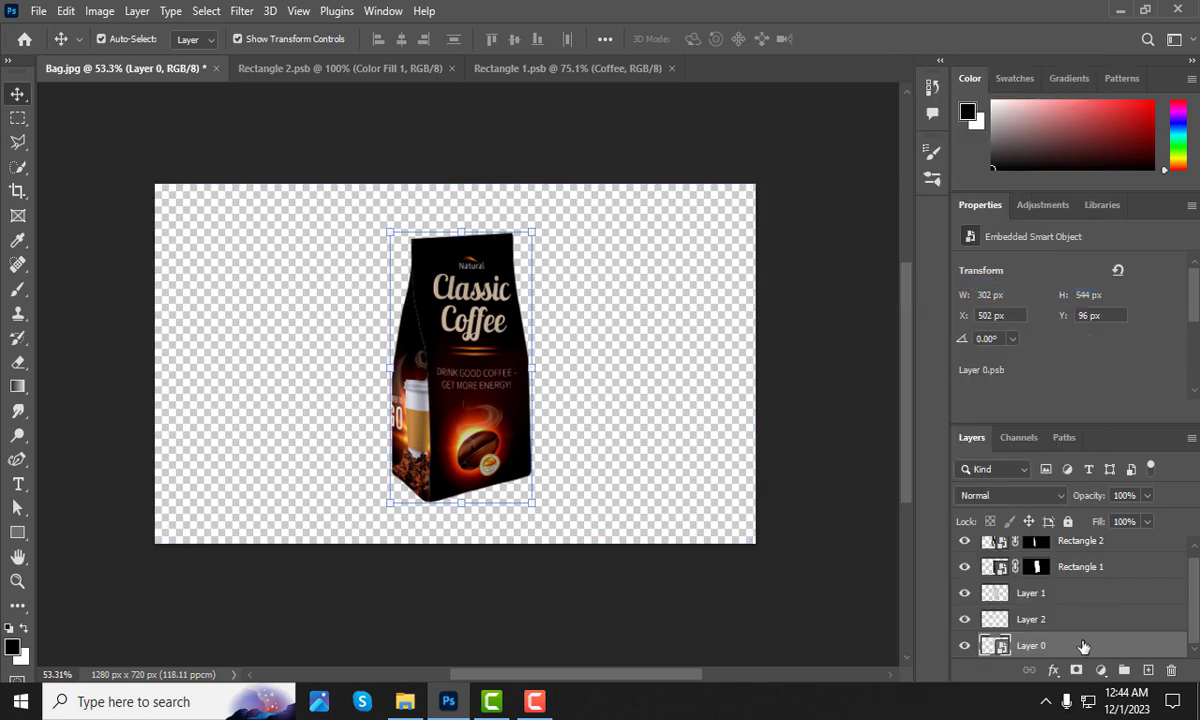
- Duplicate Layer 0 into copies stacked above the Rectangle 2 design layers
drag(1076, 650, 1148, 670)
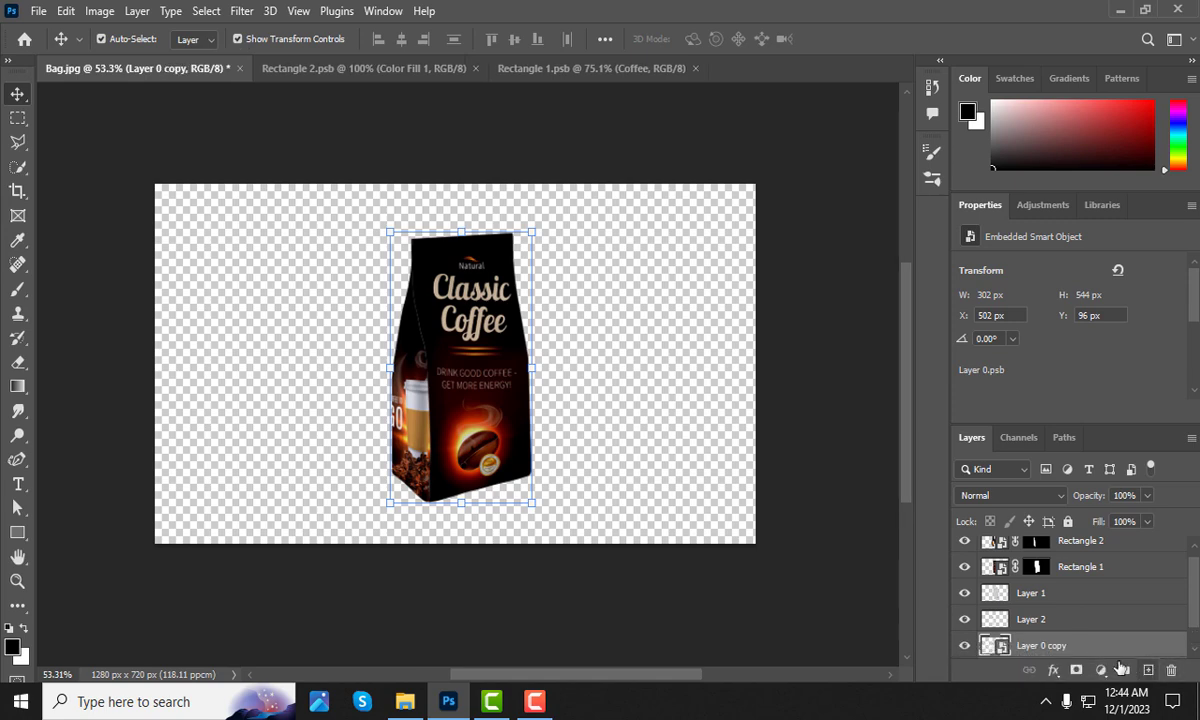
scroll(1058, 632, down, 1)
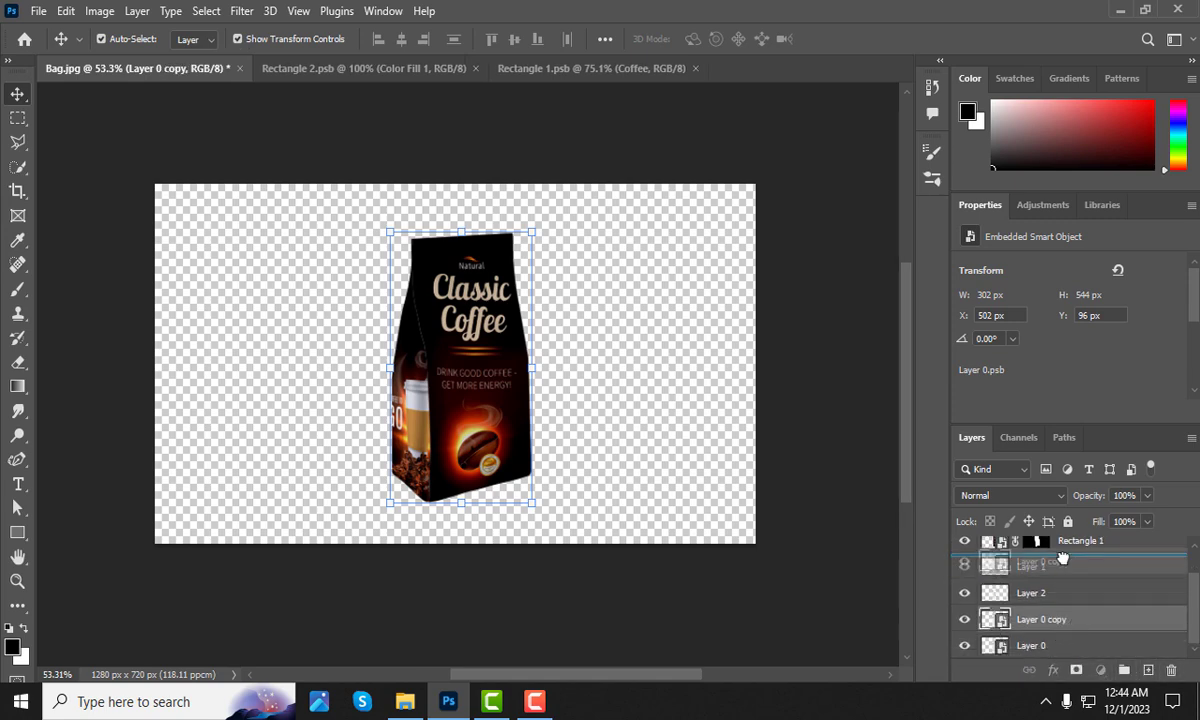
mouse_move(1068, 622)
mouse_down()
mouse_move(1068, 546)
mouse_move(1148, 670)
mouse_up()
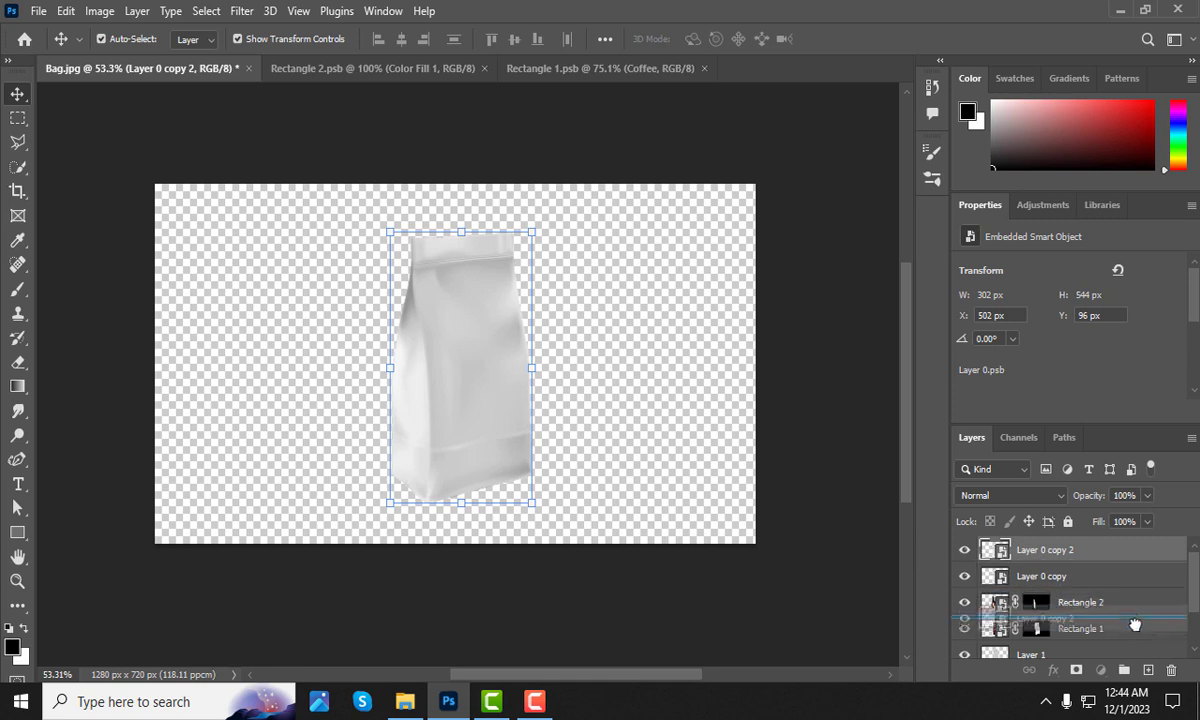
drag(1090, 553, 1148, 670)
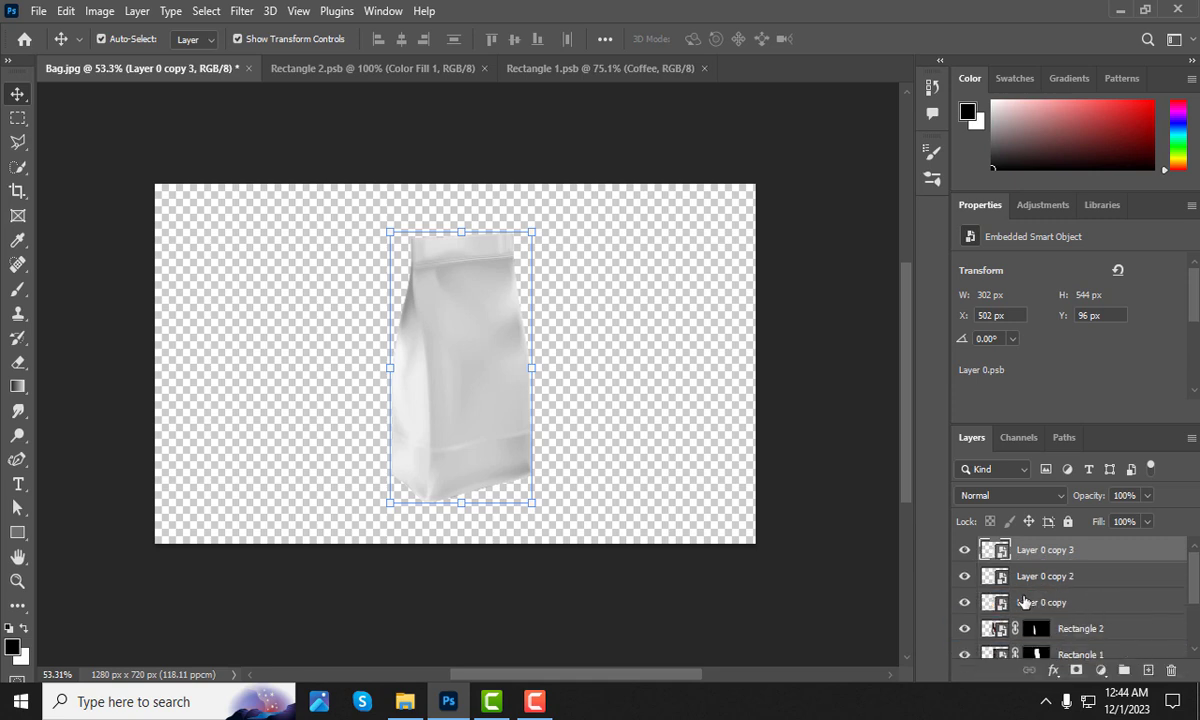
- Hide Layer 0 copies 2 and 3 and set Layer 0 copy's blend mode to Multiply
click(964, 550)
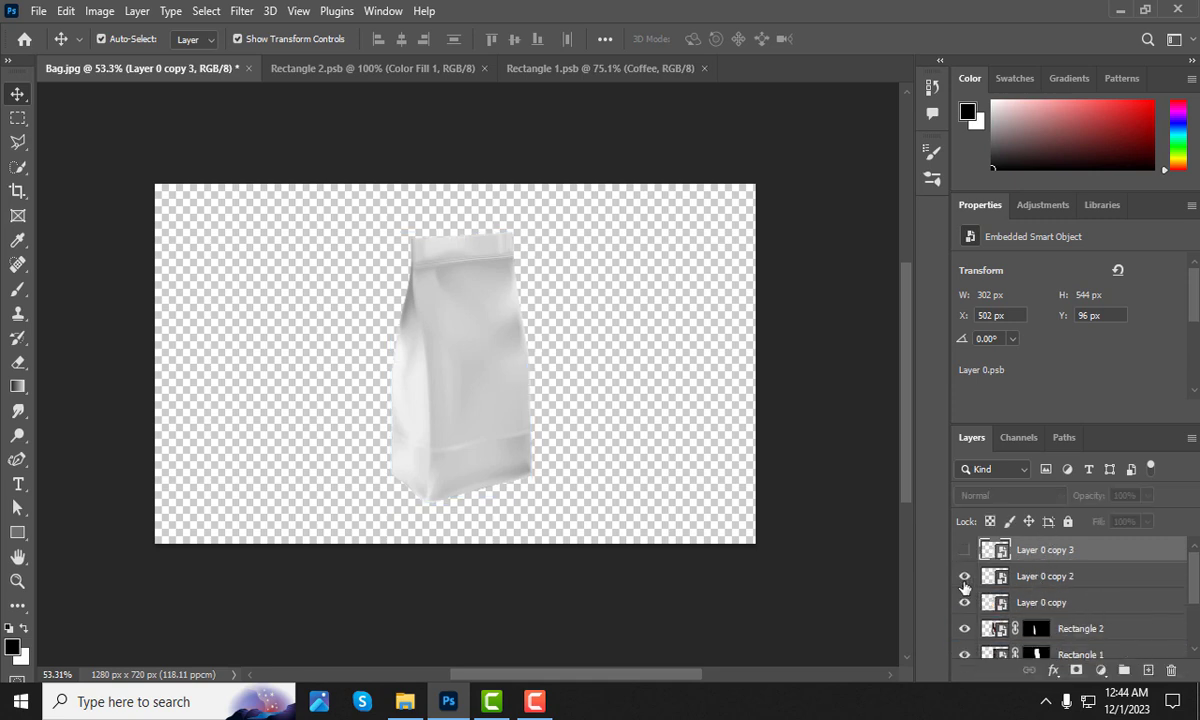
click(964, 576)
click(1081, 603)
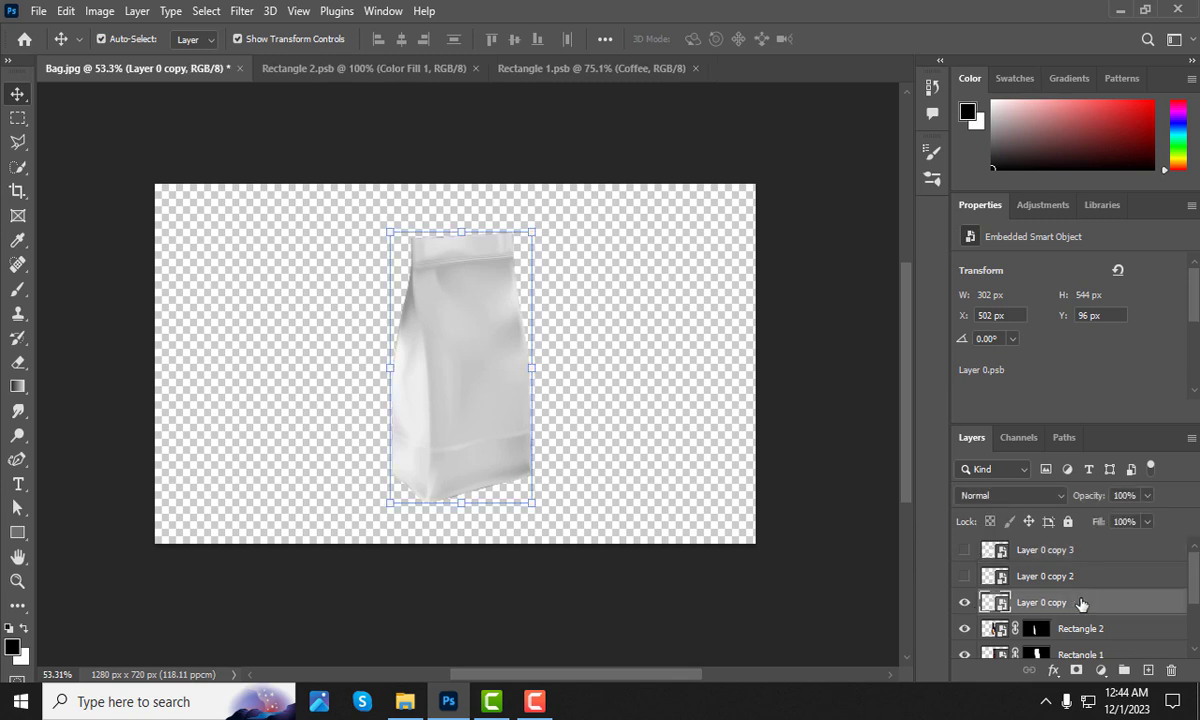
click(1035, 497)
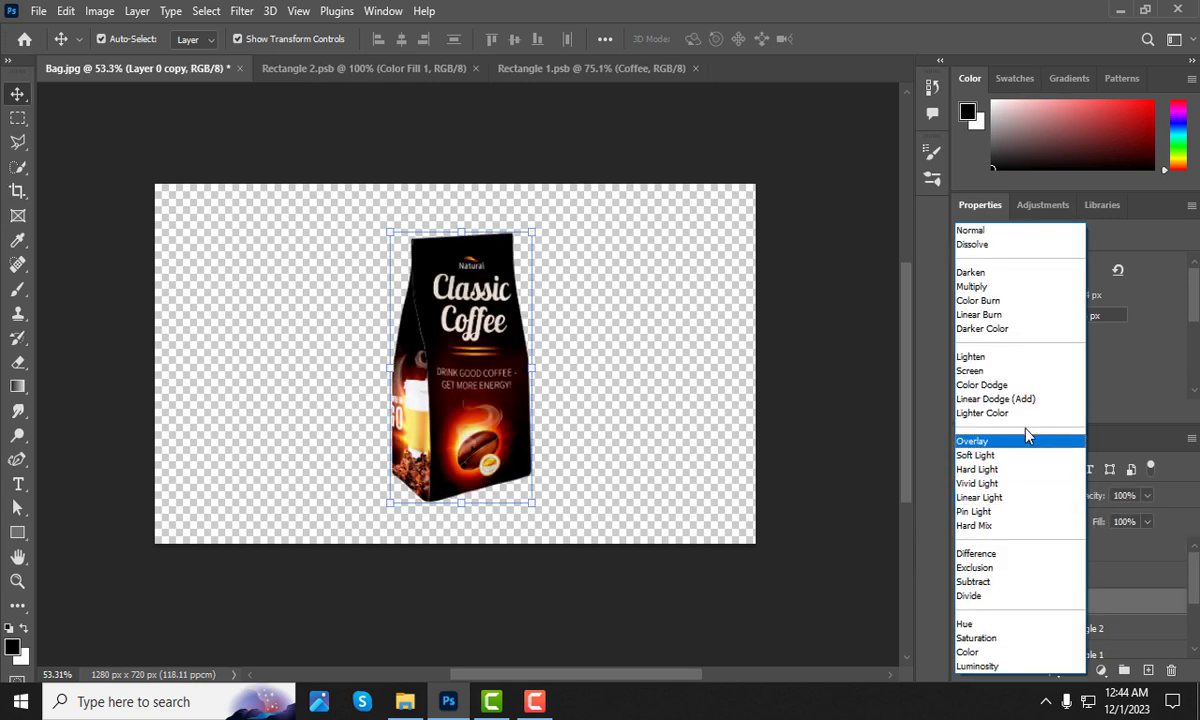
click(993, 290)
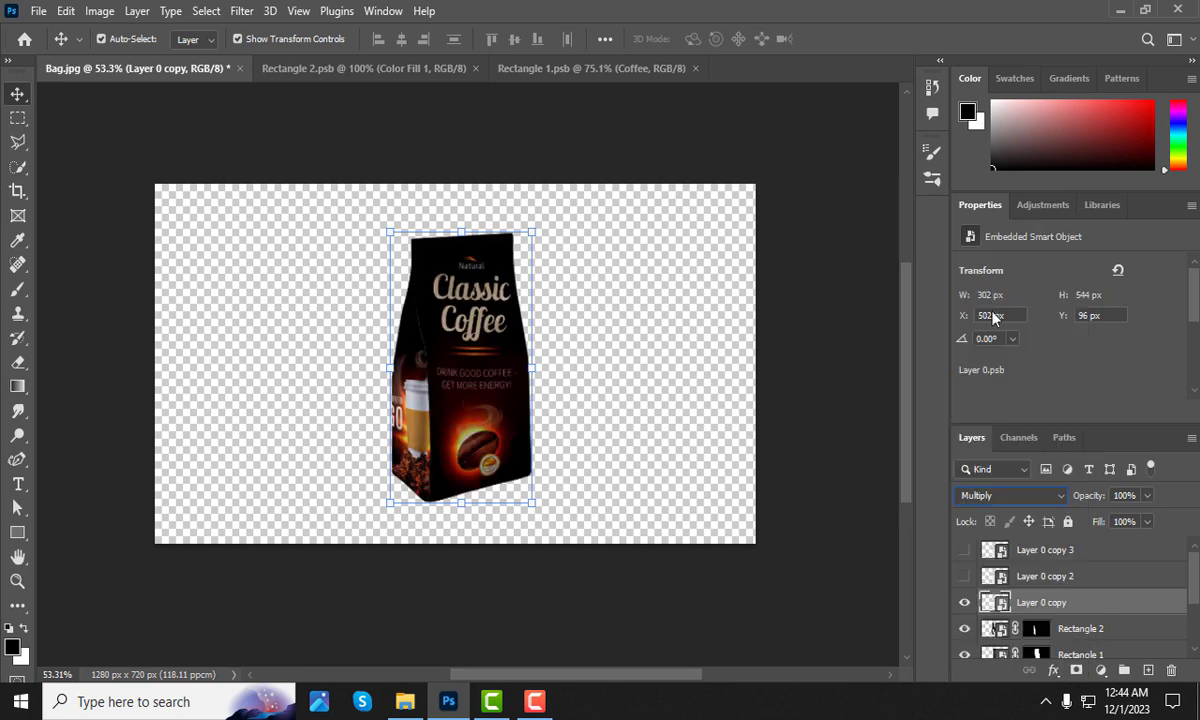
- Show Layer 0 copy 2 again and blend it in Linear Dodge (Add)
click(963, 576)
click(1040, 576)
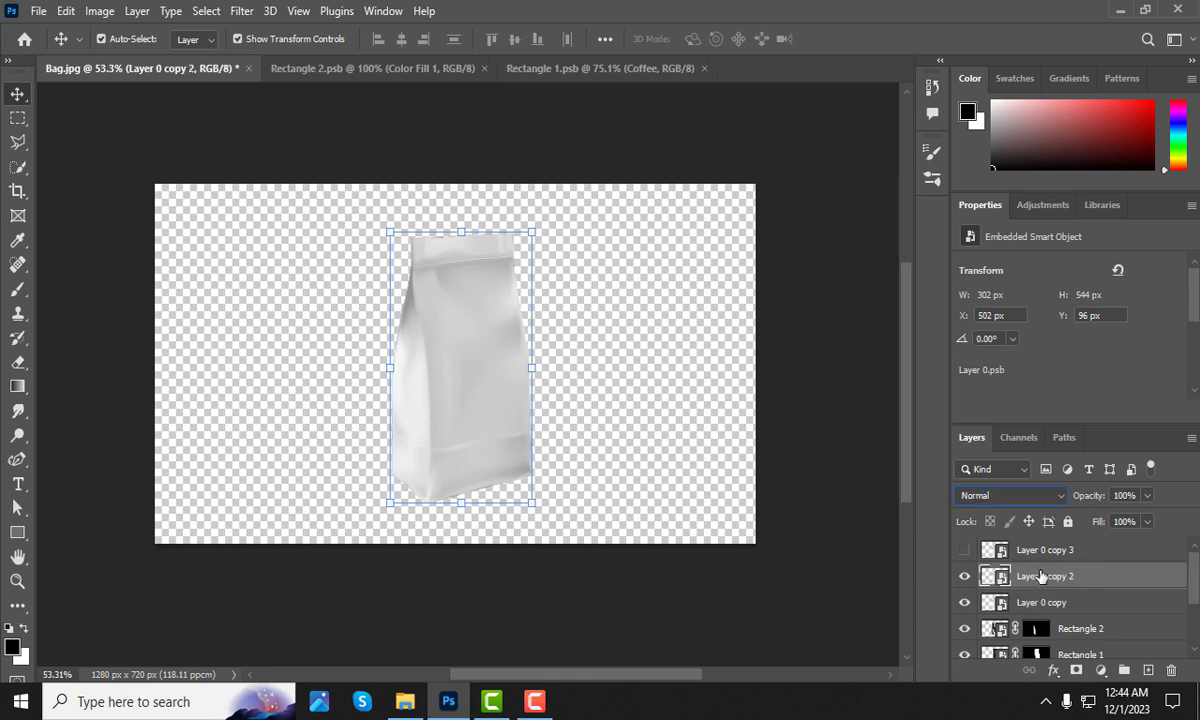
click(1031, 496)
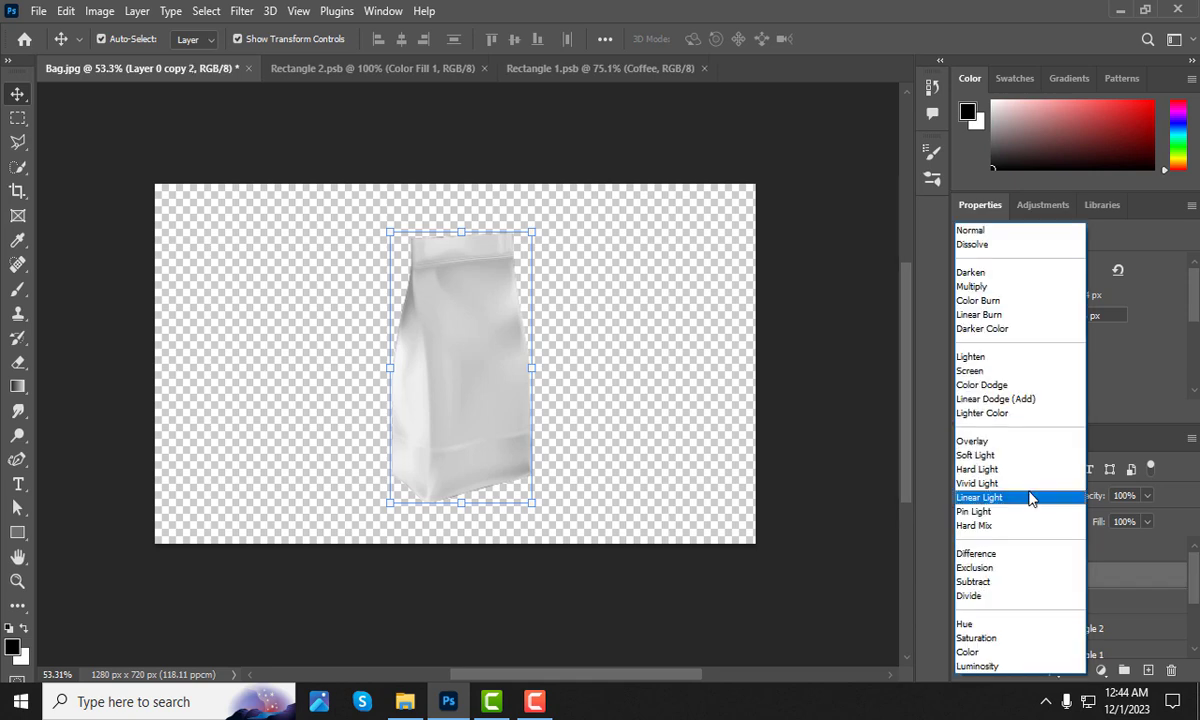
click(1019, 401)
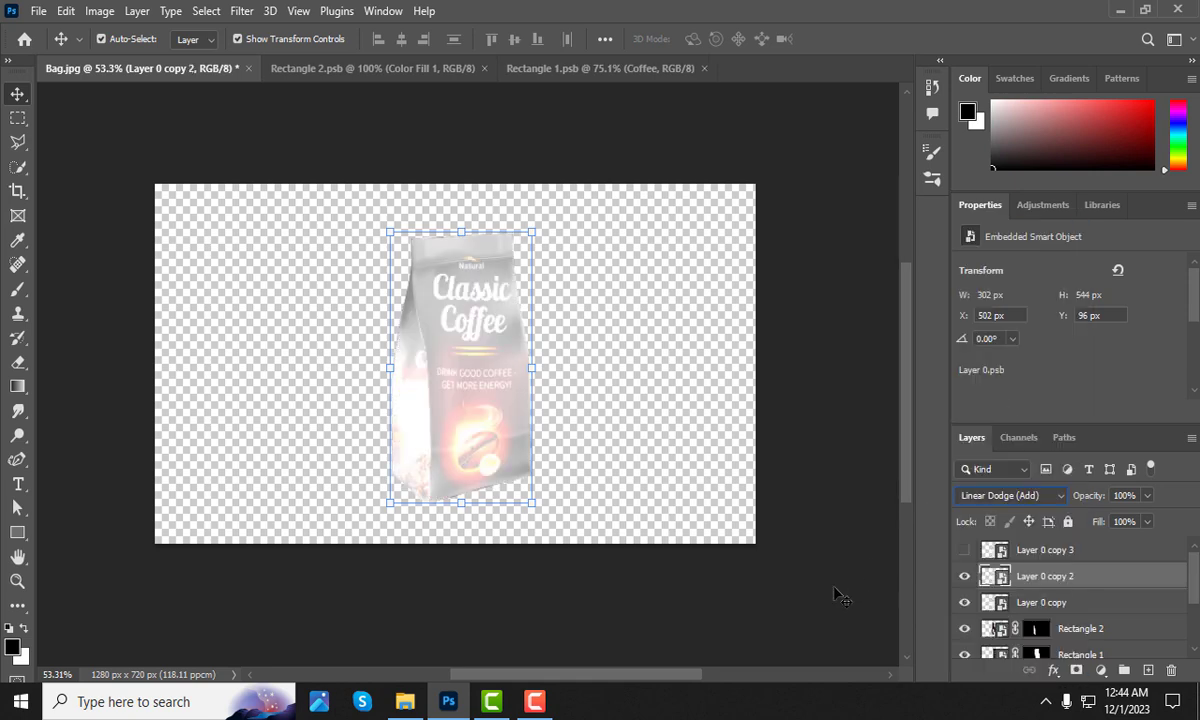
click(99, 11)
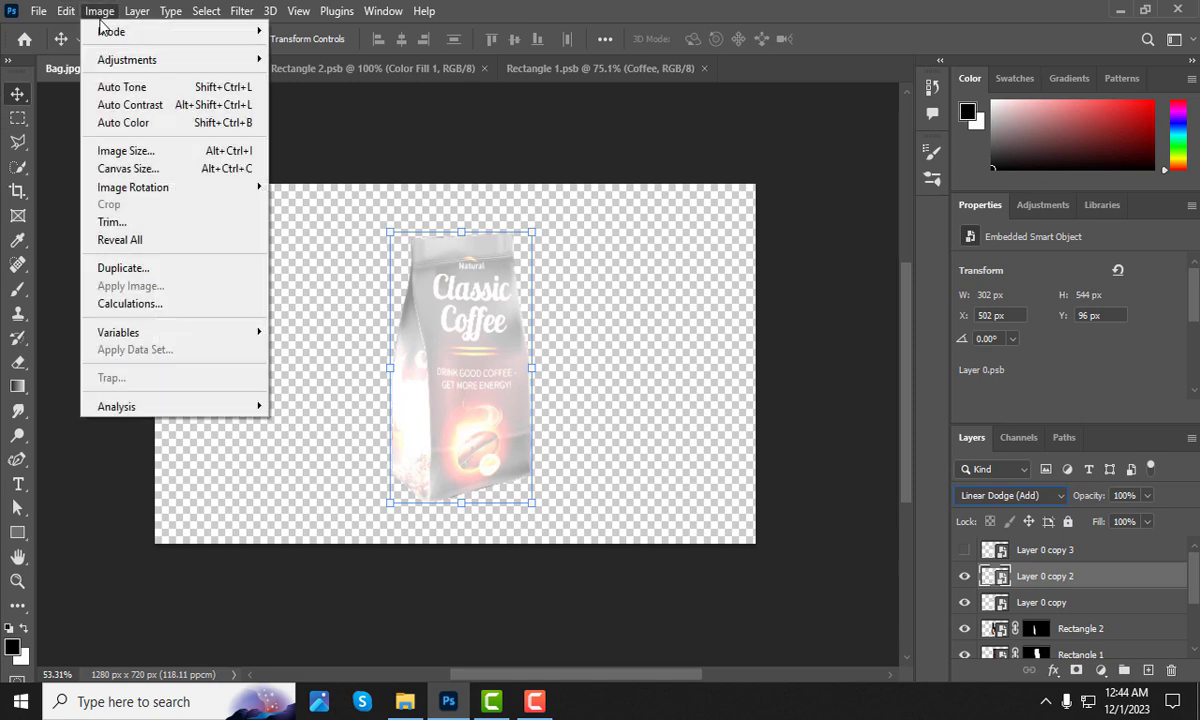
mouse_move(127, 60)
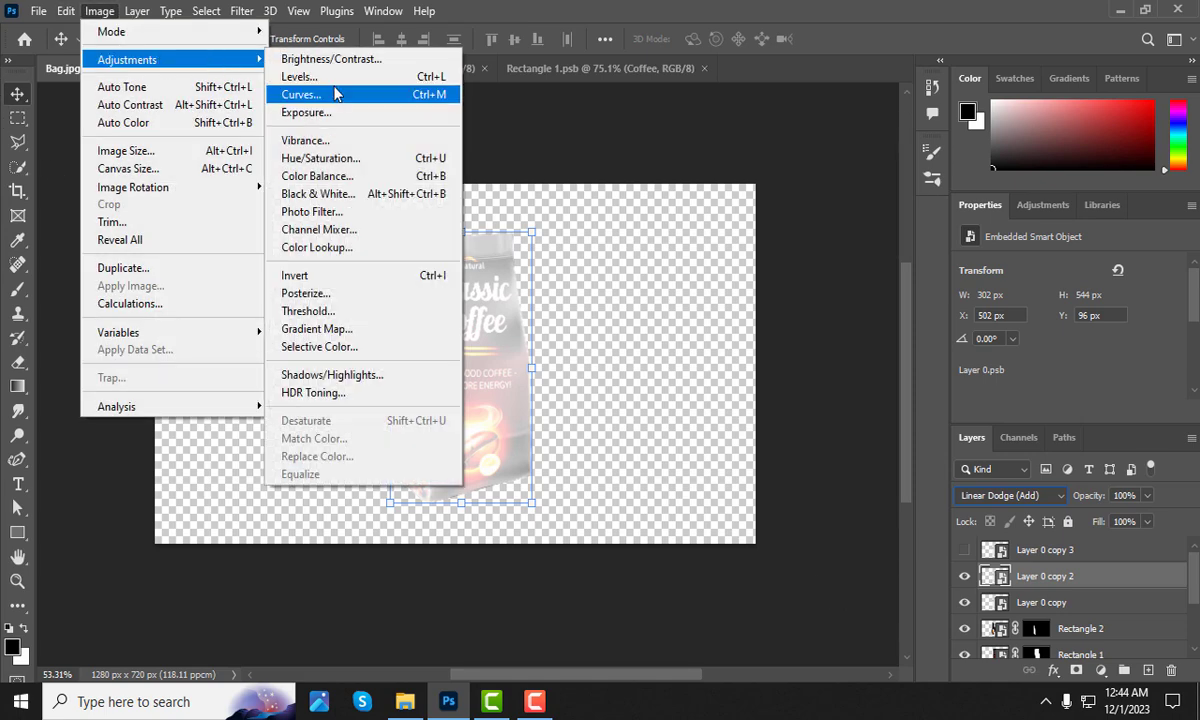
- Apply Levels to Layer 0 copy 2 with input black 184 and output white 95
click(339, 76)
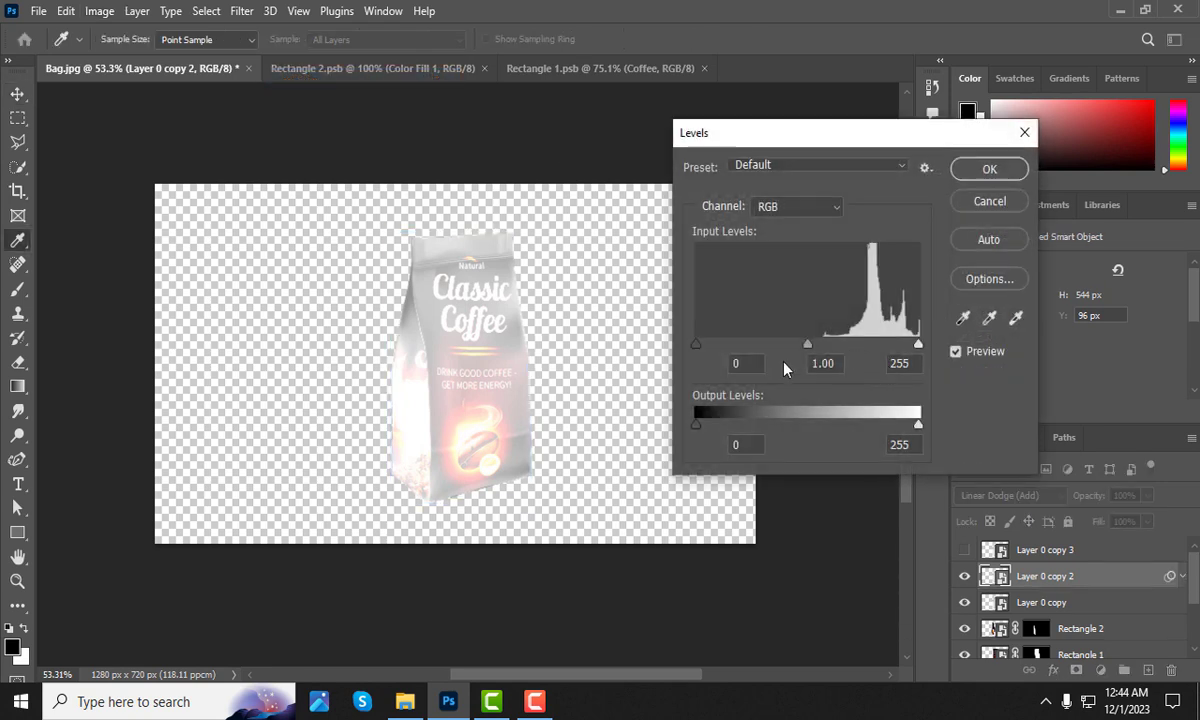
drag(918, 430, 770, 430)
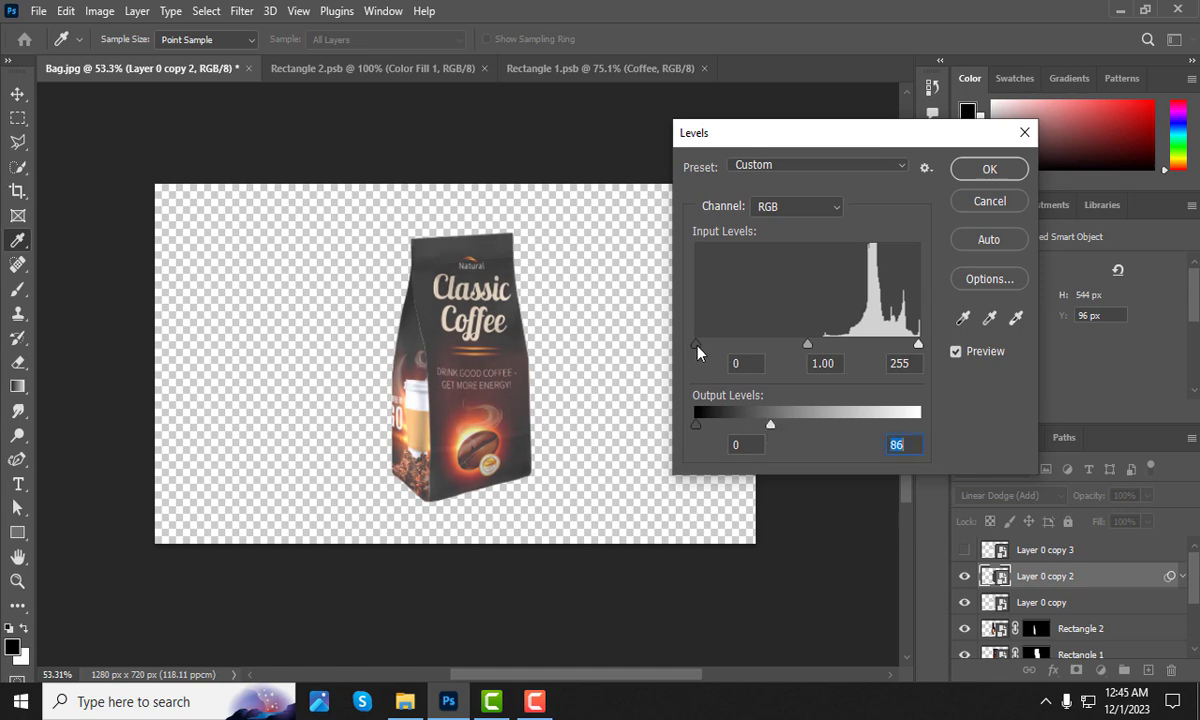
drag(697, 345, 863, 345)
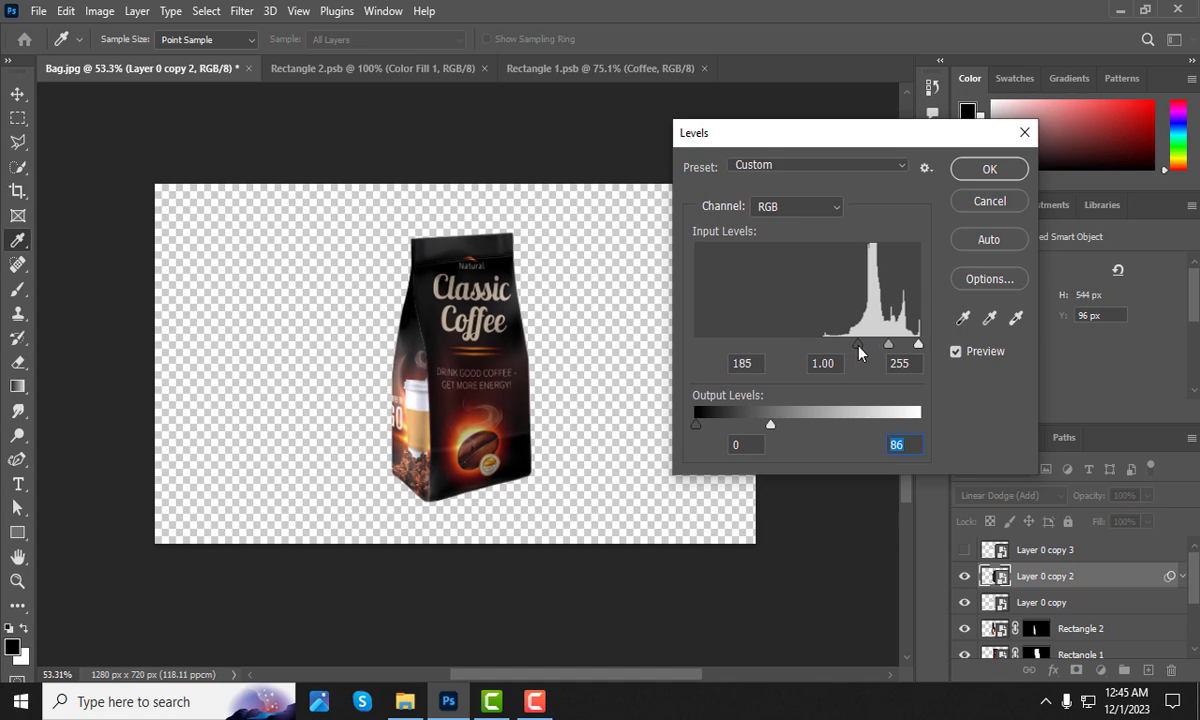
mouse_move(858, 345)
mouse_down()
mouse_move(876, 345)
mouse_move(858, 345)
mouse_up()
key(Tab)
drag(769, 428, 780, 430)
key(shift+Tab)
drag(919, 345, 921, 346)
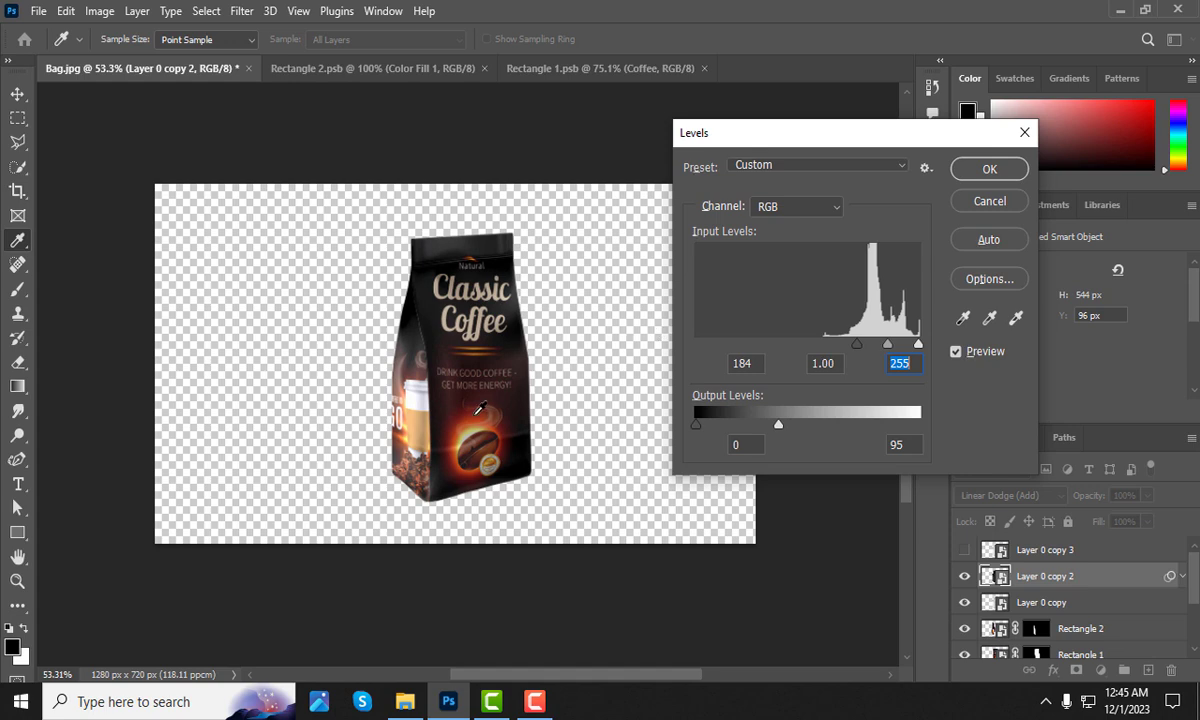
click(980, 176)
alt+scroll(465, 392, up, 2)
- Make Layer 0 copy 3 visible and change its blend mode to Screen
alt+scroll(467, 386, up, 1)
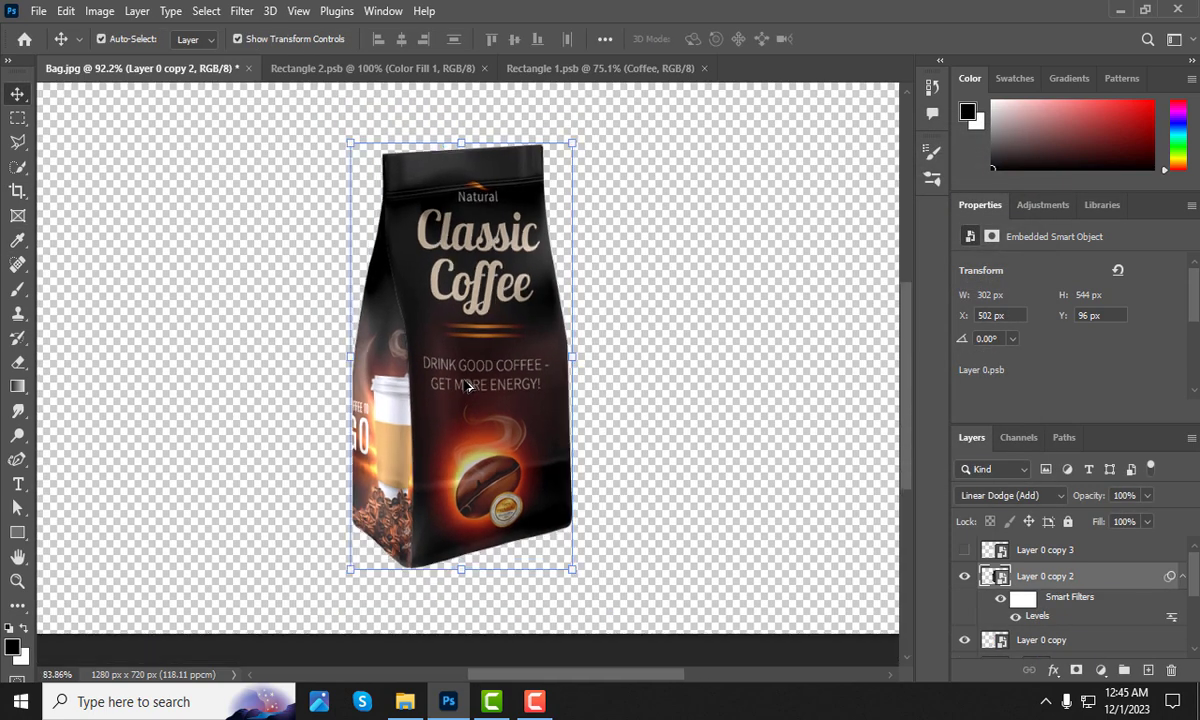
alt+scroll(465, 380, up, 1)
alt+scroll(455, 340, up, 1)
alt+scroll(455, 300, down, 1)
alt+scroll(460, 300, down, 1)
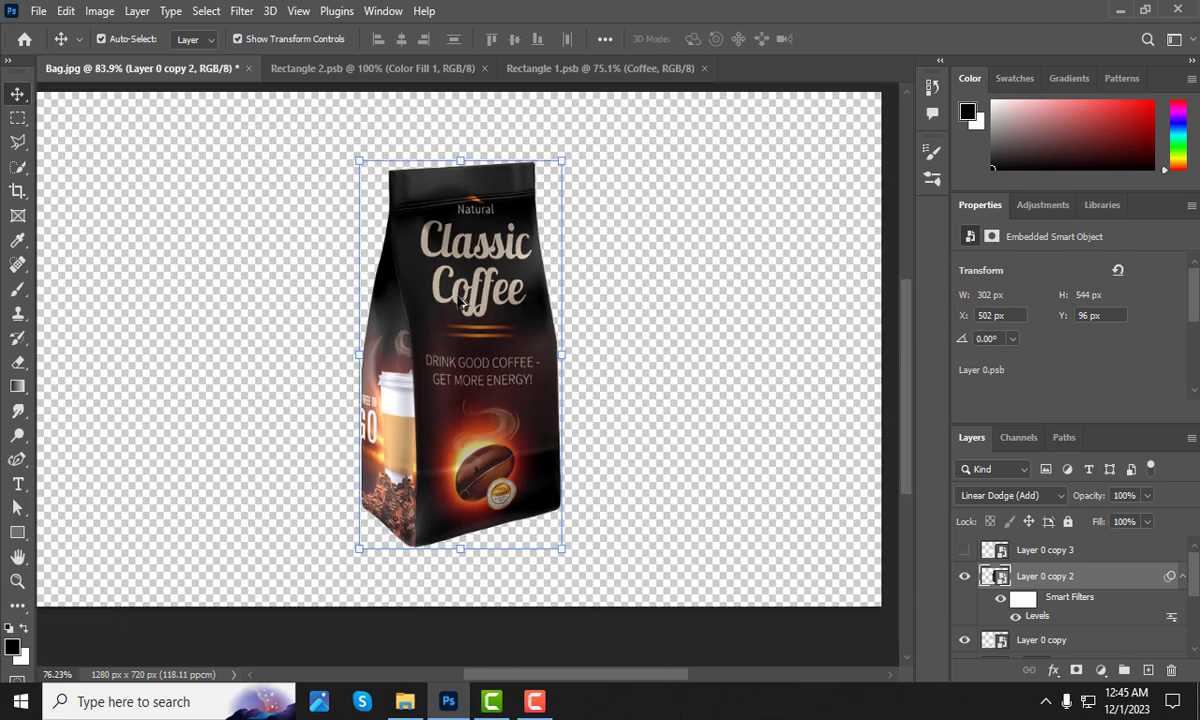
click(1064, 549)
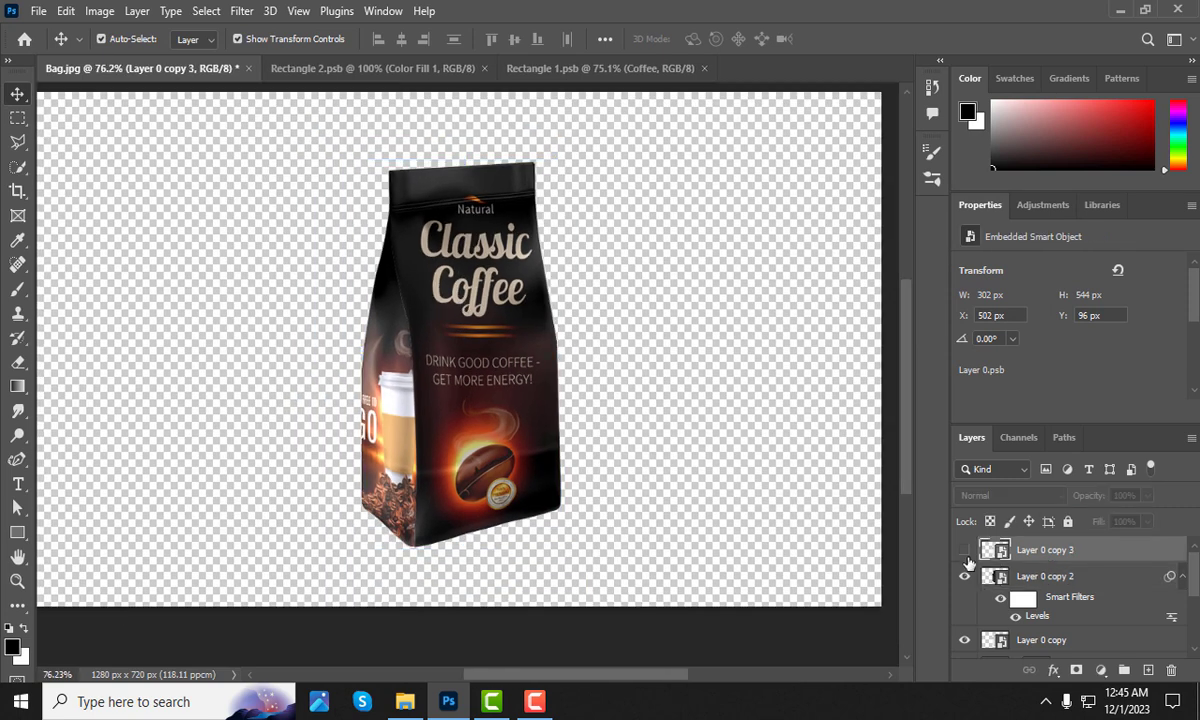
click(965, 550)
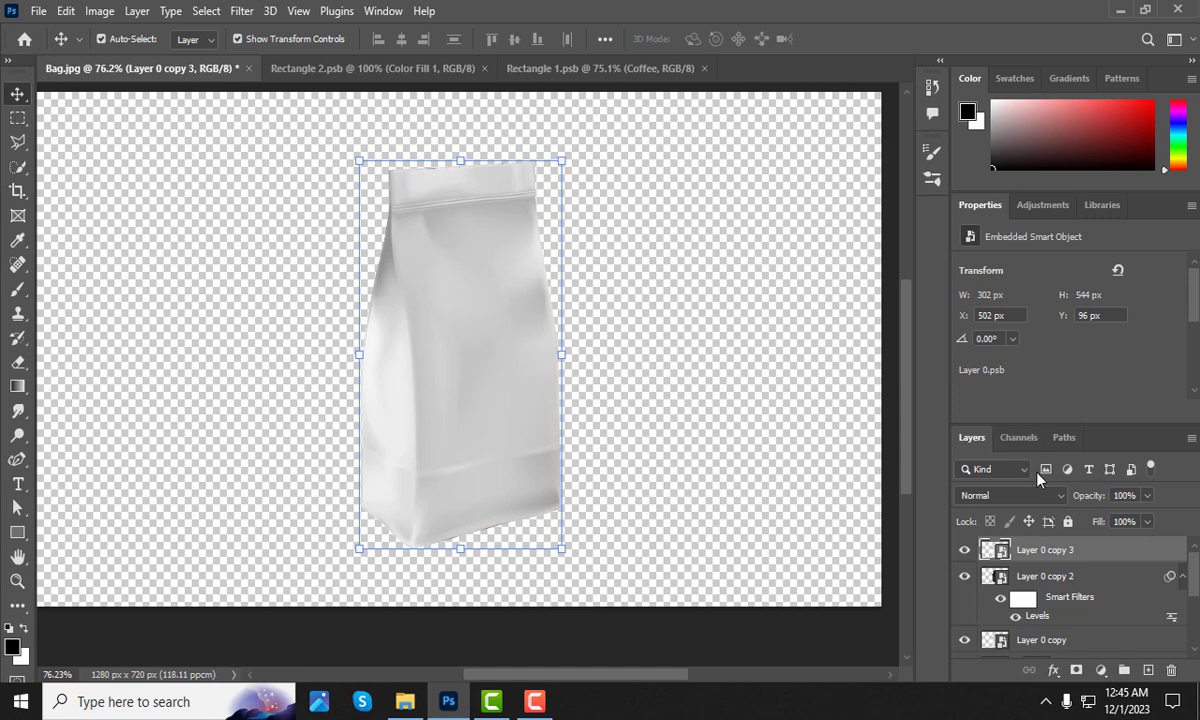
click(1045, 496)
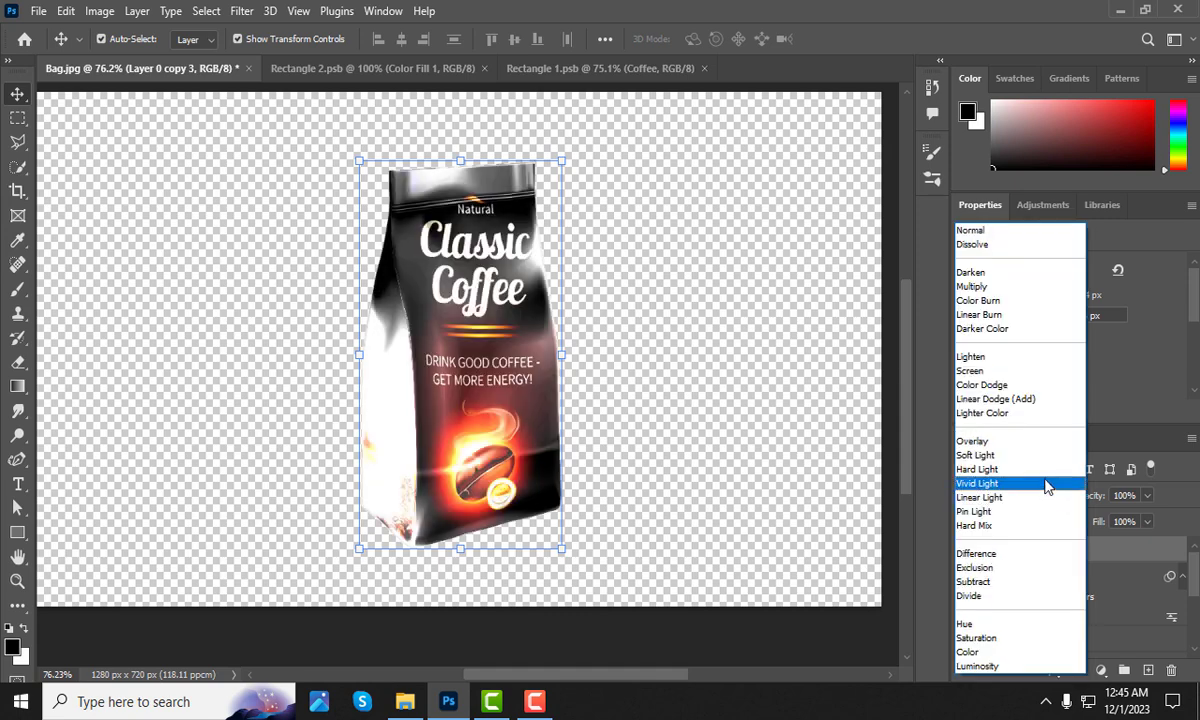
click(1013, 372)
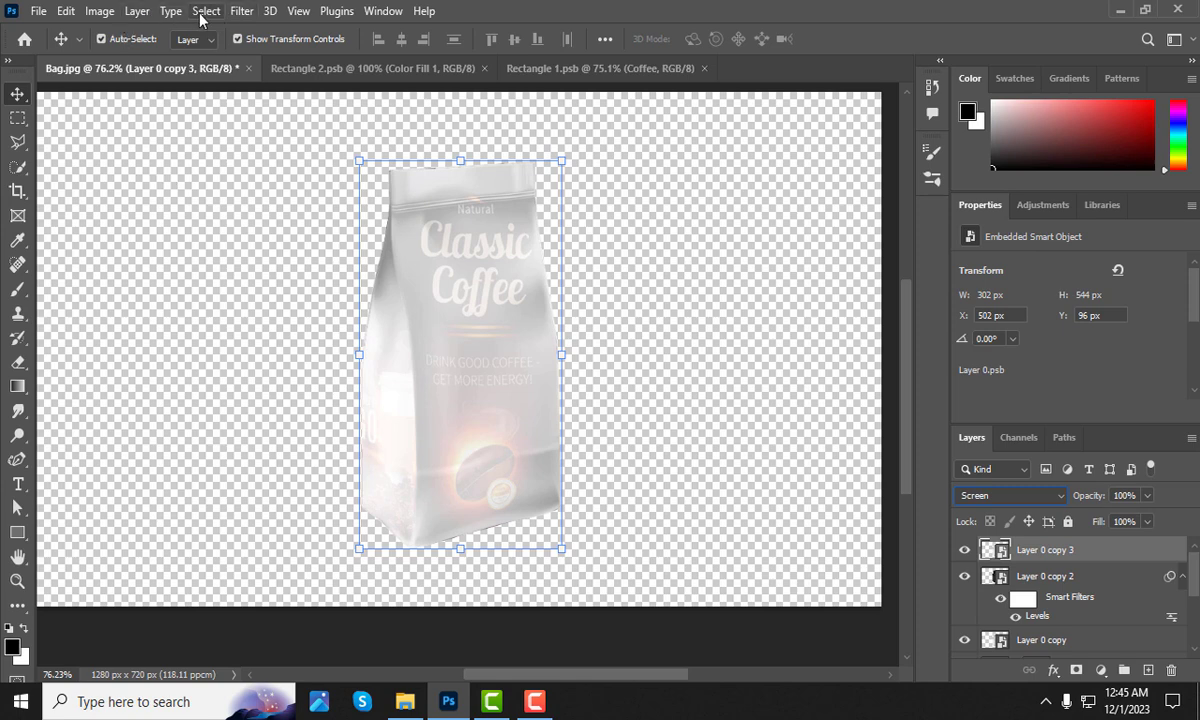
- Set Levels on Layer 0 copy 3 to input black 171 and output white 109
click(97, 14)
mouse_move(127, 60)
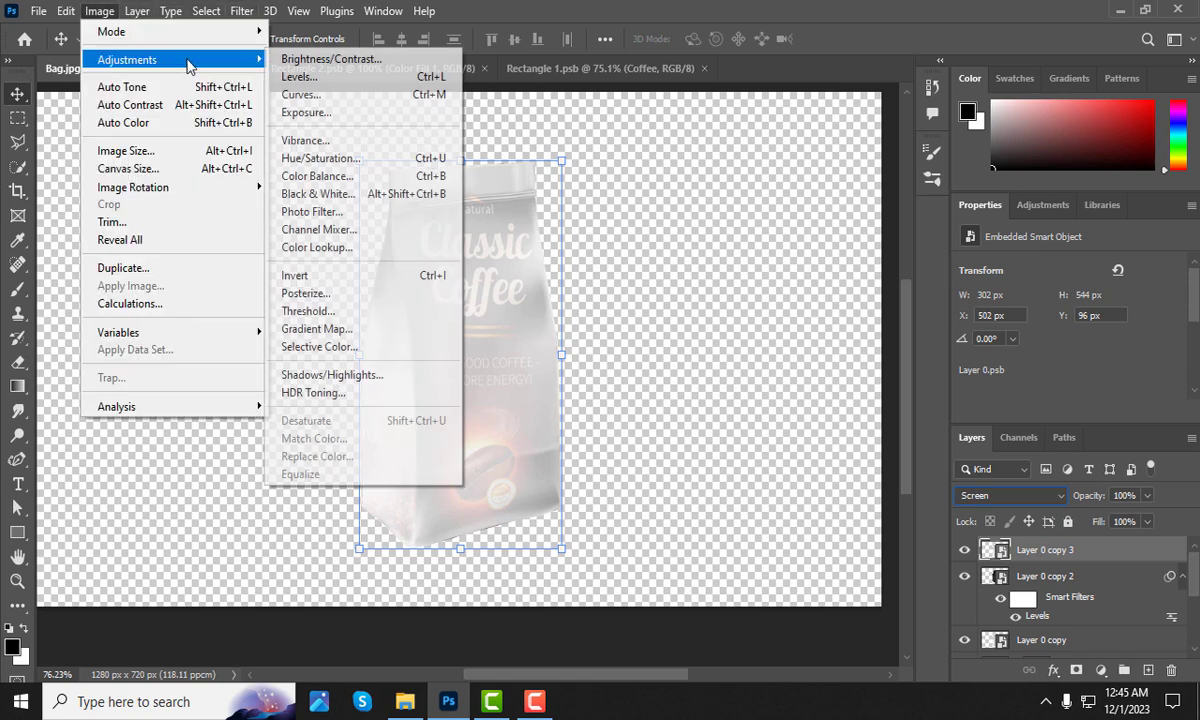
click(388, 78)
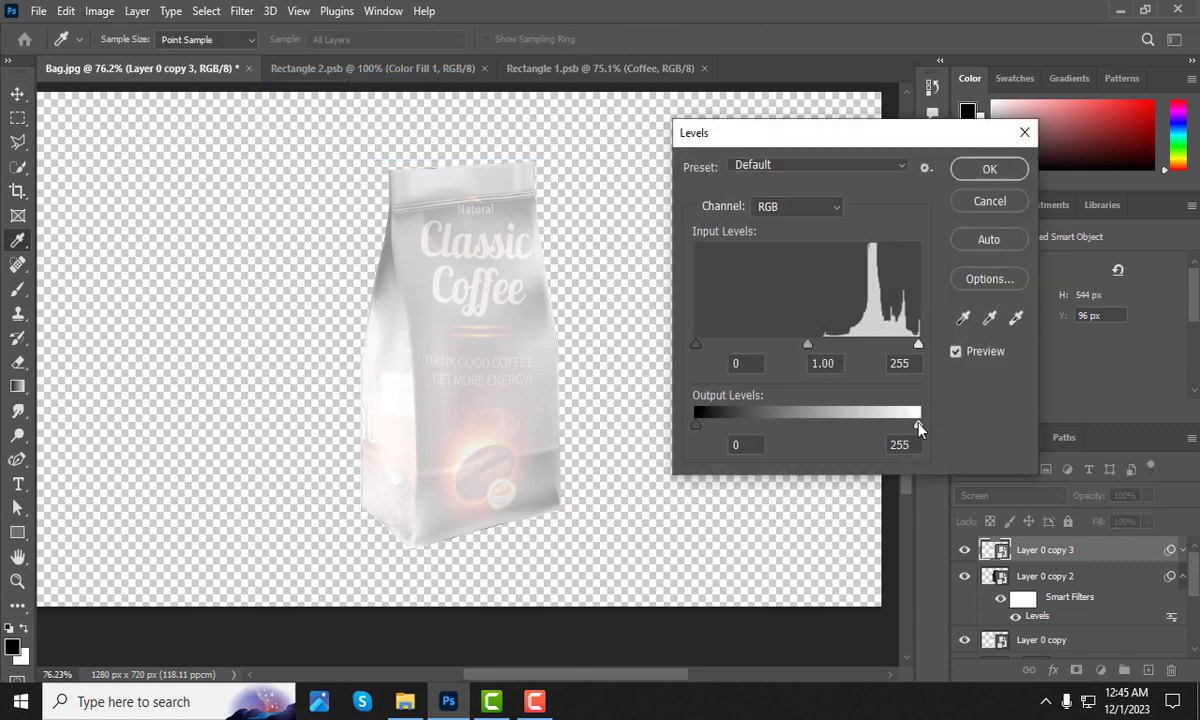
drag(918, 428, 791, 428)
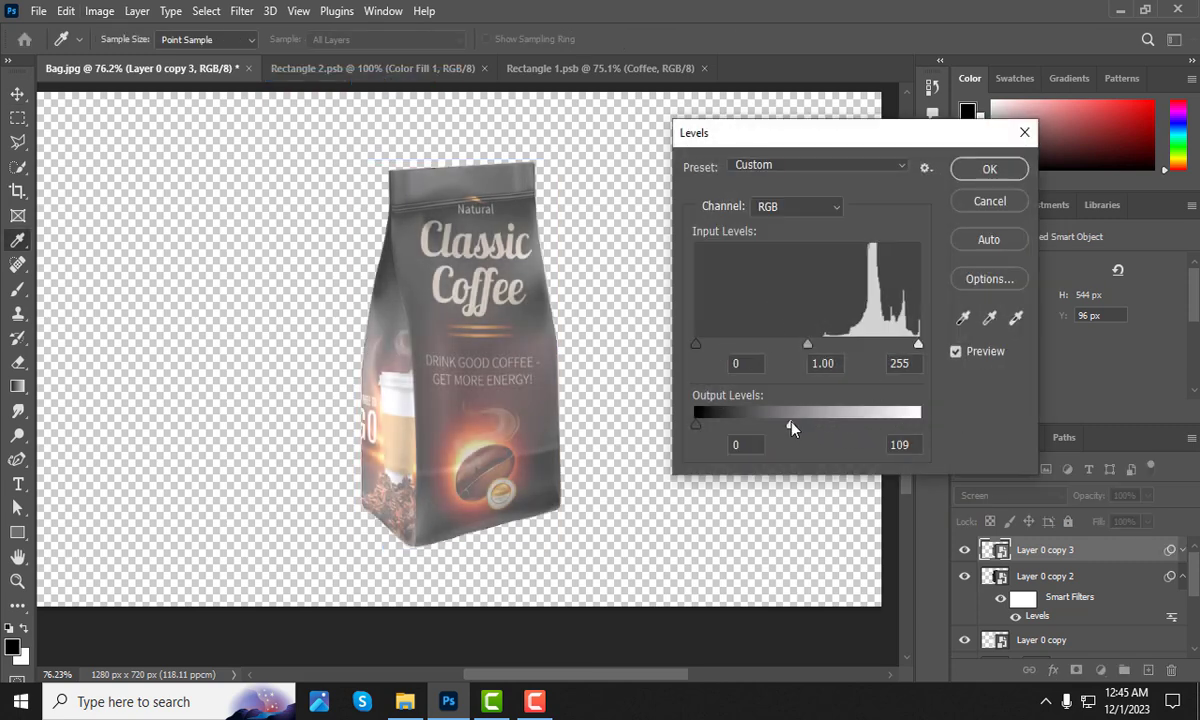
drag(697, 345, 849, 353)
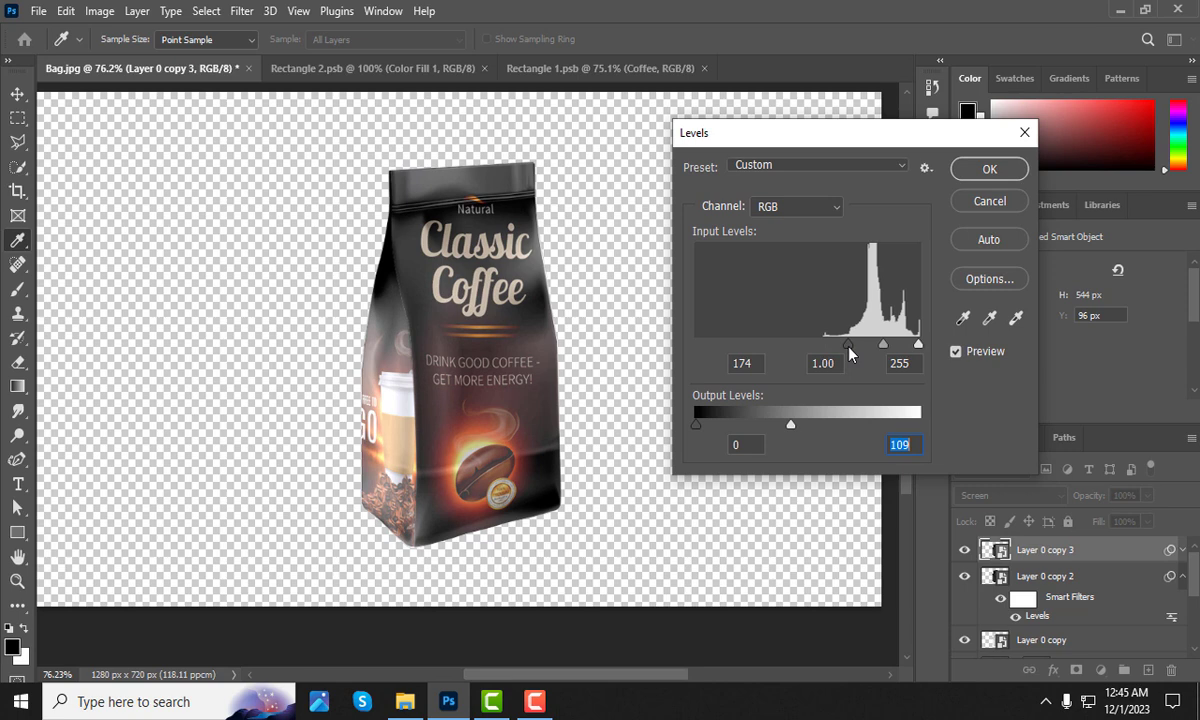
mouse_move(849, 353)
mouse_down()
mouse_move(875, 355)
mouse_move(845, 350)
mouse_up()
key(Tab)
drag(846, 352, 843, 352)
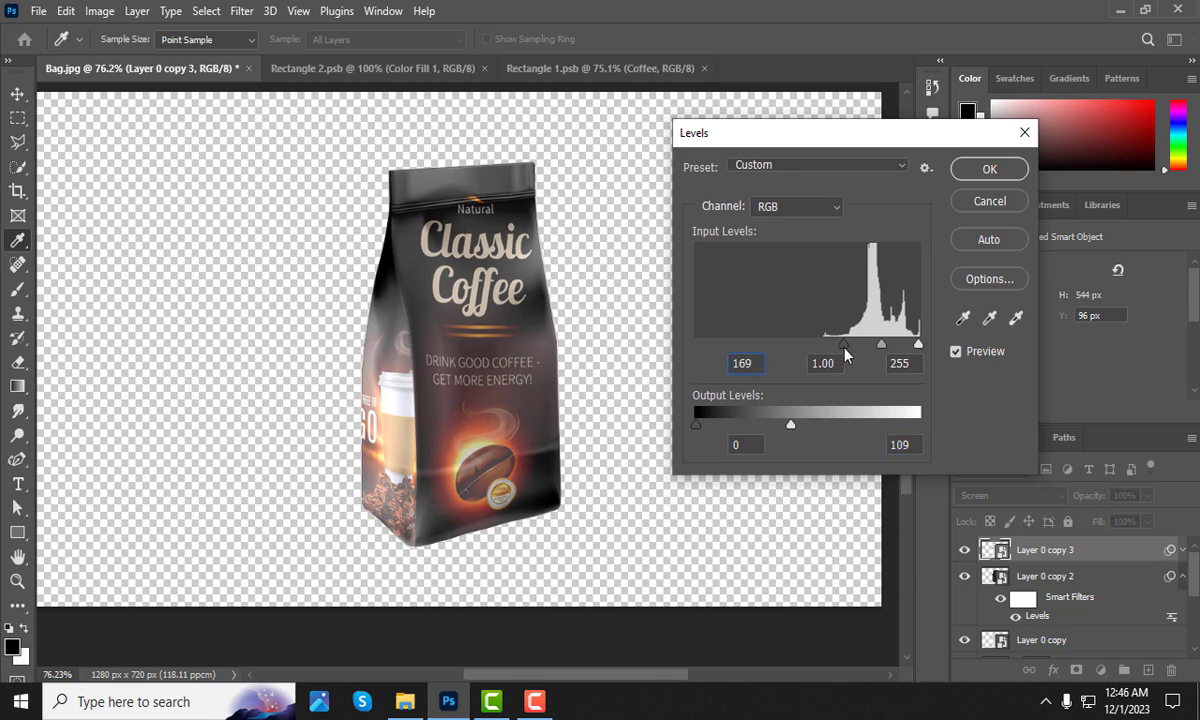
click(846, 347)
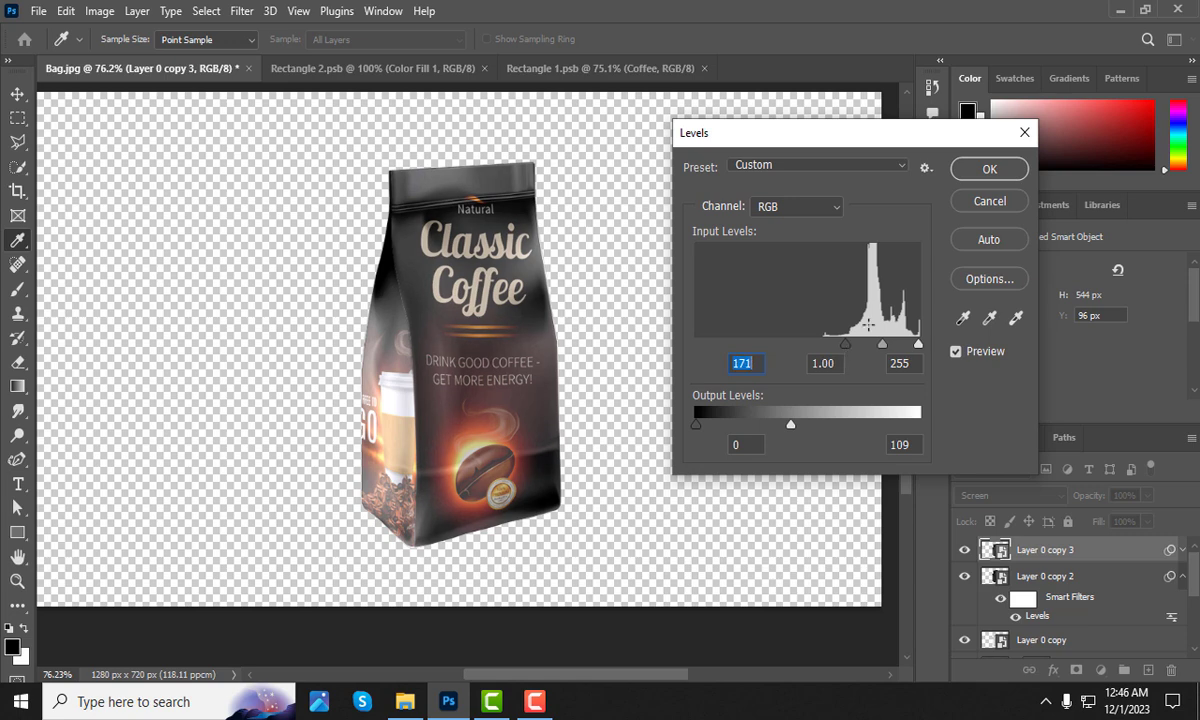
- Apply the Levels adjustment and add a Solid Color fill layer above Layer 0
click(978, 170)
scroll(467, 373, down, 2)
scroll(467, 373, down, 2)
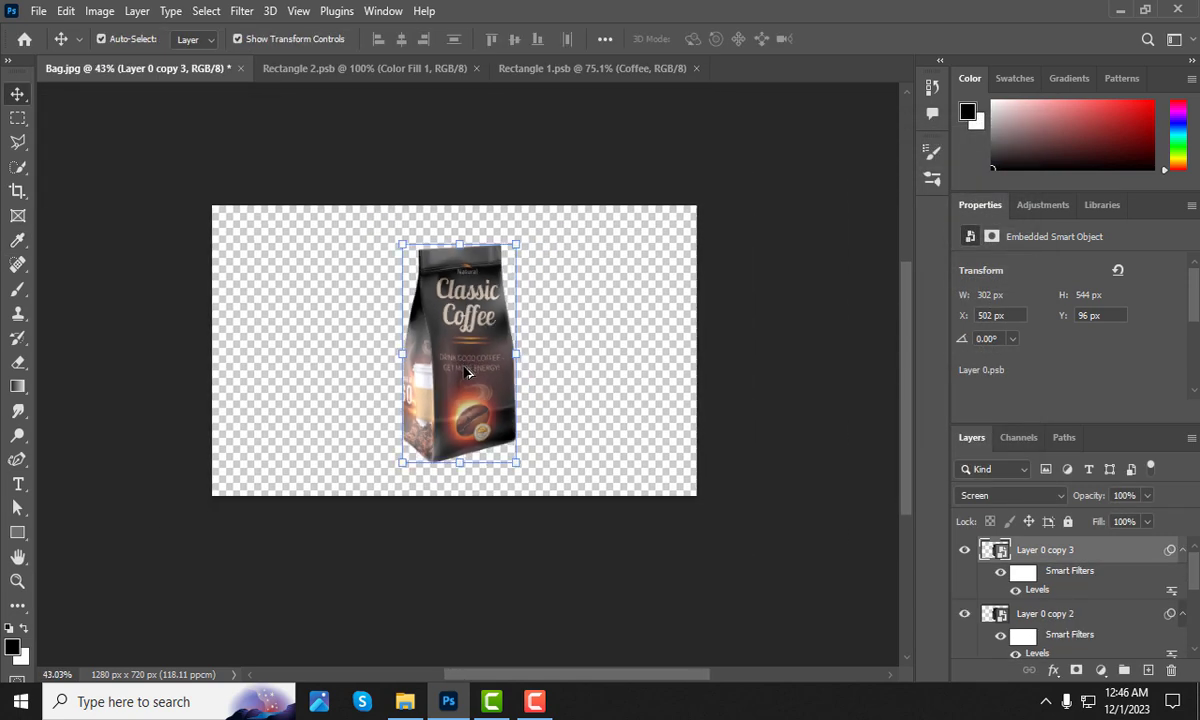
scroll(467, 373, up, 1)
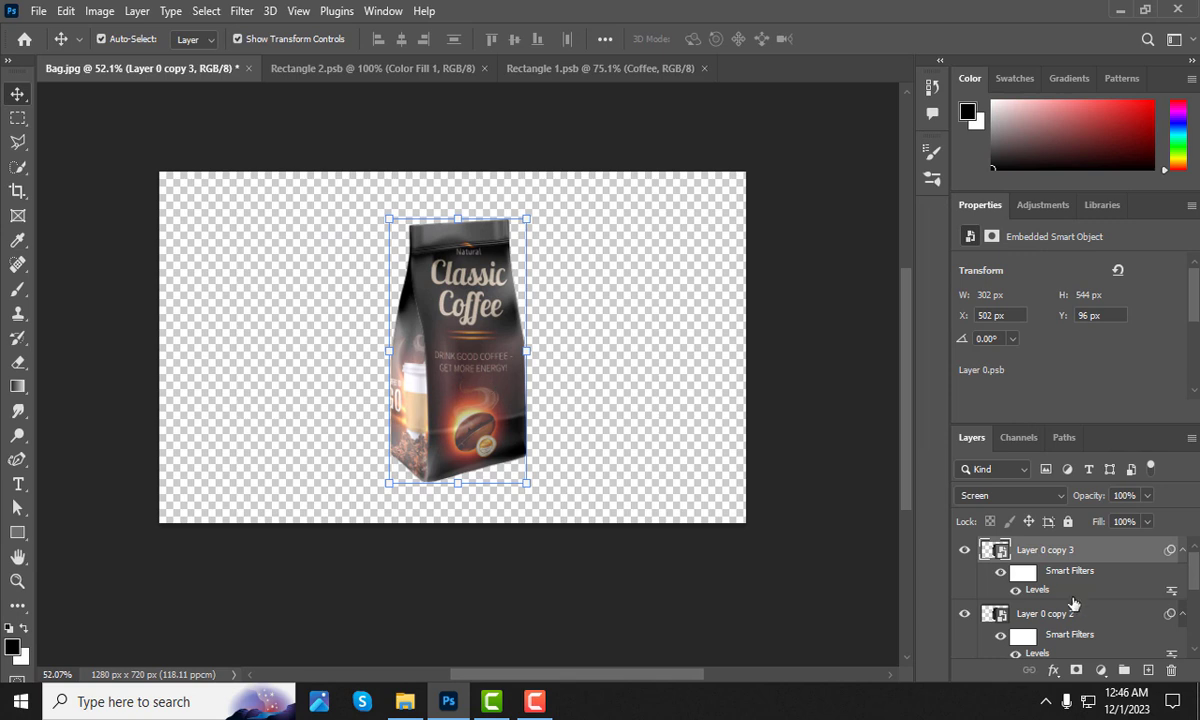
scroll(1073, 610, down, 5)
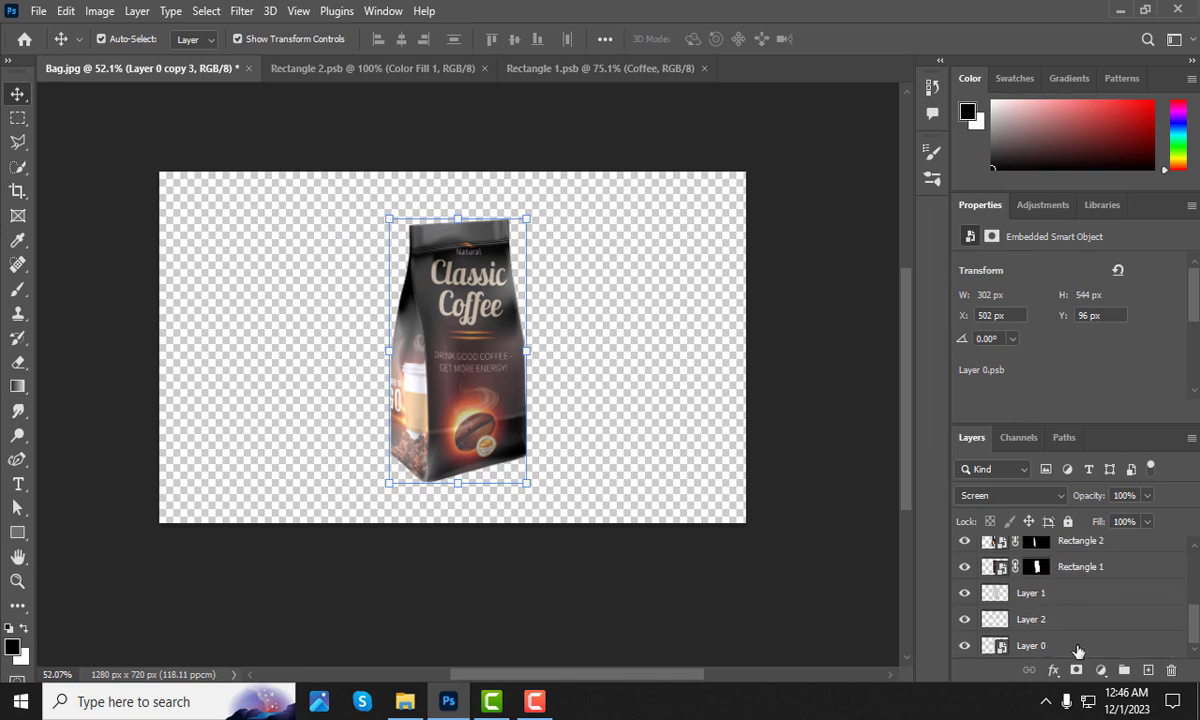
click(1078, 648)
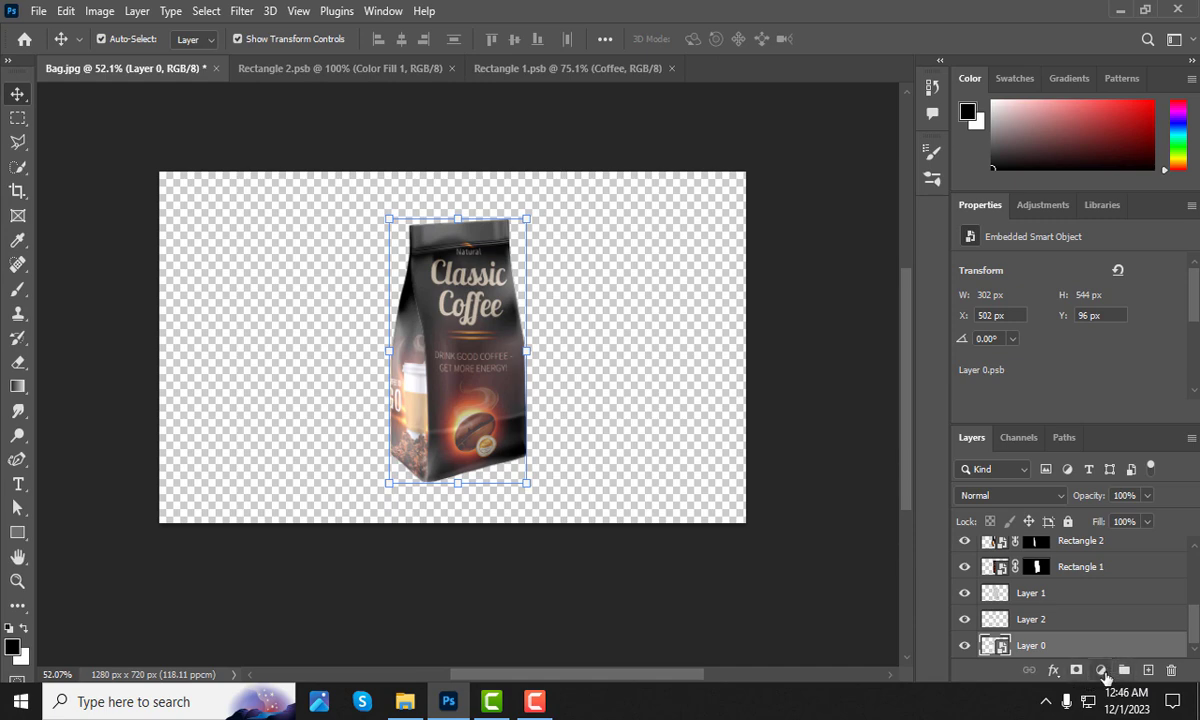
click(1101, 670)
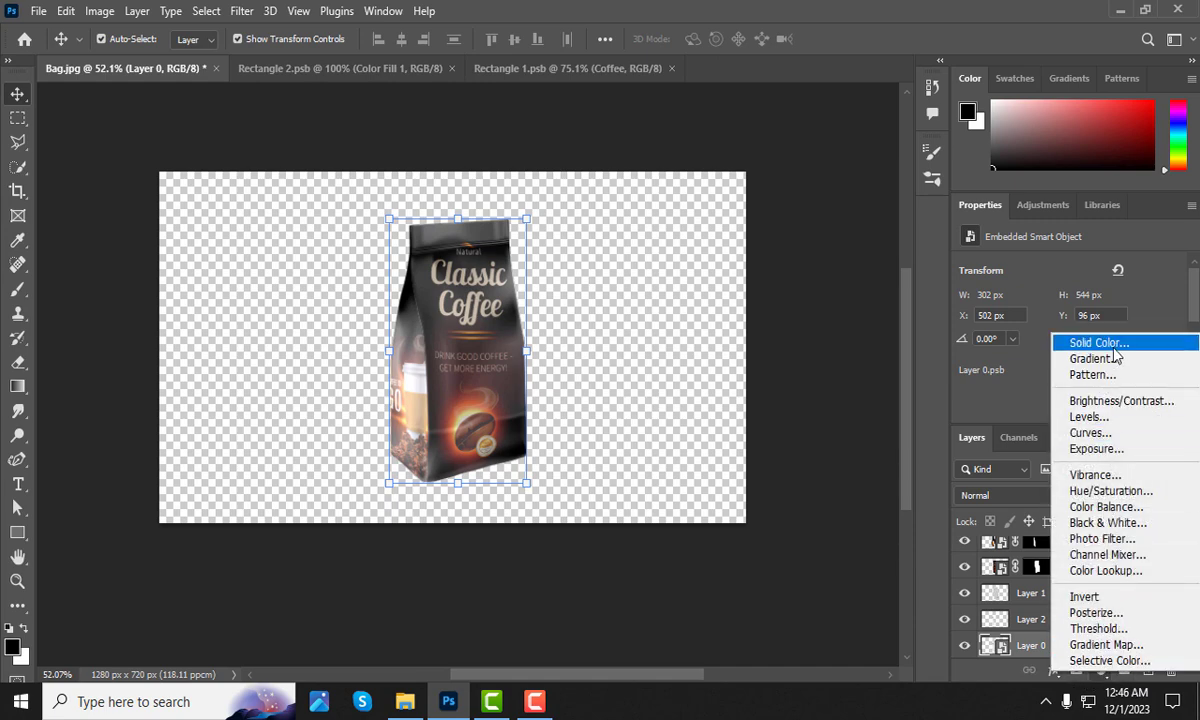
click(1099, 343)
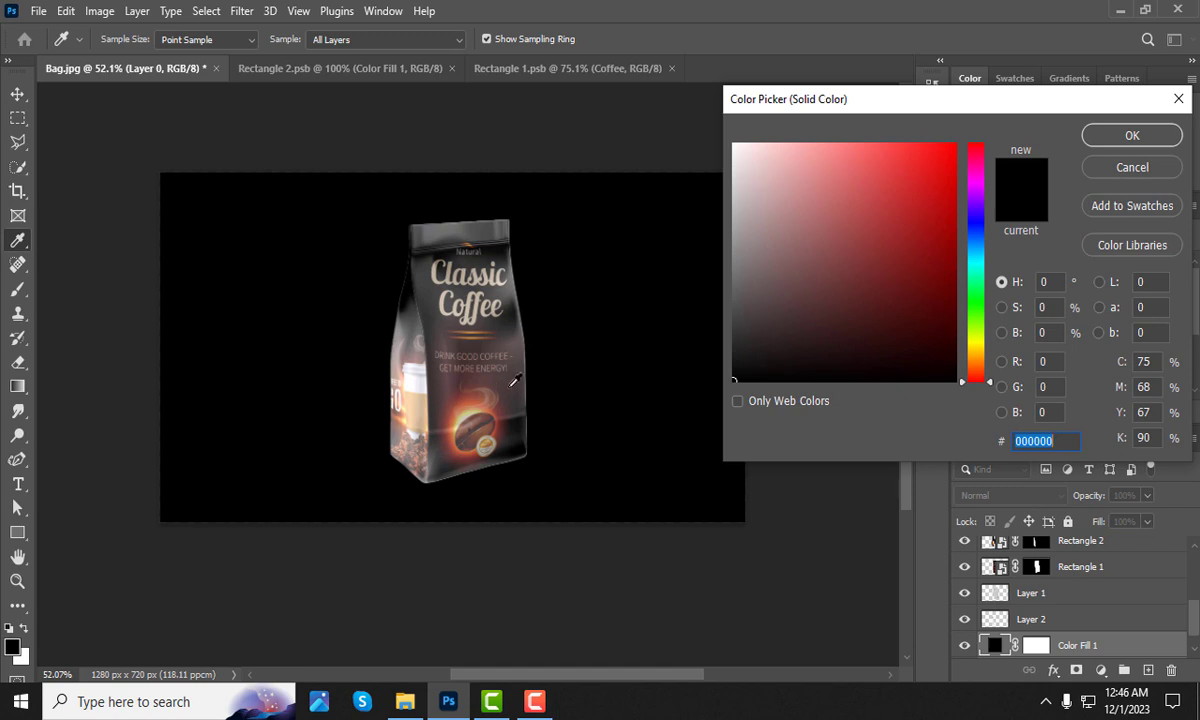
- Set the fill colour to muted reddish-brown #684545 and confirm it
click(514, 382)
mouse_move(741, 316)
mouse_down()
mouse_move(772, 296)
mouse_move(771, 279)
mouse_move(817, 295)
mouse_move(812, 268)
mouse_move(781, 284)
mouse_move(793, 273)
mouse_move(798, 289)
mouse_move(798, 276)
mouse_up()
click(445, 397)
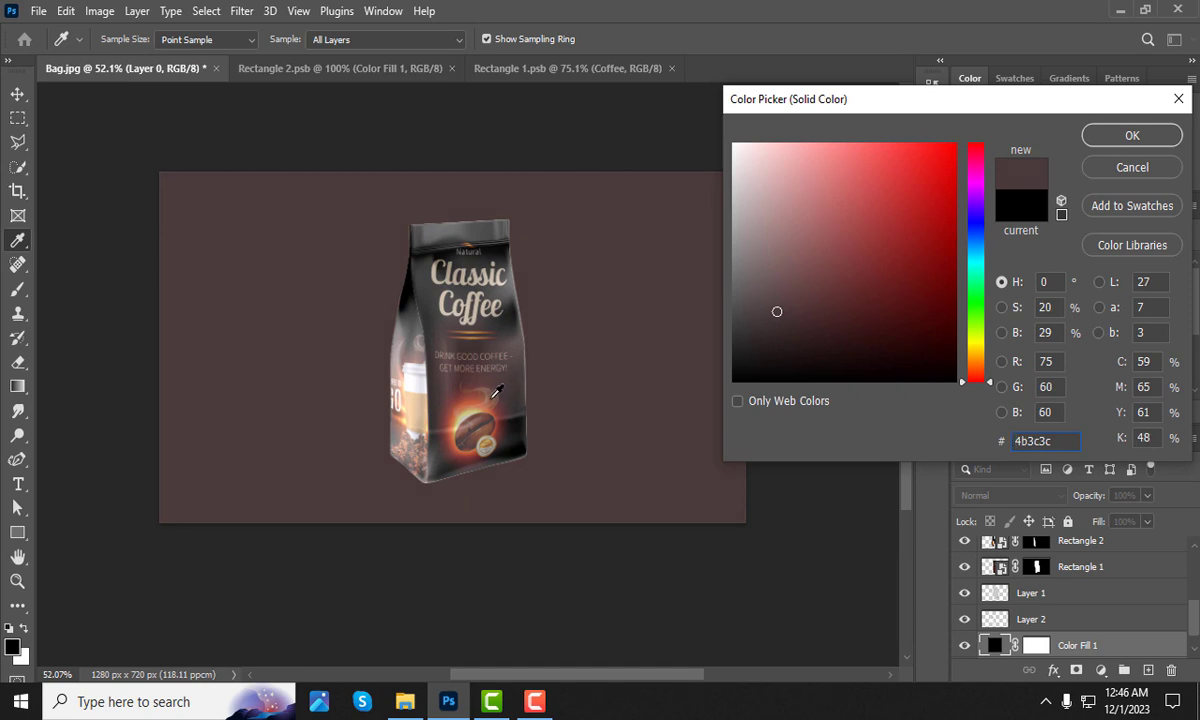
click(465, 366)
click(449, 393)
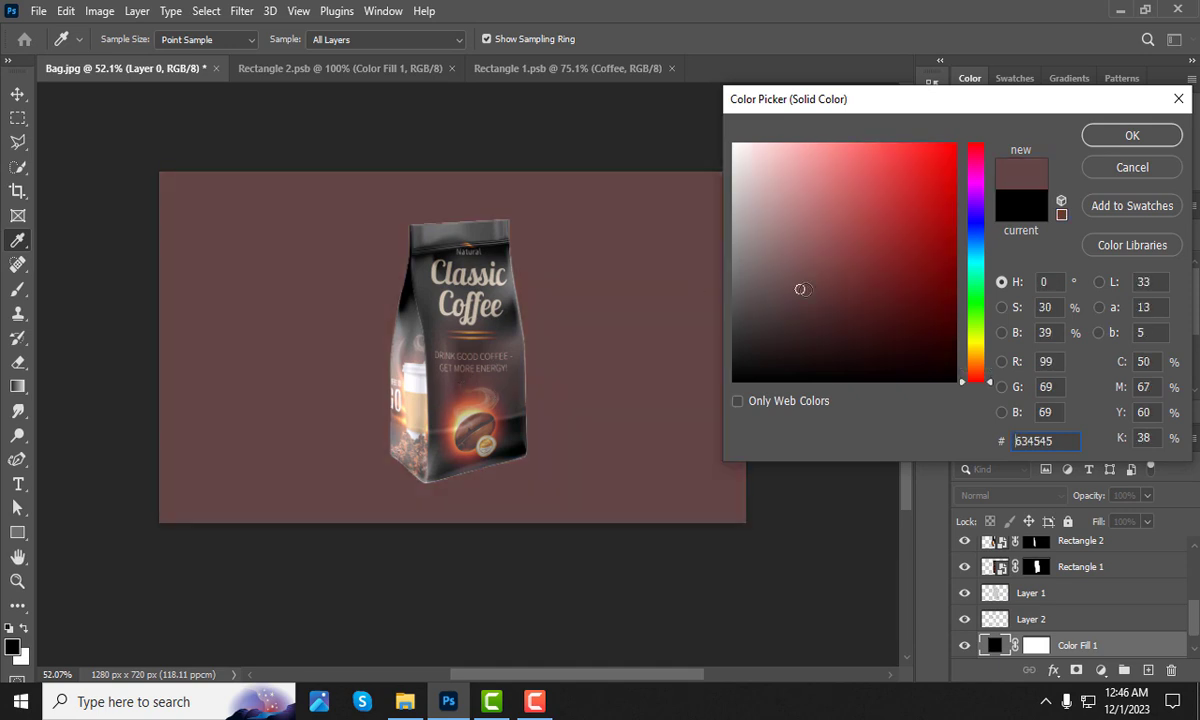
drag(800, 289, 806, 284)
click(1130, 136)
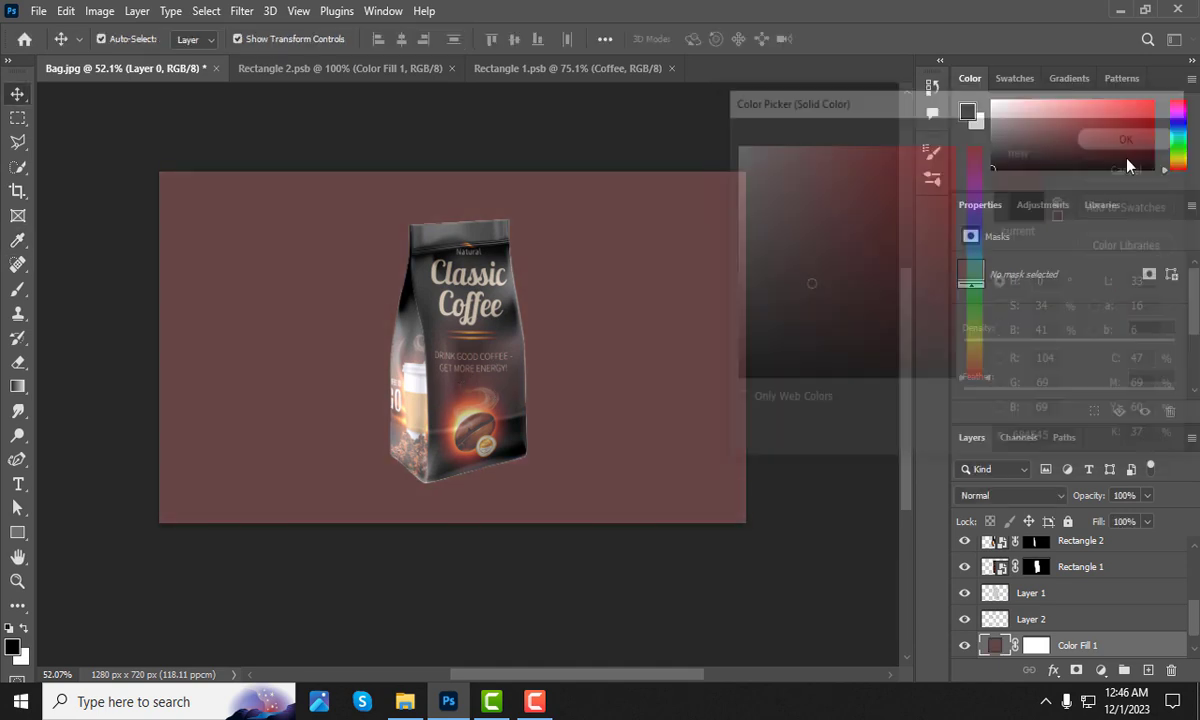